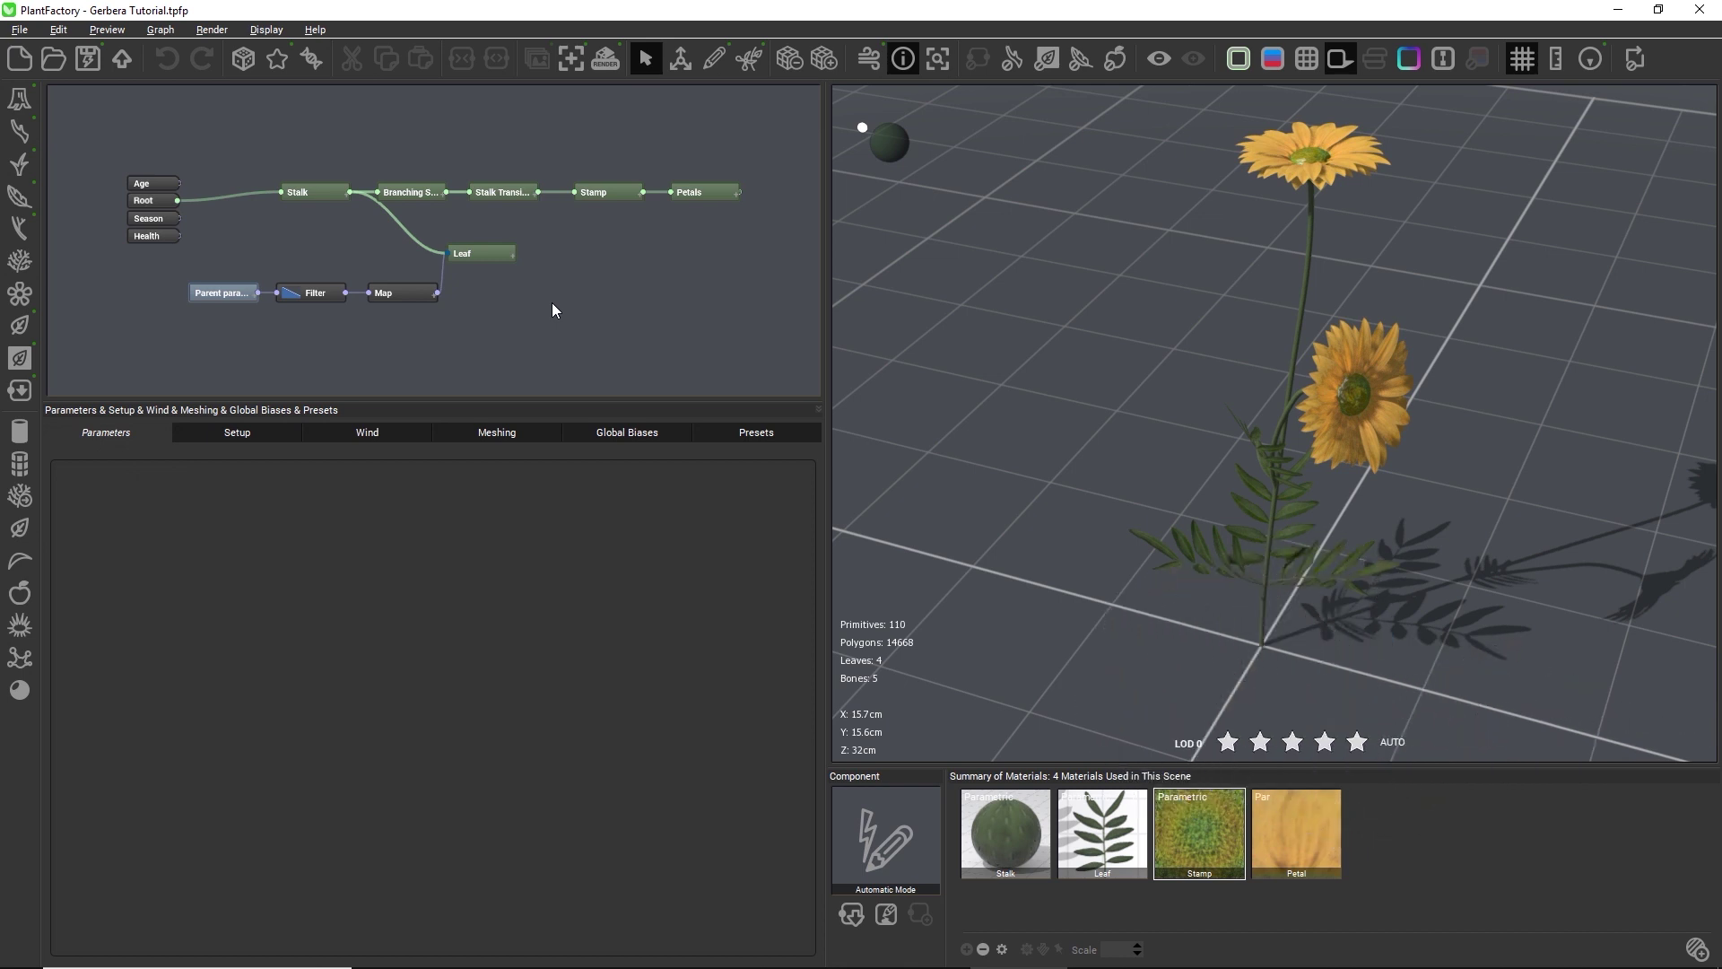
# Enable custom breeze settings for the wind in the Atmosphere Editor and accept customizing the wind anyway
pyautogui.click(358, 429)
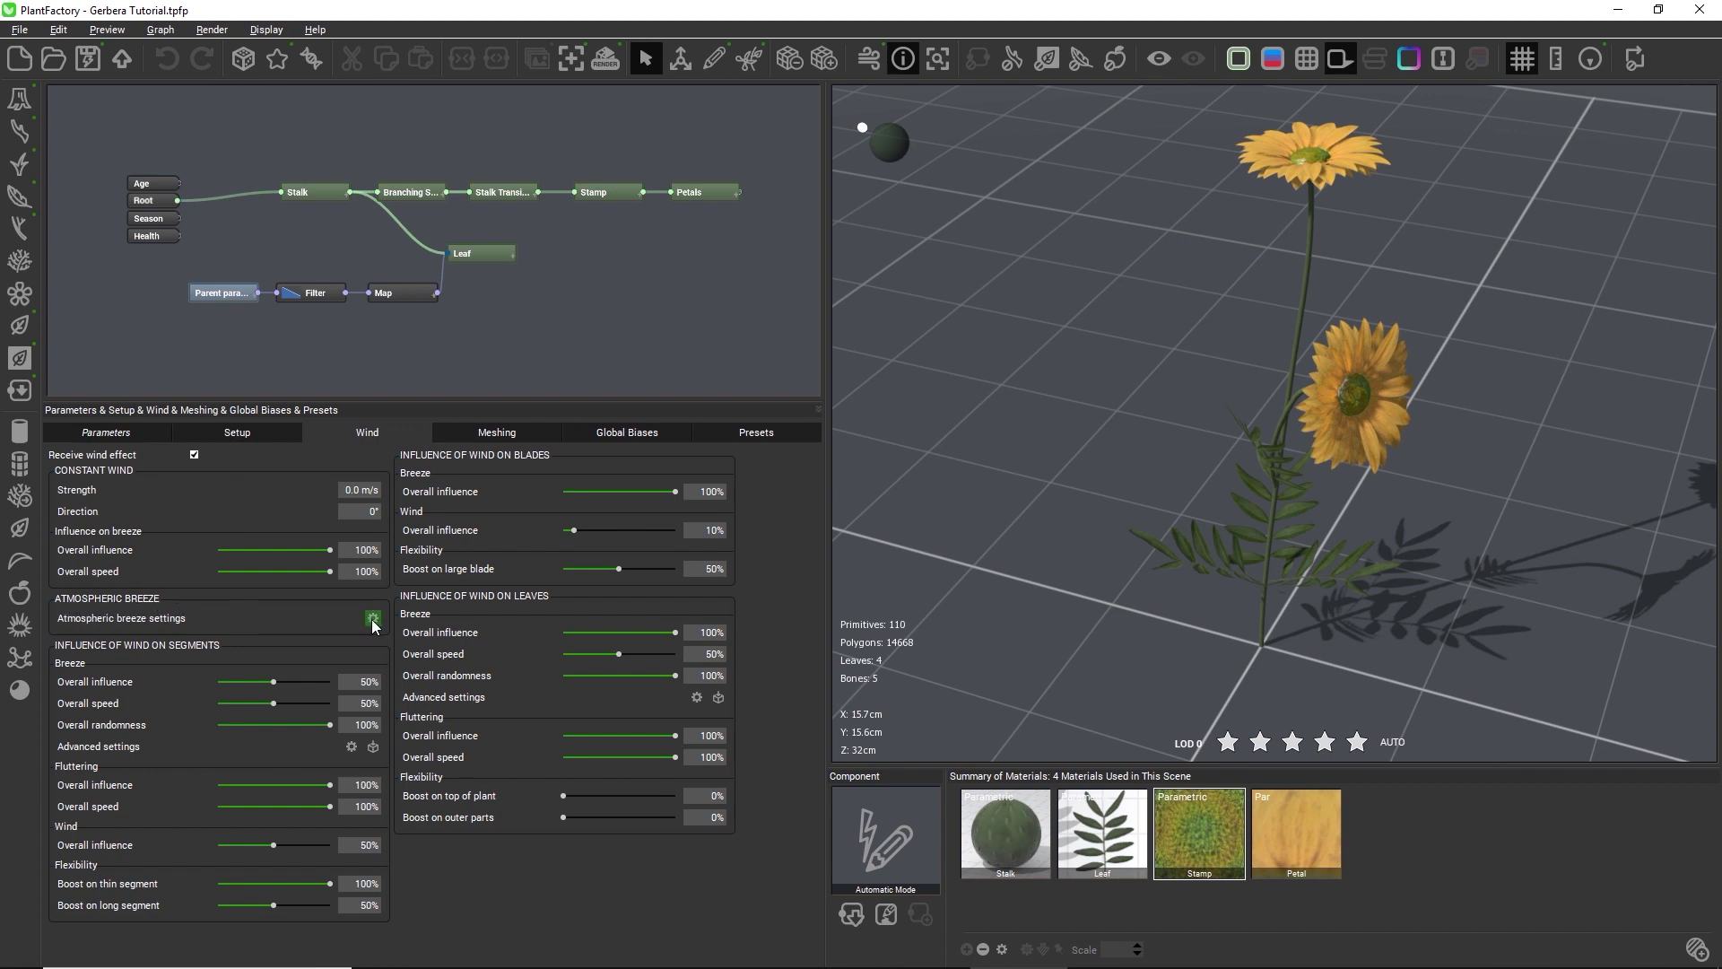
pyautogui.click(264, 31)
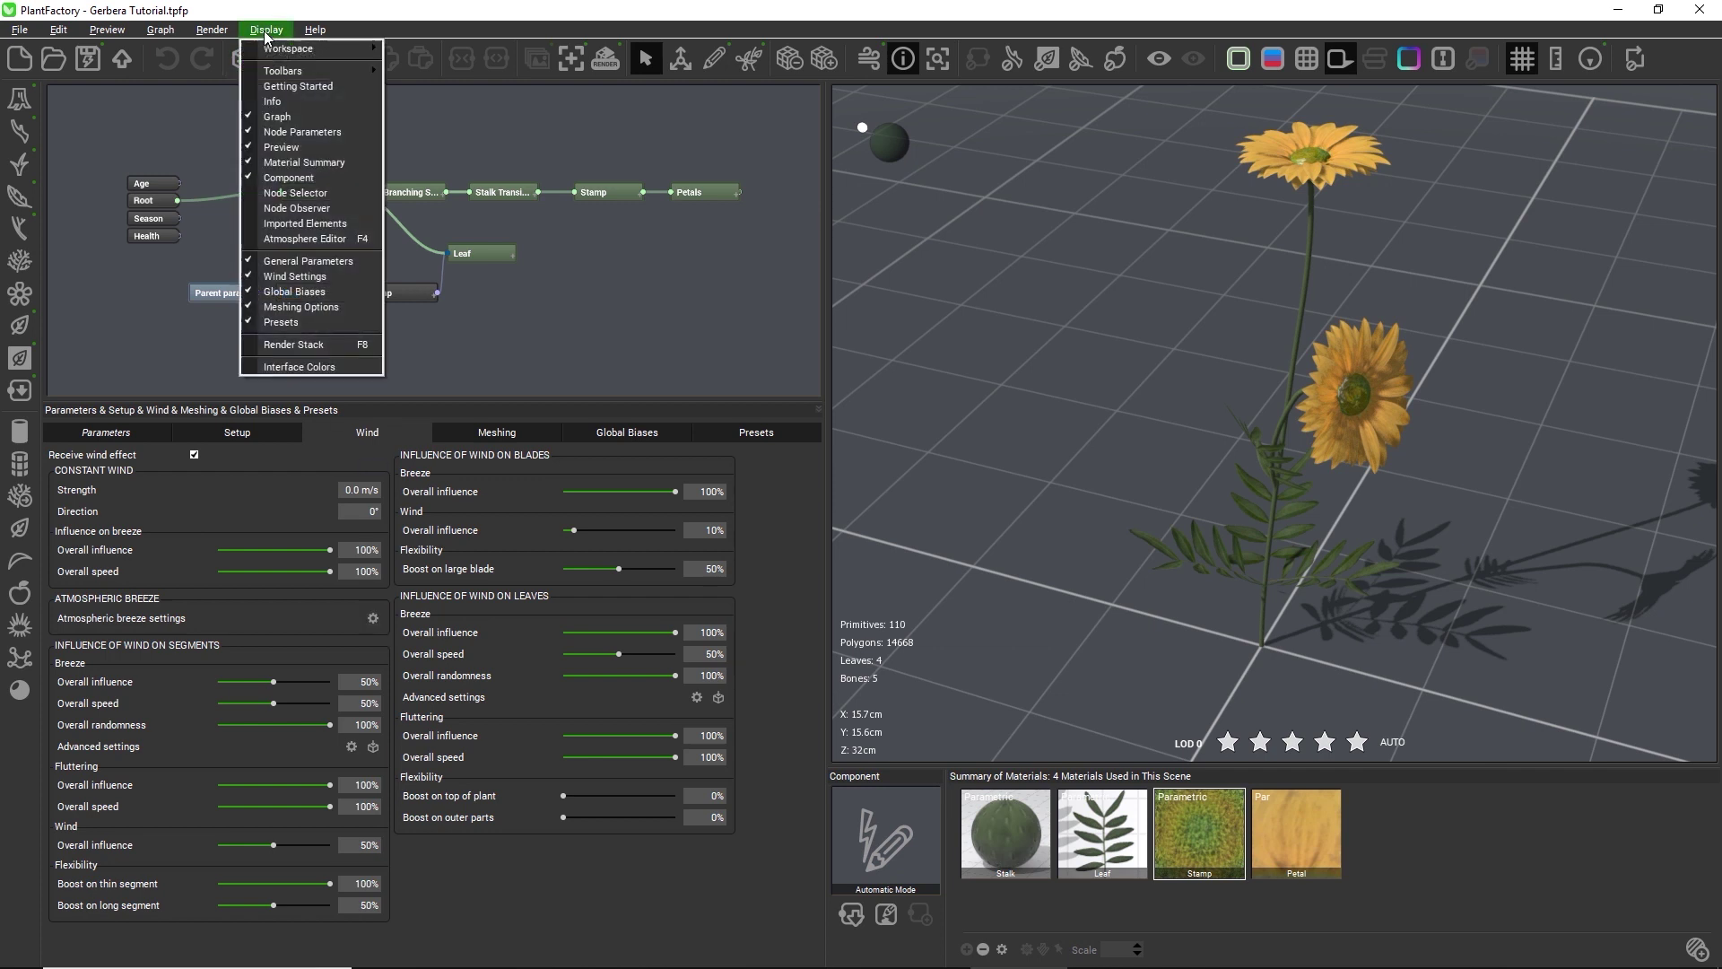
pyautogui.click(369, 239)
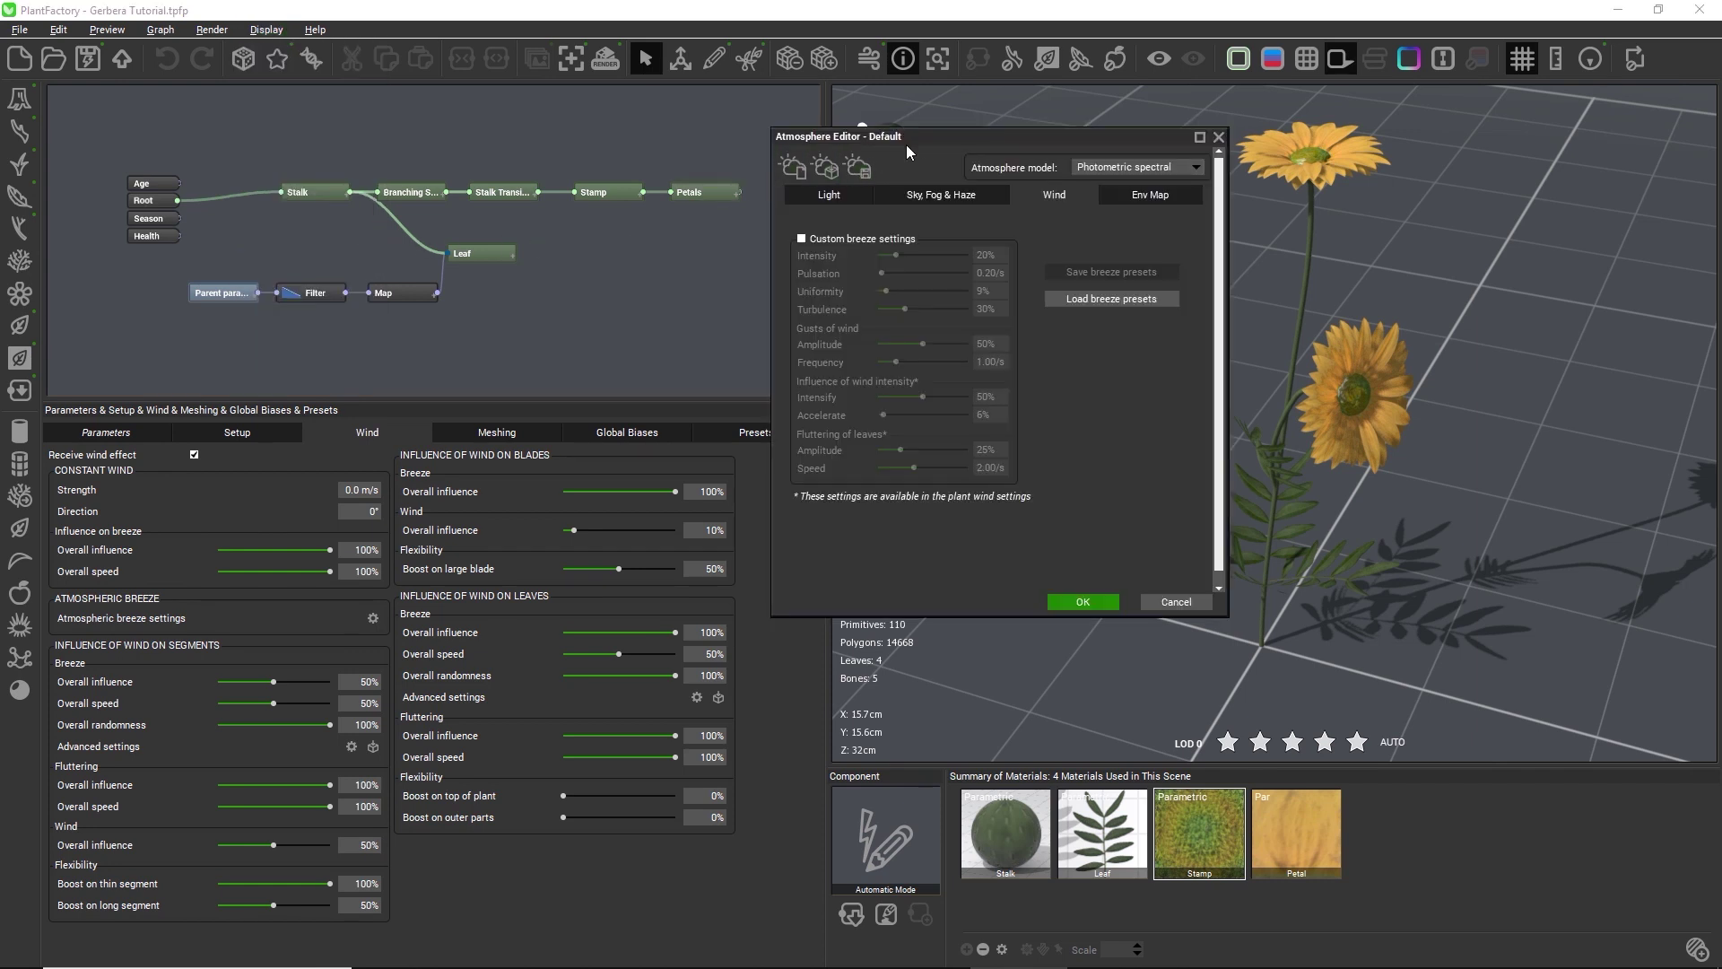
pyautogui.moveTo(906, 144); pyautogui.dragTo(782, 154)
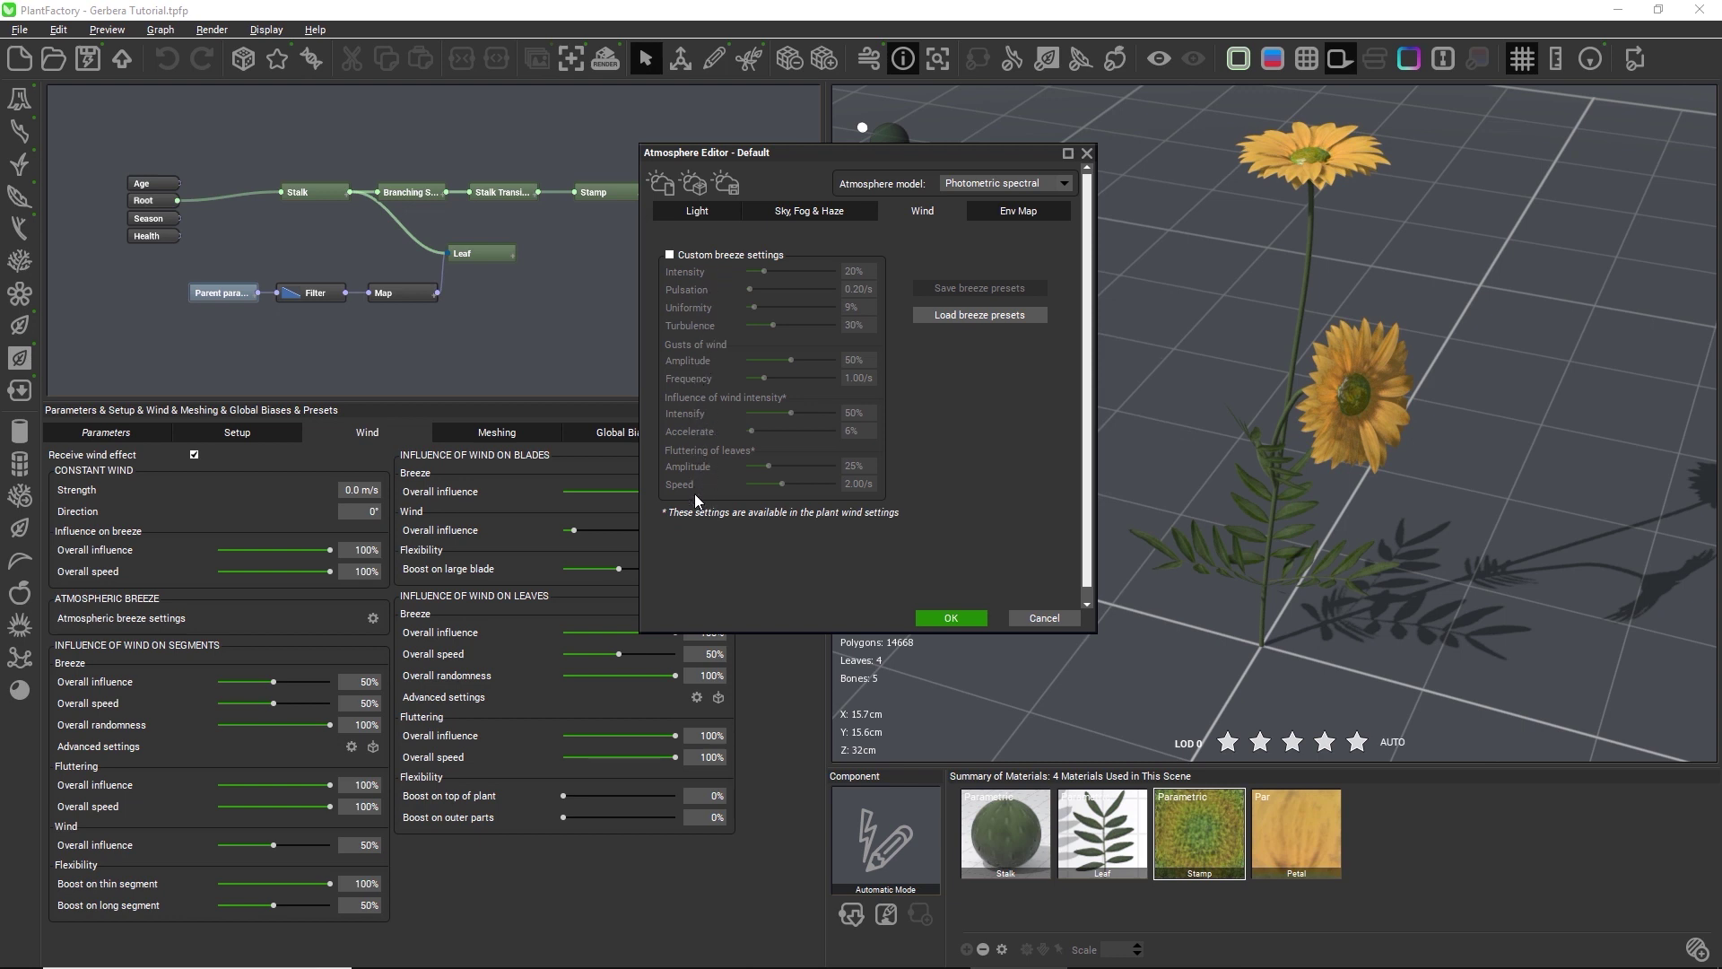
pyautogui.click(706, 255)
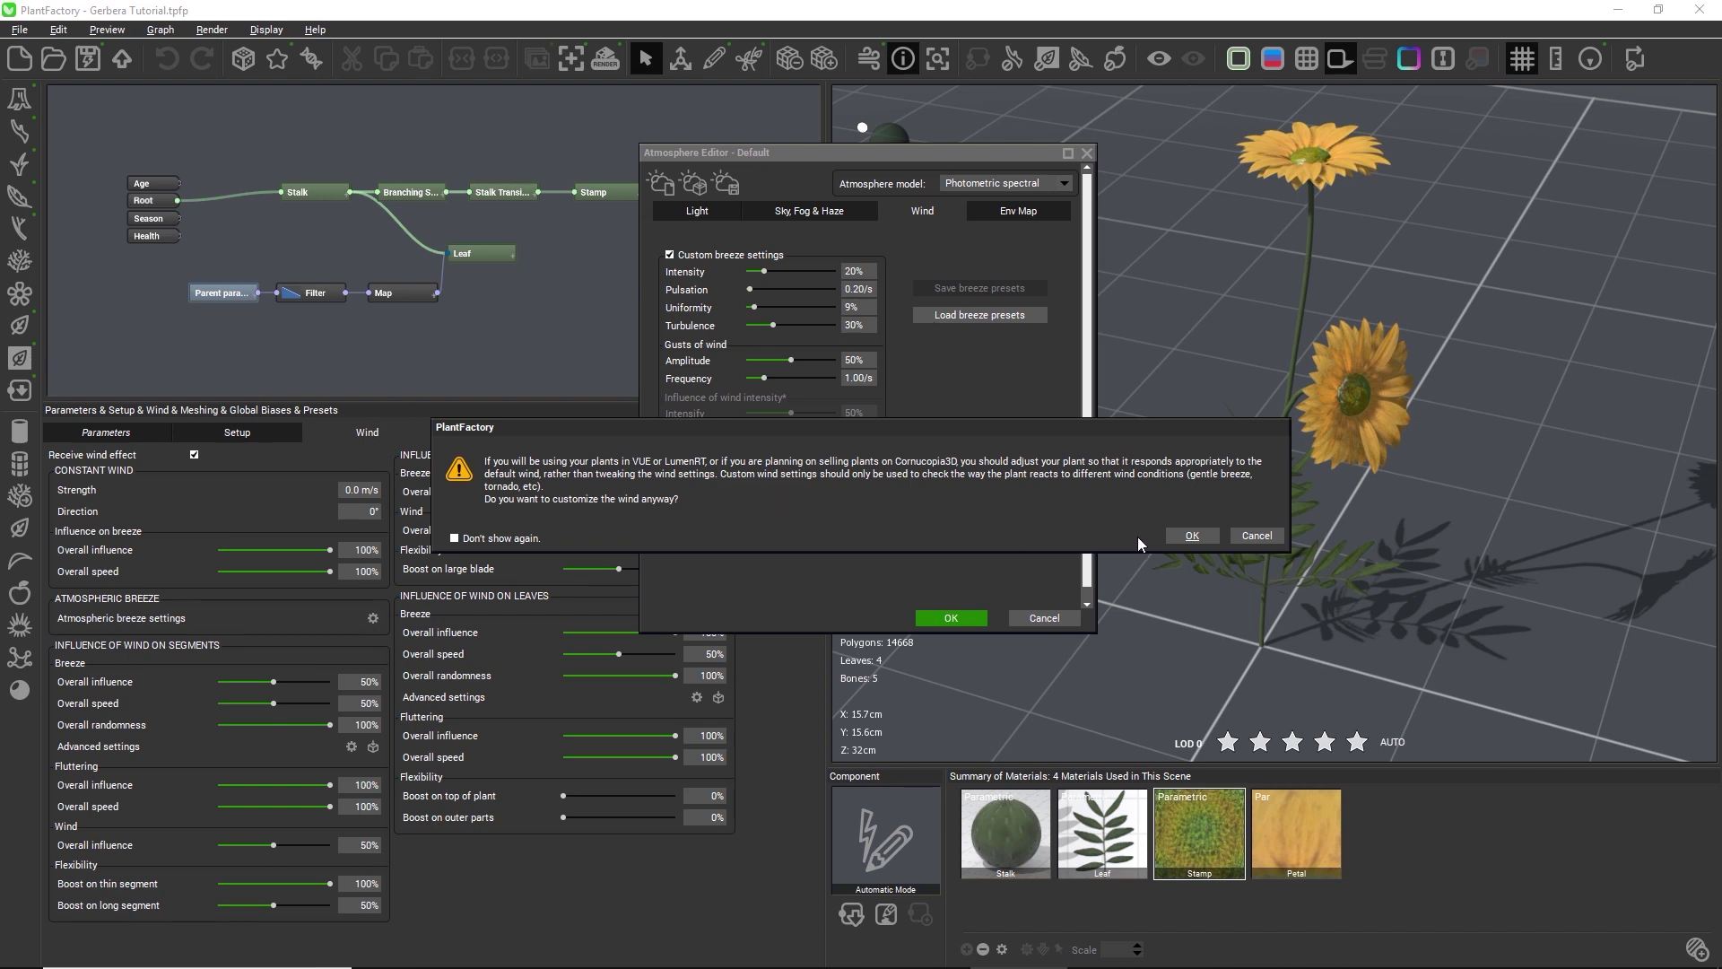
pyautogui.click(1191, 536)
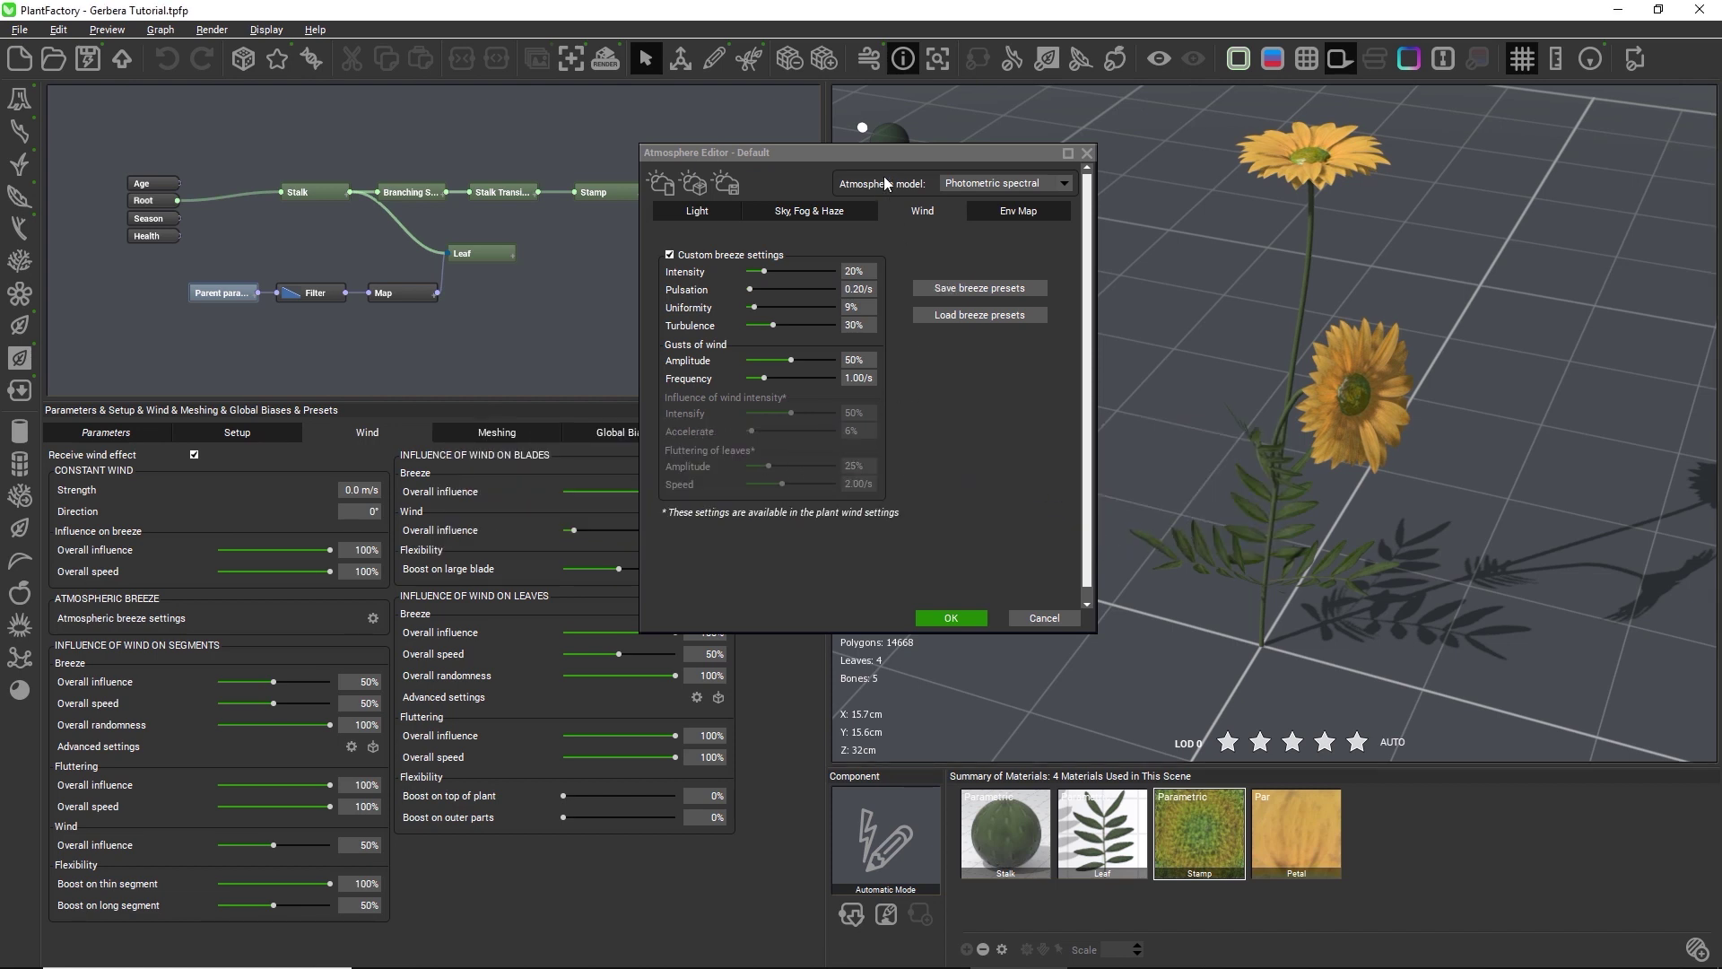
pyautogui.click(857, 211)
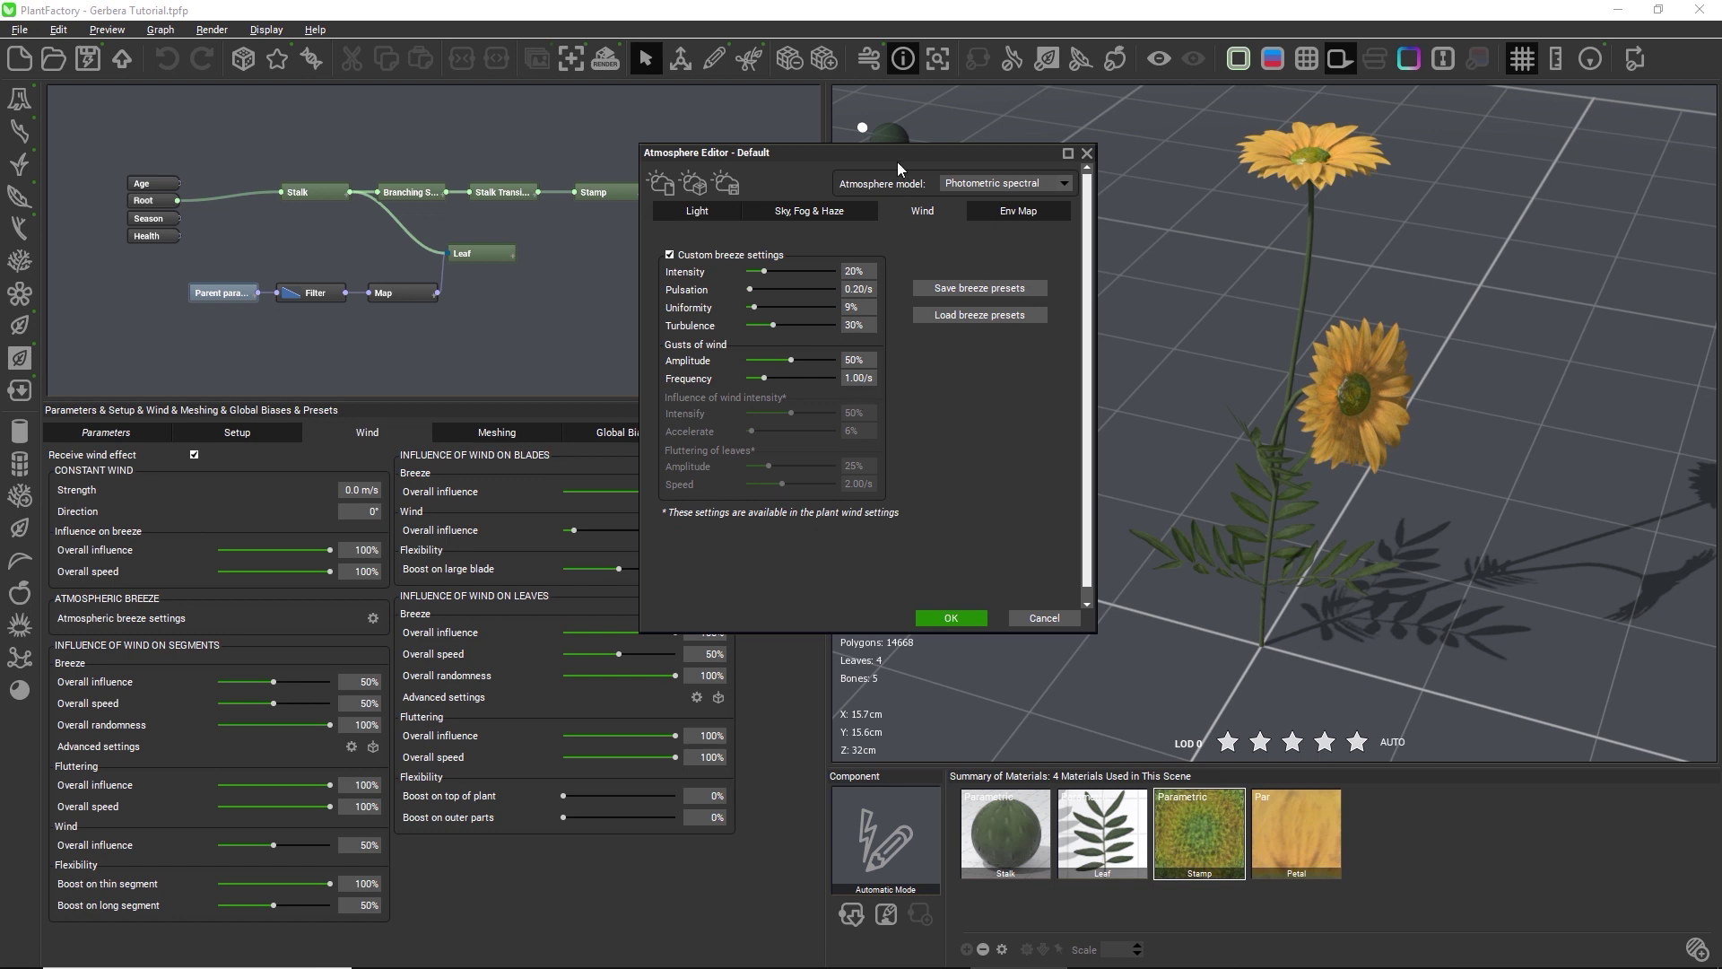
pyautogui.moveTo(880, 160); pyautogui.dragTo(1027, 175)
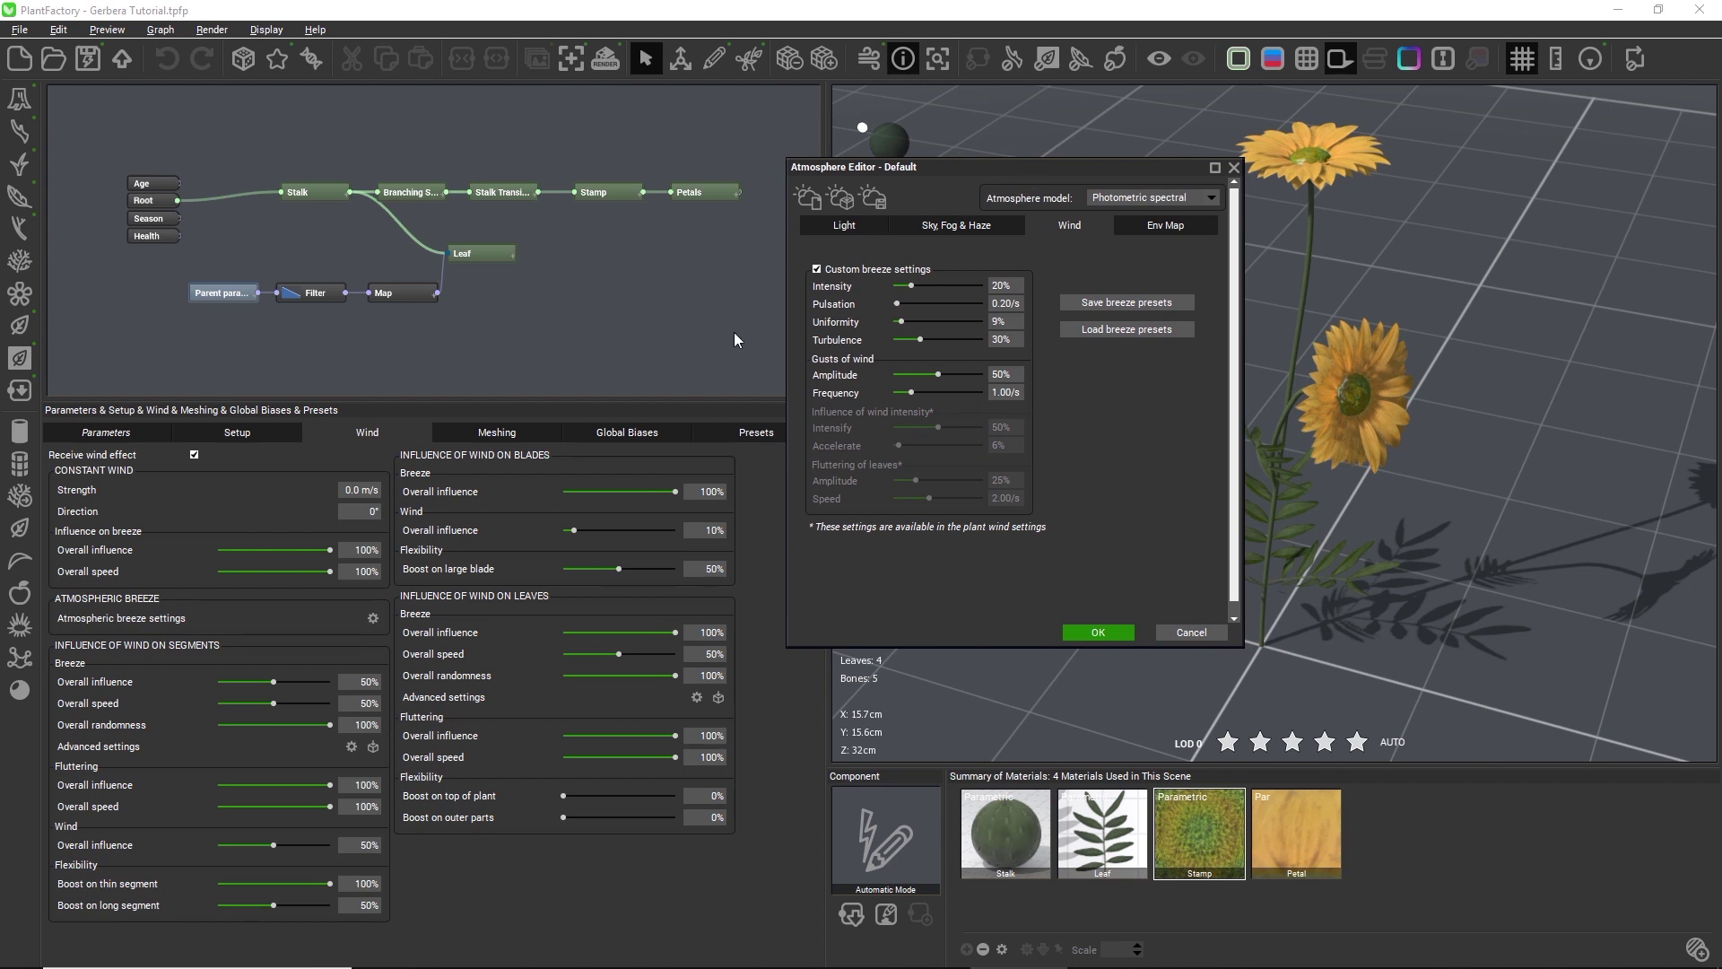
# Examine the wind influence parameters of the Stalk, Branching Stalk, Leaf and Petals nodes, and dismiss the Atmosphere Editor without applying changes
pyautogui.click(319, 195)
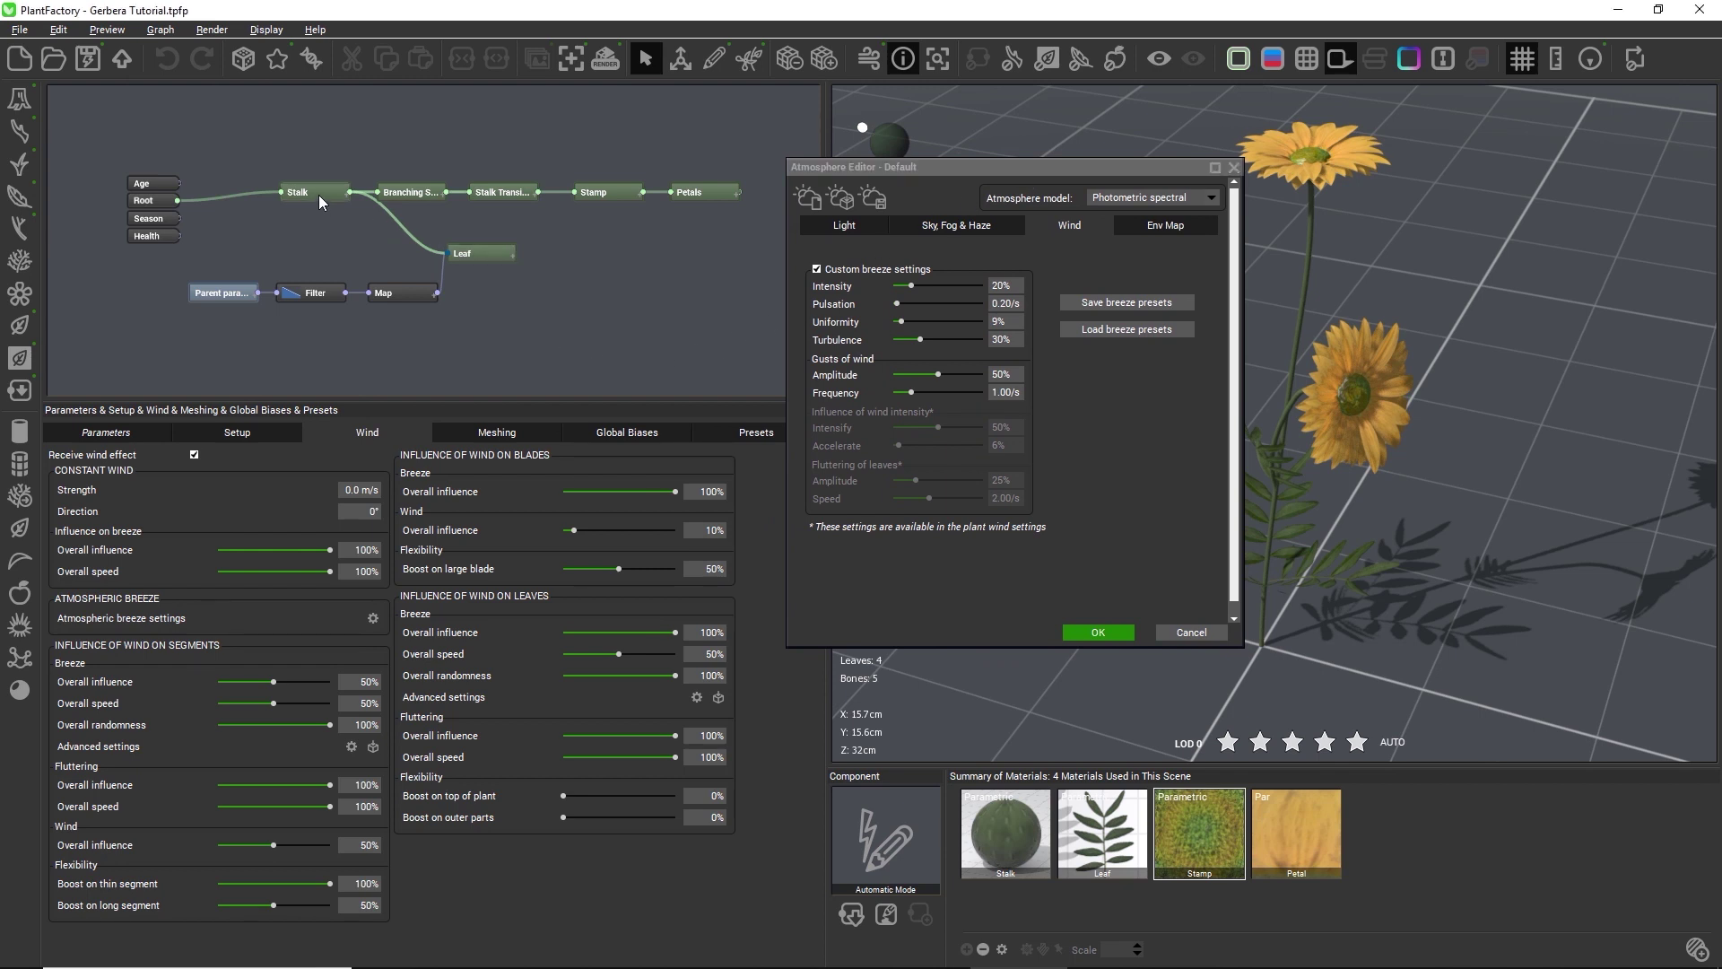
pyautogui.click(462, 253)
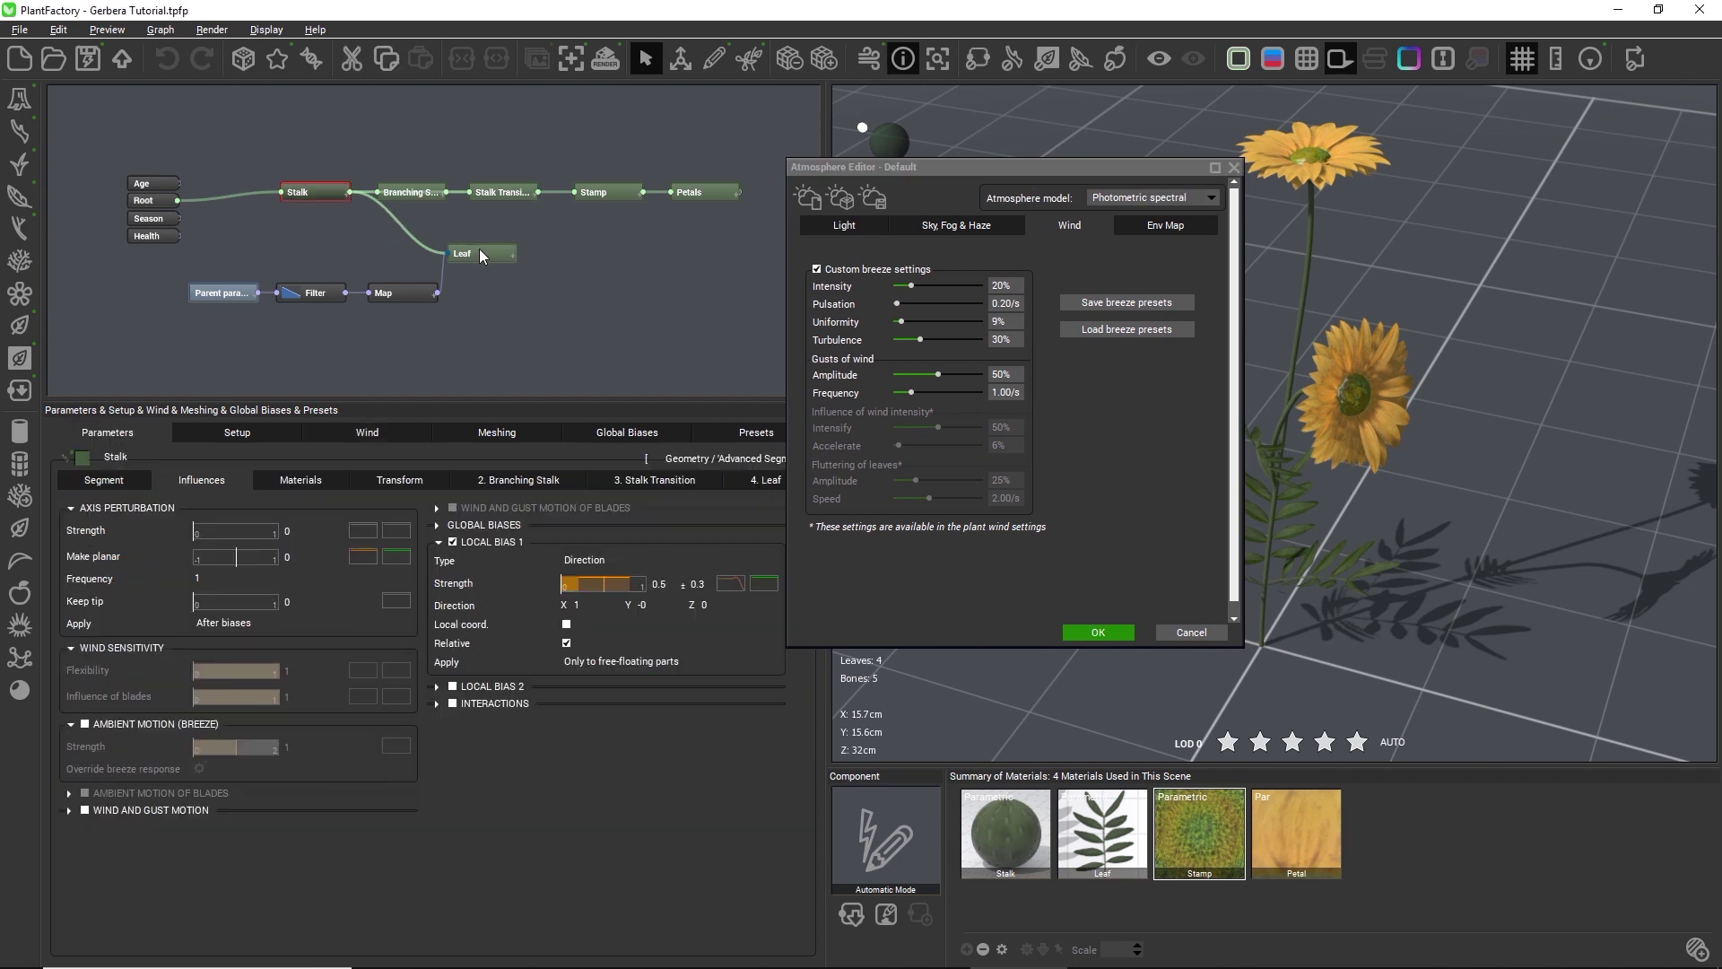
pyautogui.click(498, 193)
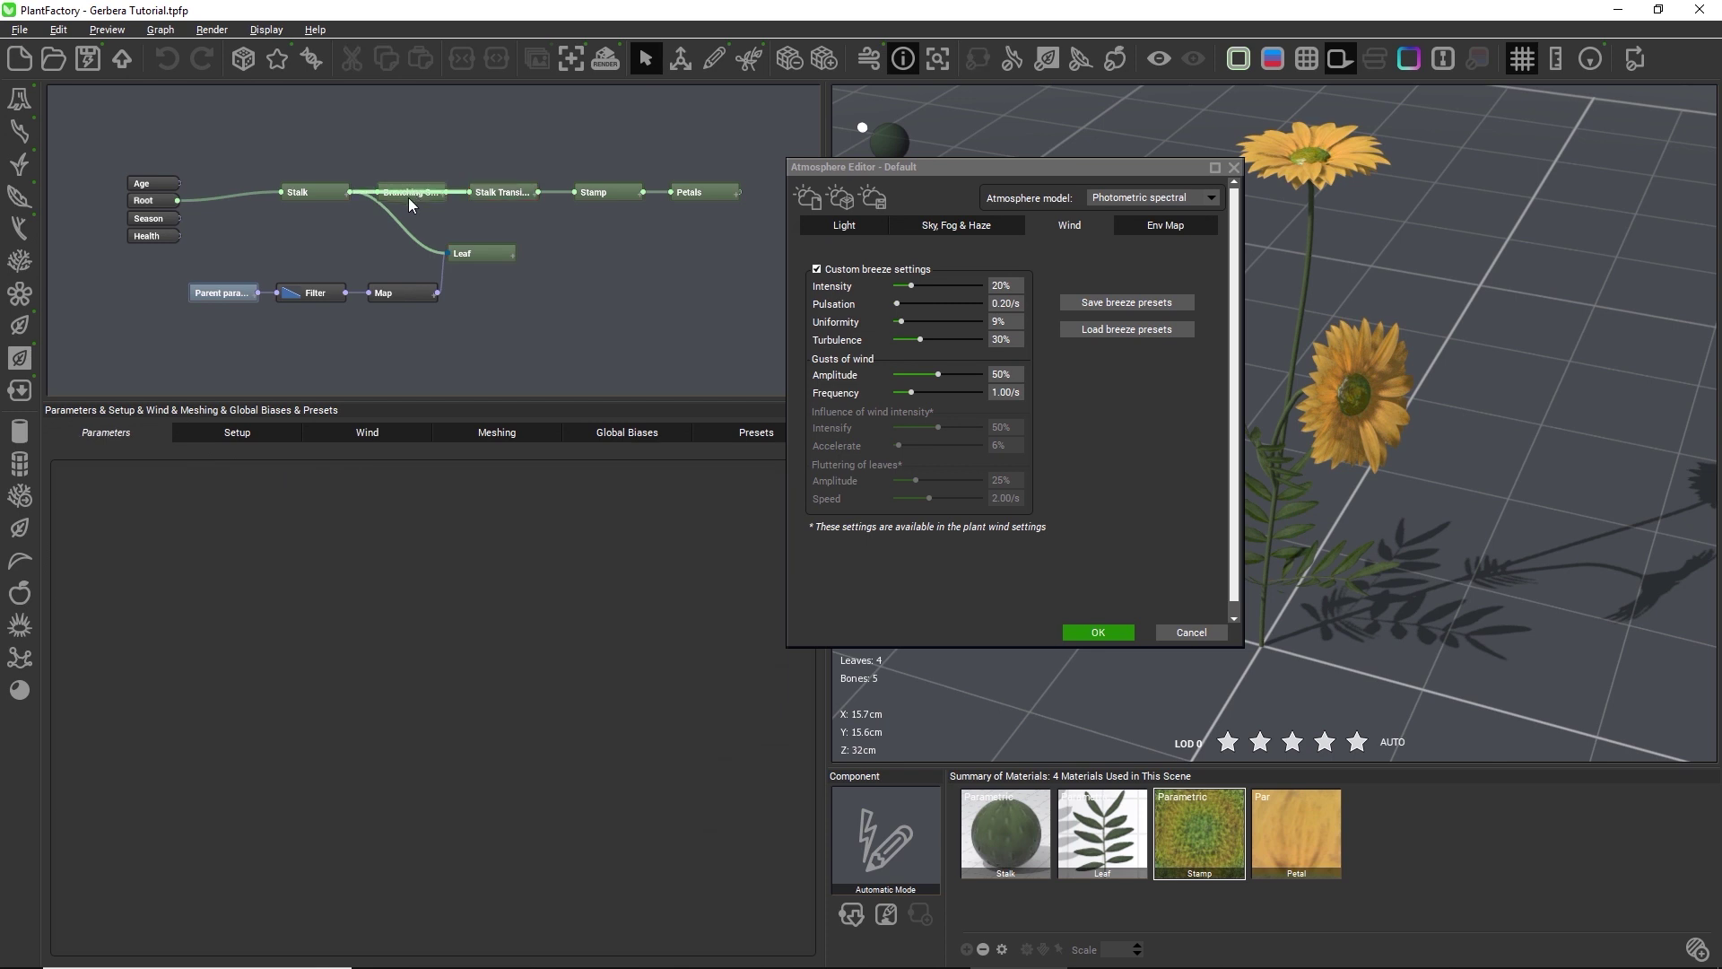
pyautogui.click(407, 195)
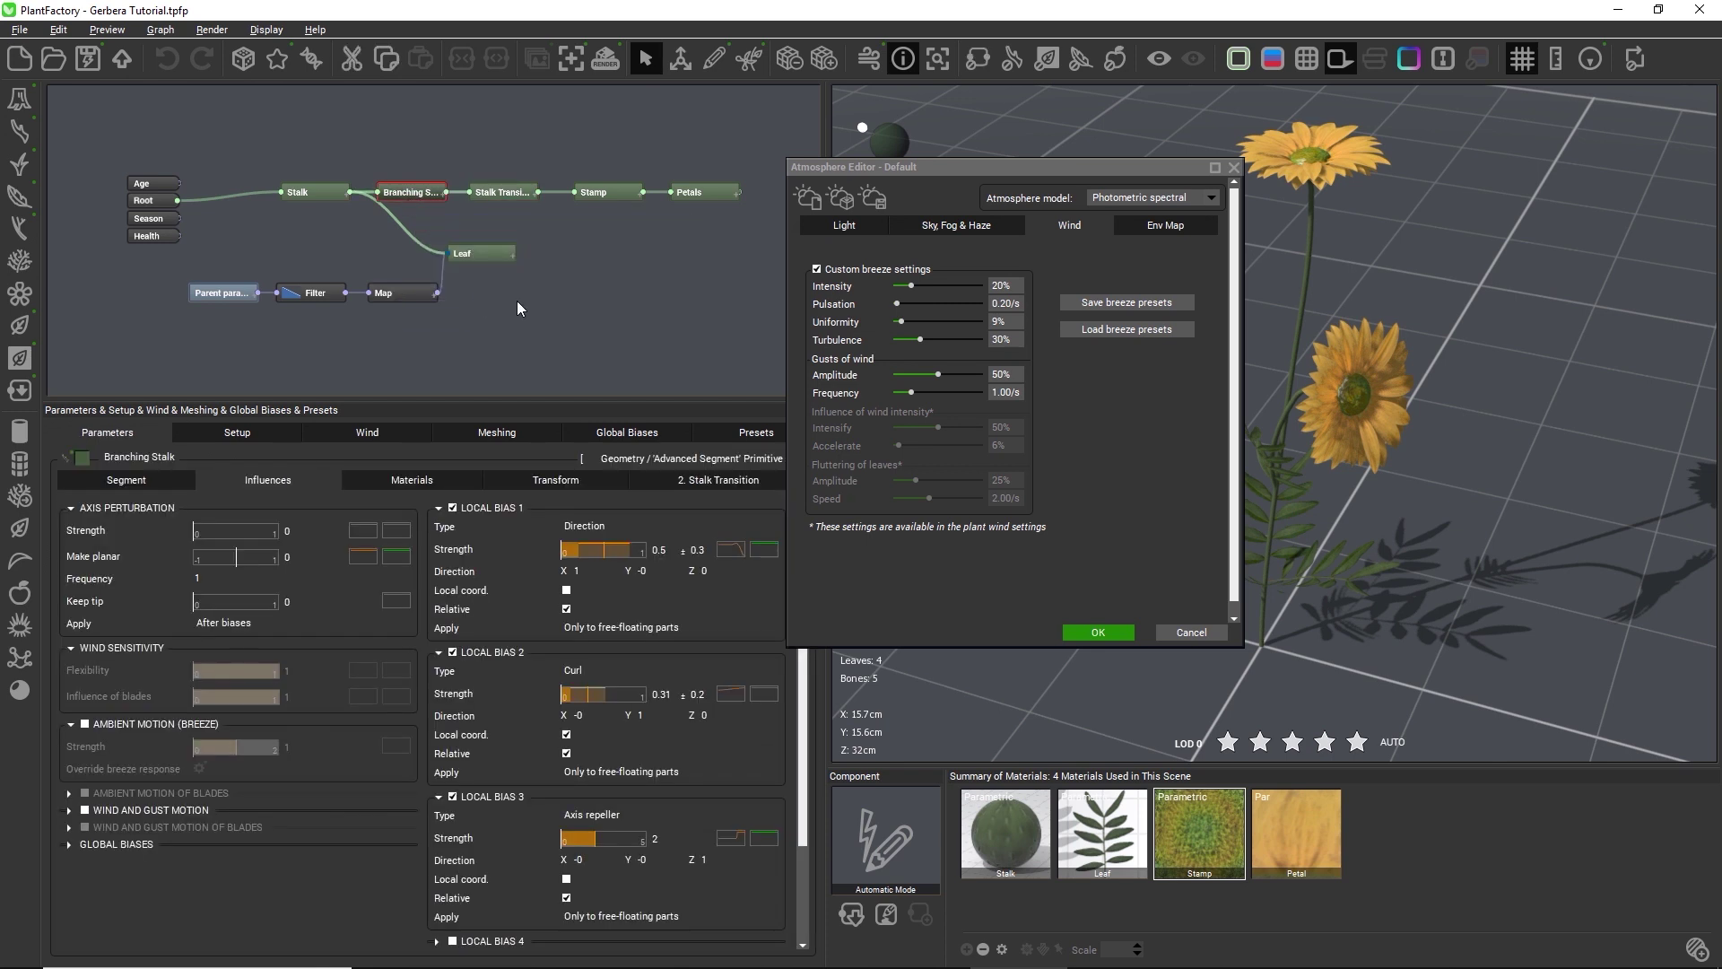
pyautogui.click(390, 429)
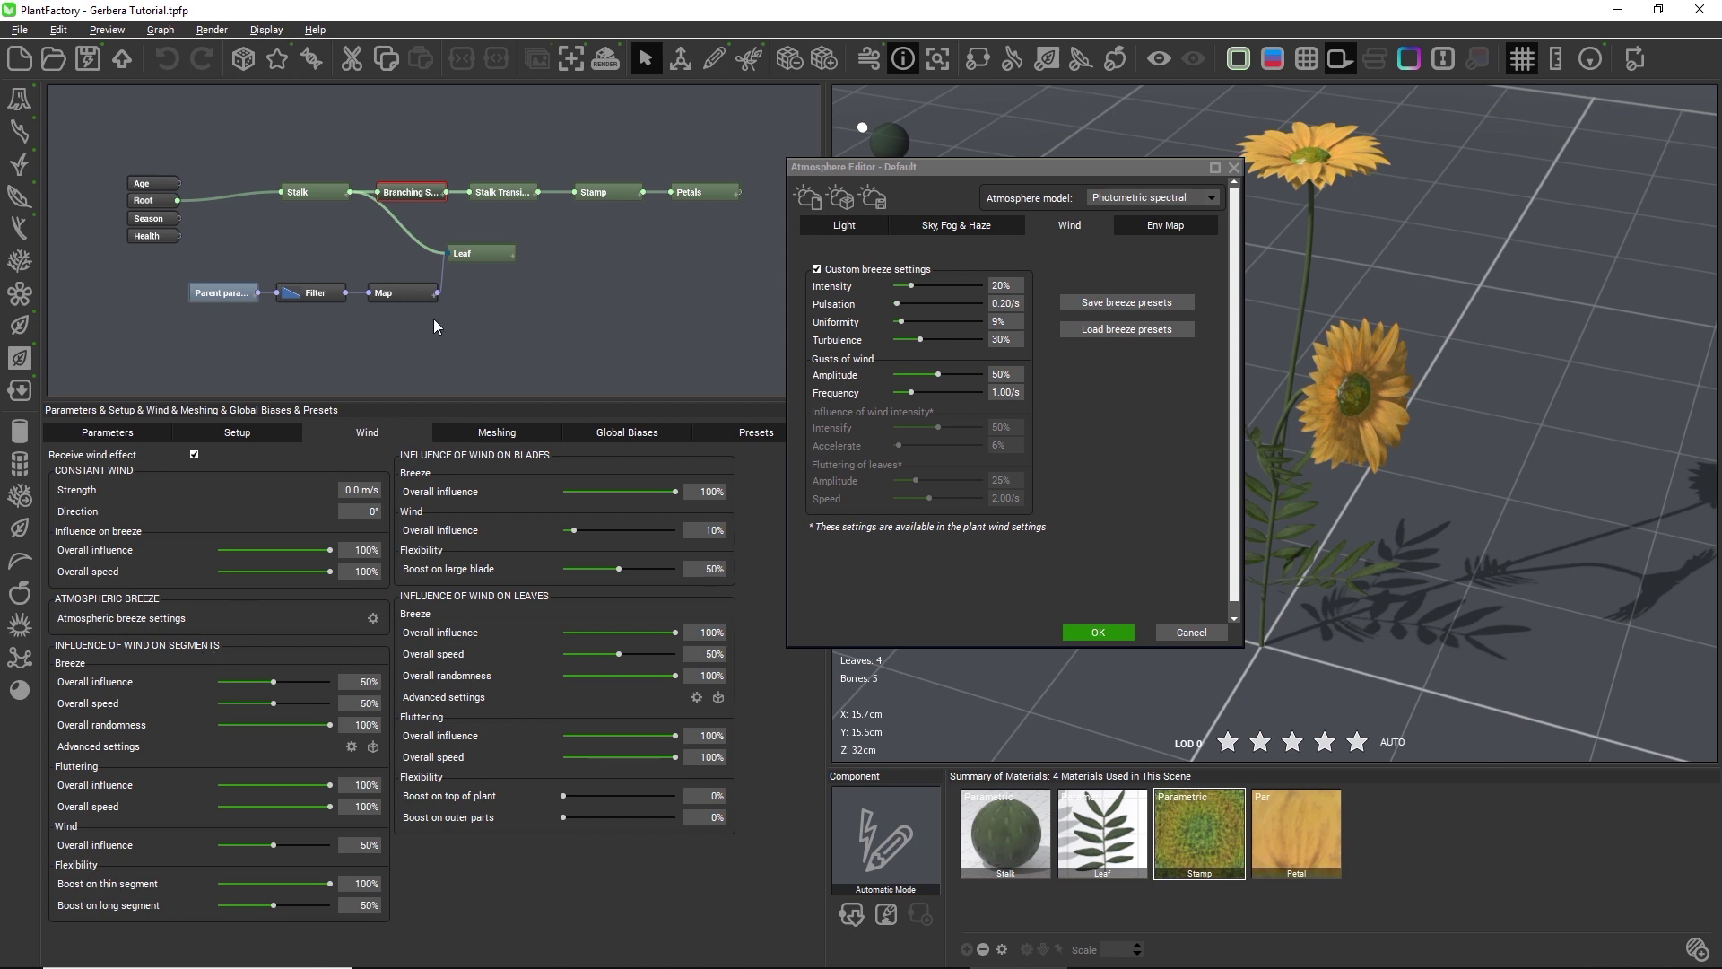
pyautogui.click(495, 257)
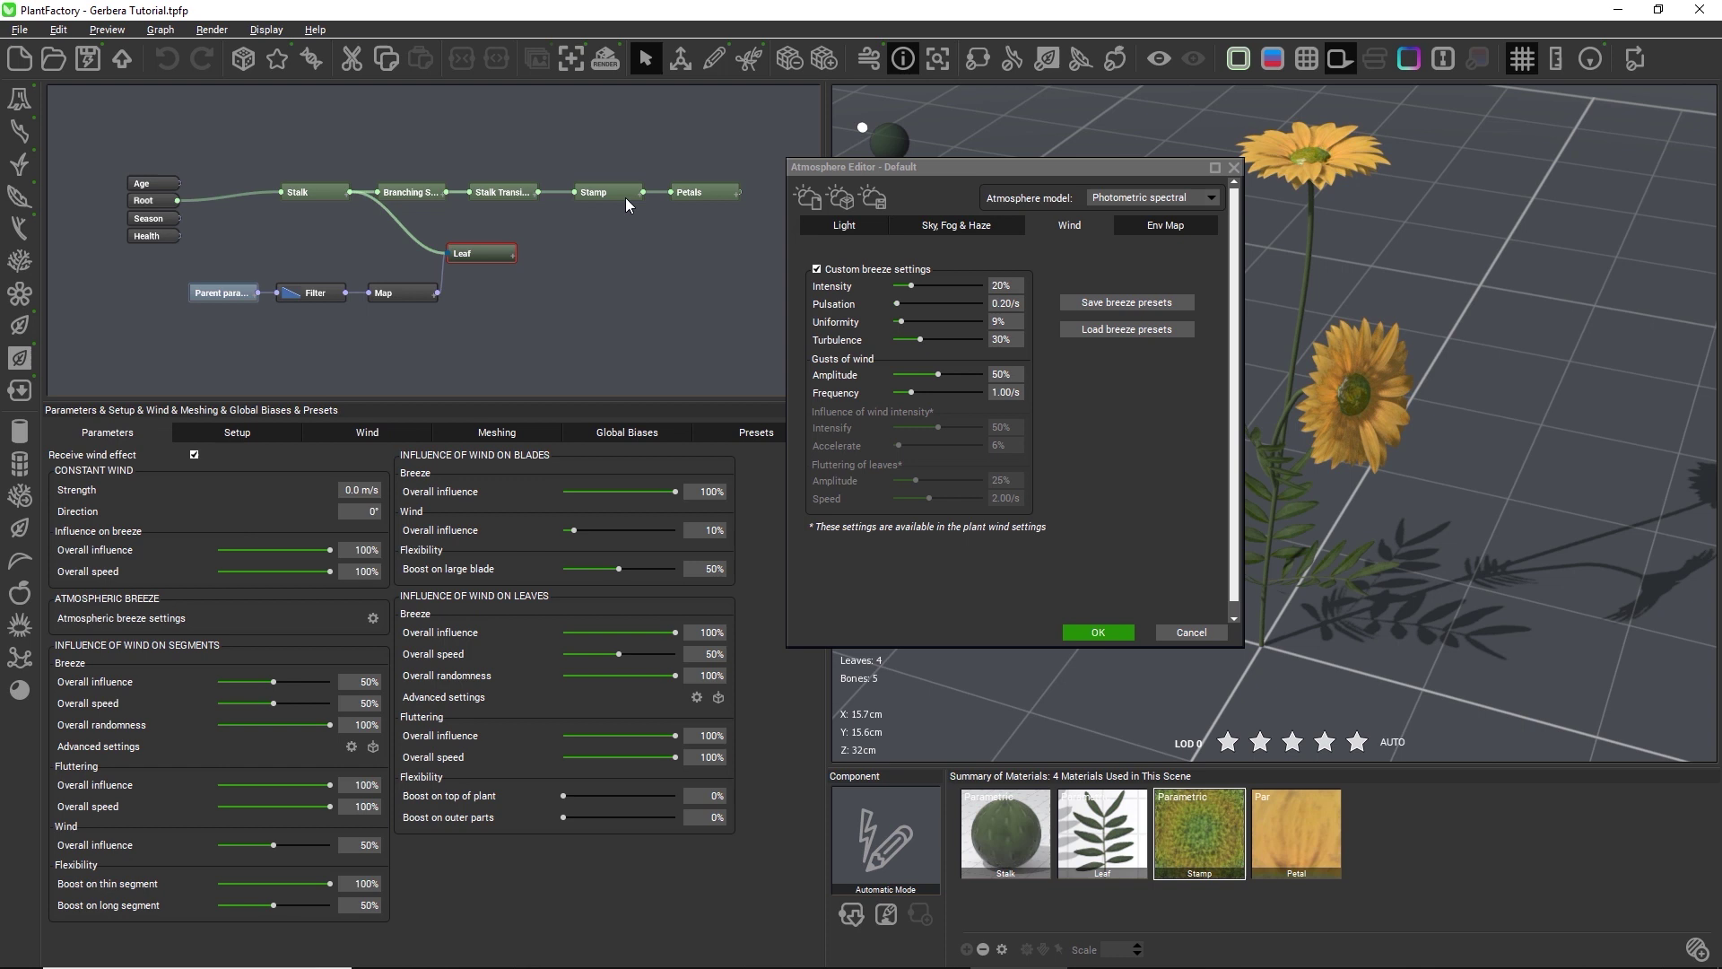
pyautogui.click(696, 193)
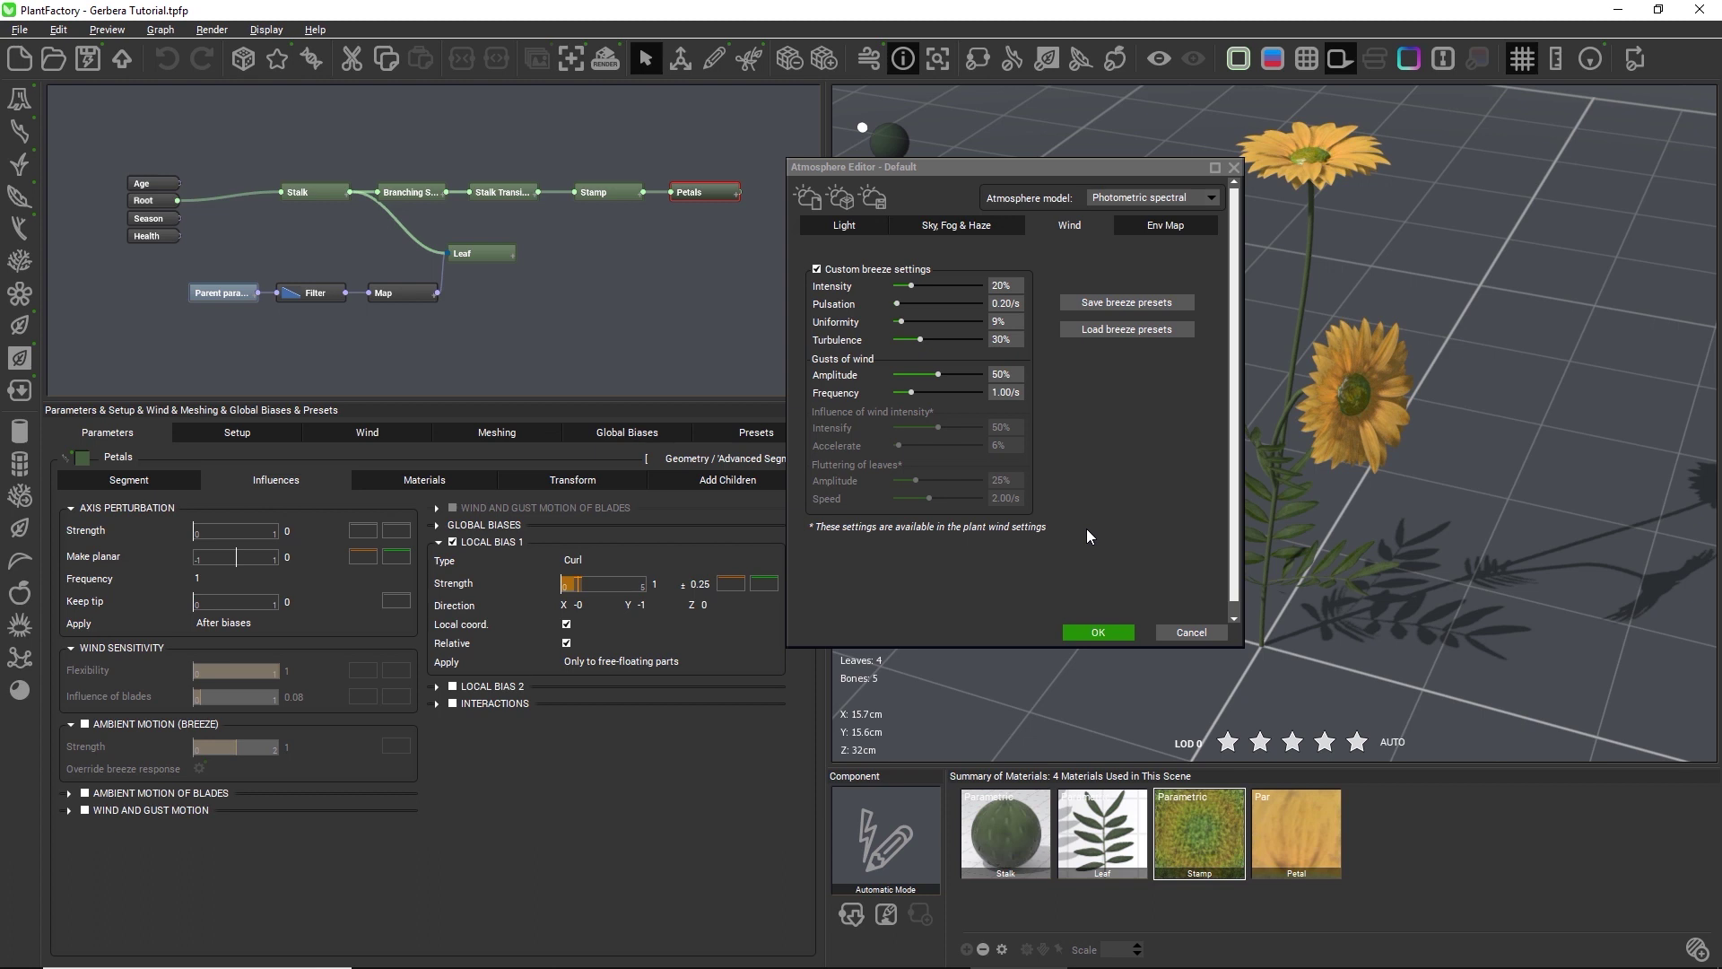
pyautogui.click(1178, 631)
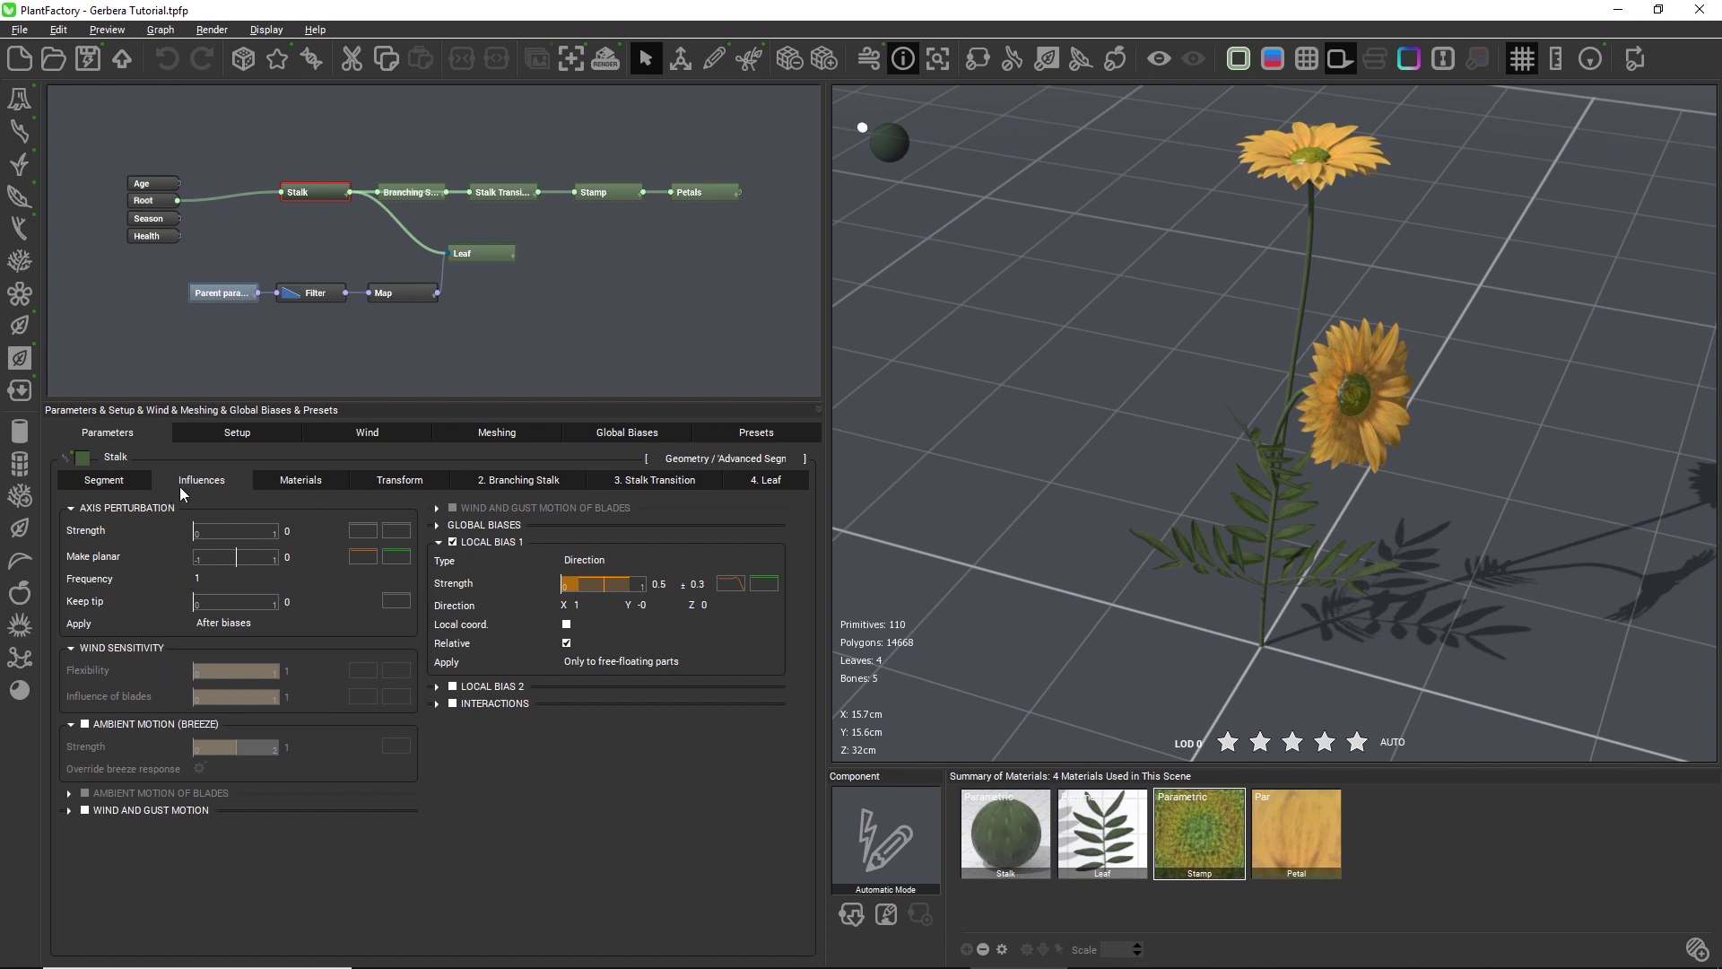
# Enable ambient motion (breeze) on the Stalk node and allow bones to be created for it
pyautogui.click(483, 254)
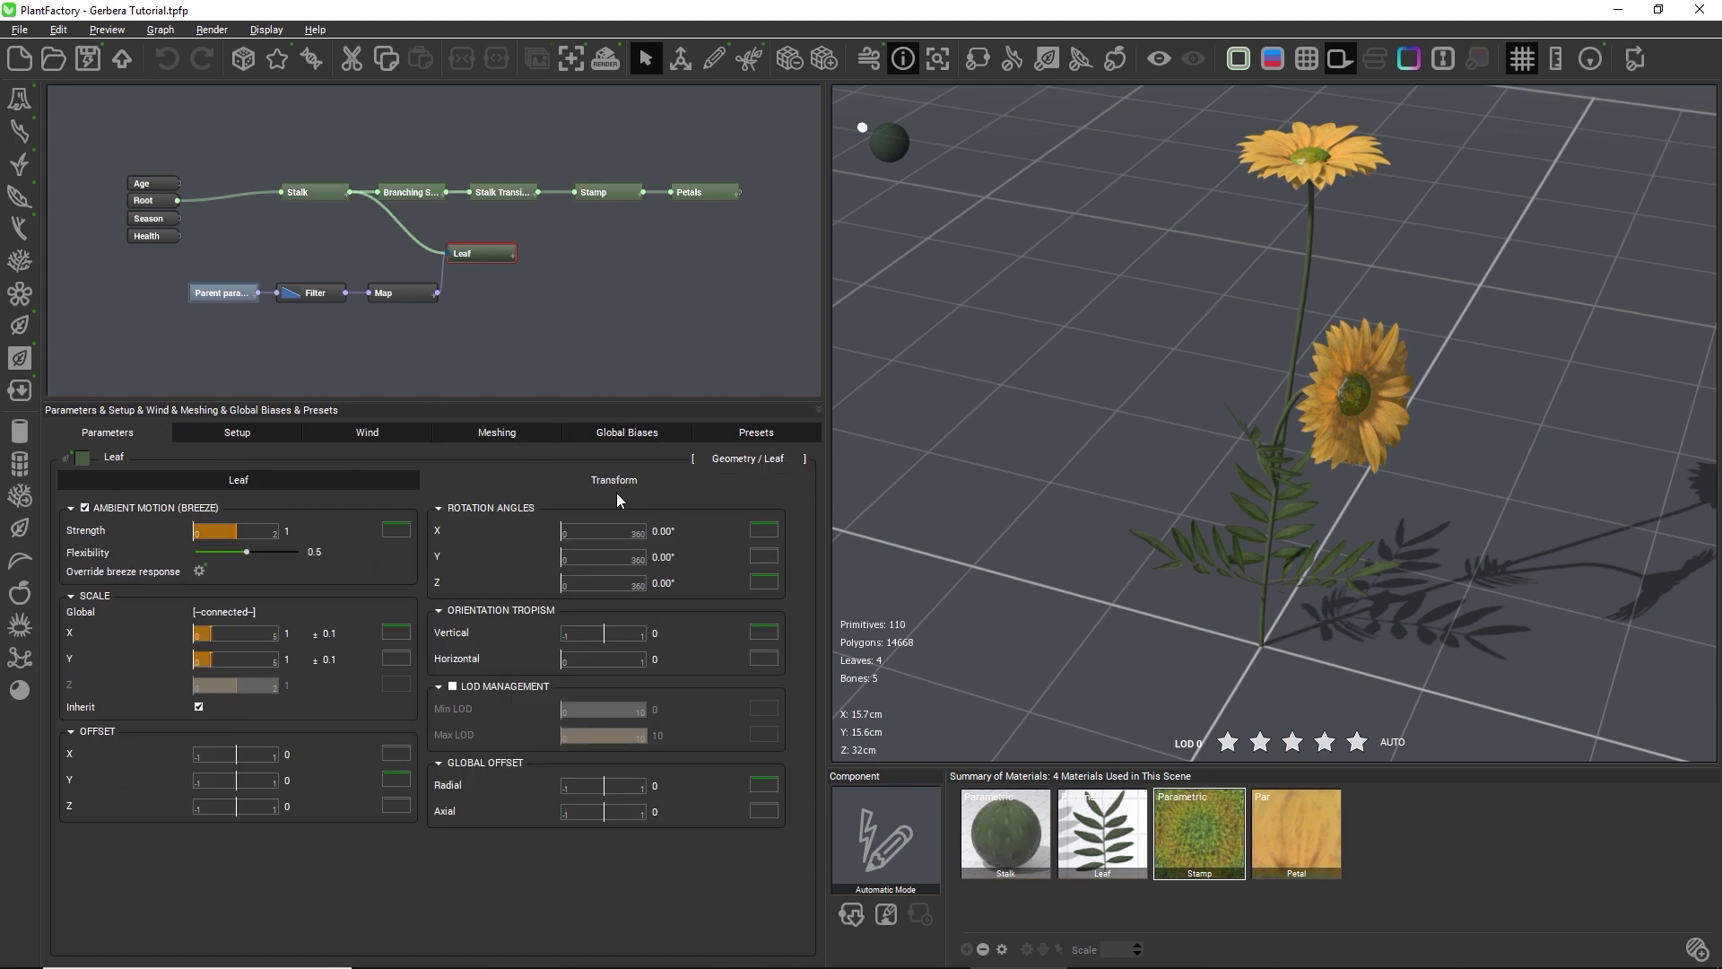
pyautogui.click(312, 196)
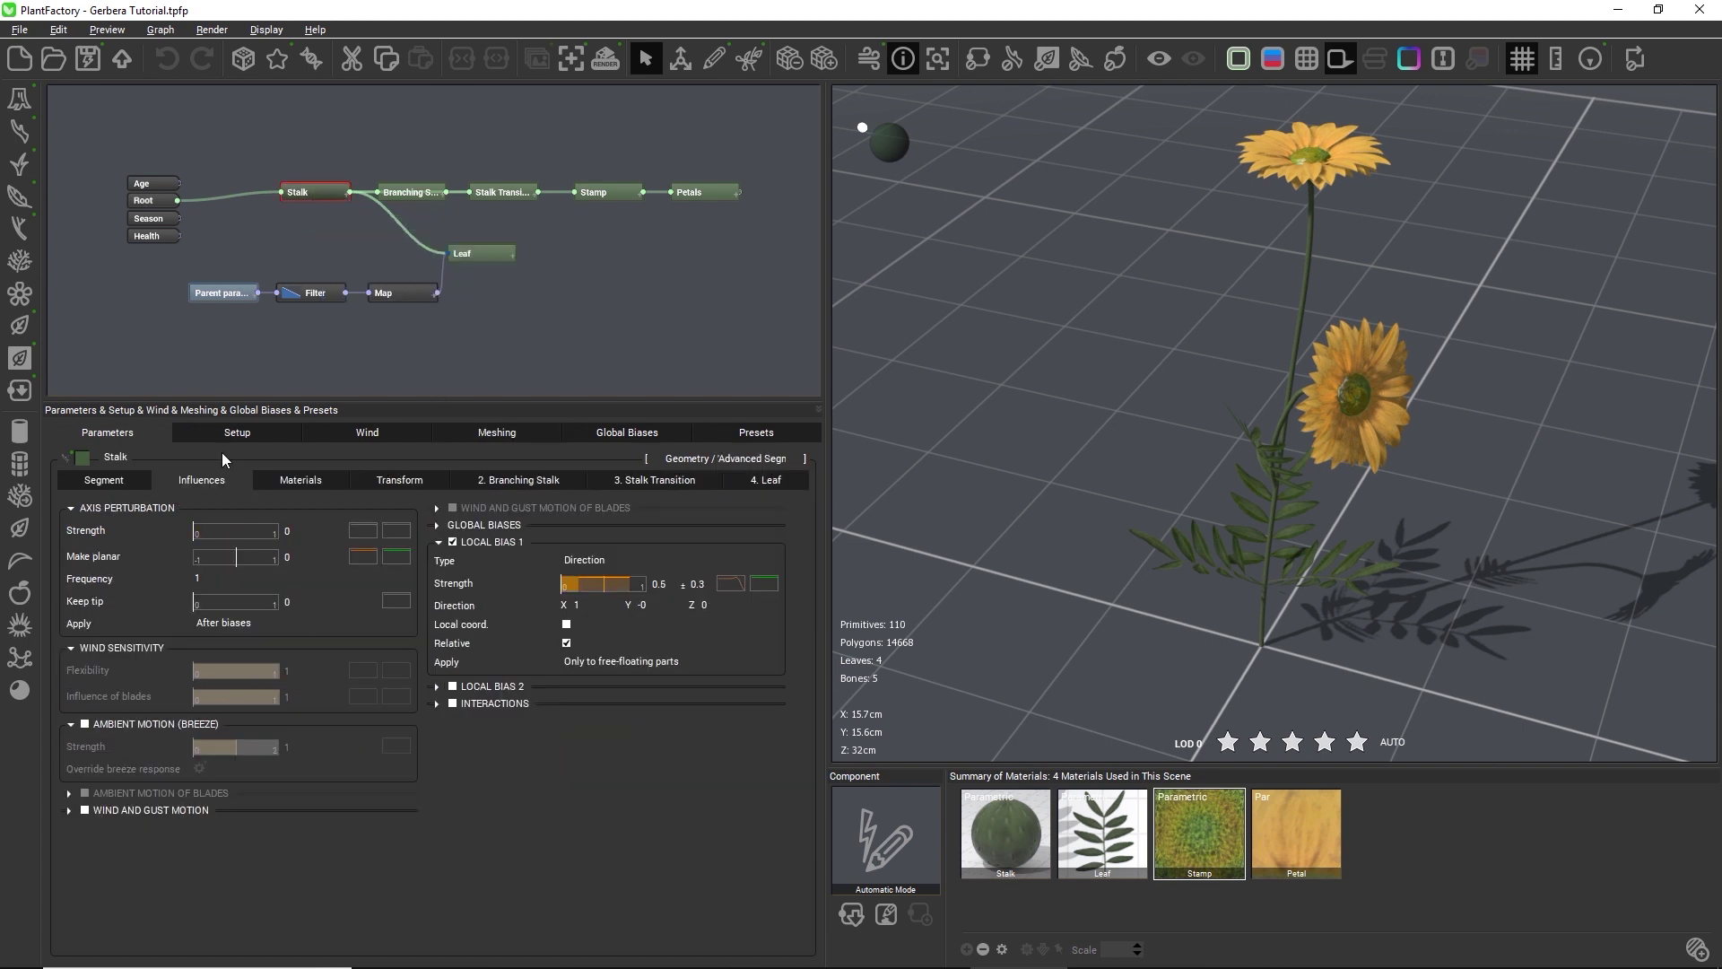
pyautogui.click(112, 722)
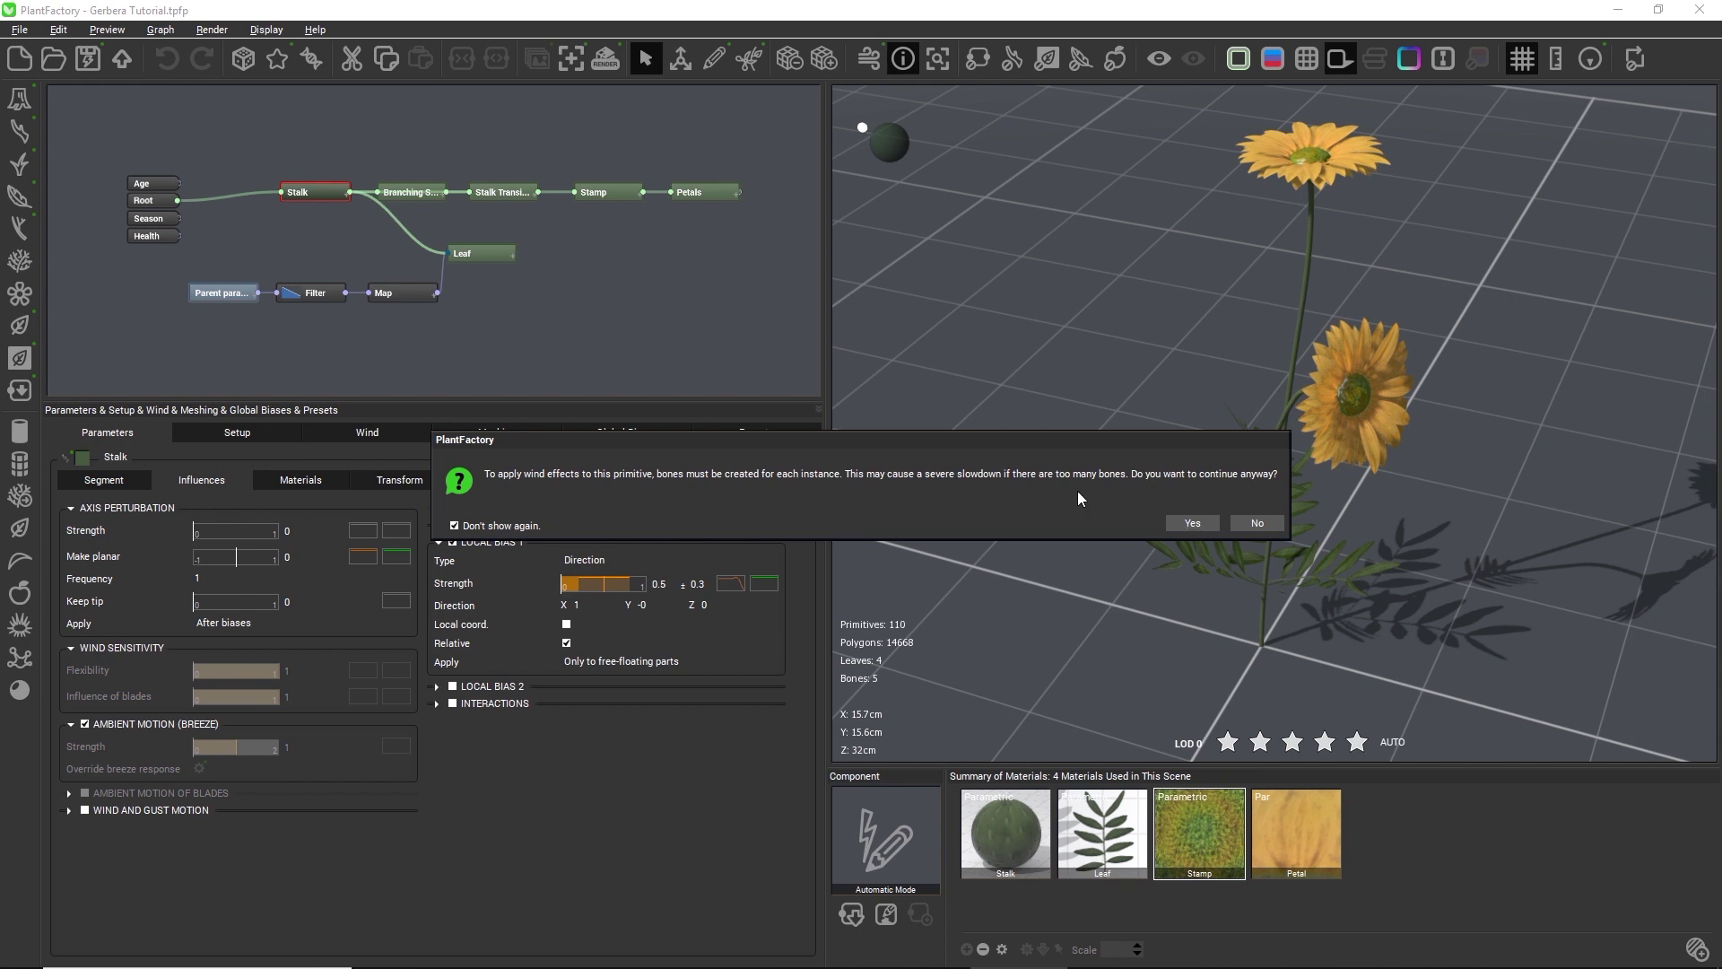
pyautogui.click(1193, 522)
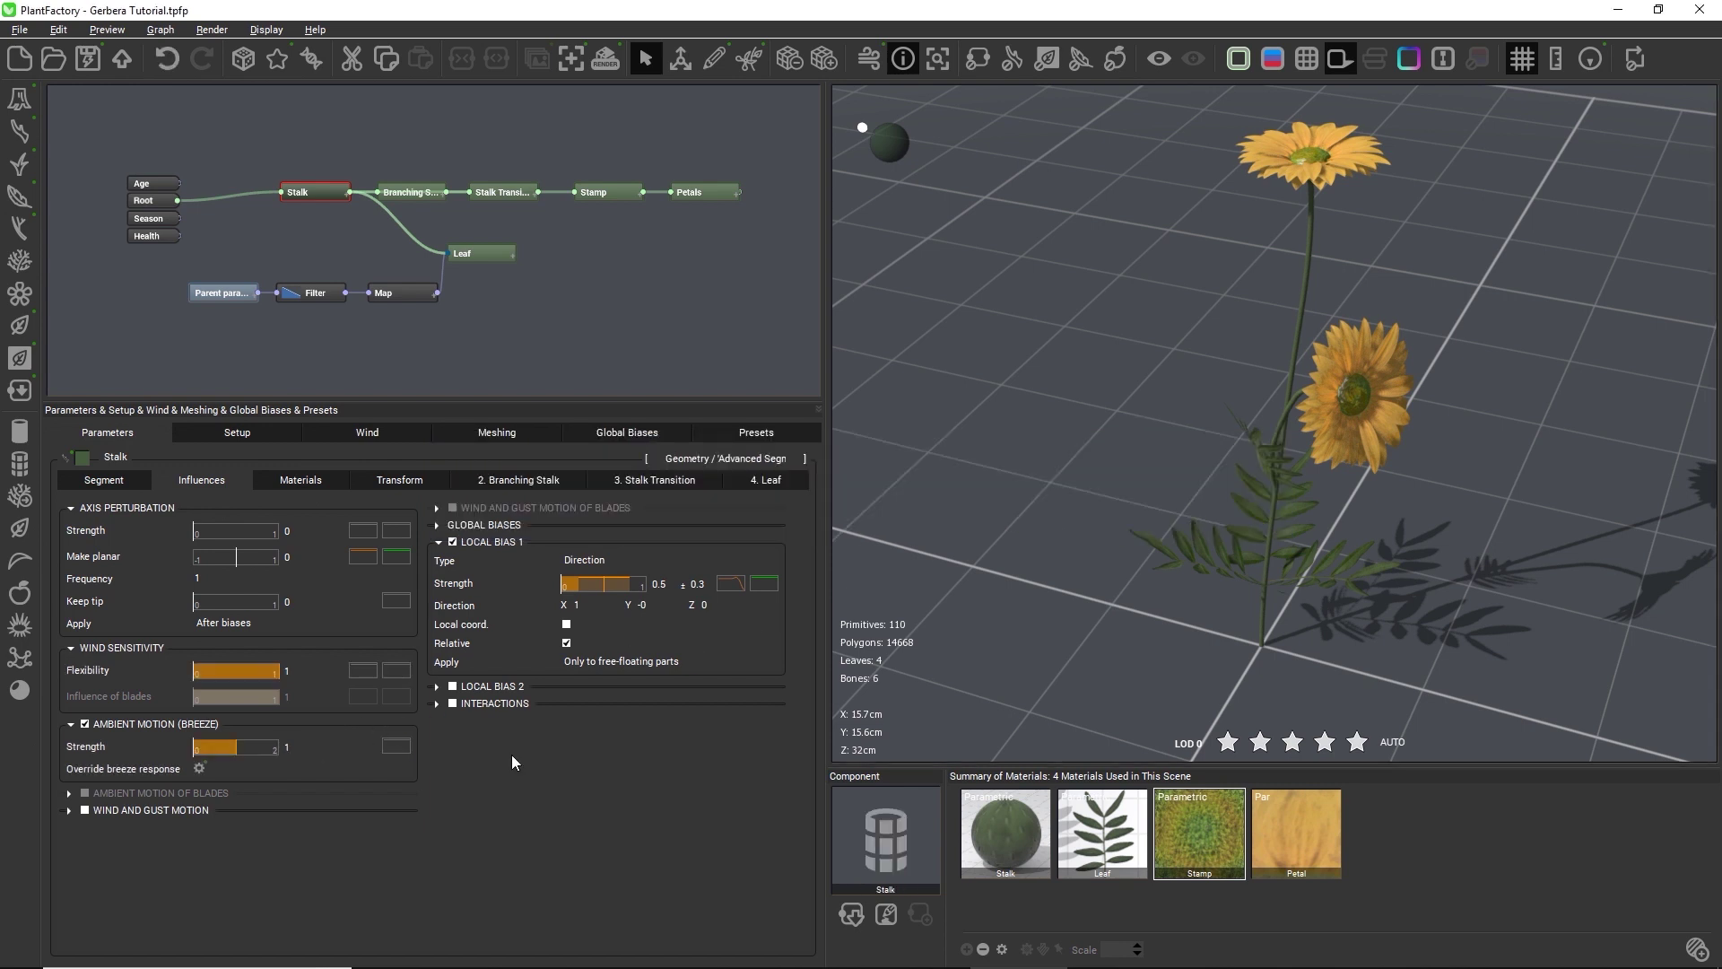
# Inspect the stalk's bones in the preview, along with the meshing skinning settings and the wind preview settings
pyautogui.click(1445, 59)
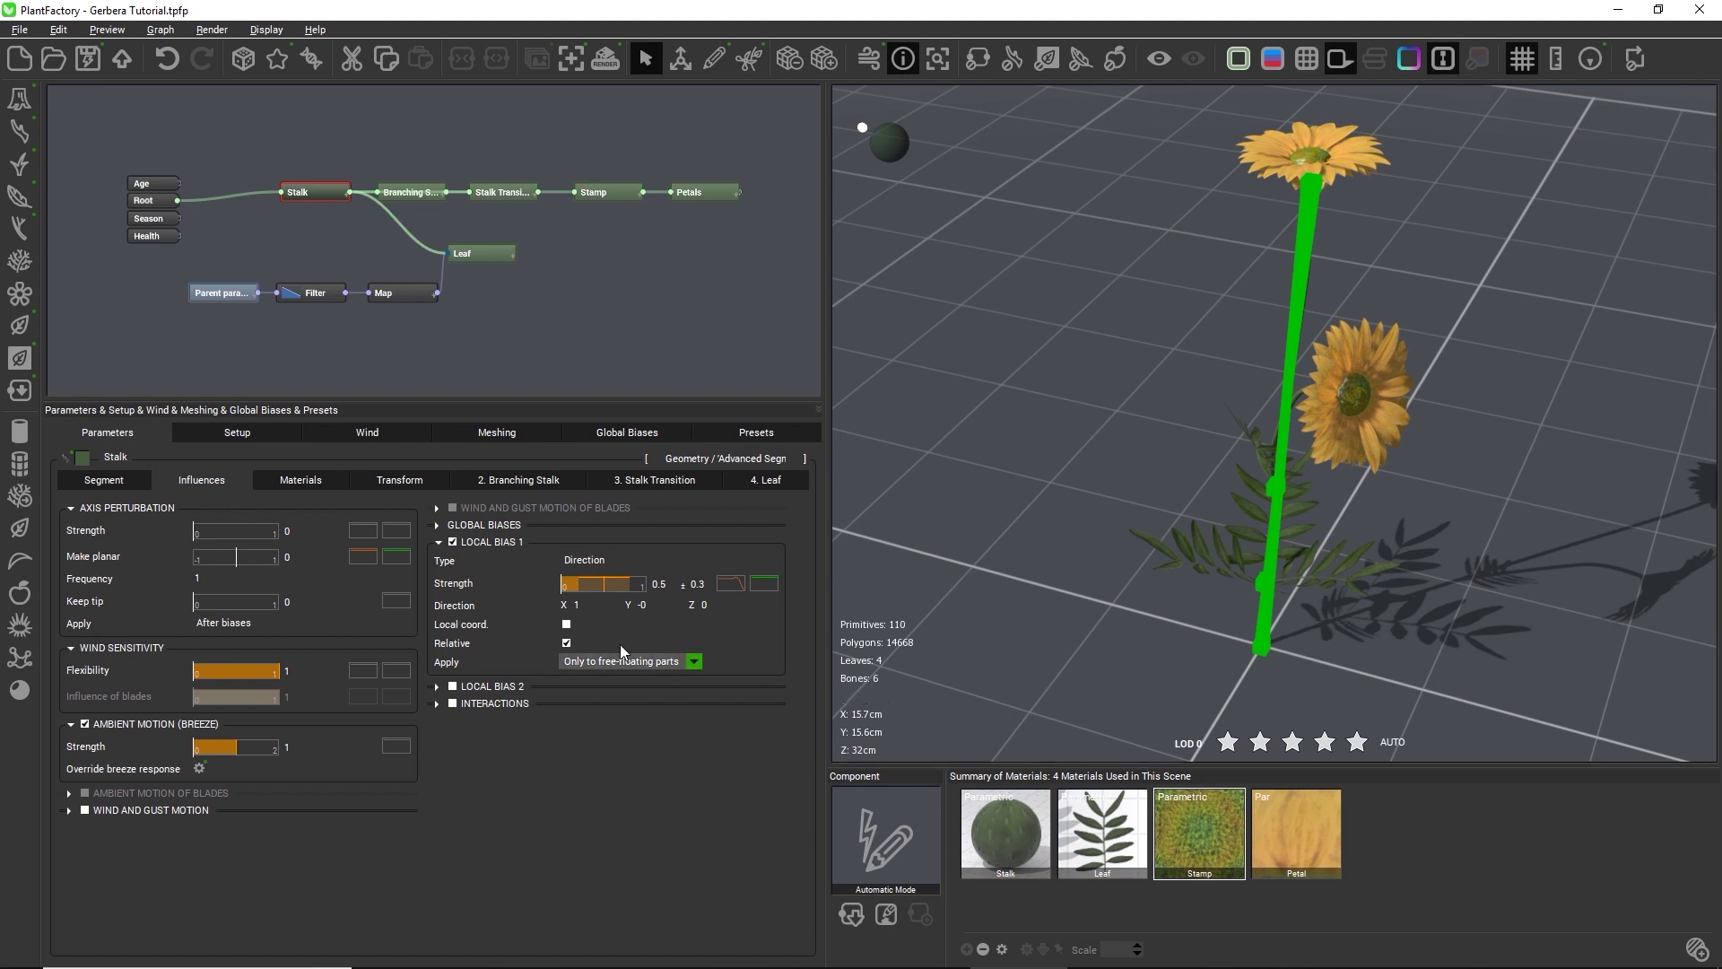
pyautogui.click(484, 432)
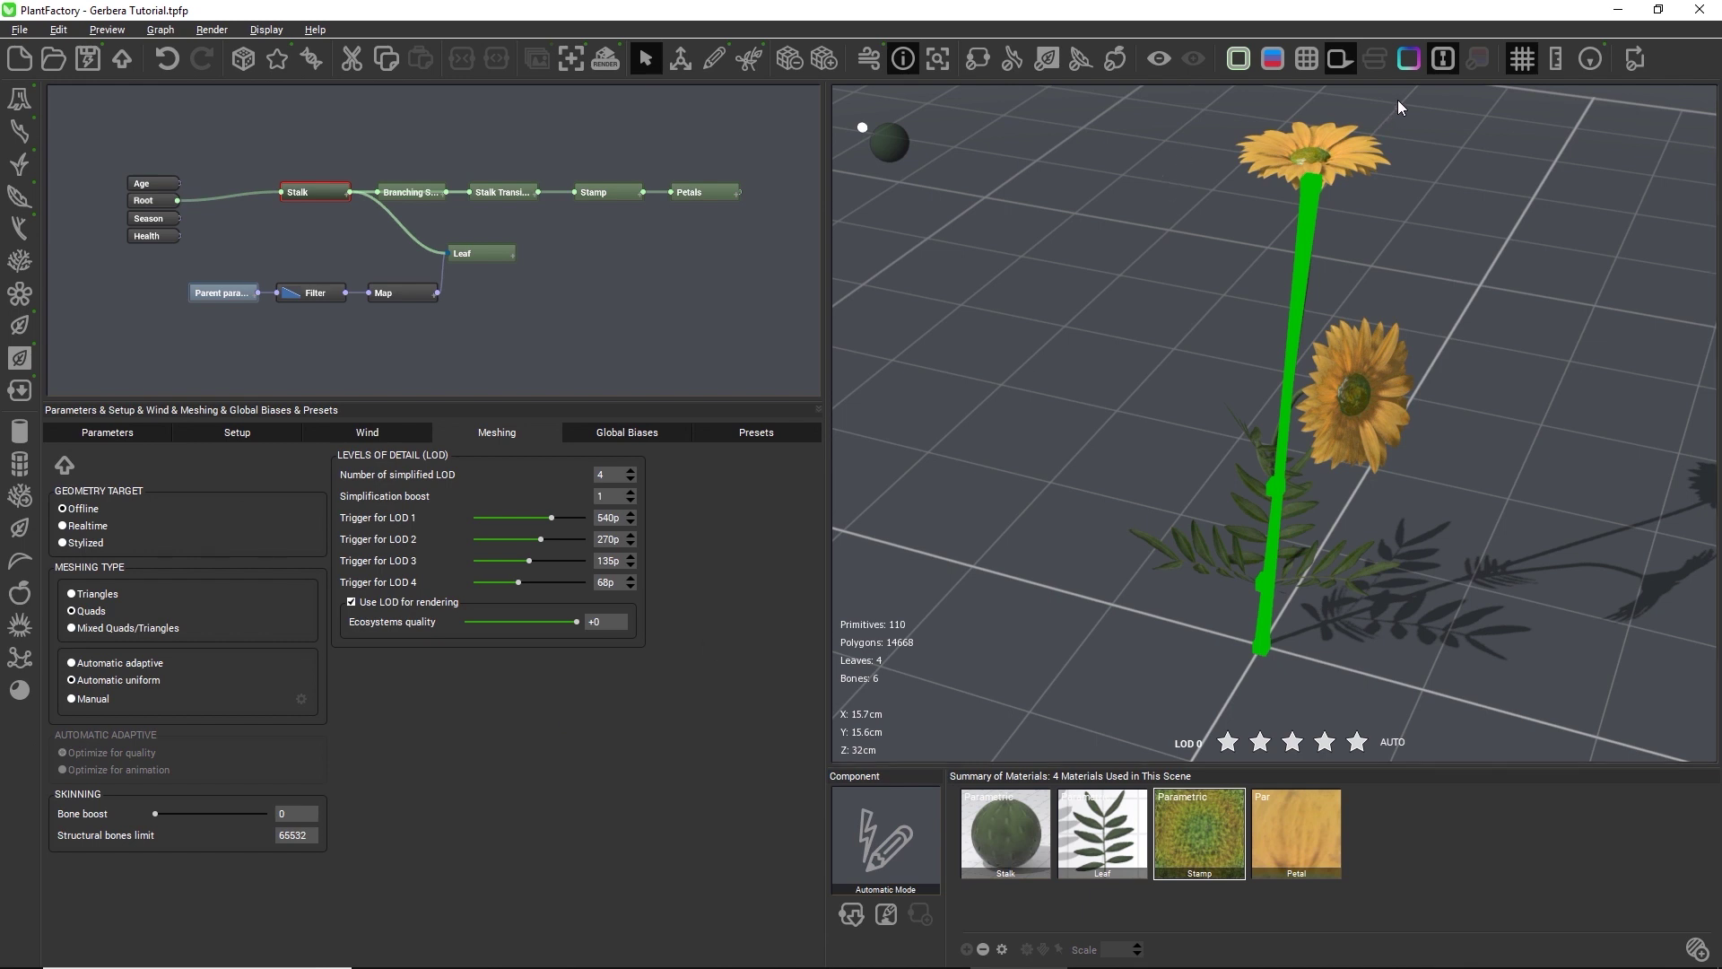
pyautogui.click(1445, 59)
pyautogui.click(107, 432)
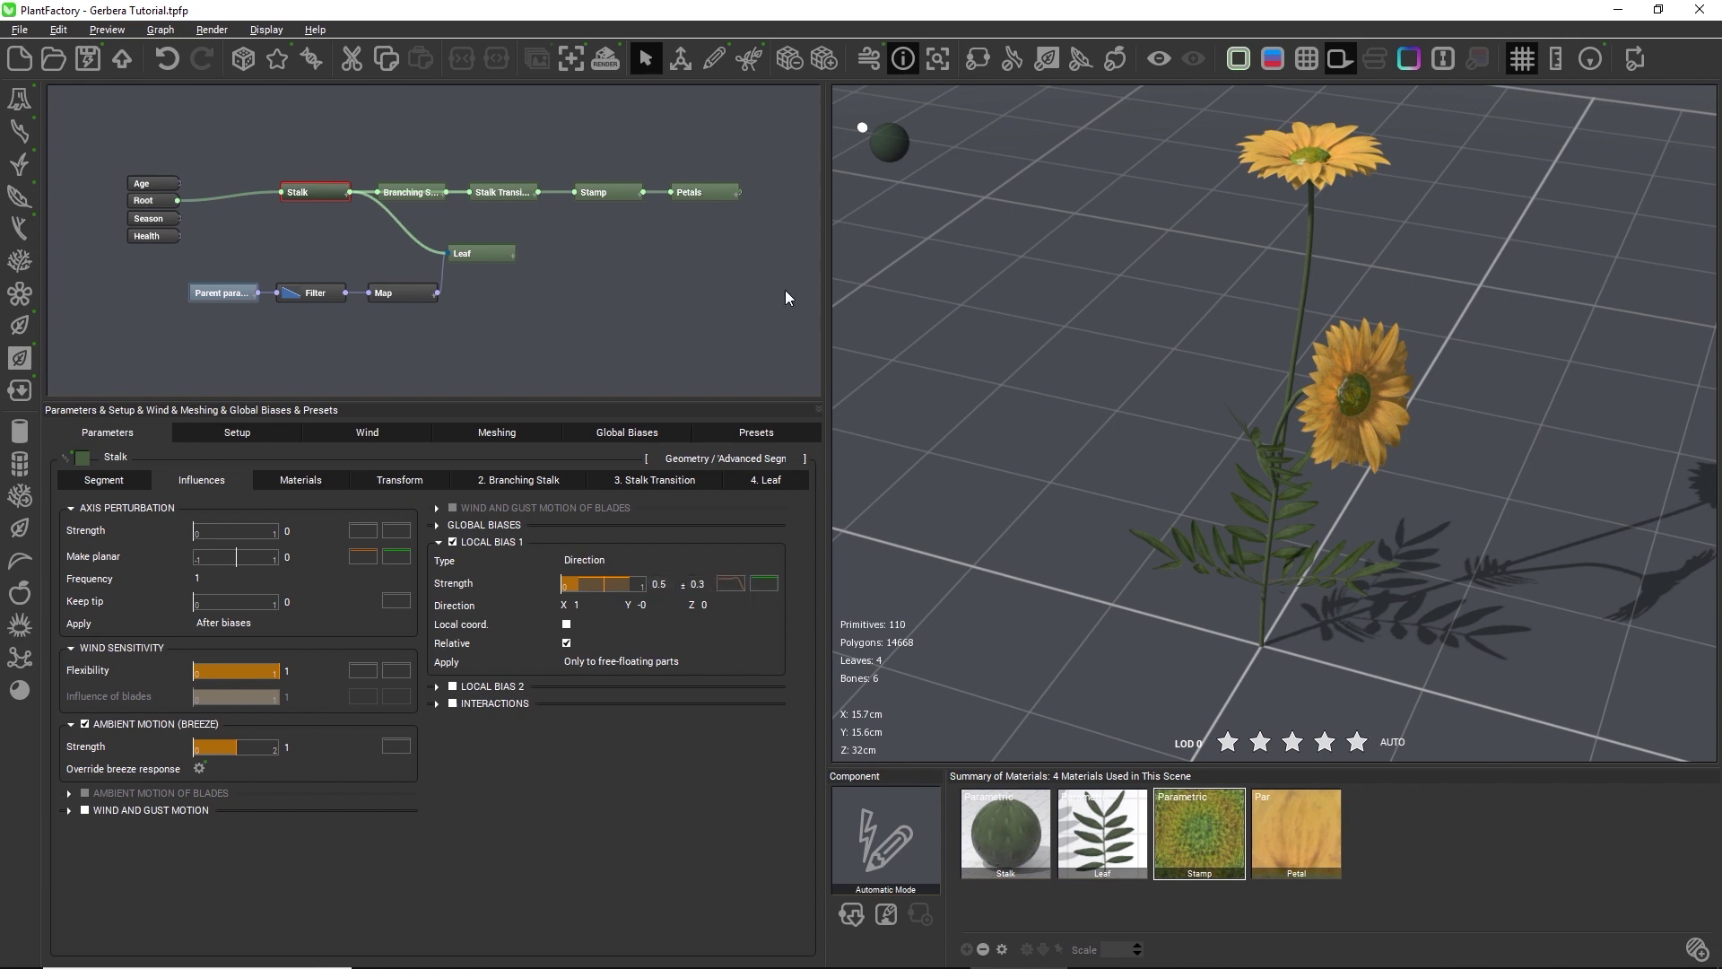
pyautogui.rightClick(864, 63)
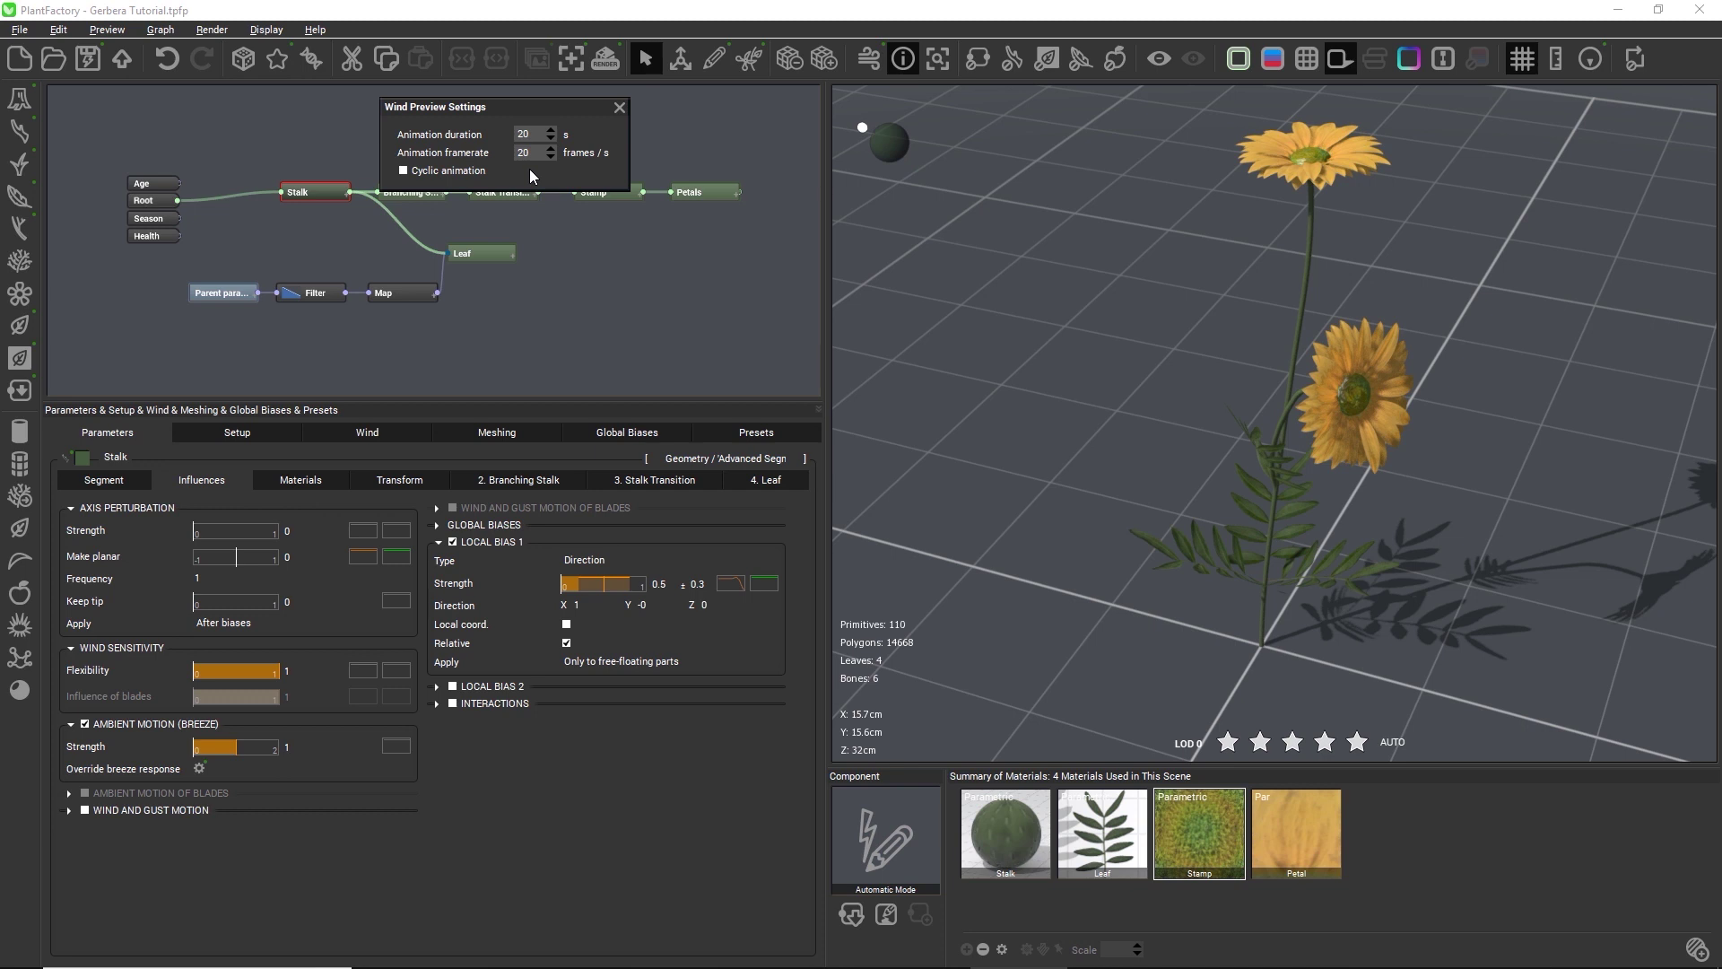
pyautogui.click(620, 109)
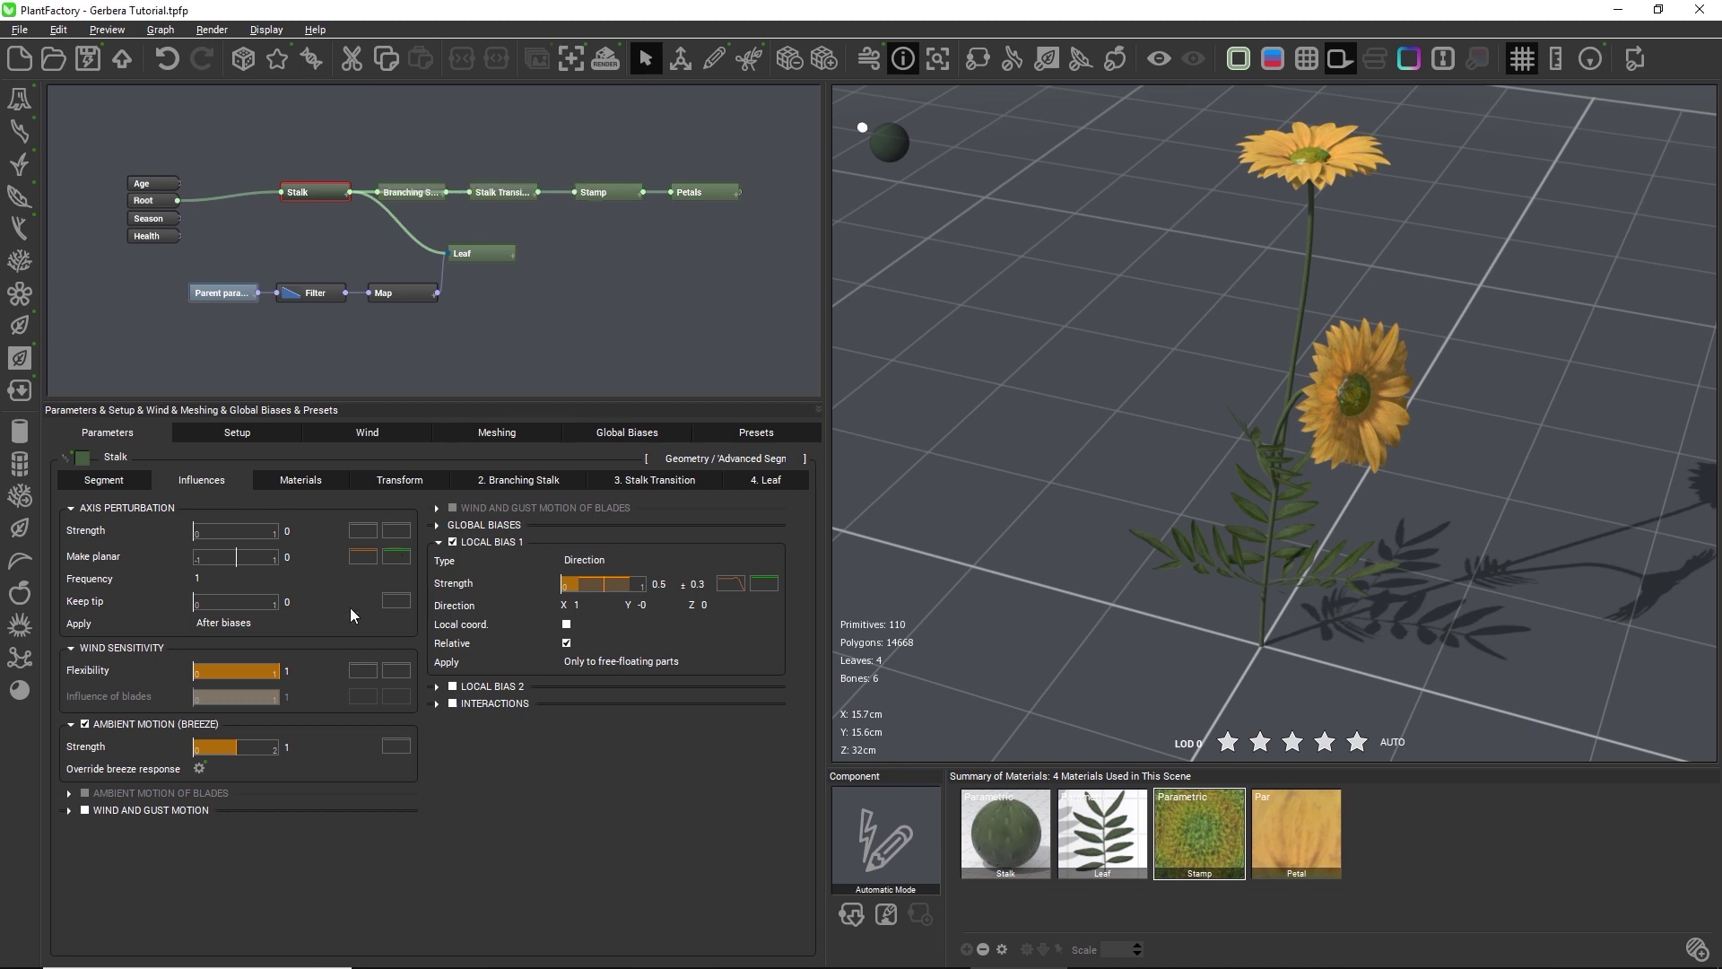
# Set the Stalk's ambient motion strength to 10 and start the wind preview
pyautogui.click(285, 747)
pyautogui.click(299, 742)
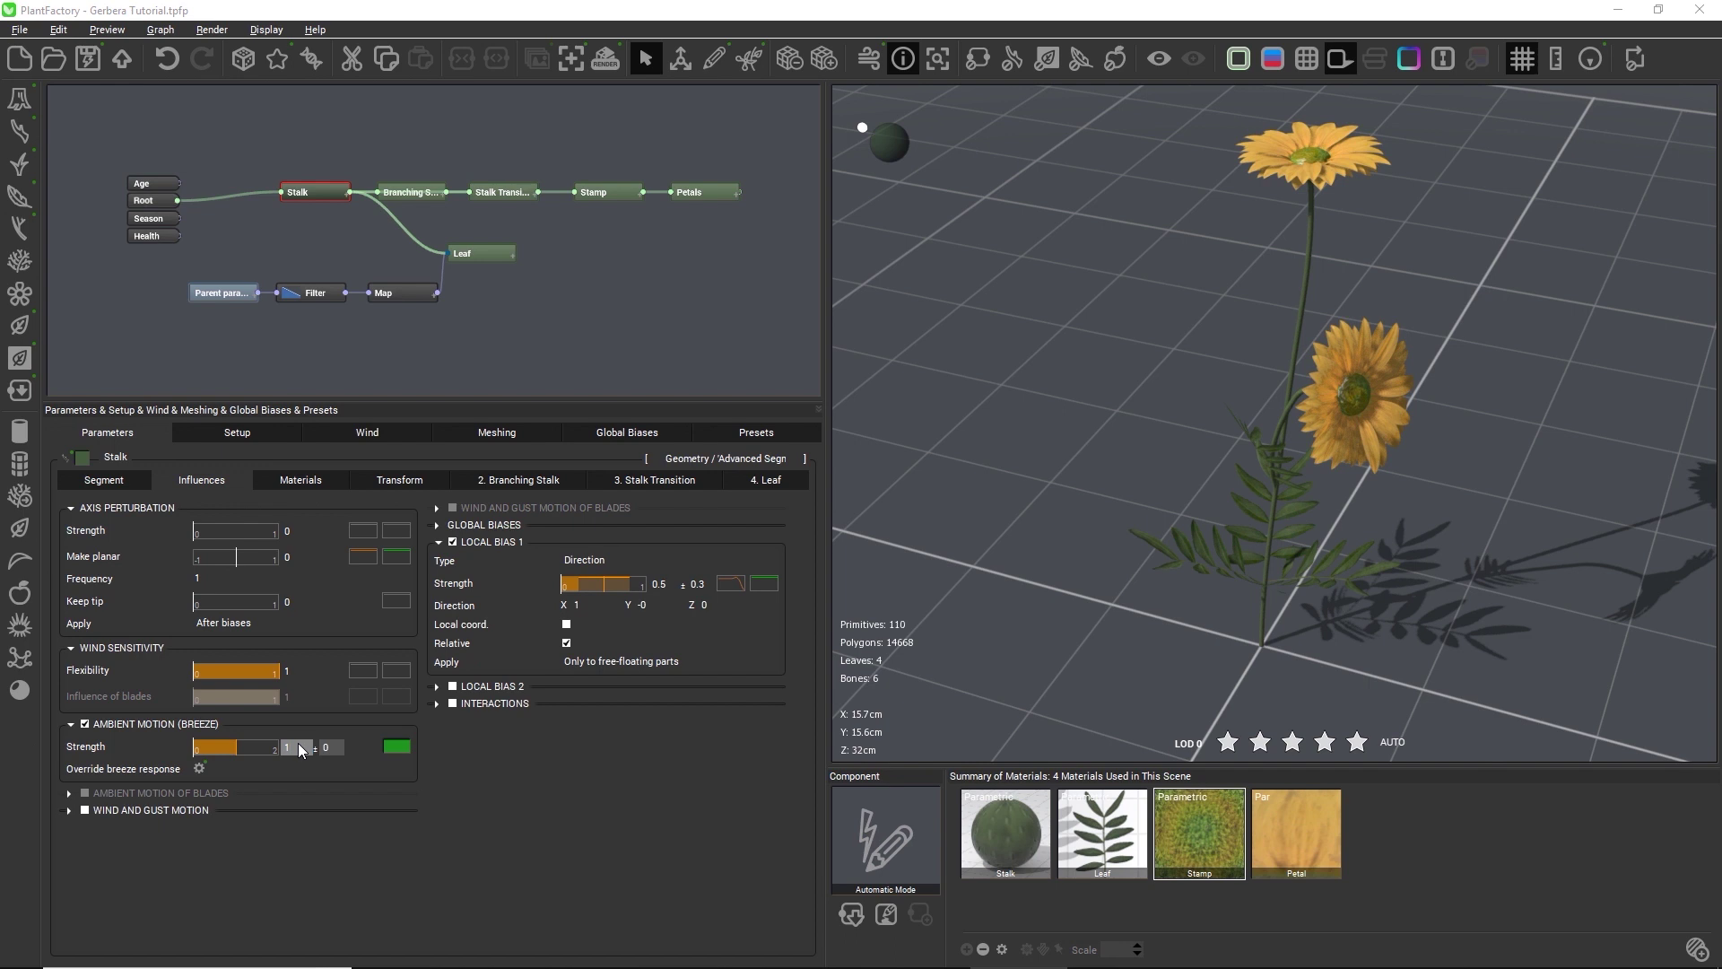
pyautogui.press('Return')
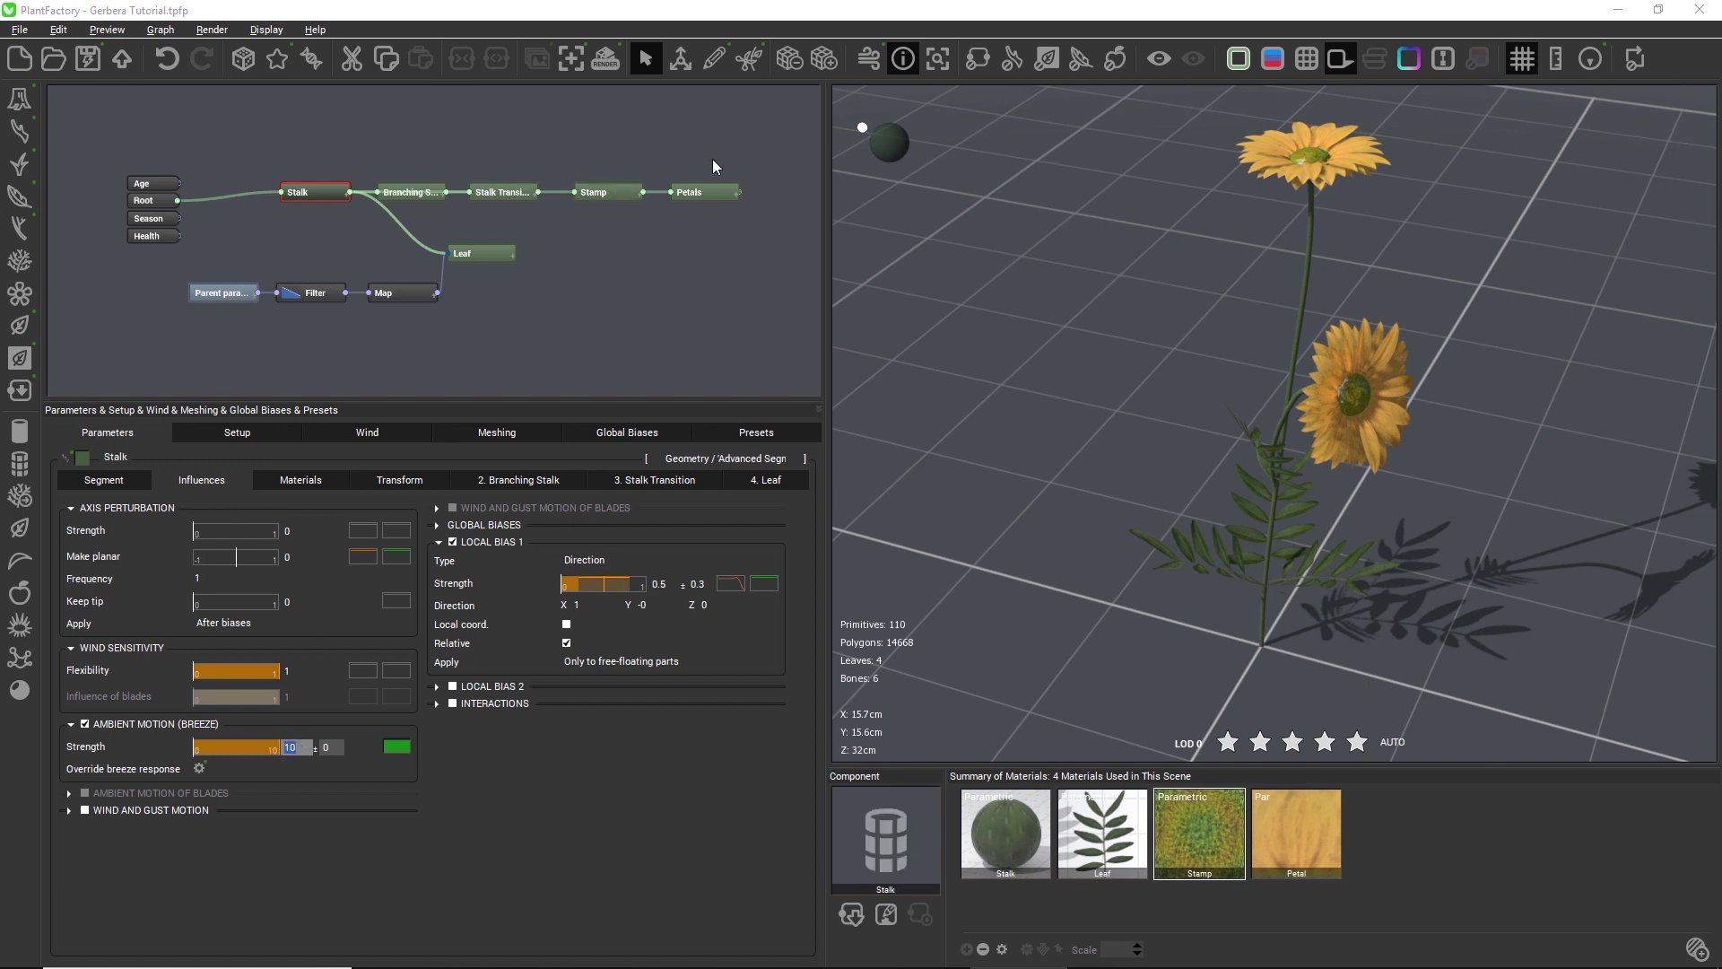
pyautogui.click(869, 61)
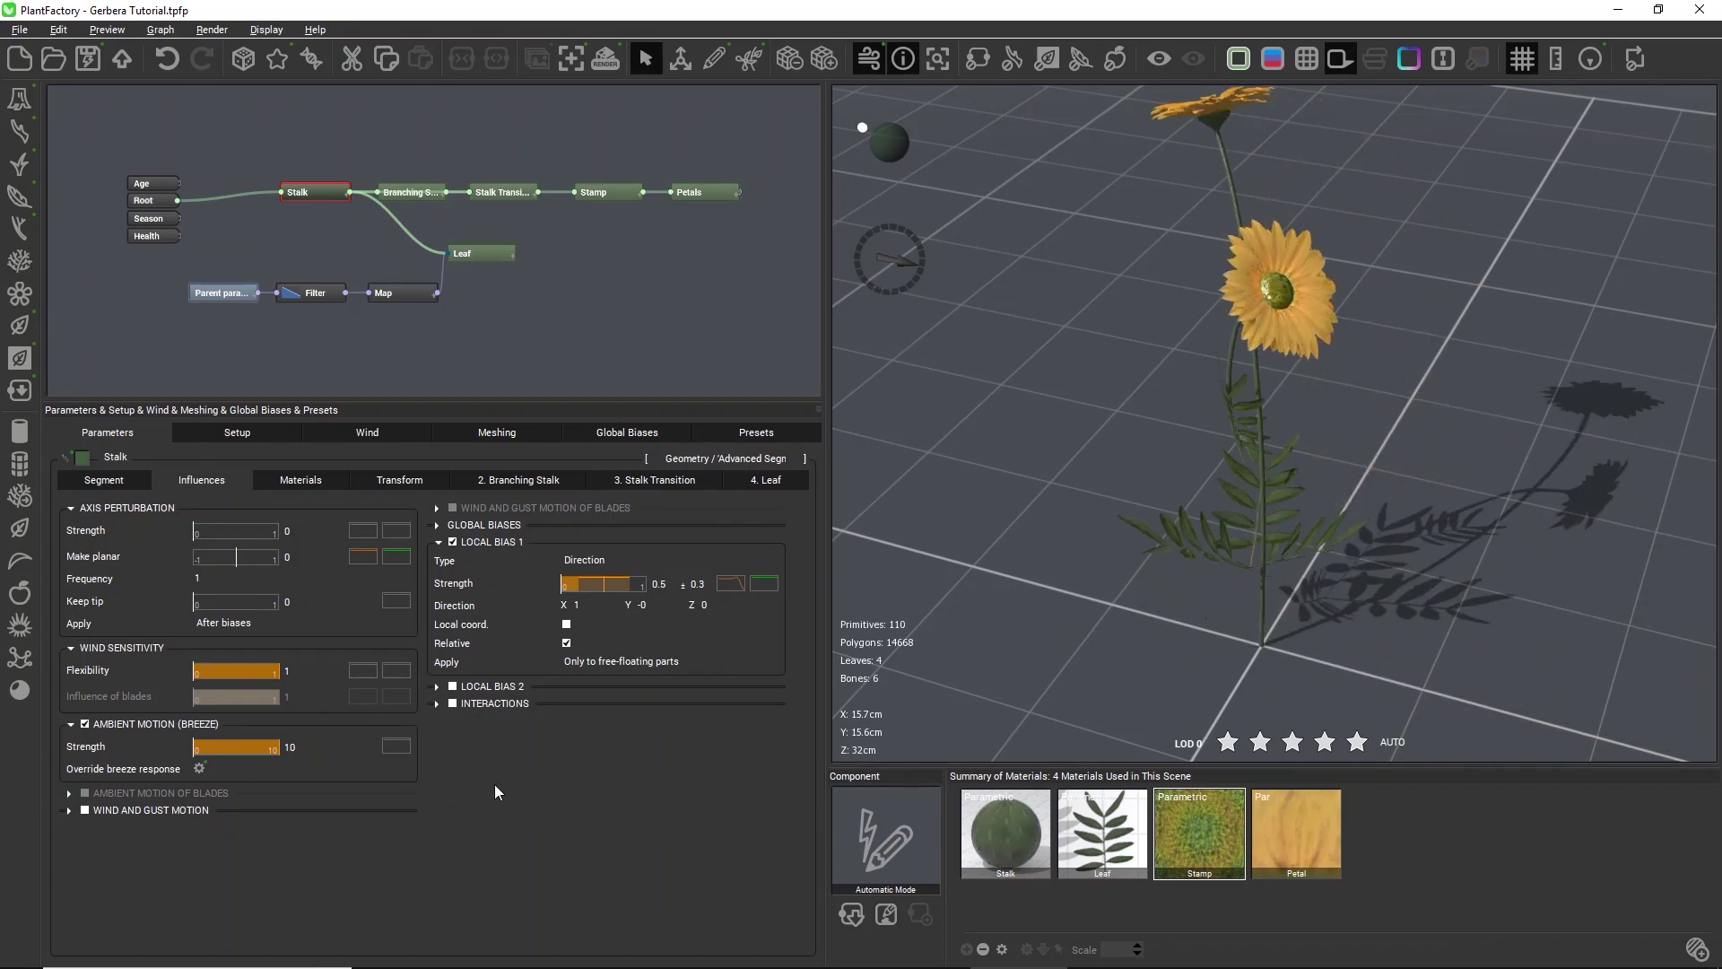
# Try overriding the Stalk's breeze response with Rotation Y instead of Rotation X, and discard the change
pyautogui.click(199, 769)
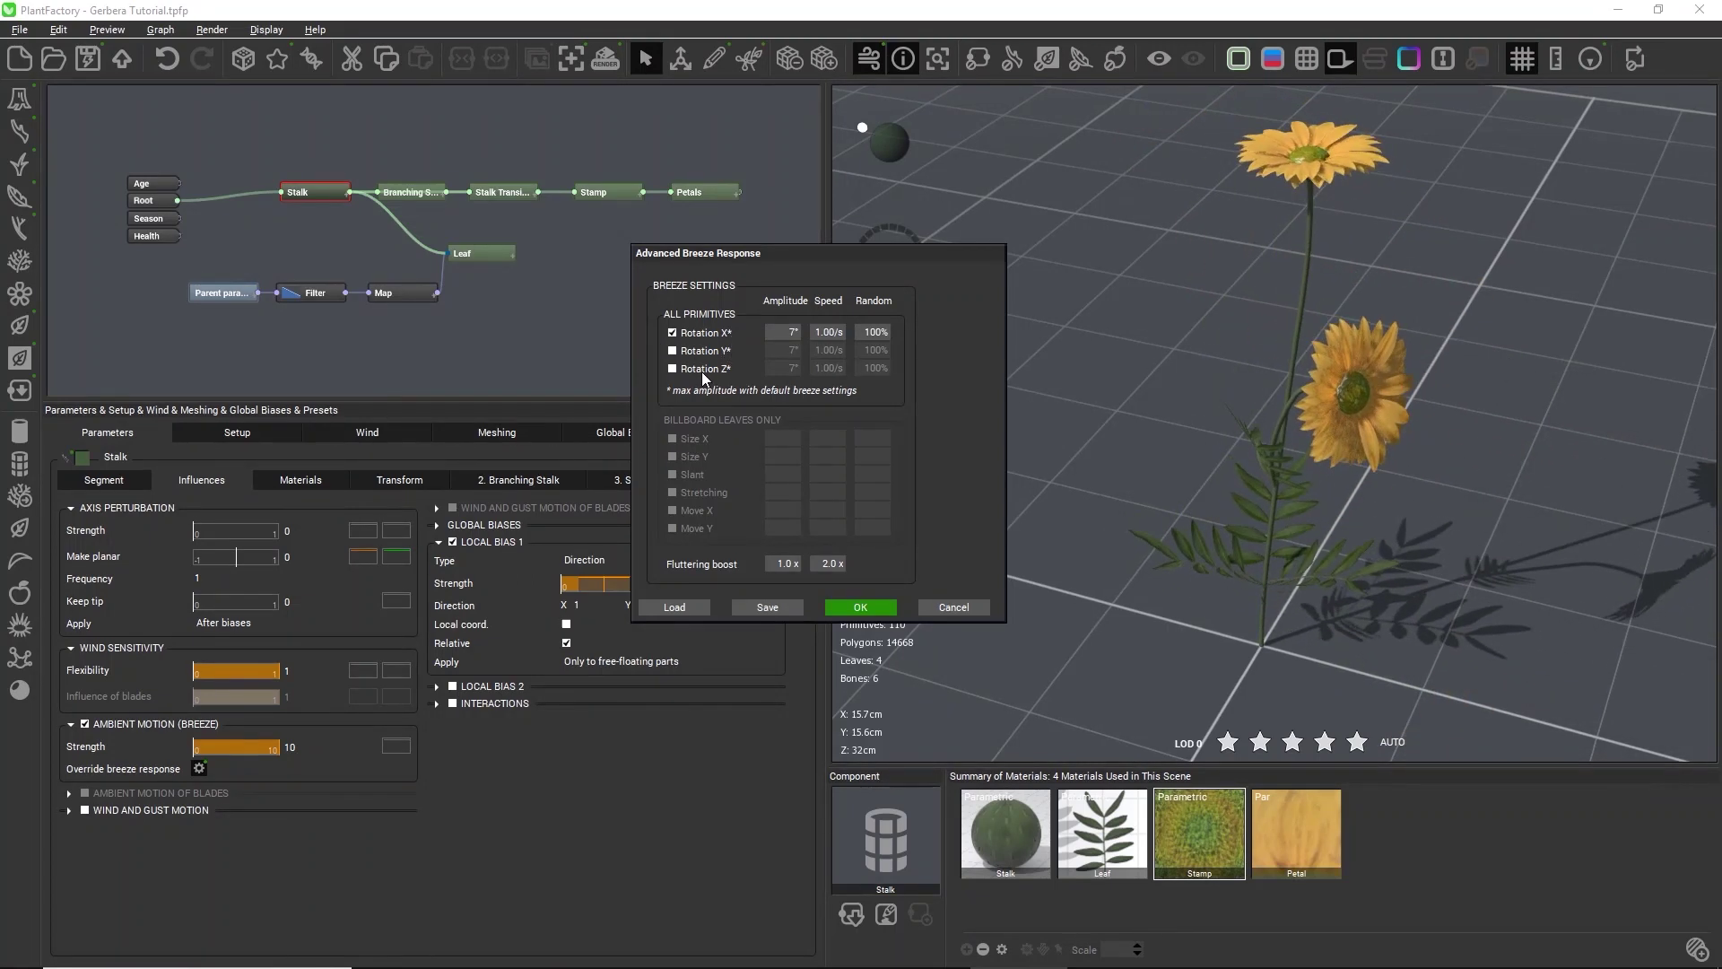
pyautogui.click(673, 333)
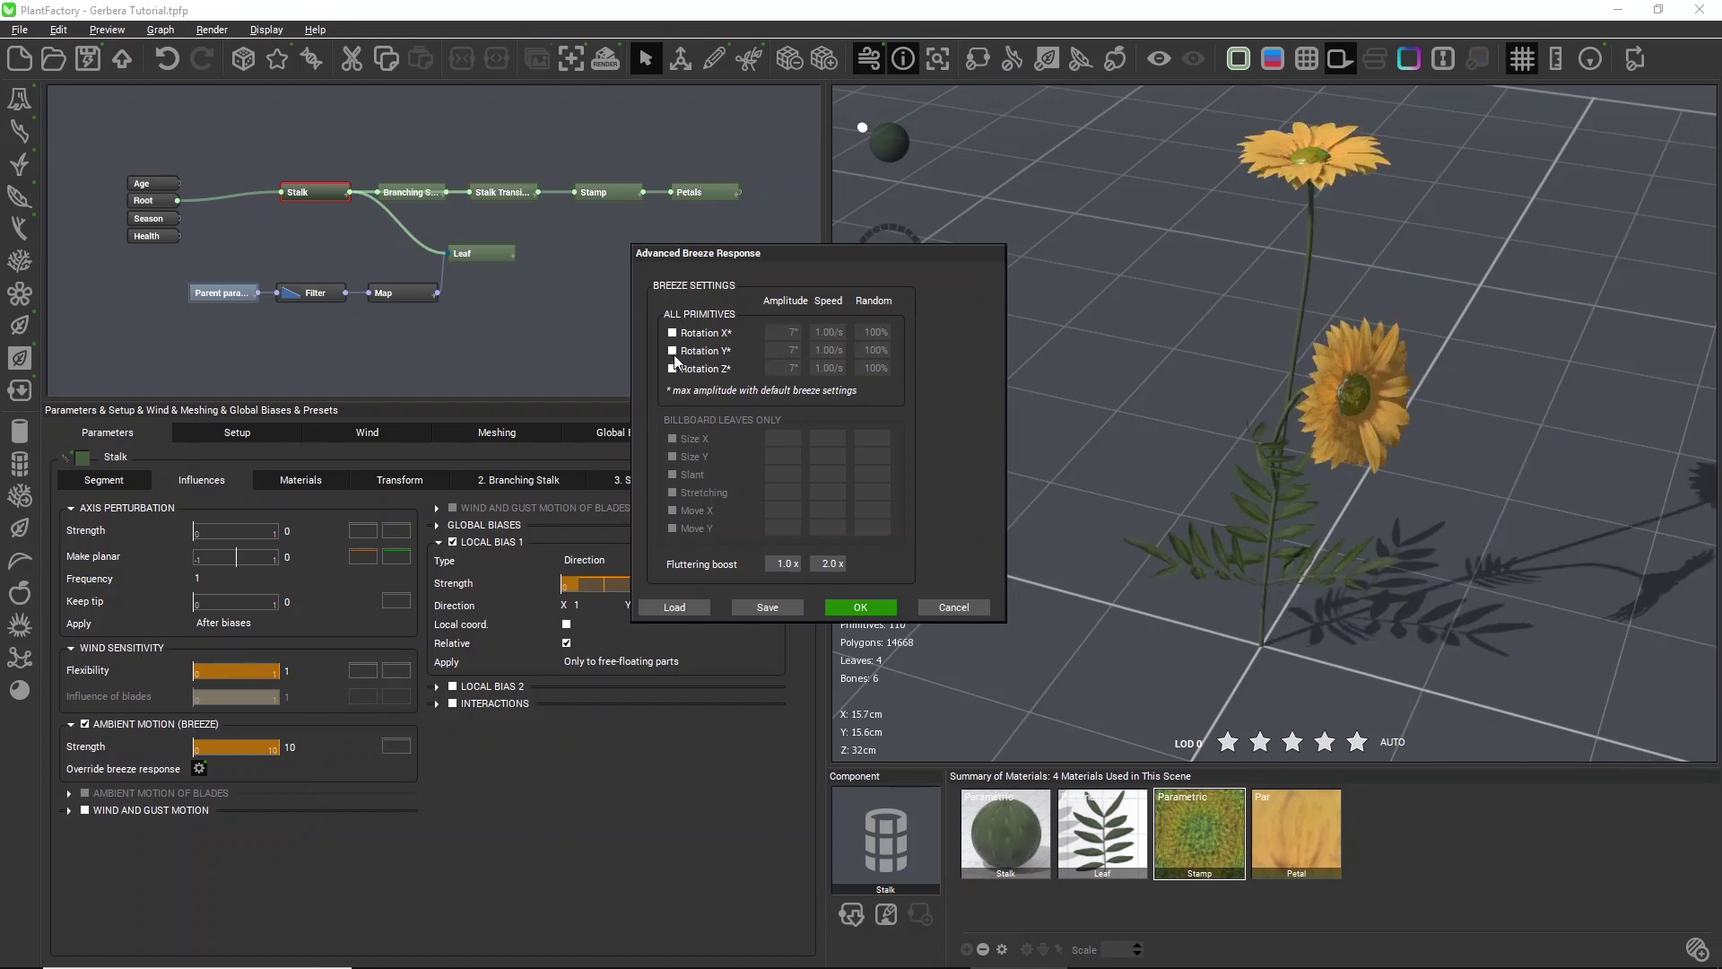
pyautogui.click(672, 350)
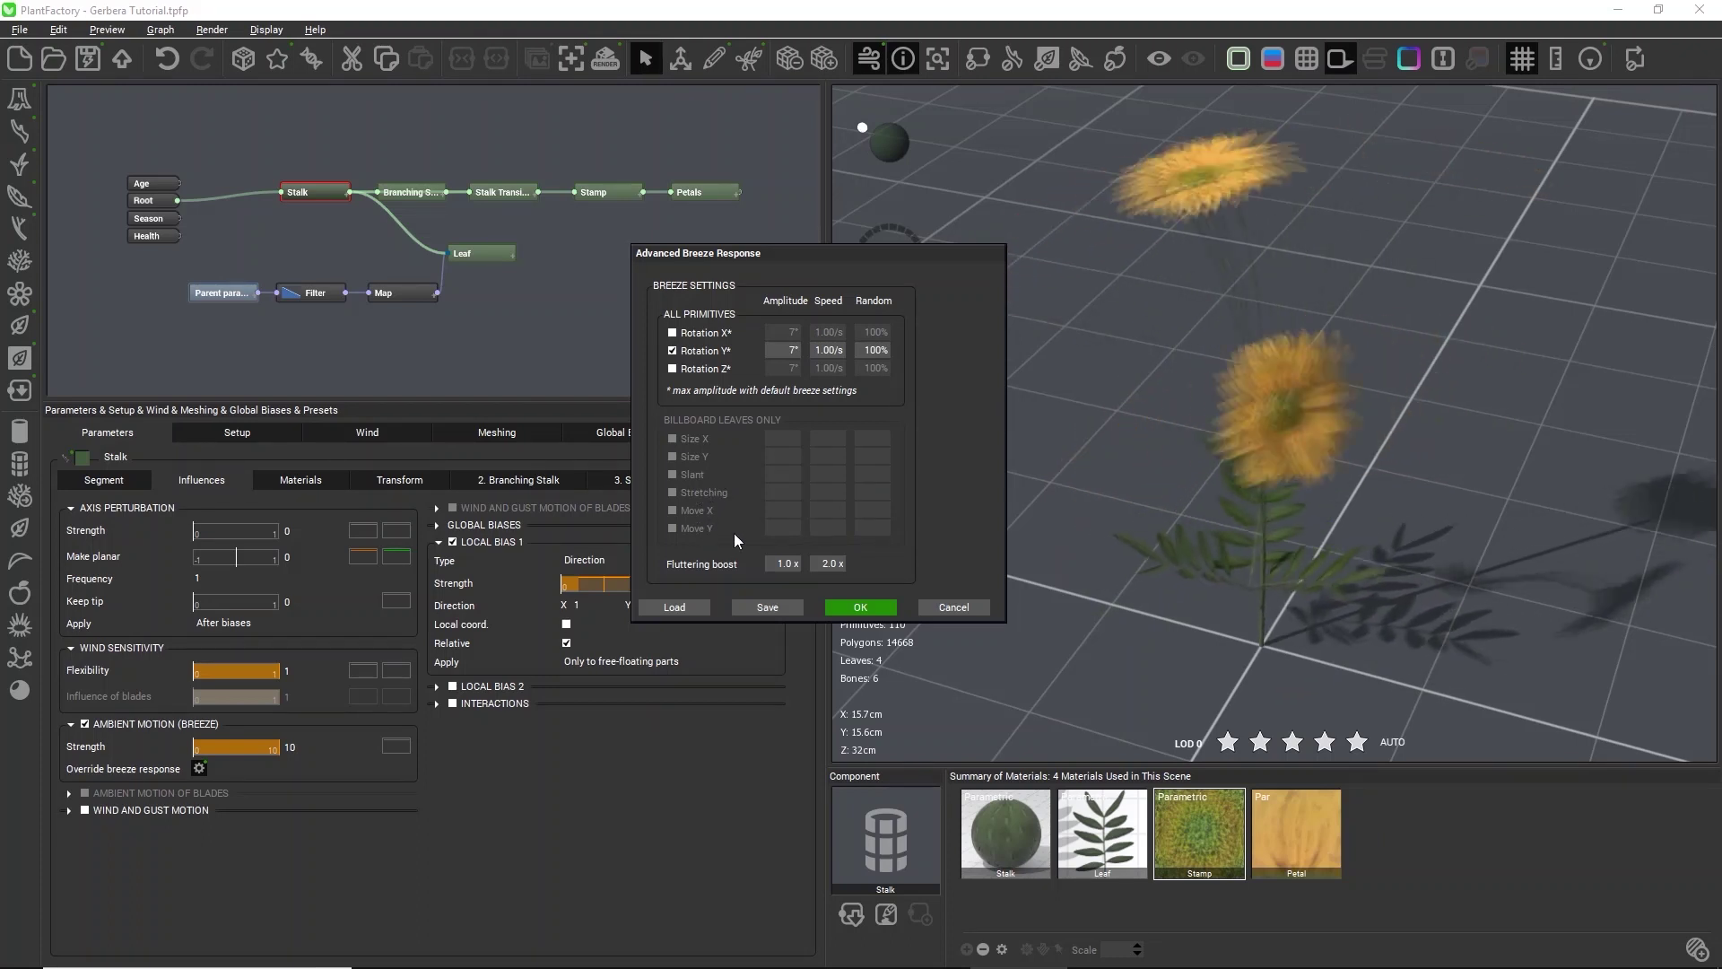
pyautogui.click(953, 608)
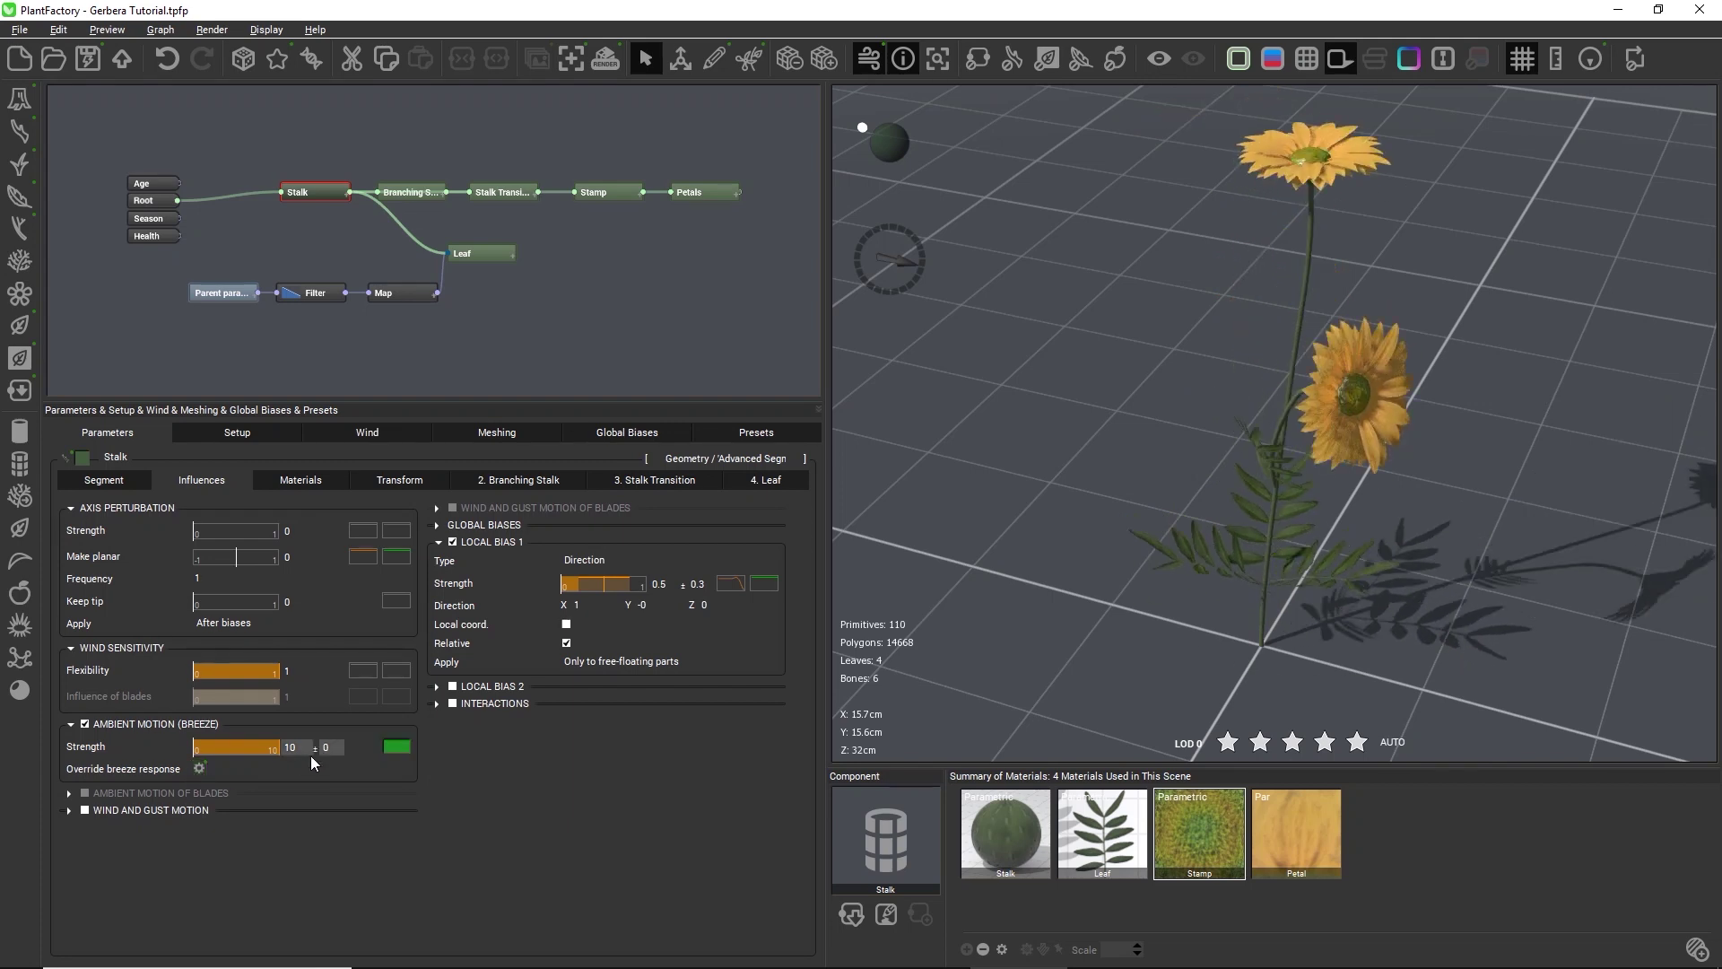
# Set the Stalk's ambient motion strength to 1
pyautogui.write('1')
pyautogui.press('Return')
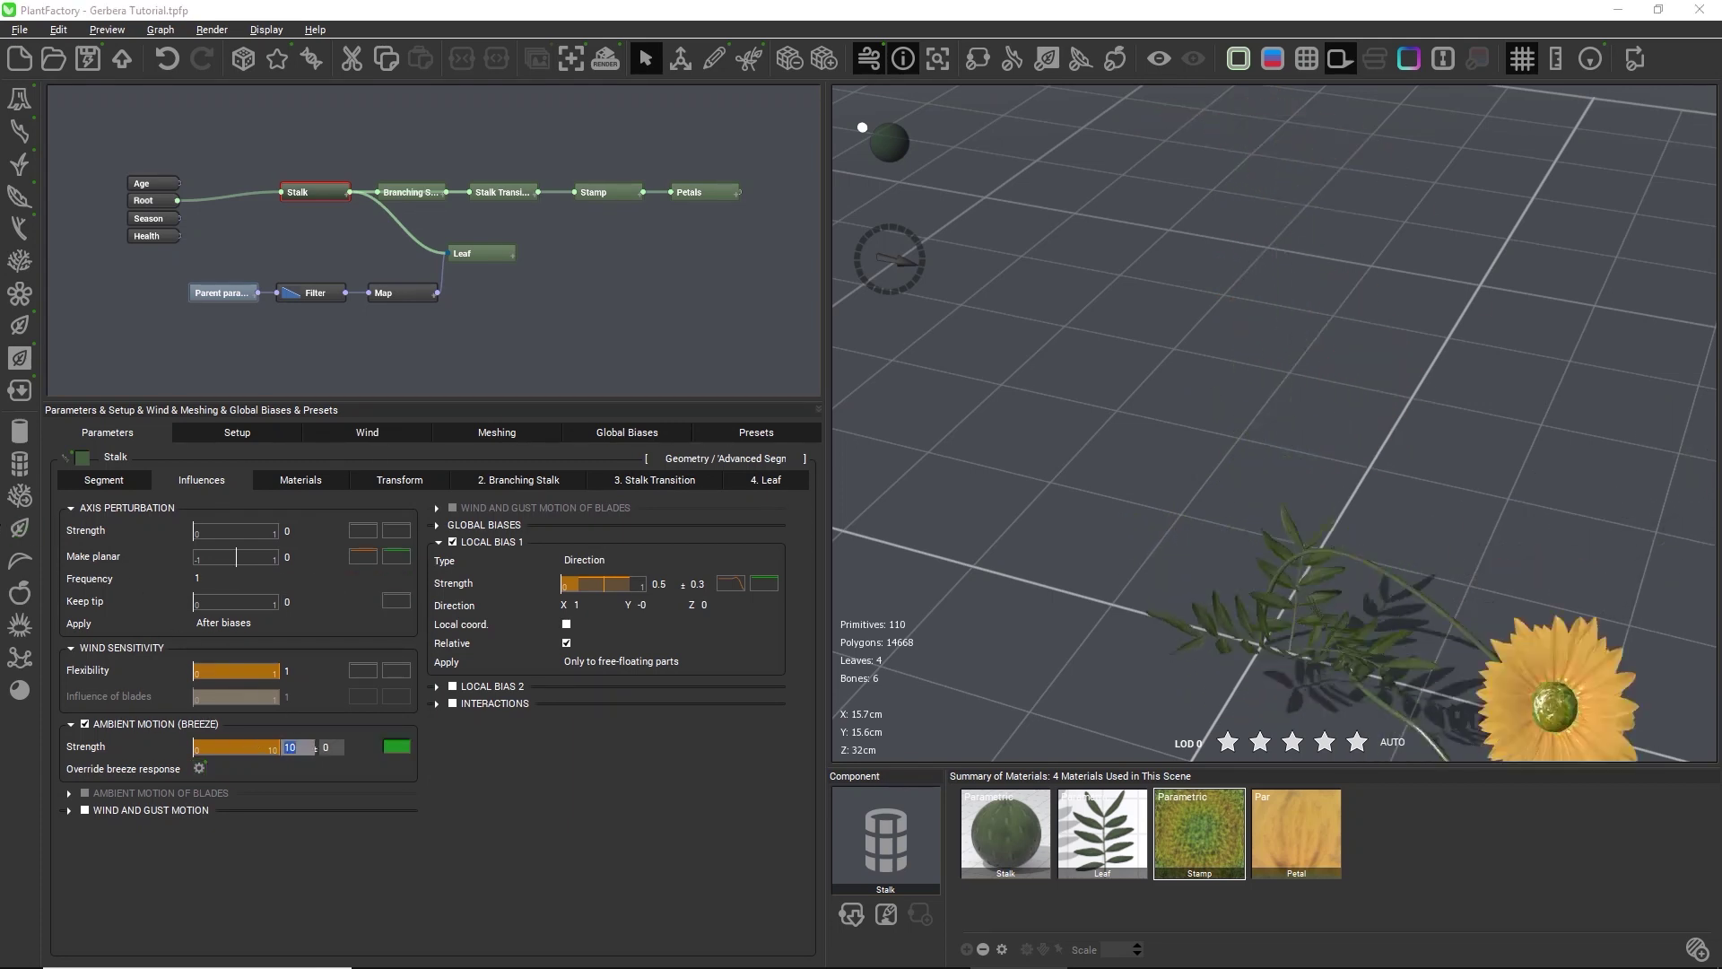
# Replace the Stalk's ambient motion with wind and gust motion, accept creating its bones, and set the wind value to 10
pyautogui.click(170, 805)
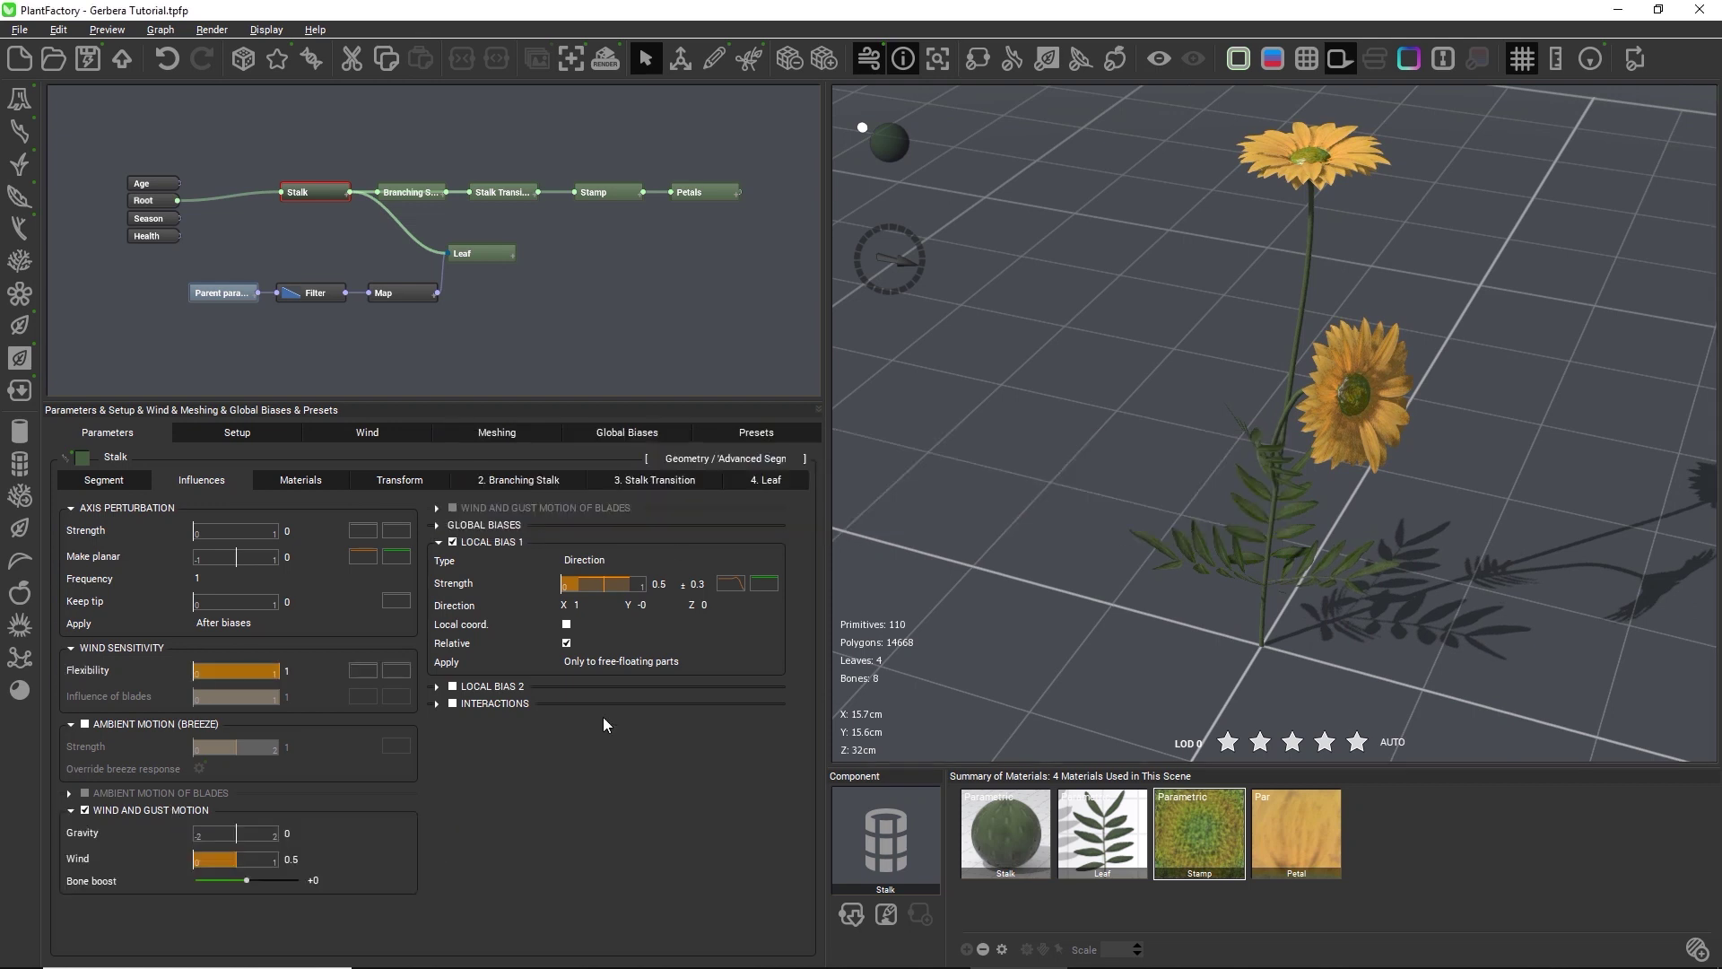
pyautogui.click(1192, 524)
pyautogui.doubleClick(299, 859)
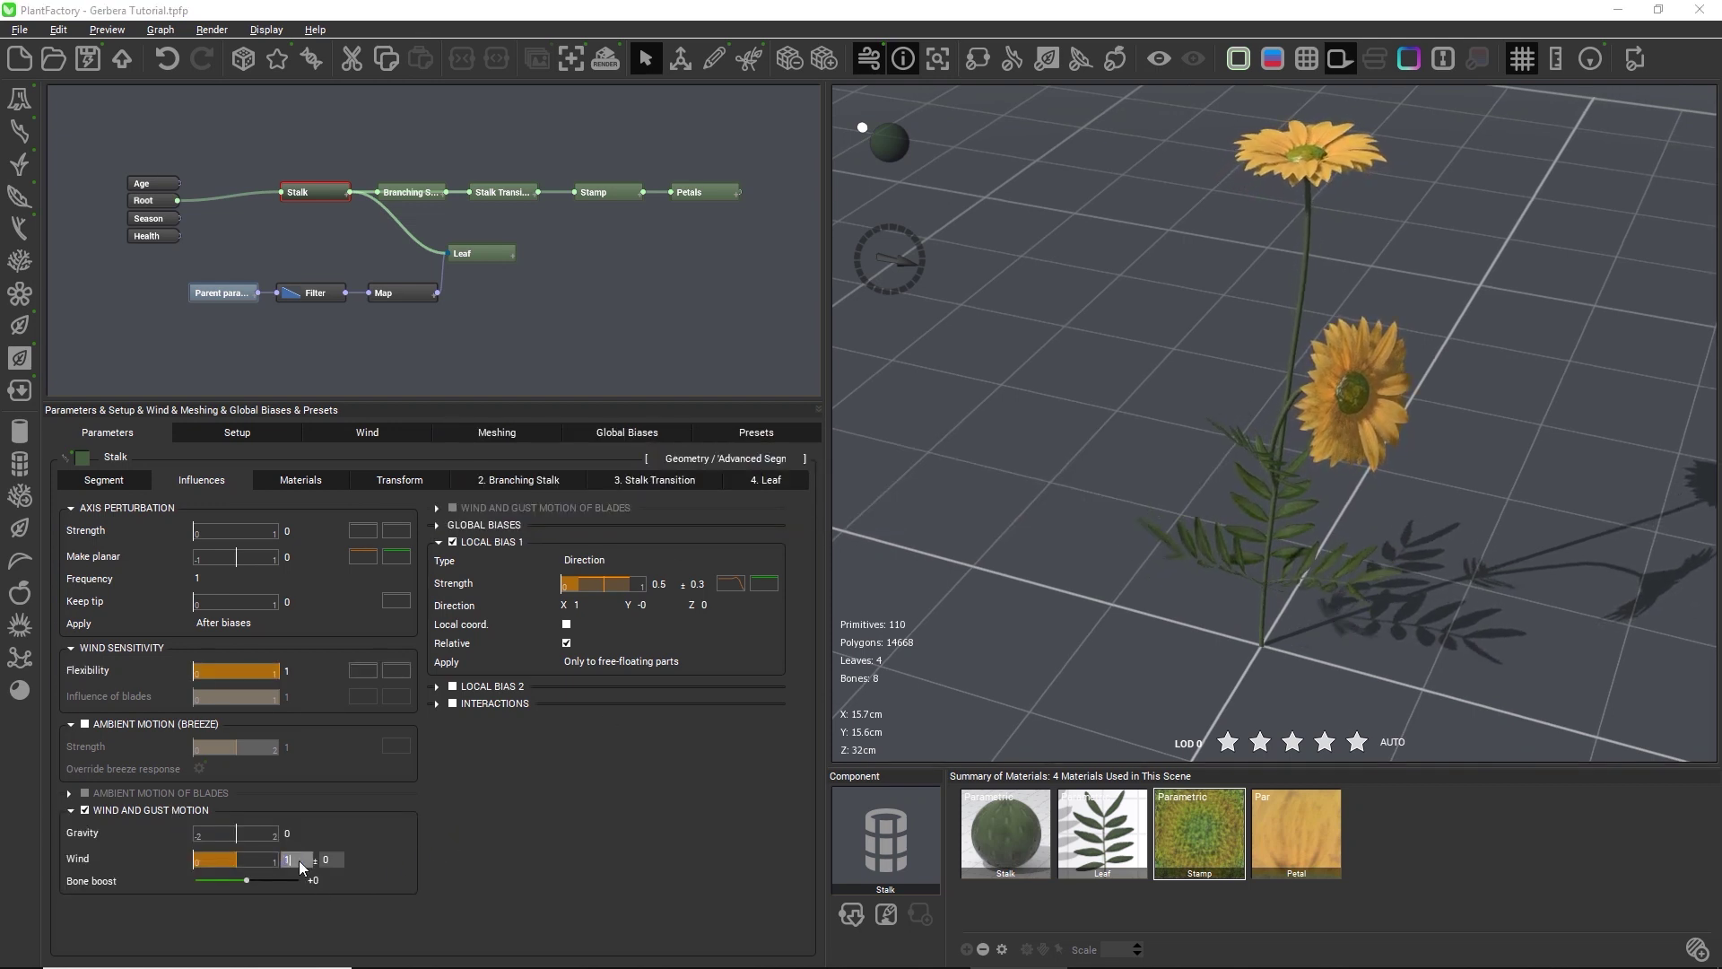
pyautogui.write('10')
pyautogui.press('Return')
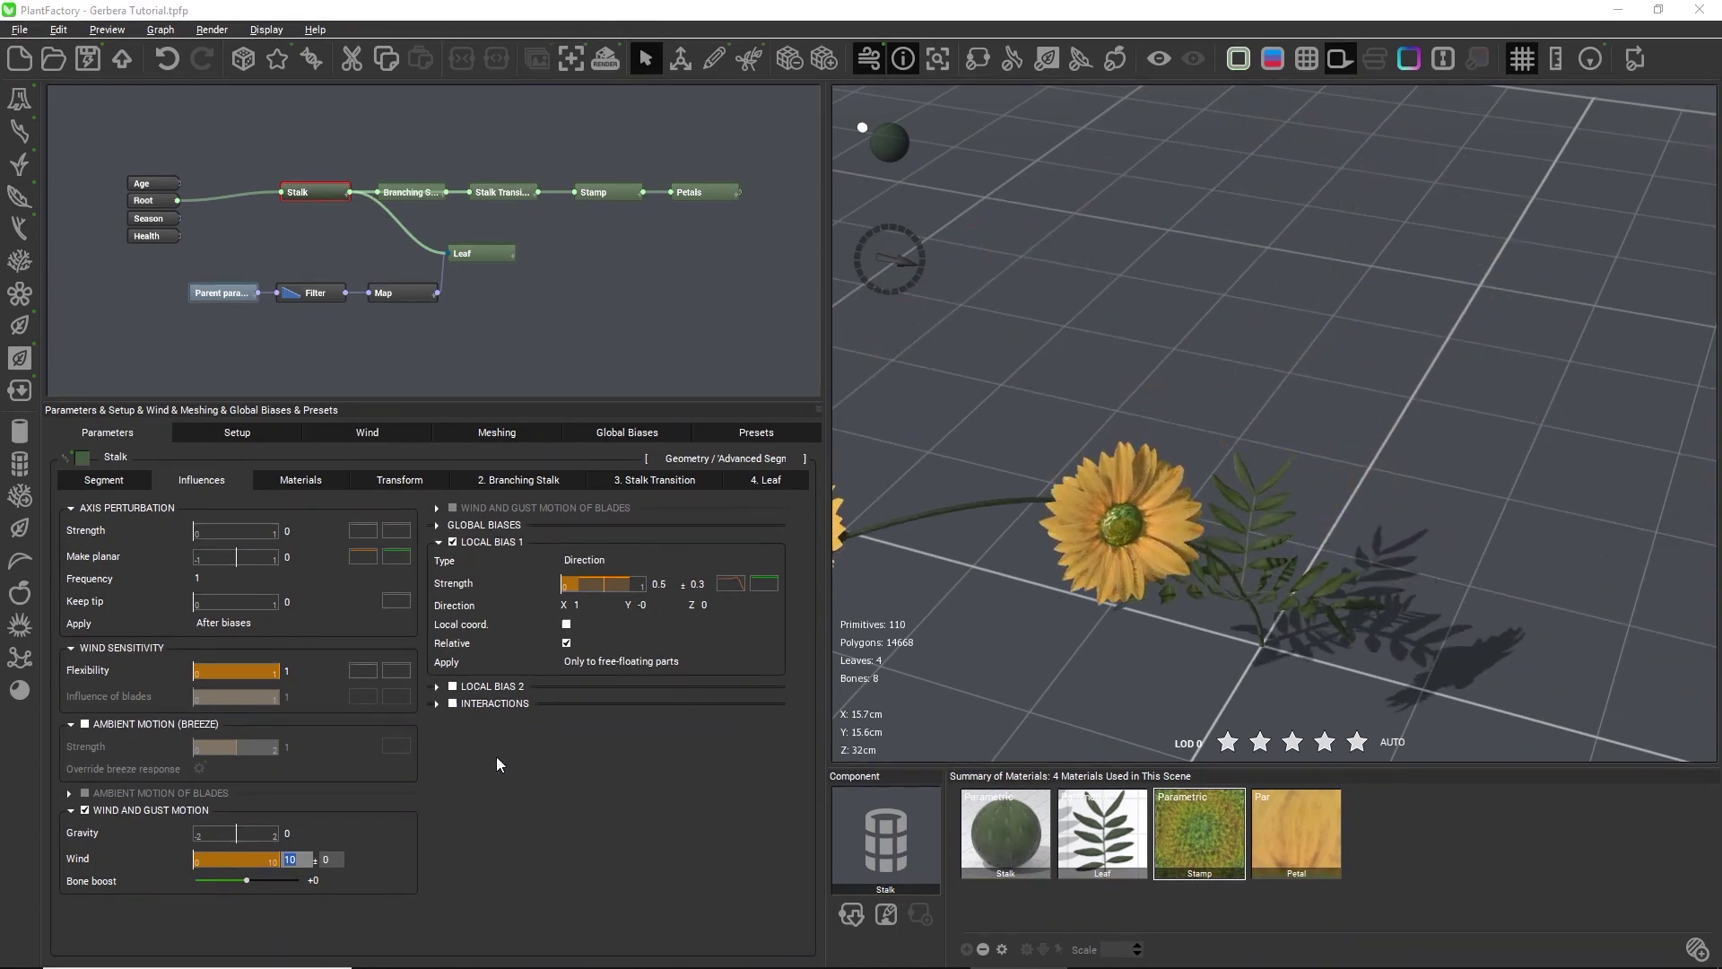
# Try a gravity of 5 in the Stalk's wind and gust motion, and reset it to 0
pyautogui.click(289, 833)
pyautogui.write('5')
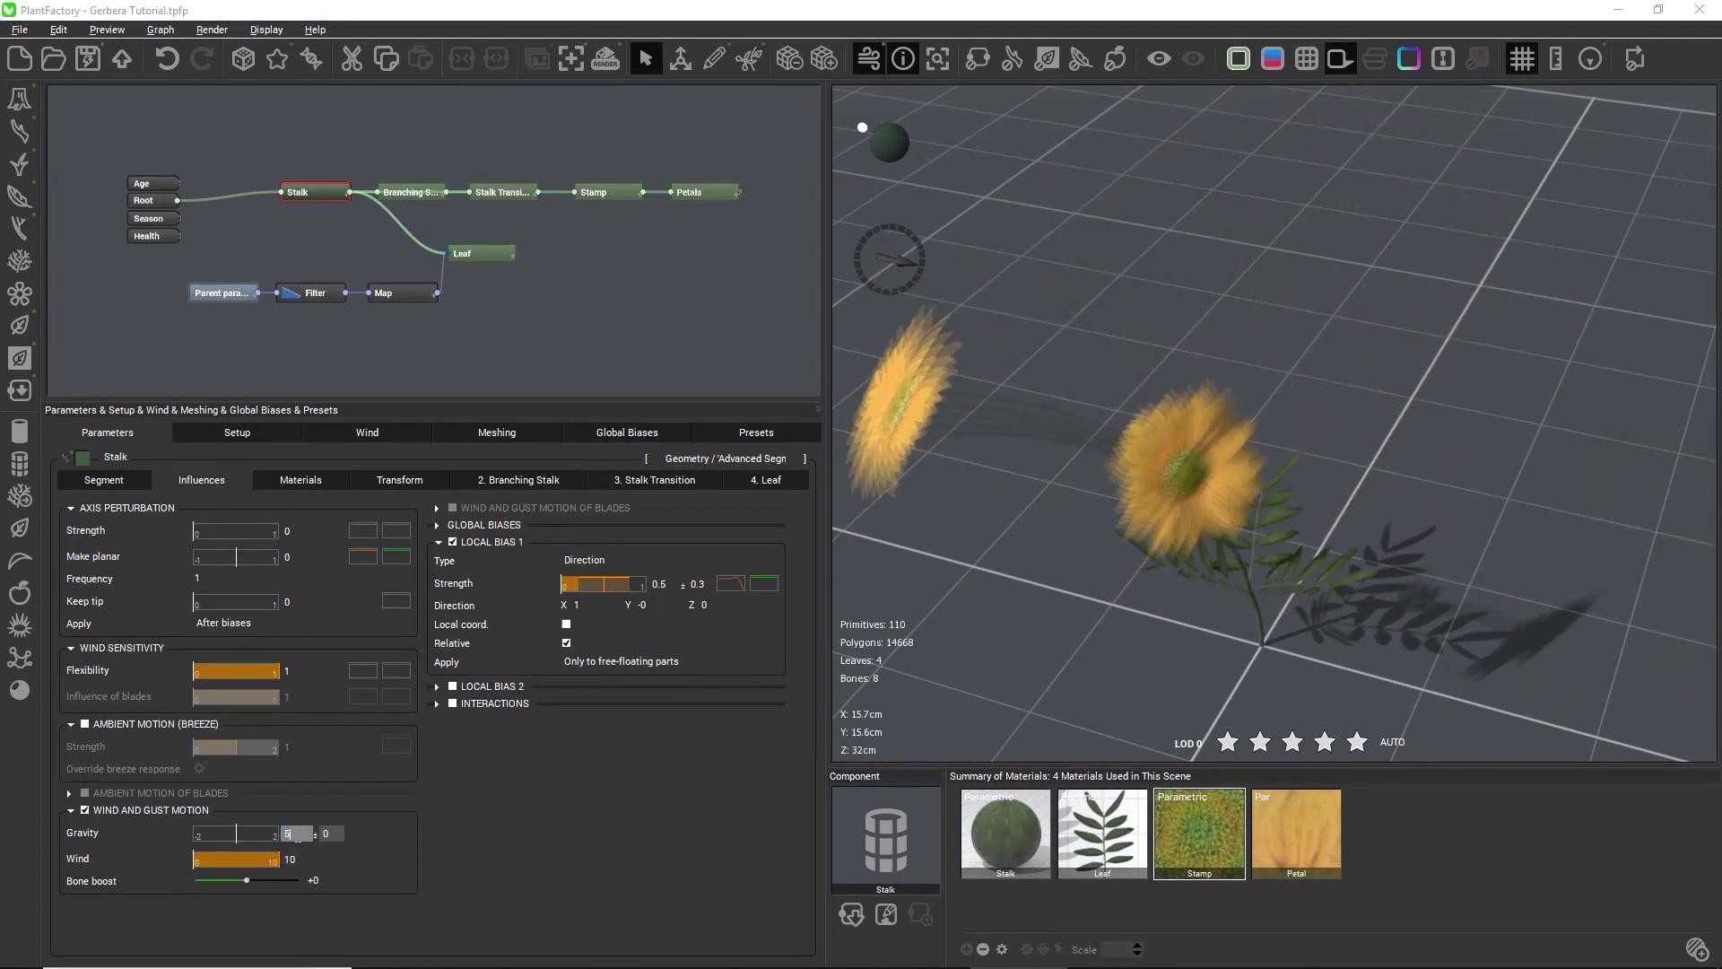
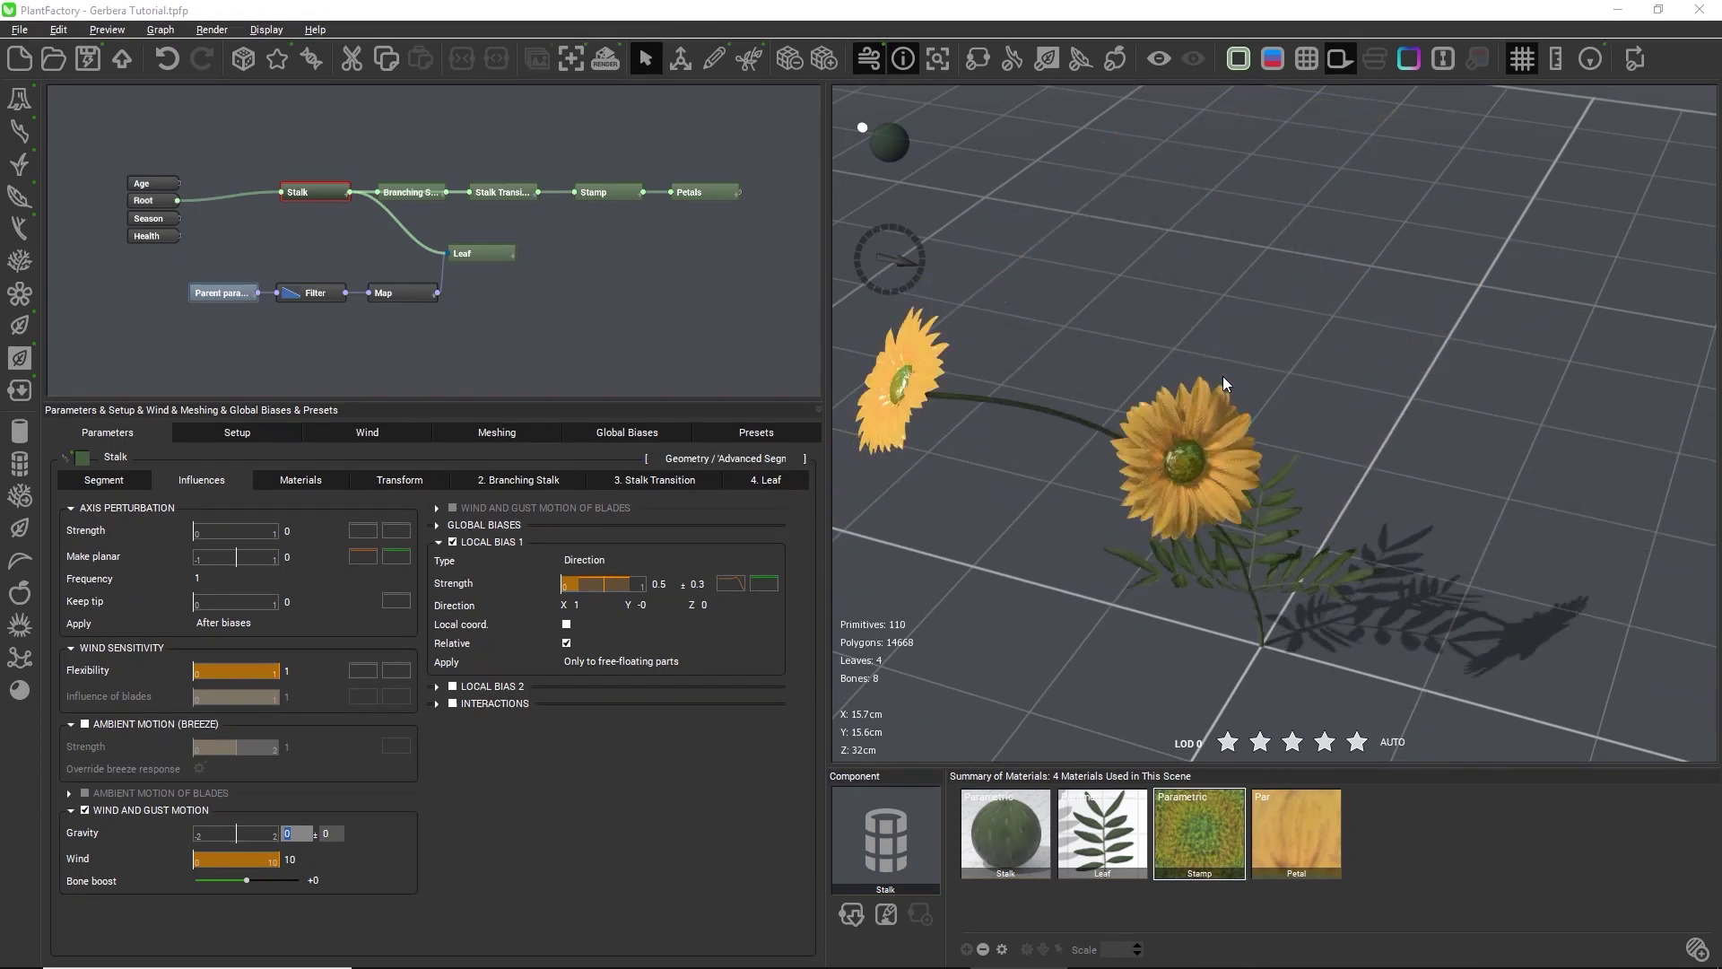
# Adjust the constant wind with the preview's wind gizmo, ending at about 2.3 m/s and a direction of about 9°
pyautogui.click(899, 225)
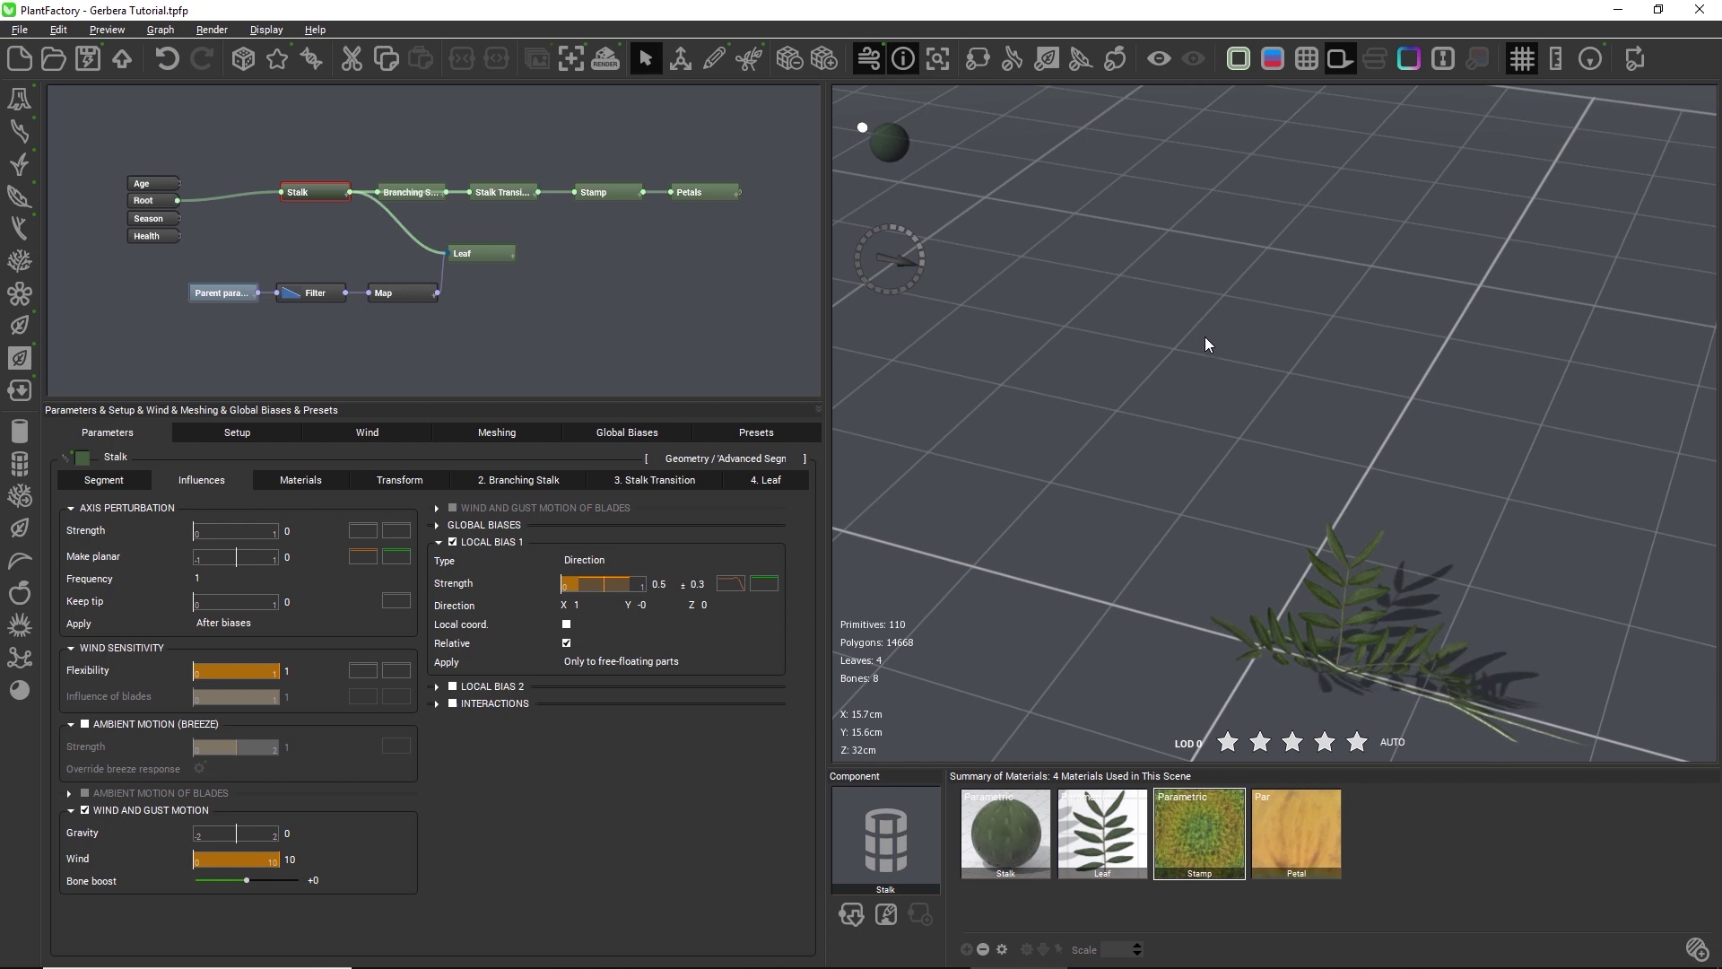
pyautogui.moveTo(1231, 505); pyautogui.dragTo(1386, 478)
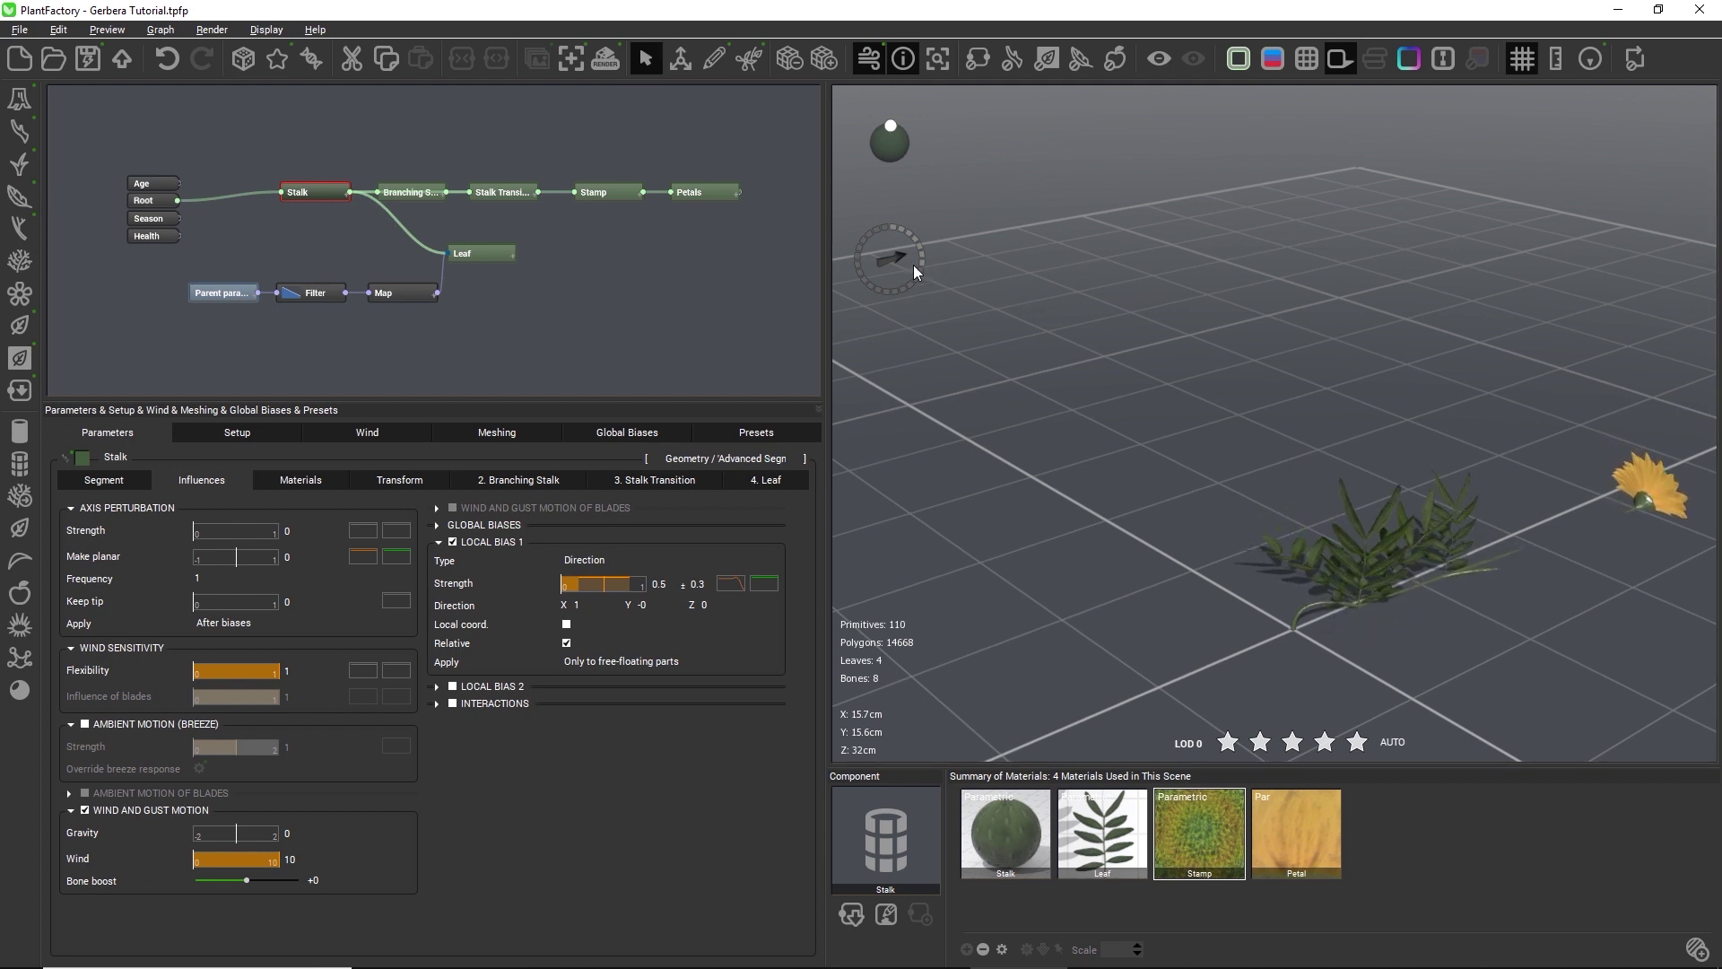
pyautogui.moveTo(902, 260); pyautogui.dragTo(870, 272)
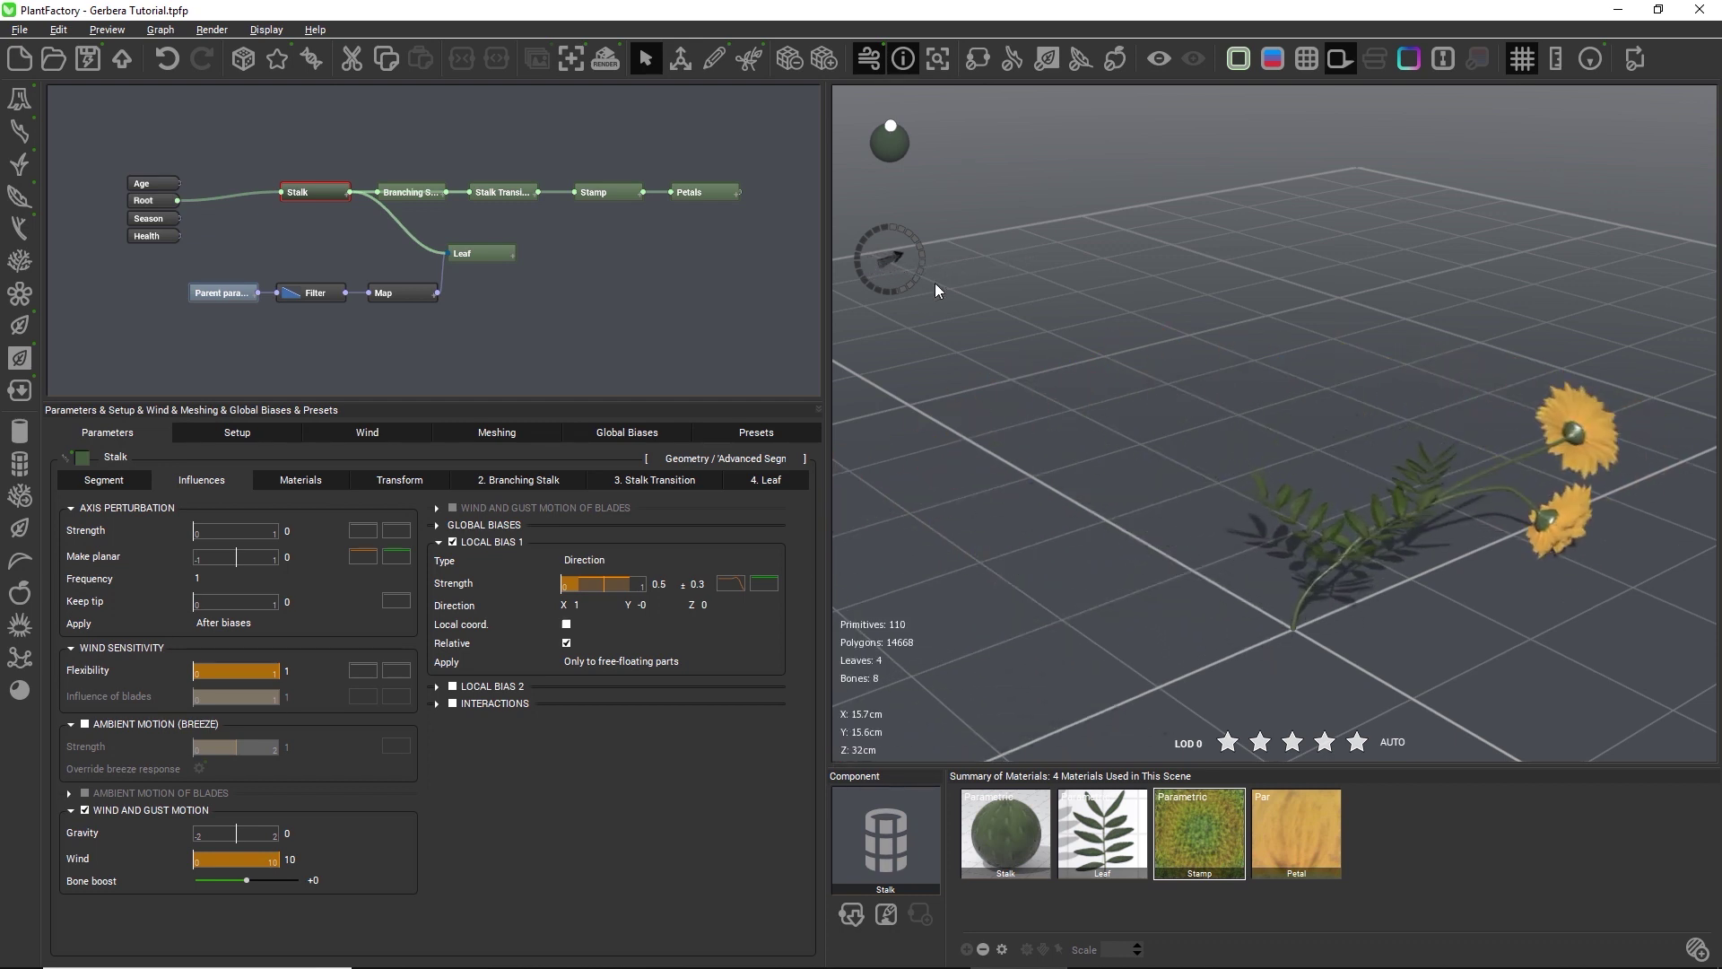
# Try a constant wind strength of 25, and set its strength and direction to 0 and its overall influence on breeze to 19%
pyautogui.click(361, 433)
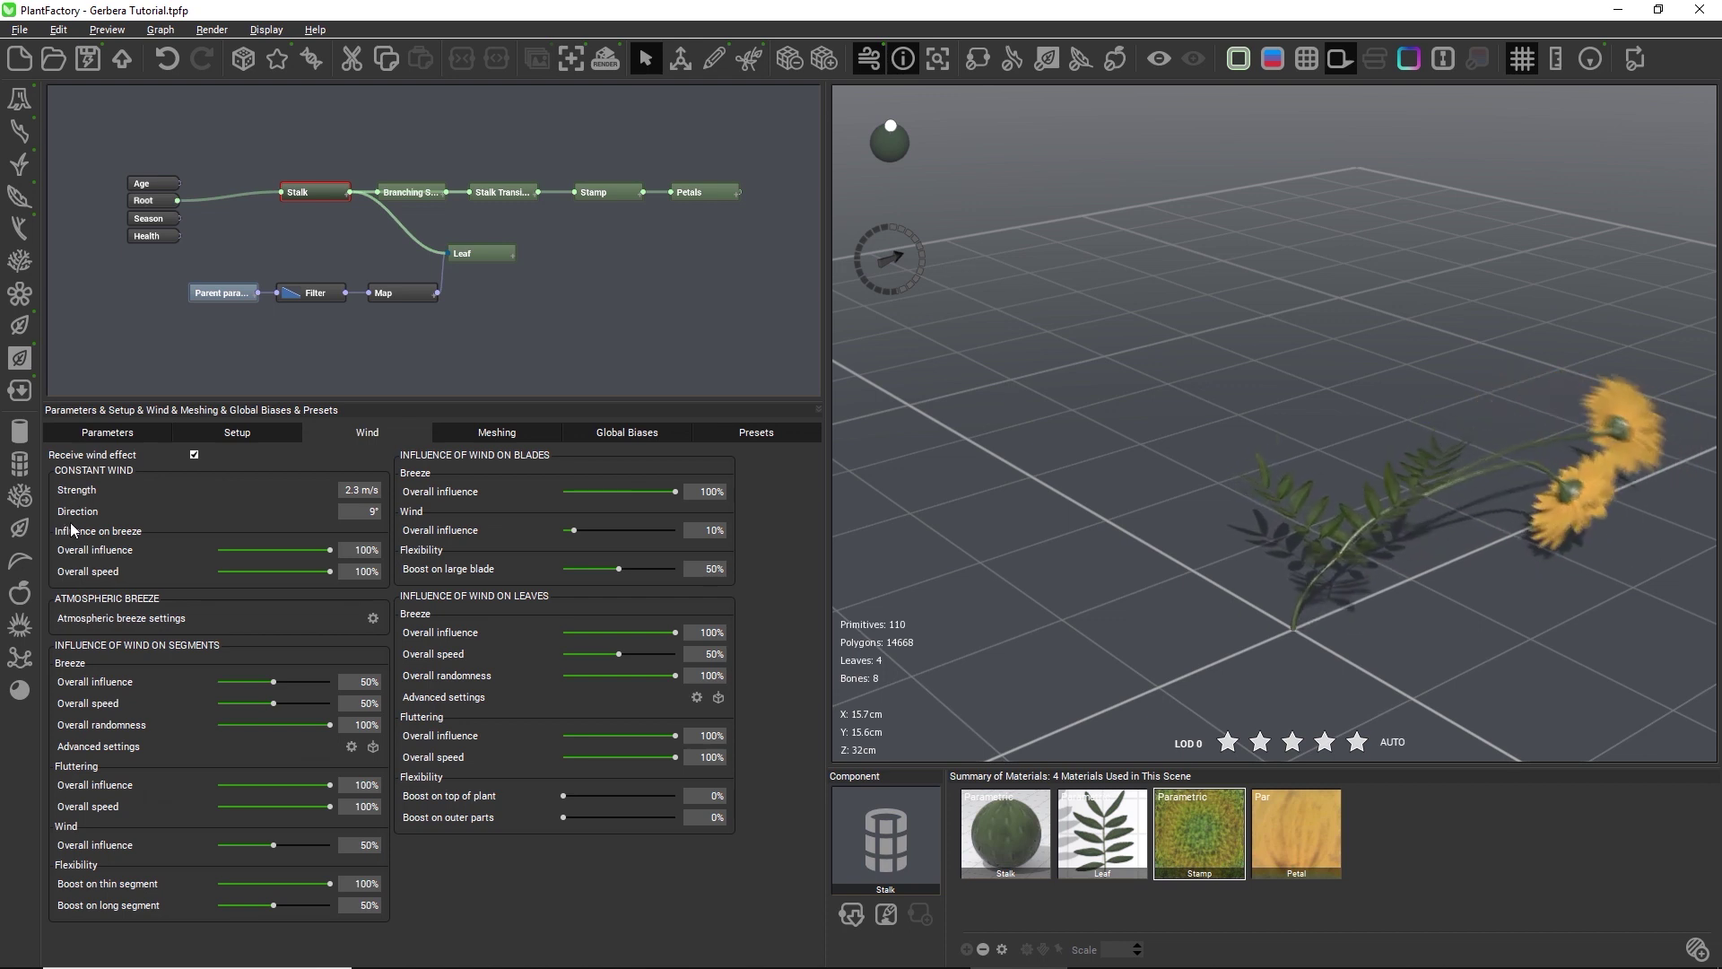
pyautogui.doubleClick(374, 489)
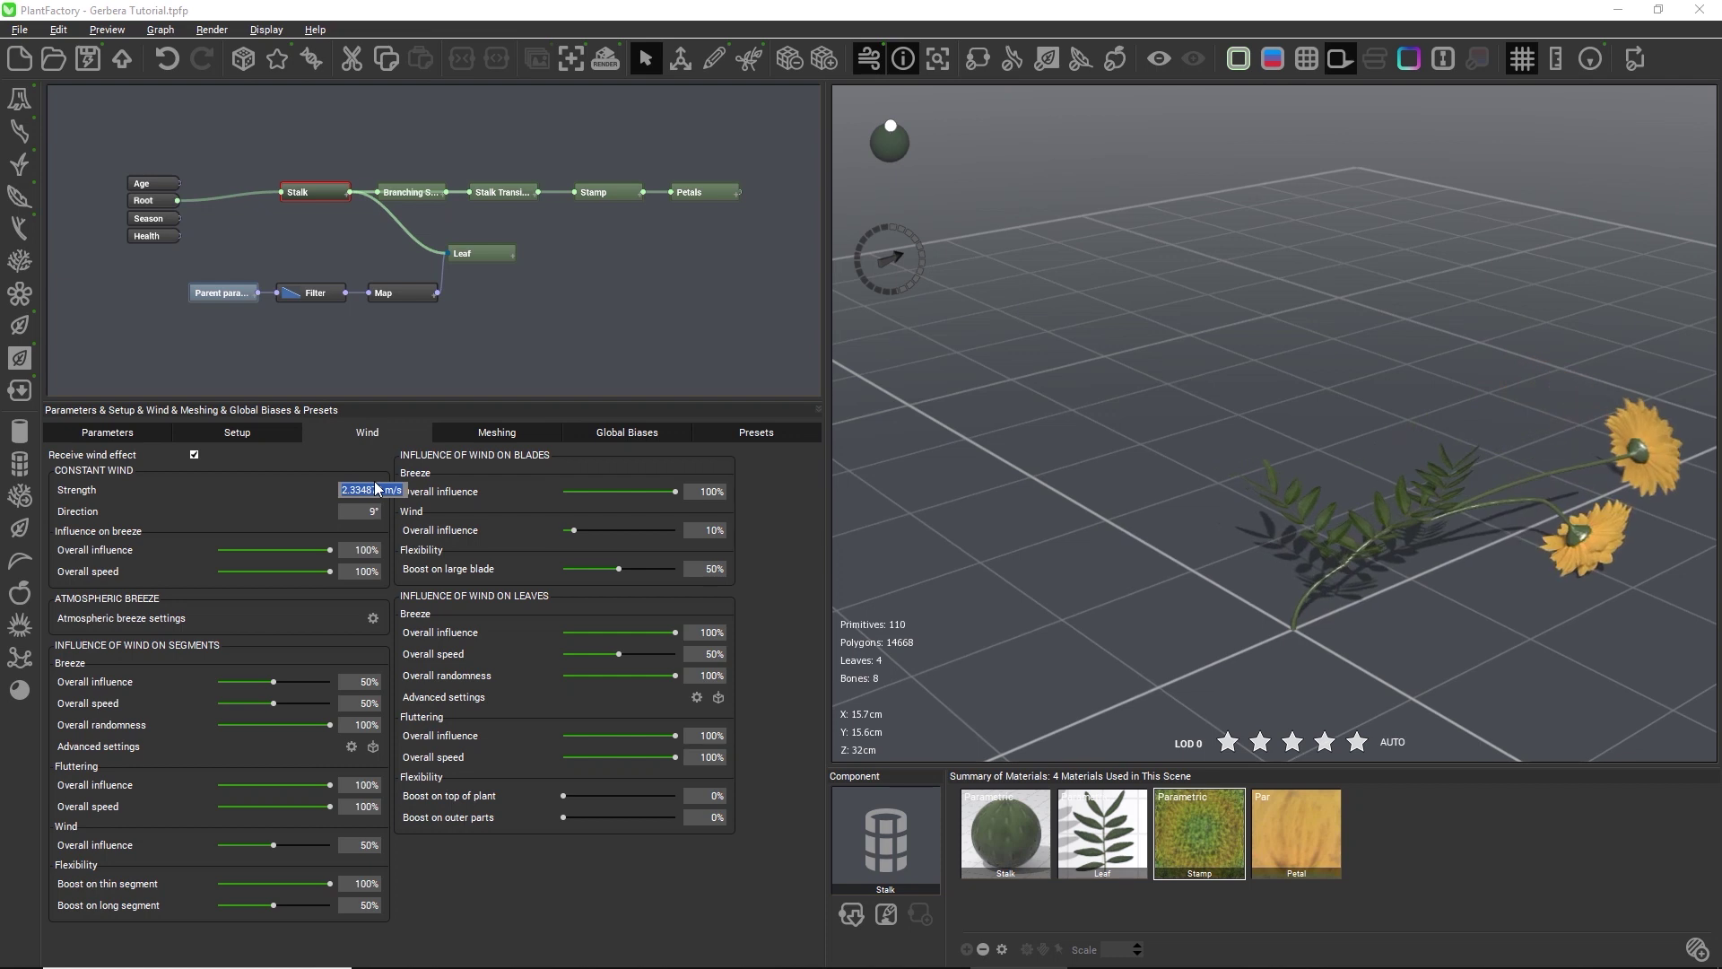
pyautogui.write('25')
pyautogui.press('Return')
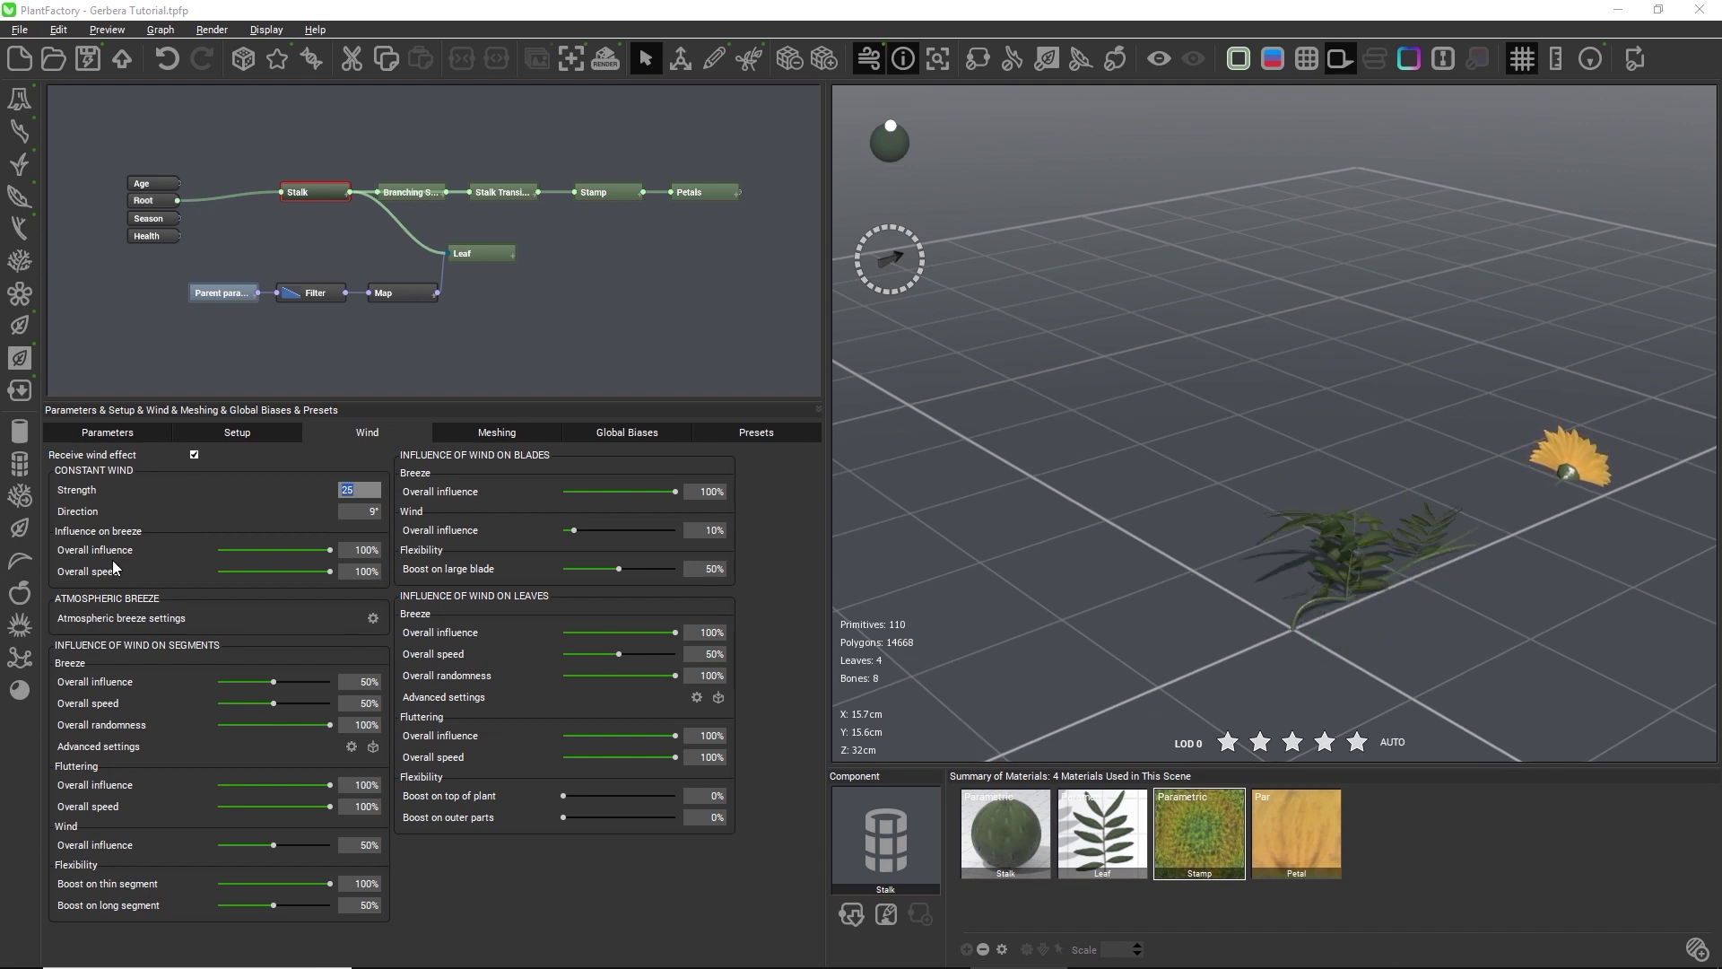
pyautogui.click(309, 513)
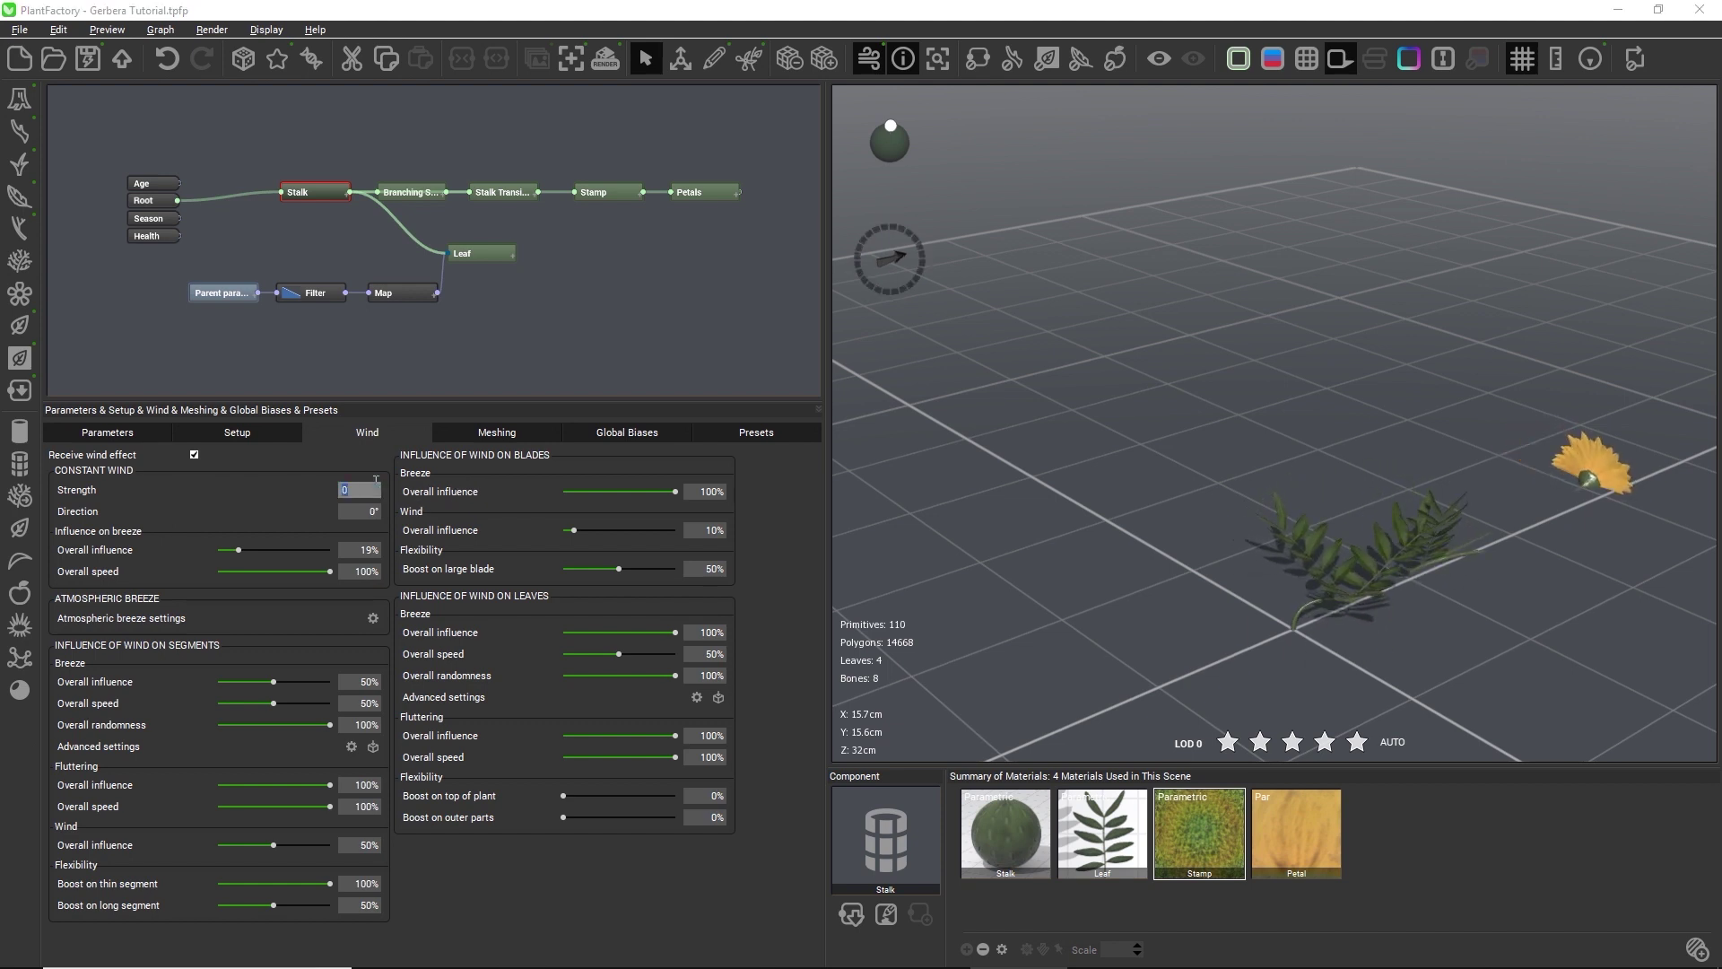
# Enable ambient motion on the Stalk alongside wind and gust motion, and set wind to 1 and flexibility to 10
pyautogui.click(133, 438)
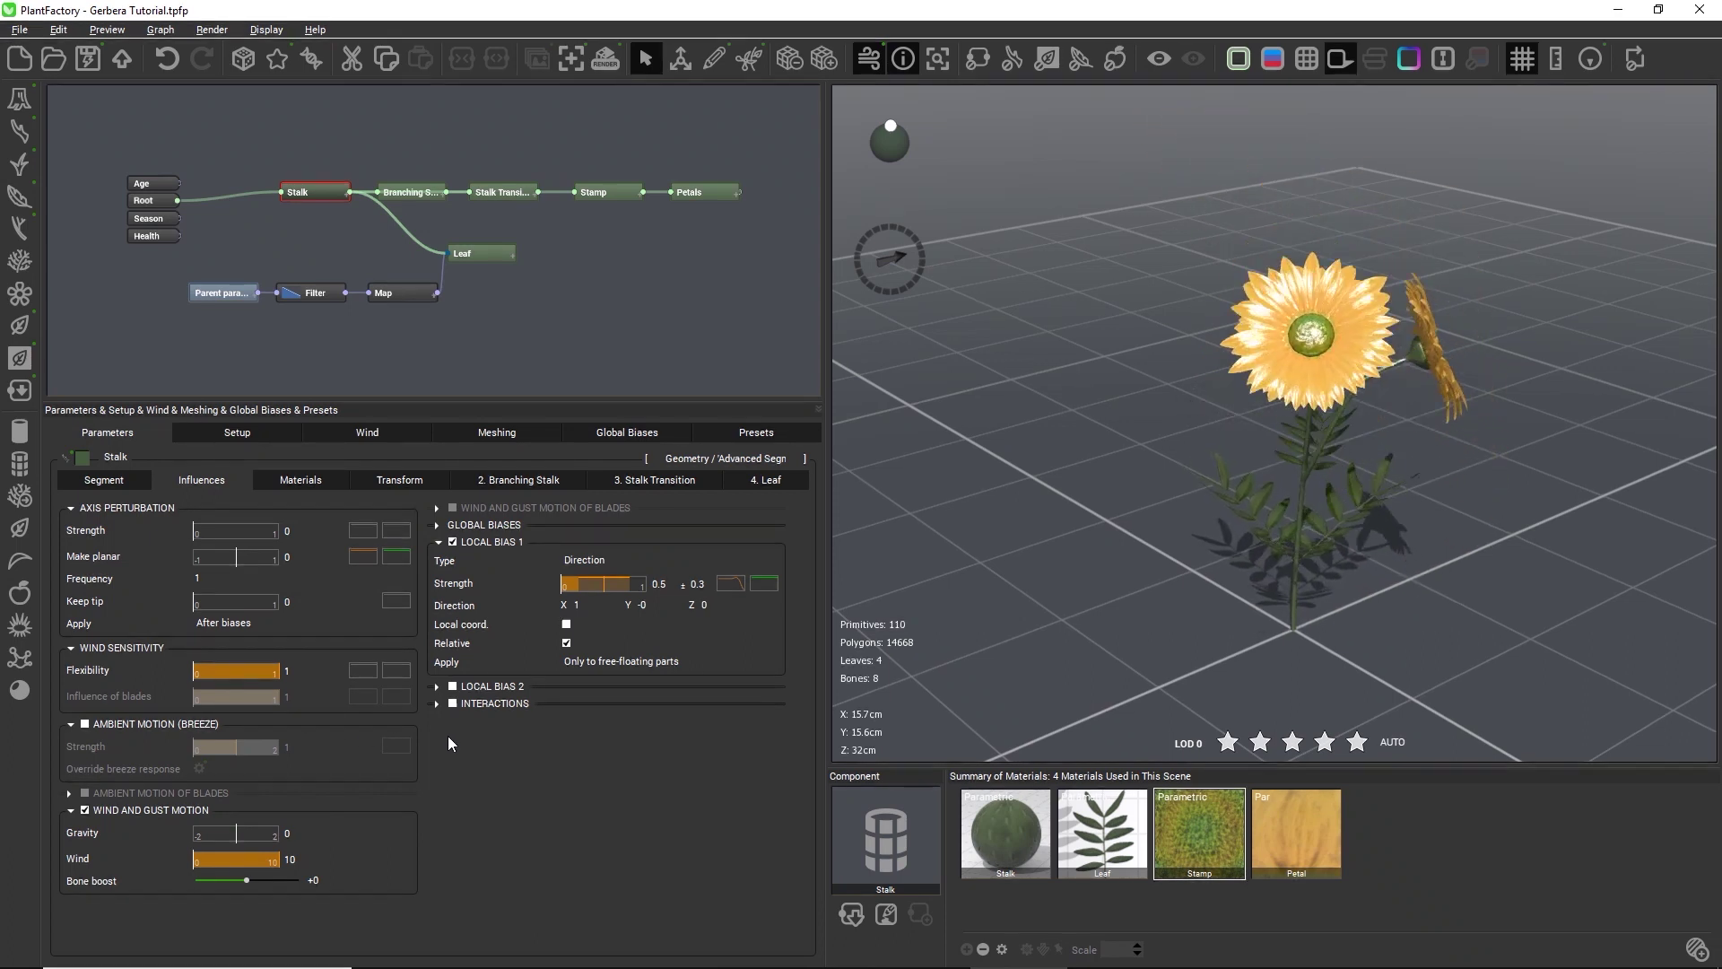
pyautogui.click(97, 724)
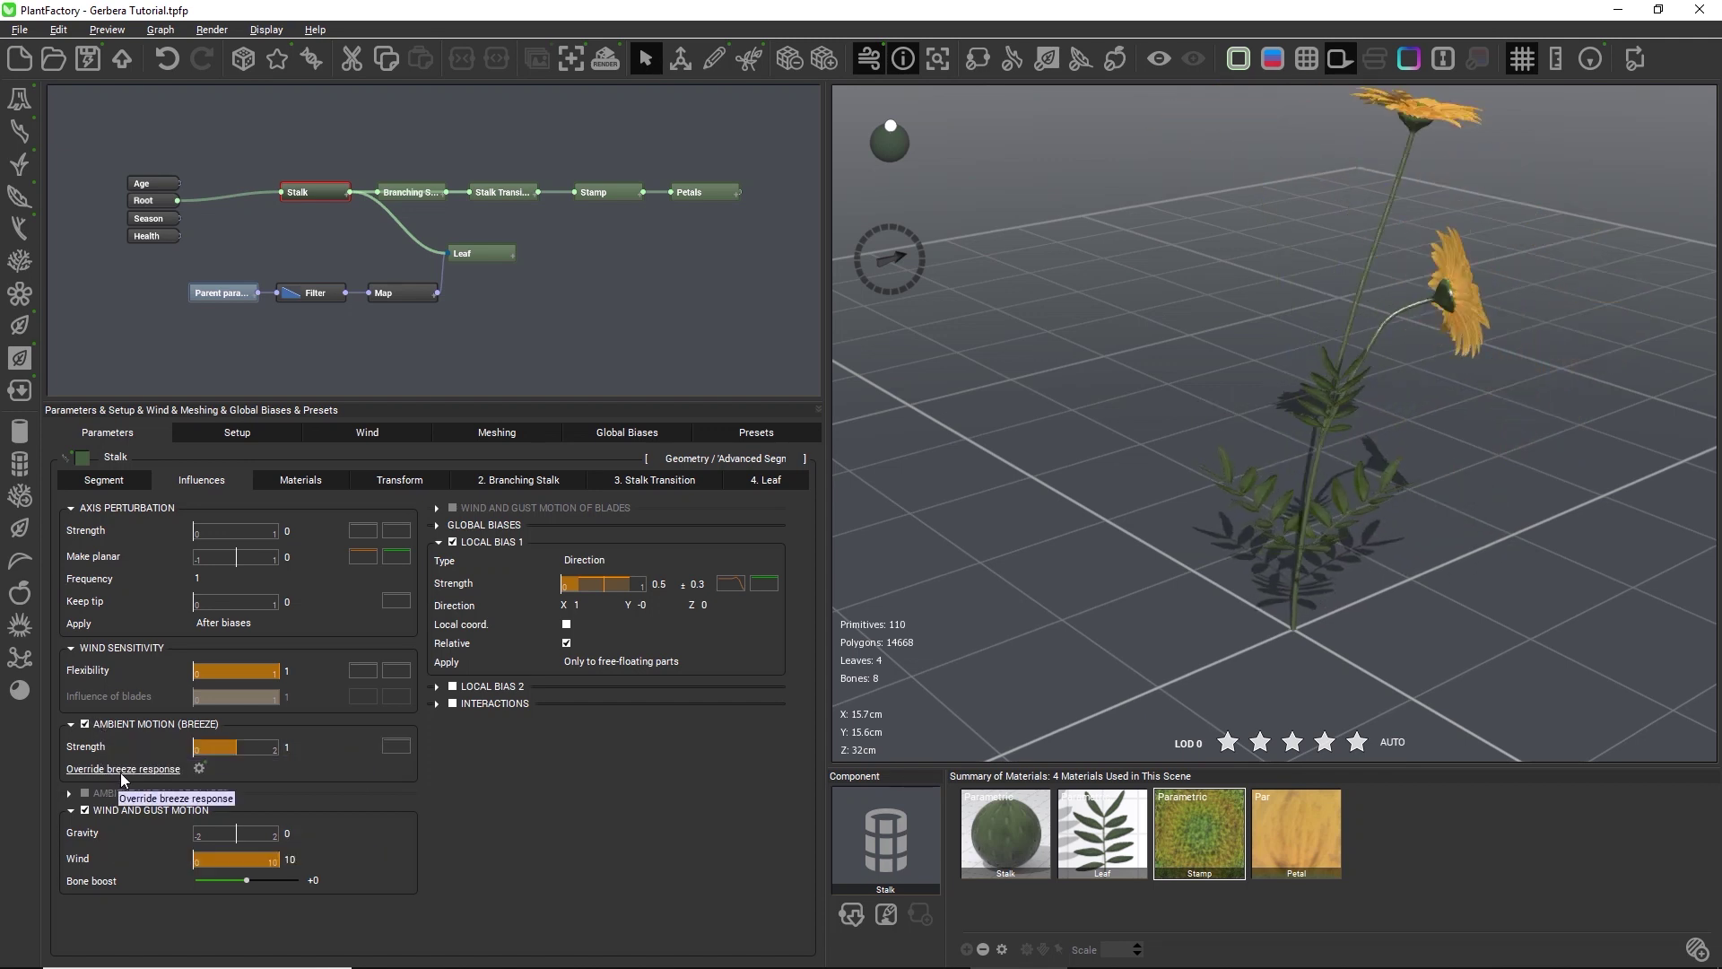
pyautogui.write('1')
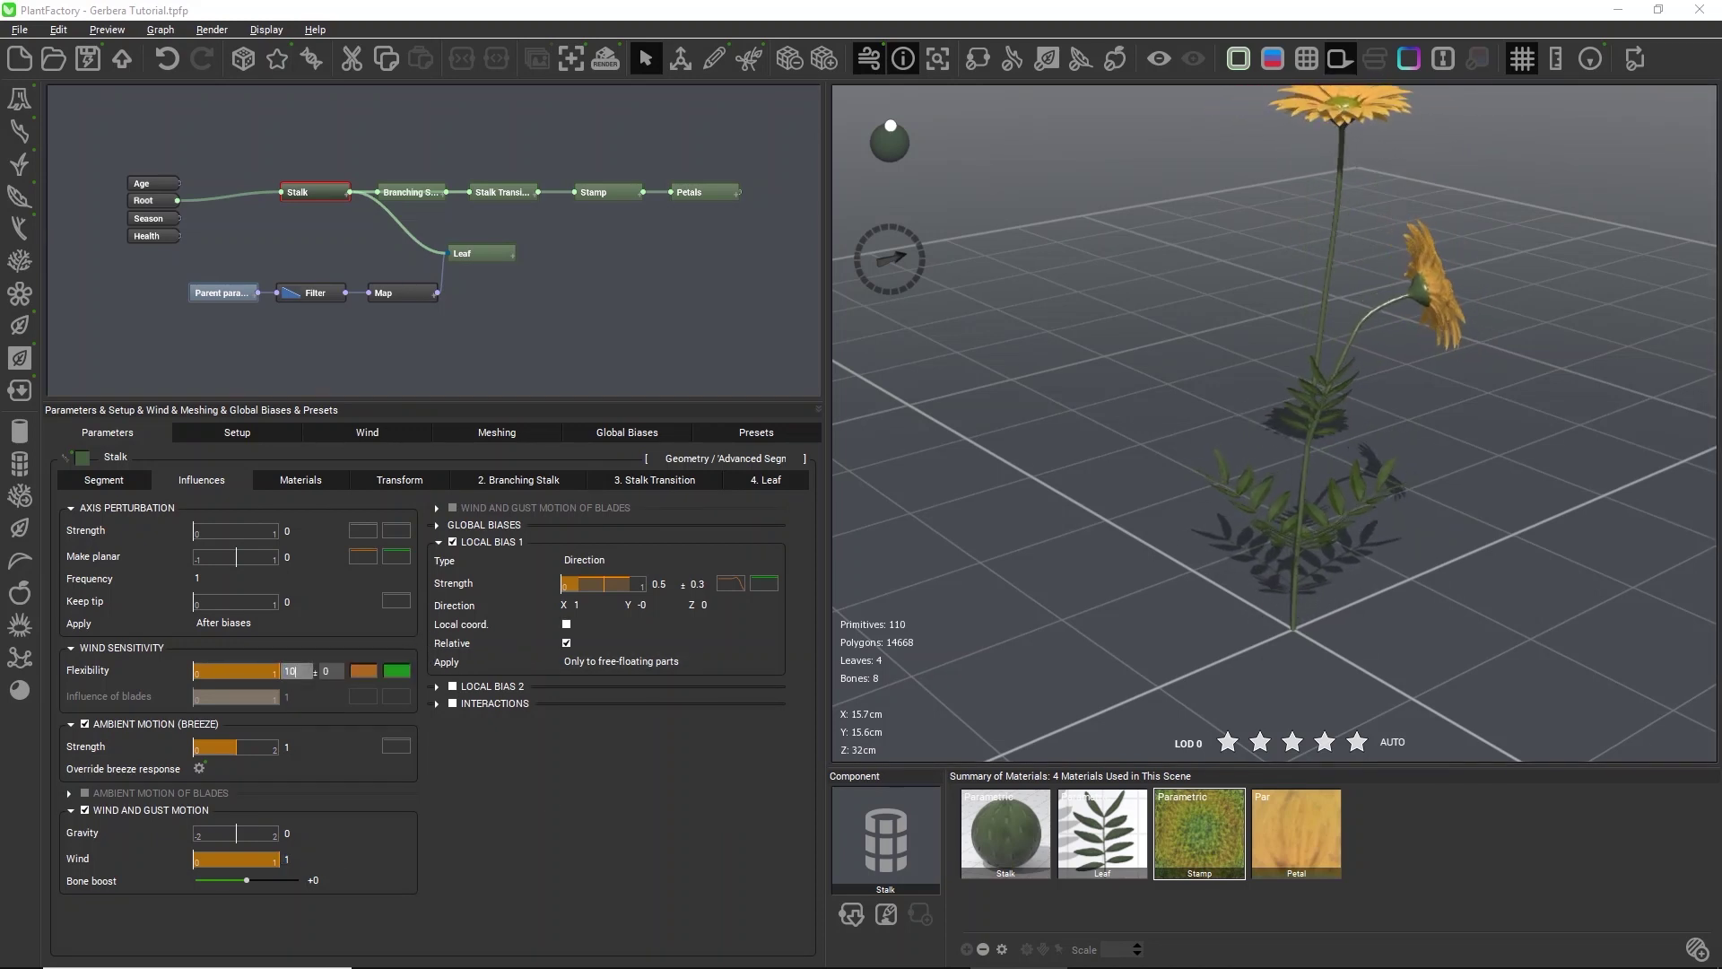
pyautogui.press('Return')
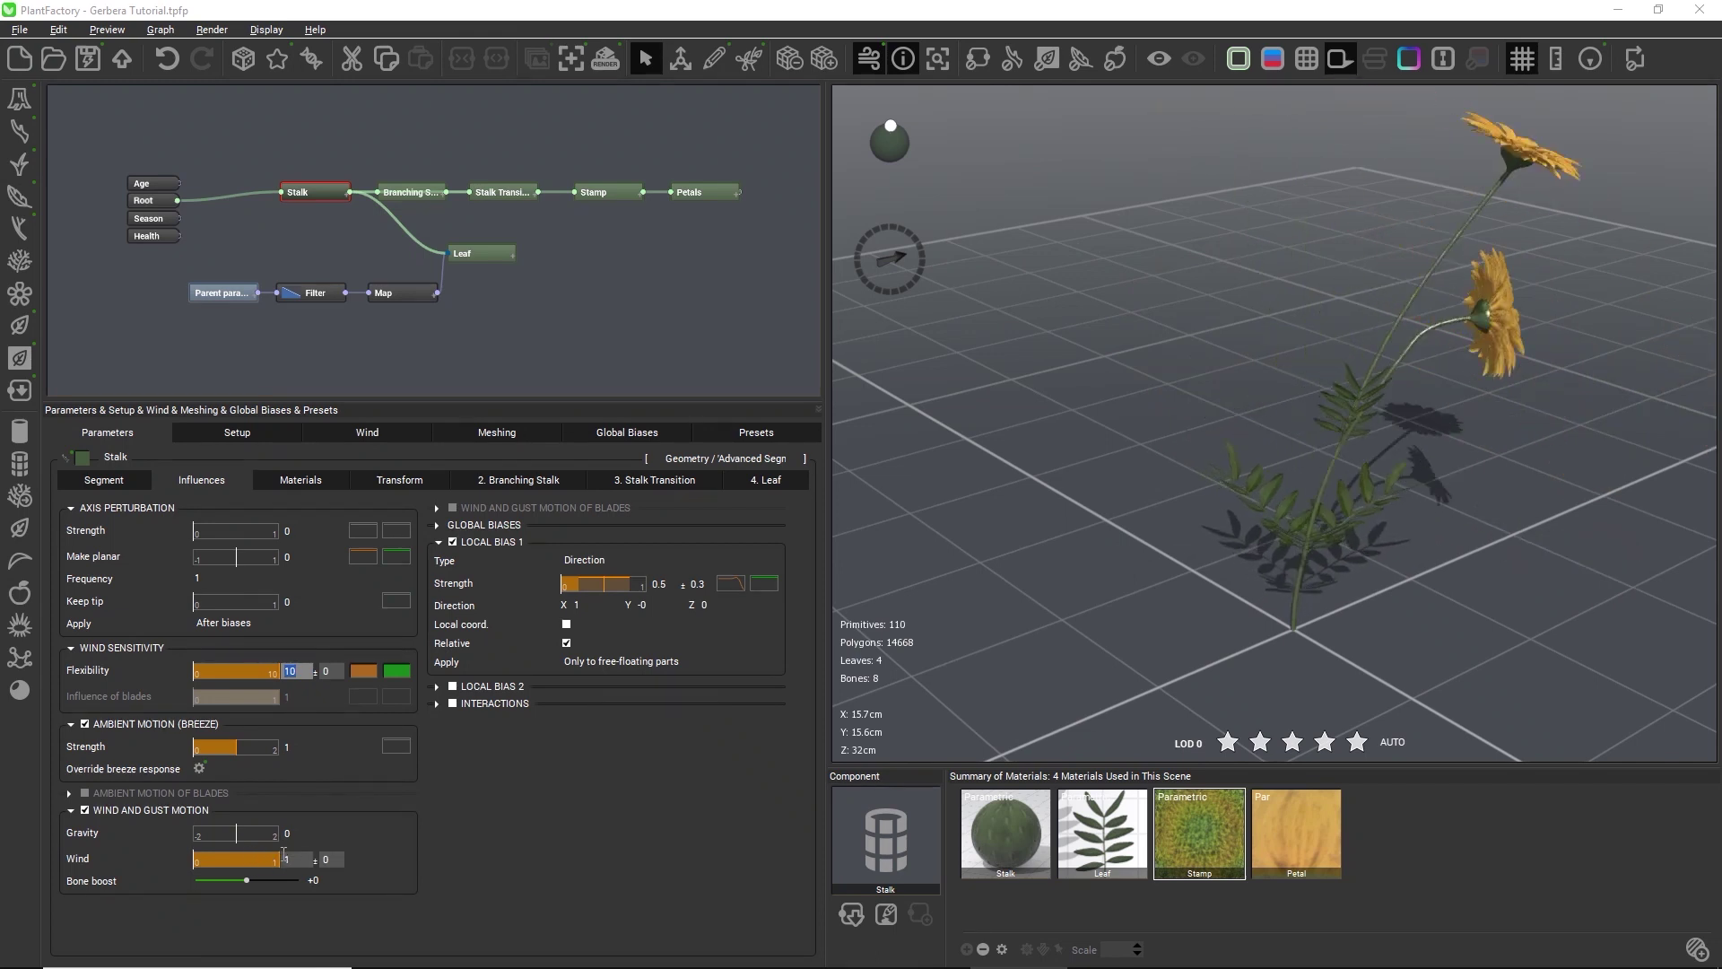
# Set the Stalk's wind value to 0.5 and its flexibility to 1
pyautogui.moveTo(287, 859)
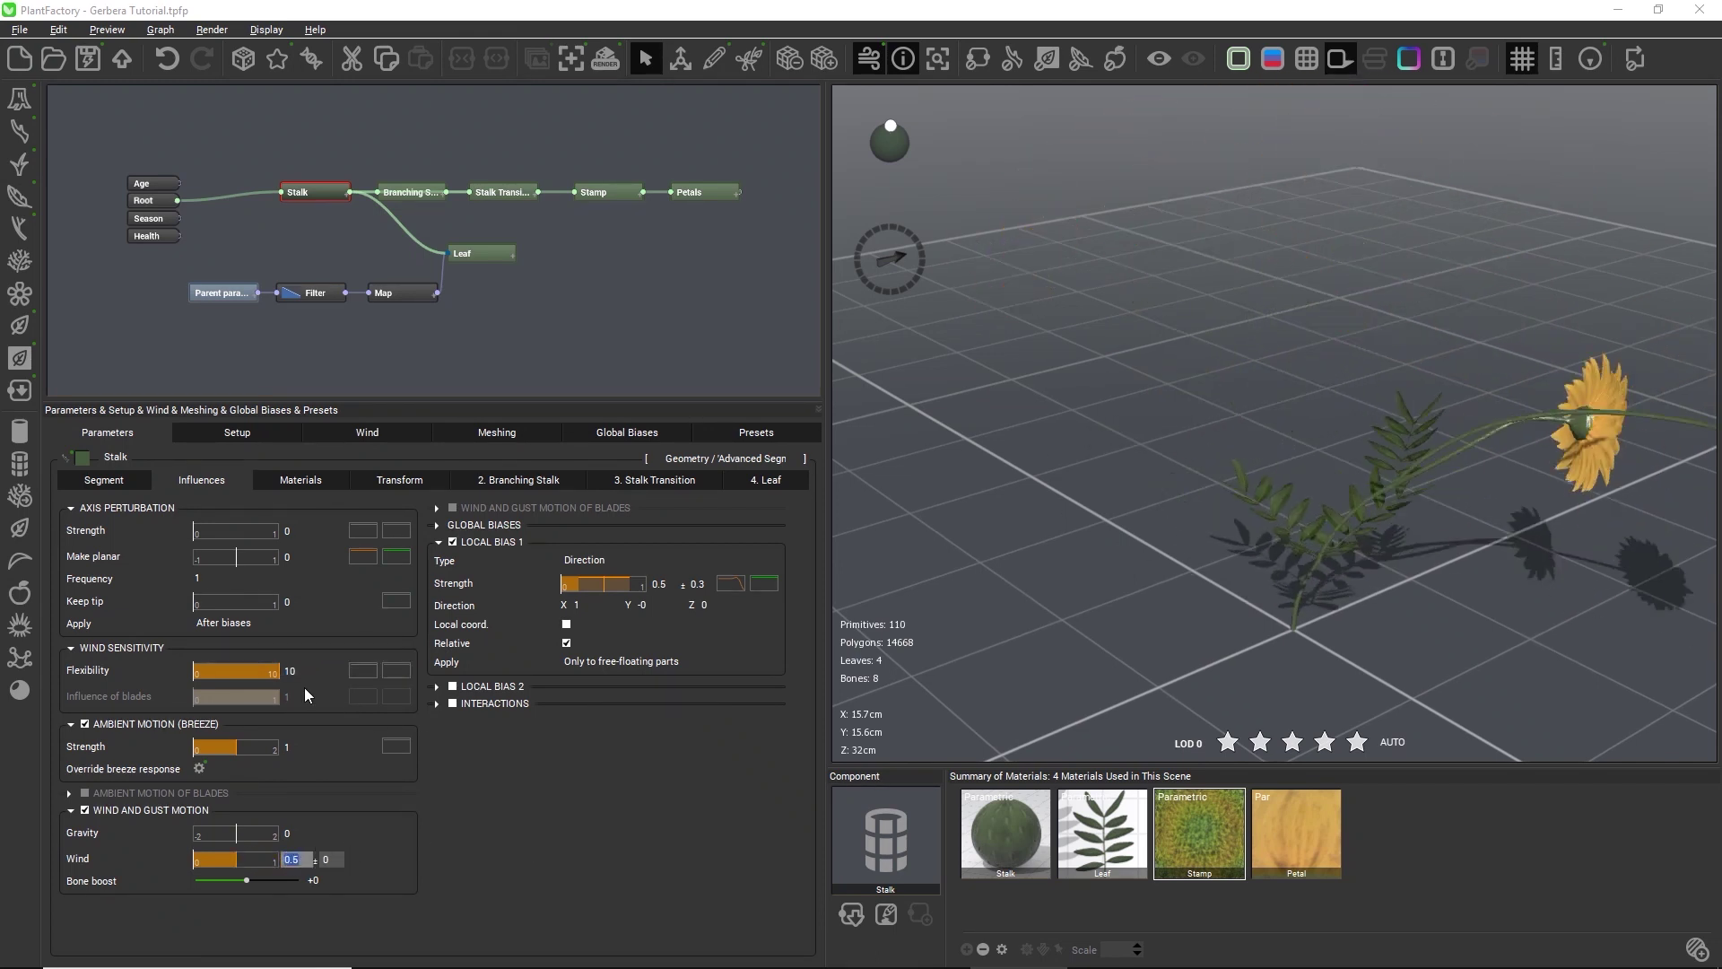
pyautogui.moveTo(289, 671)
pyautogui.write('1')
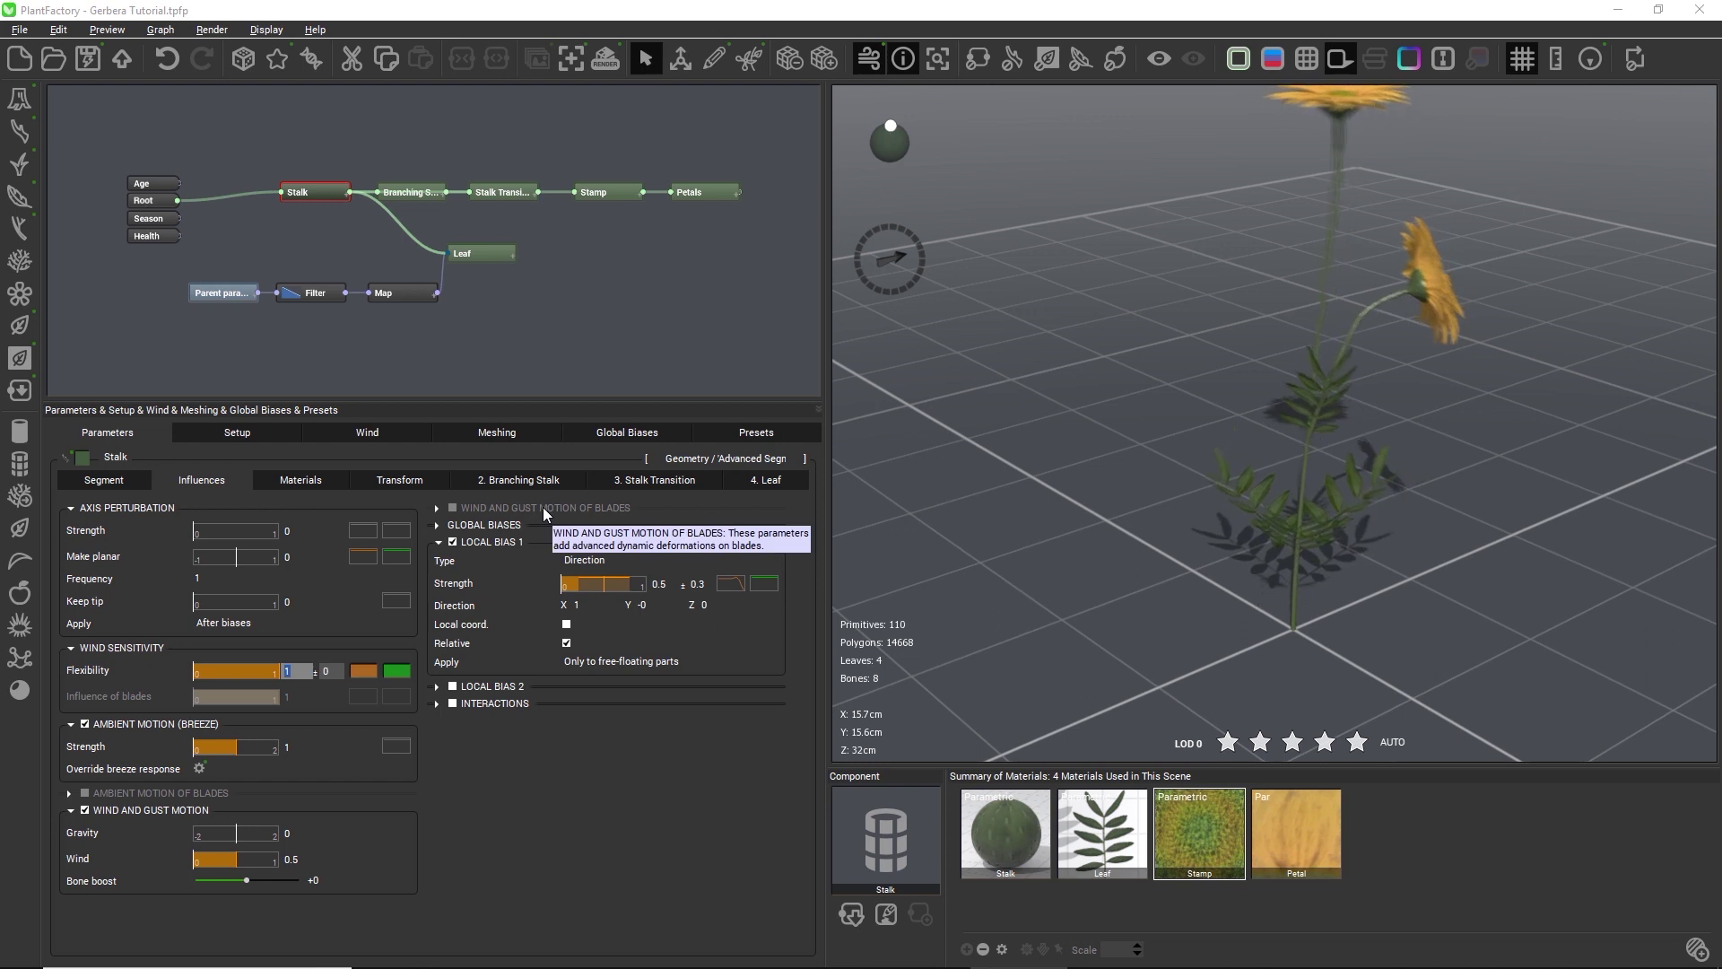
# Enable ambient motion of blades on the Petals node and set its amplitude to 10
pyautogui.click(690, 194)
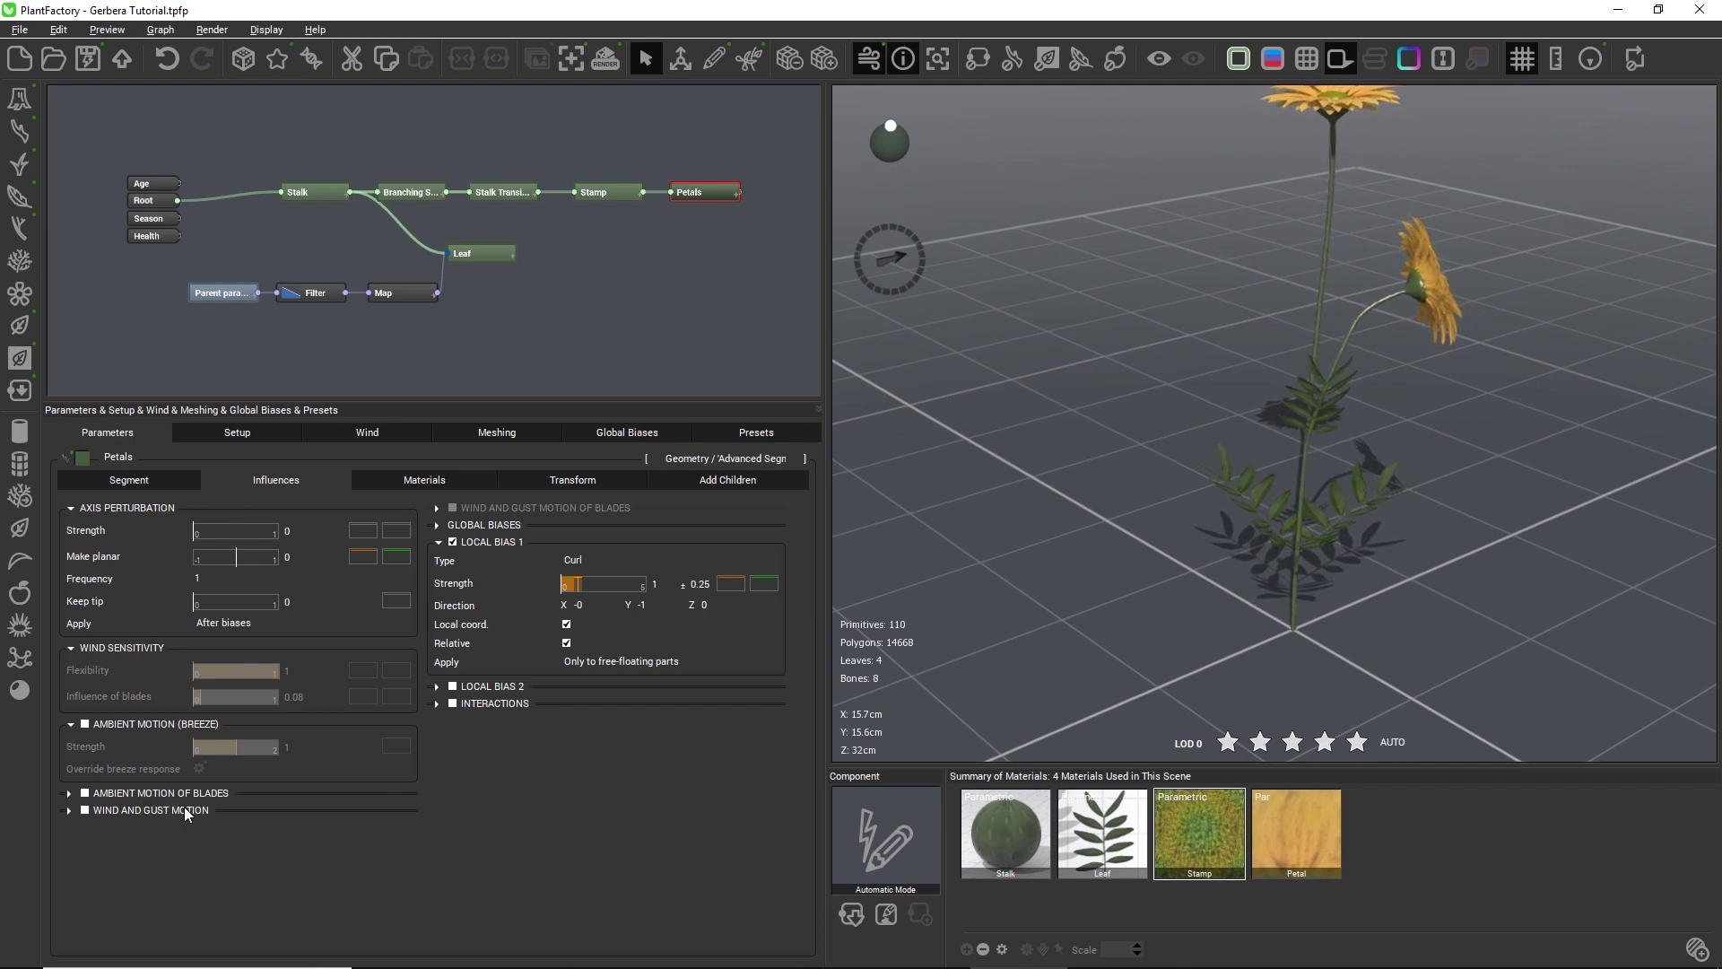
pyautogui.click(134, 792)
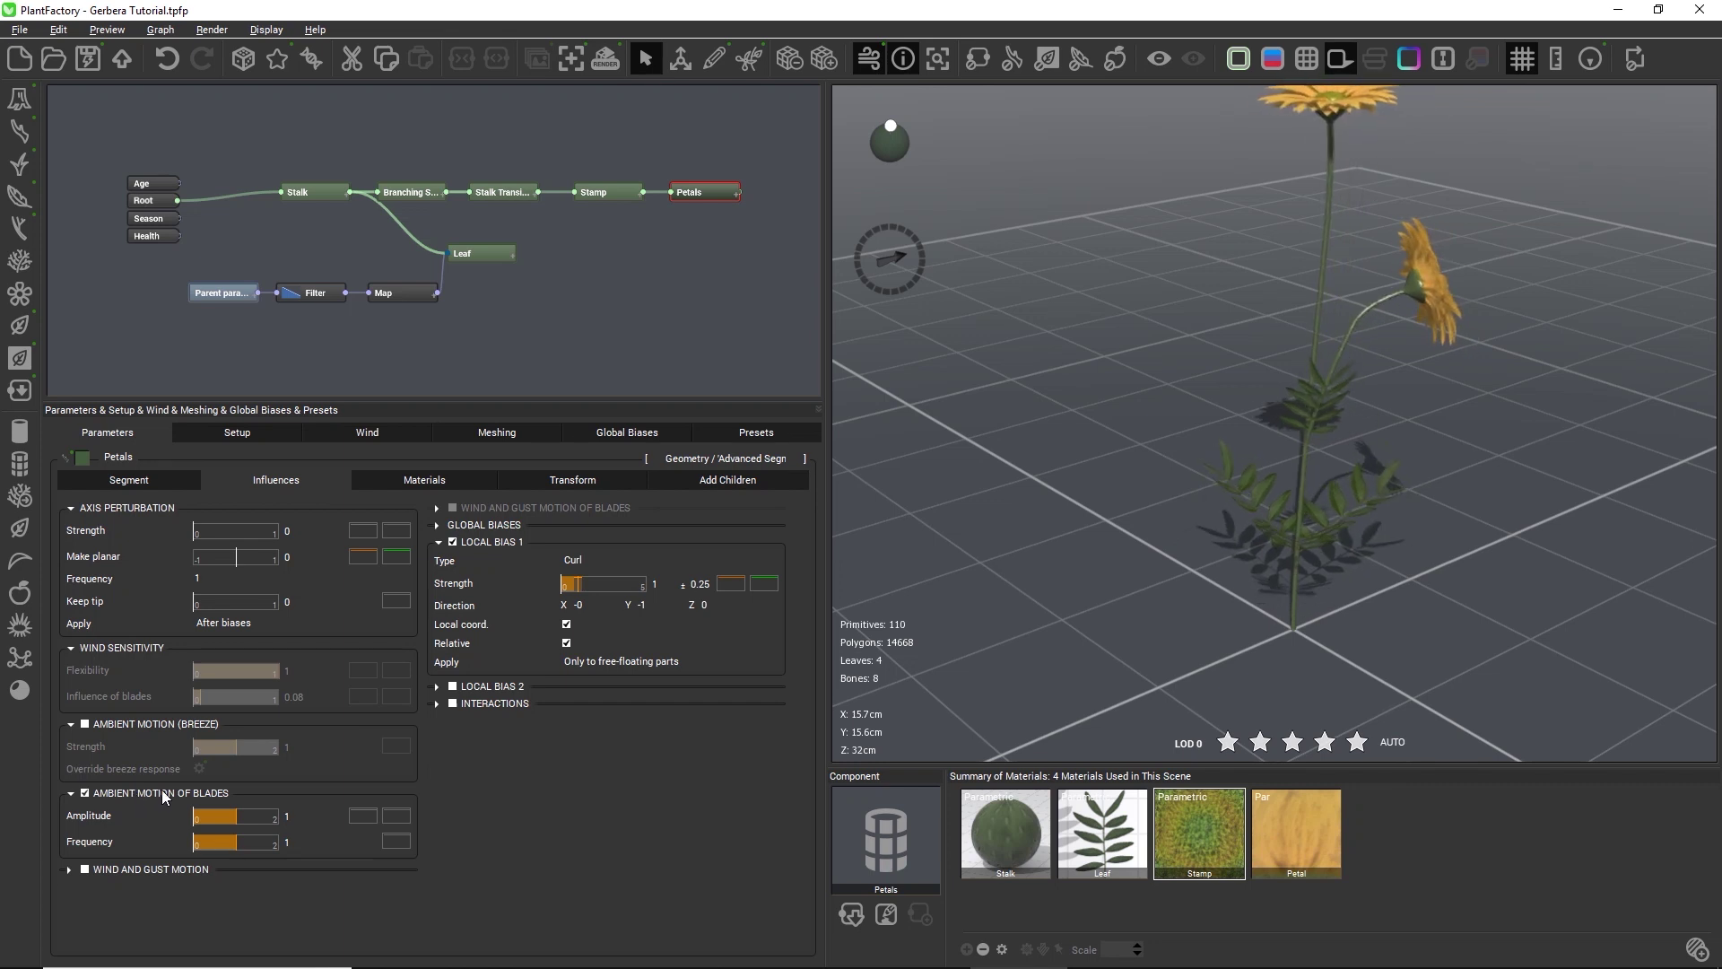
pyautogui.moveTo(1441, 321); pyautogui.dragTo(1100, 481)
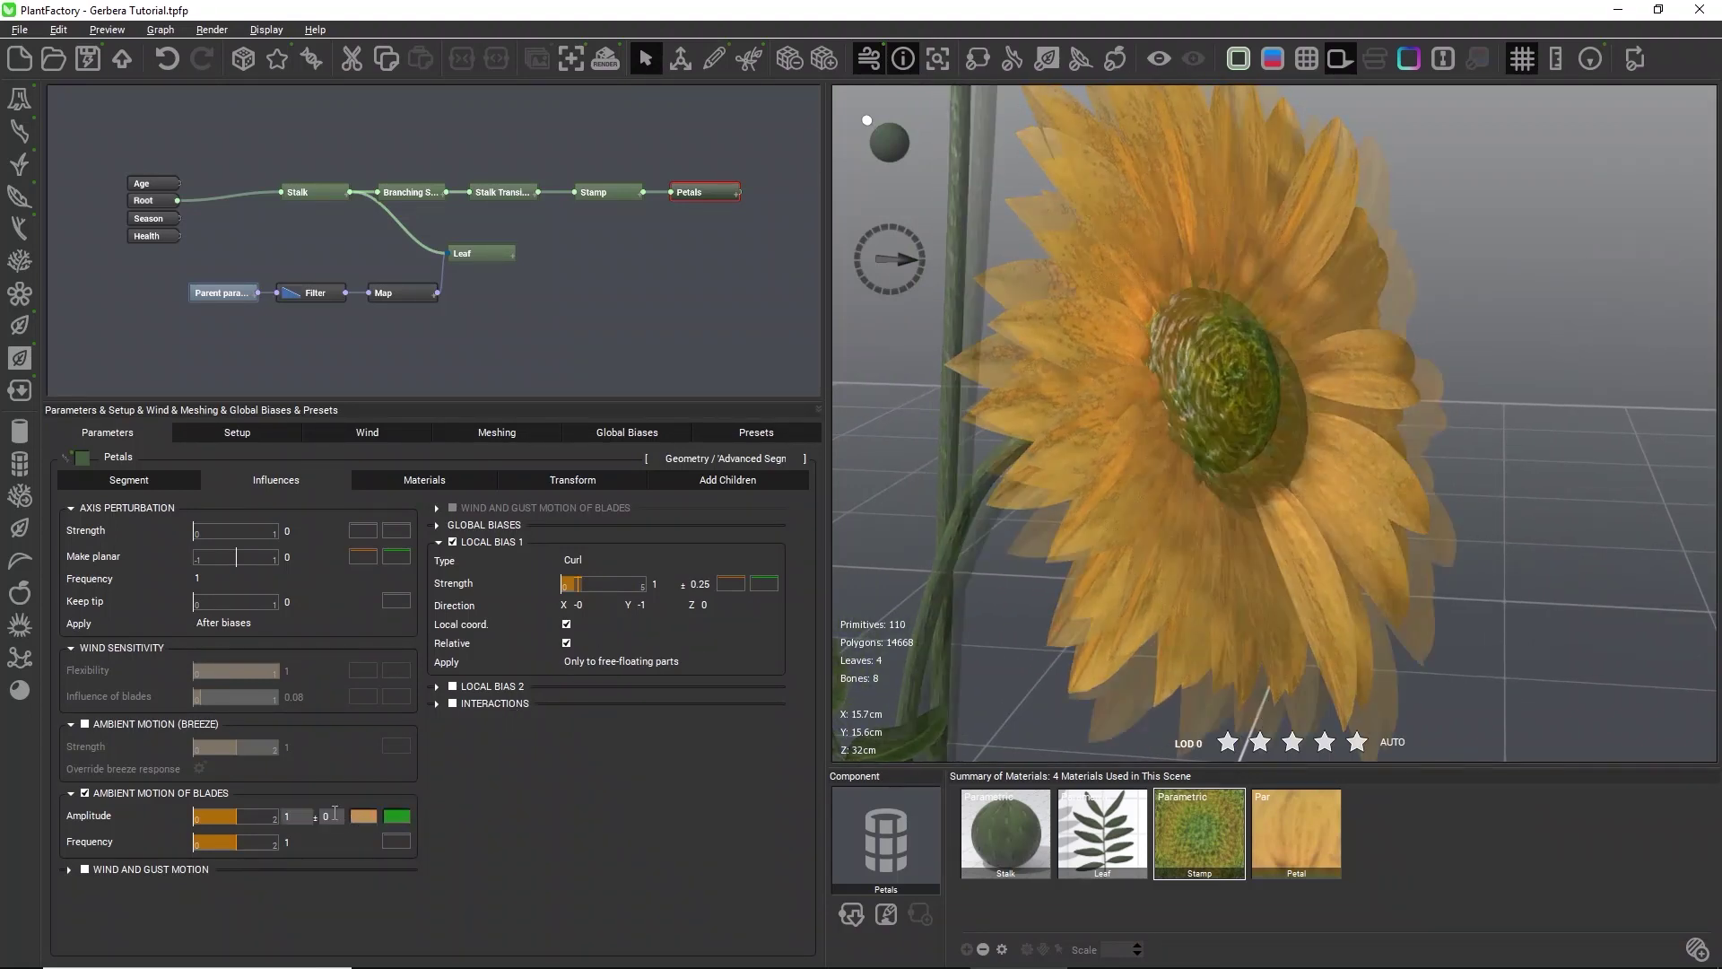
pyautogui.click(296, 816)
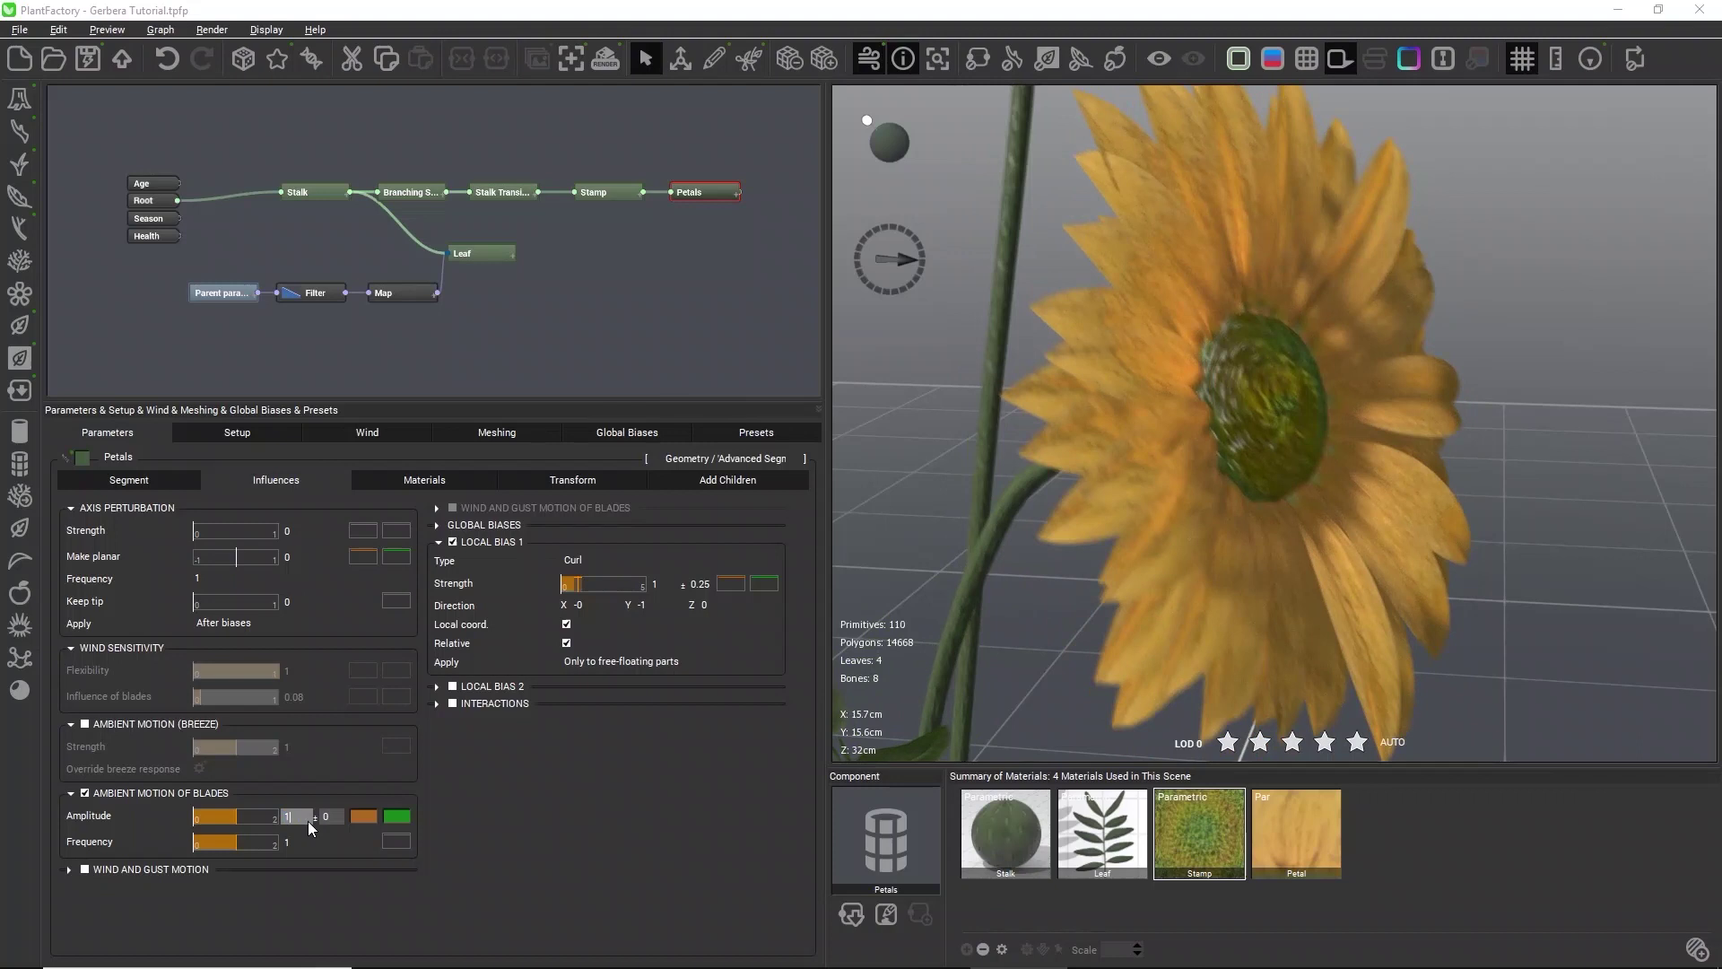
pyautogui.write('0')
pyautogui.press('Return')
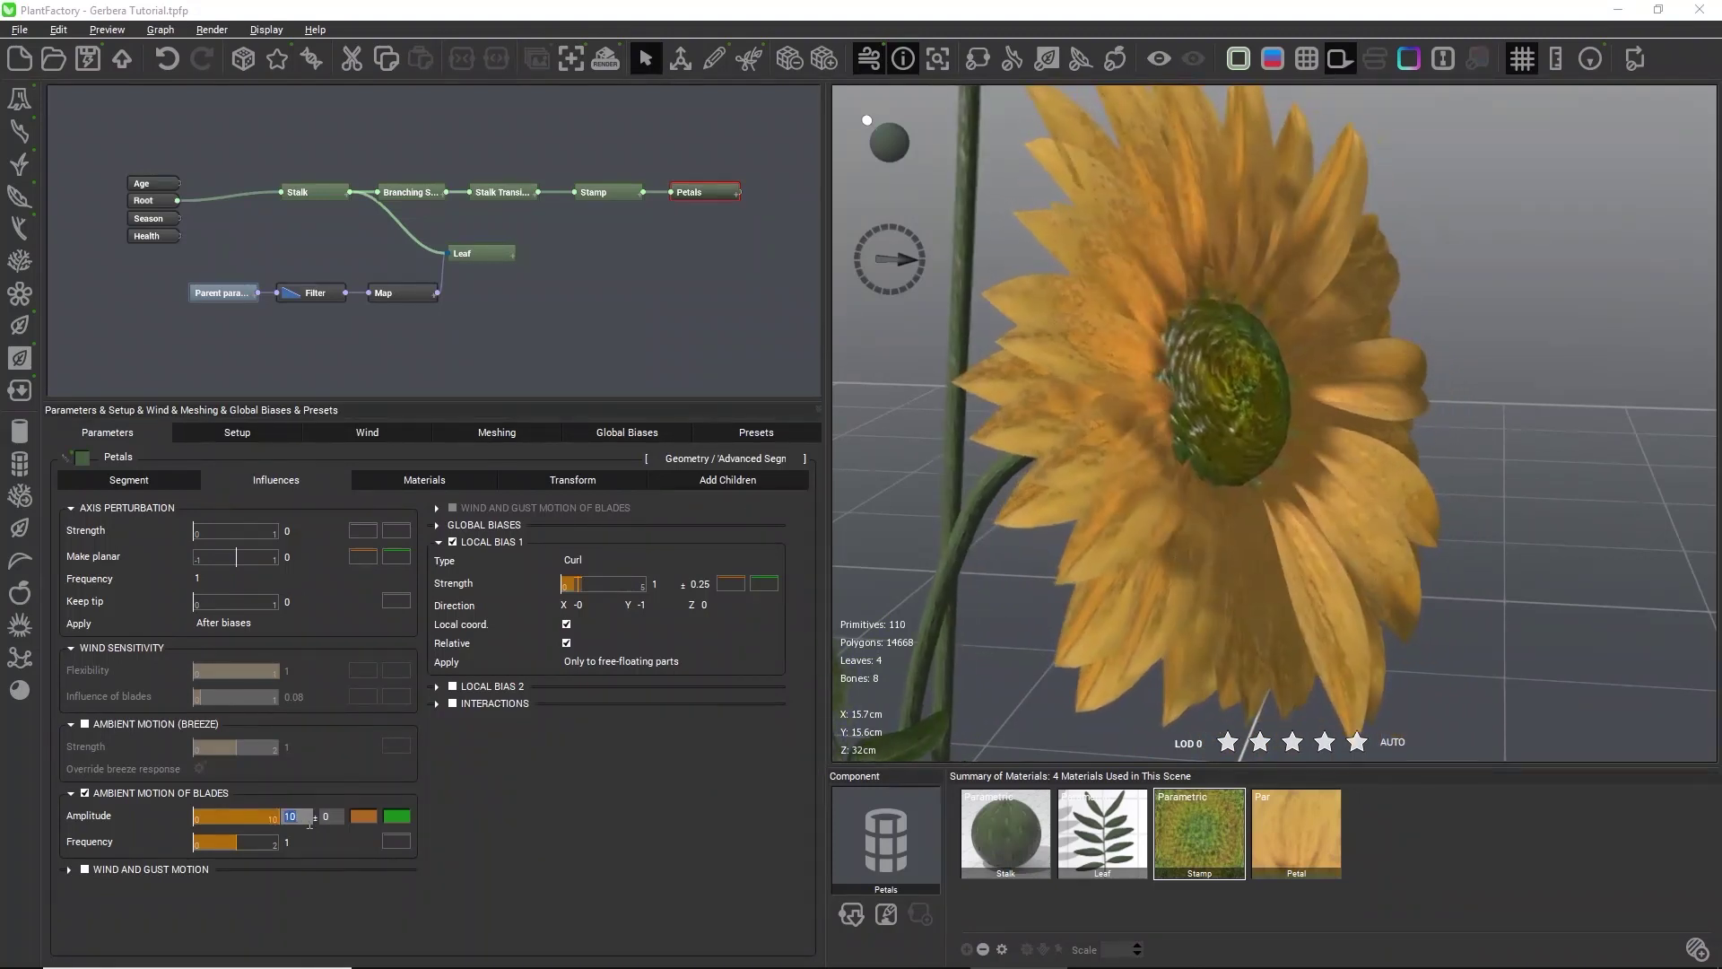
# Try the Petals' blade motion with a frequency of 0 and with a frequency of 10
pyautogui.moveTo(1437, 553); pyautogui.dragTo(1344, 406)
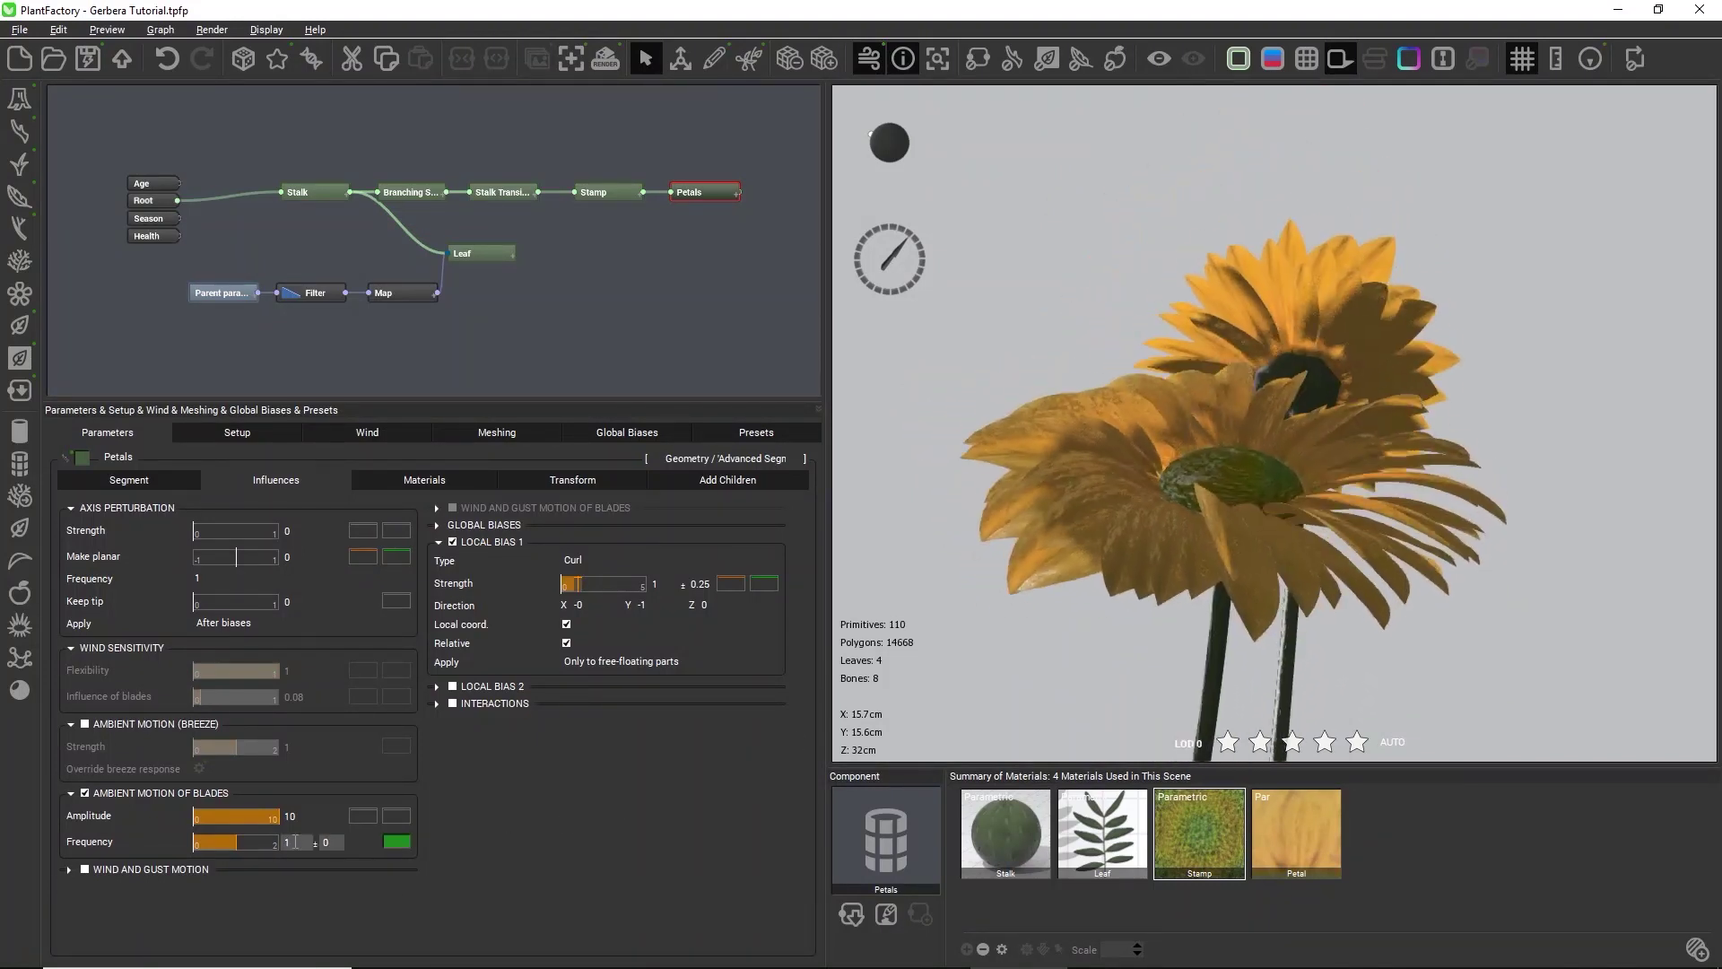
pyautogui.doubleClick(296, 841)
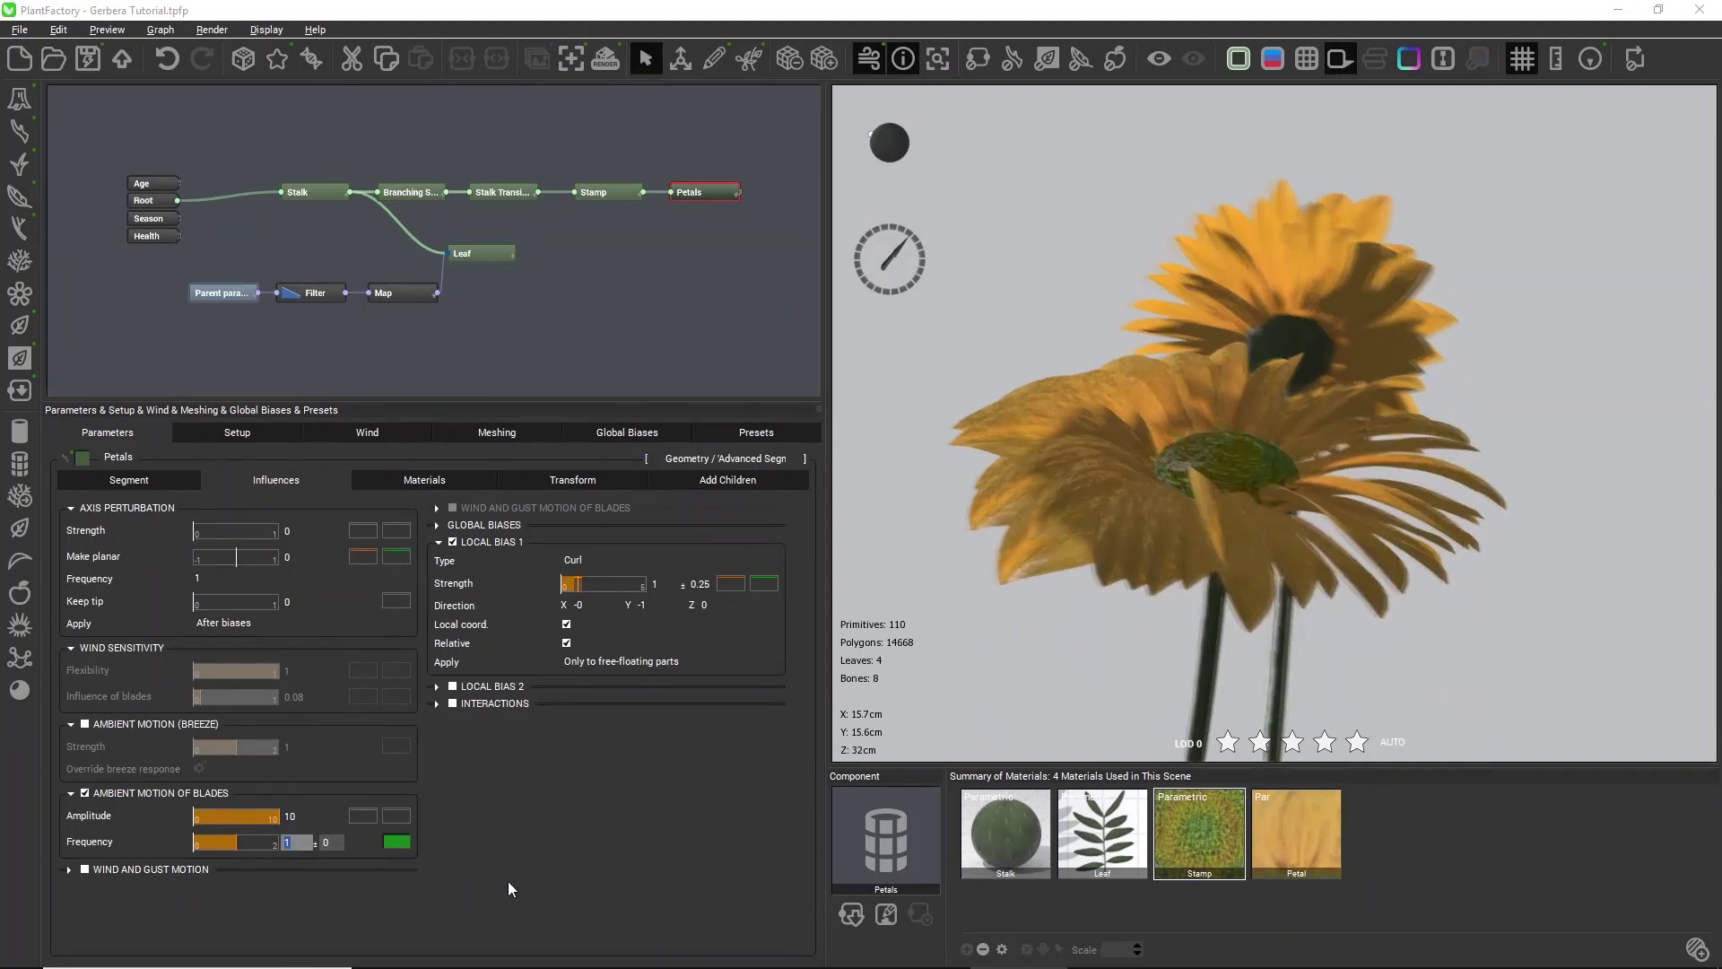
pyautogui.write('0')
pyautogui.press('Return')
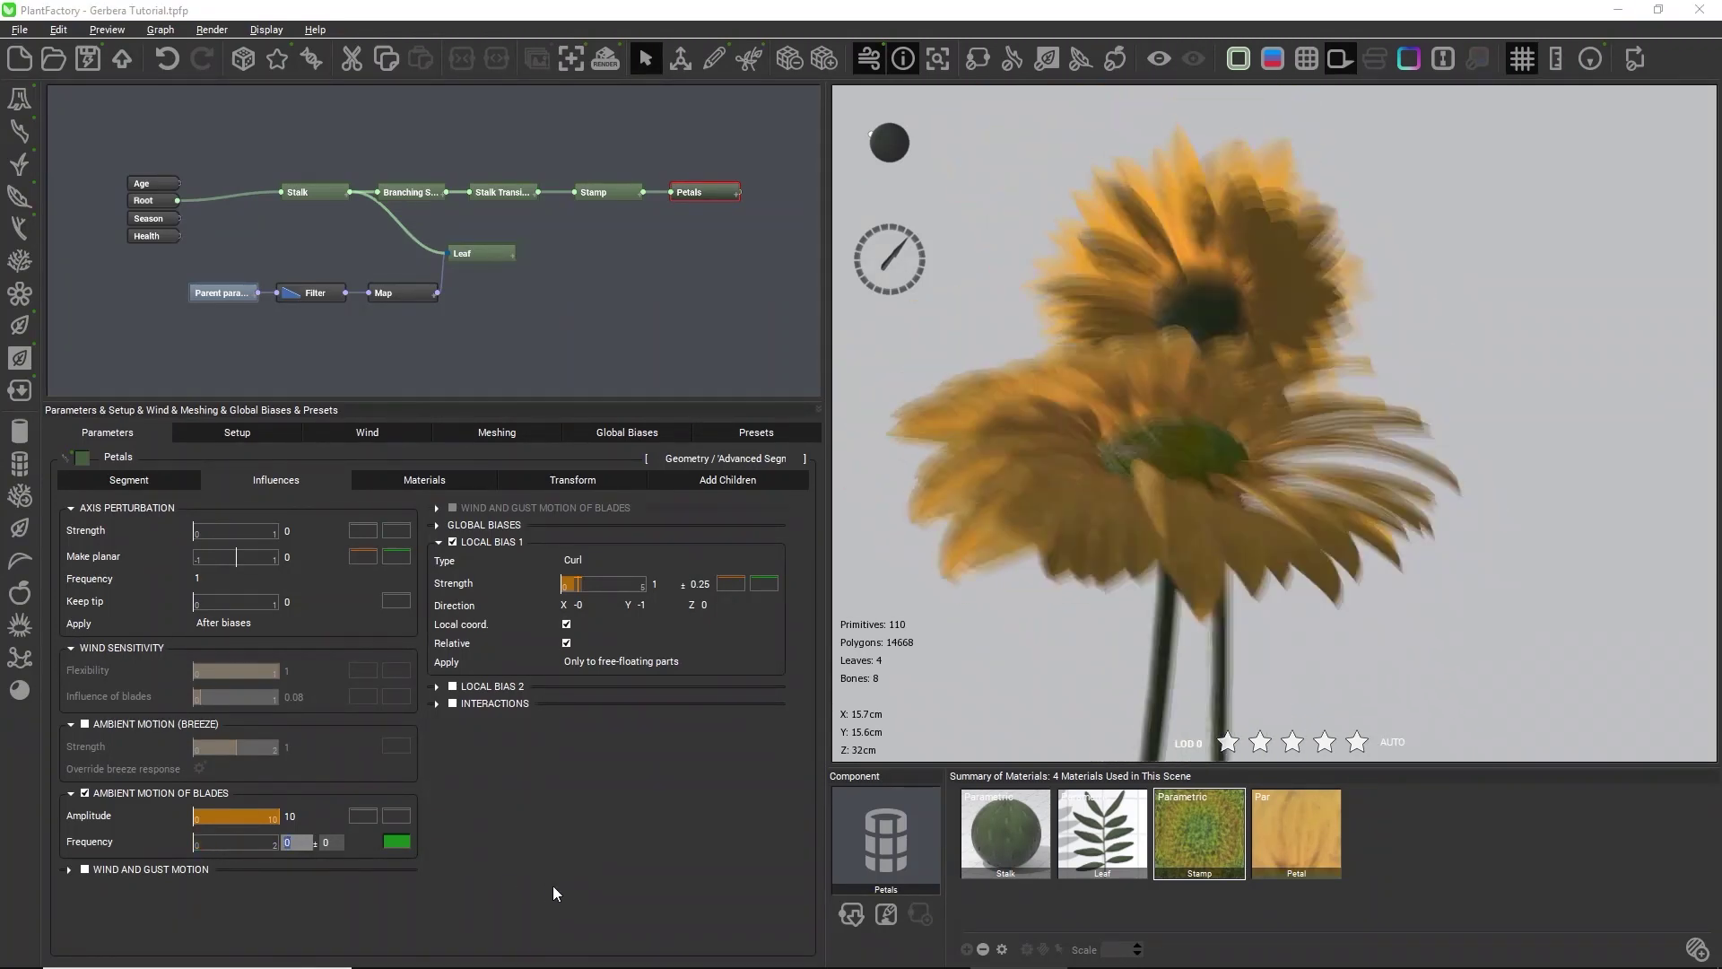
pyautogui.write('10')
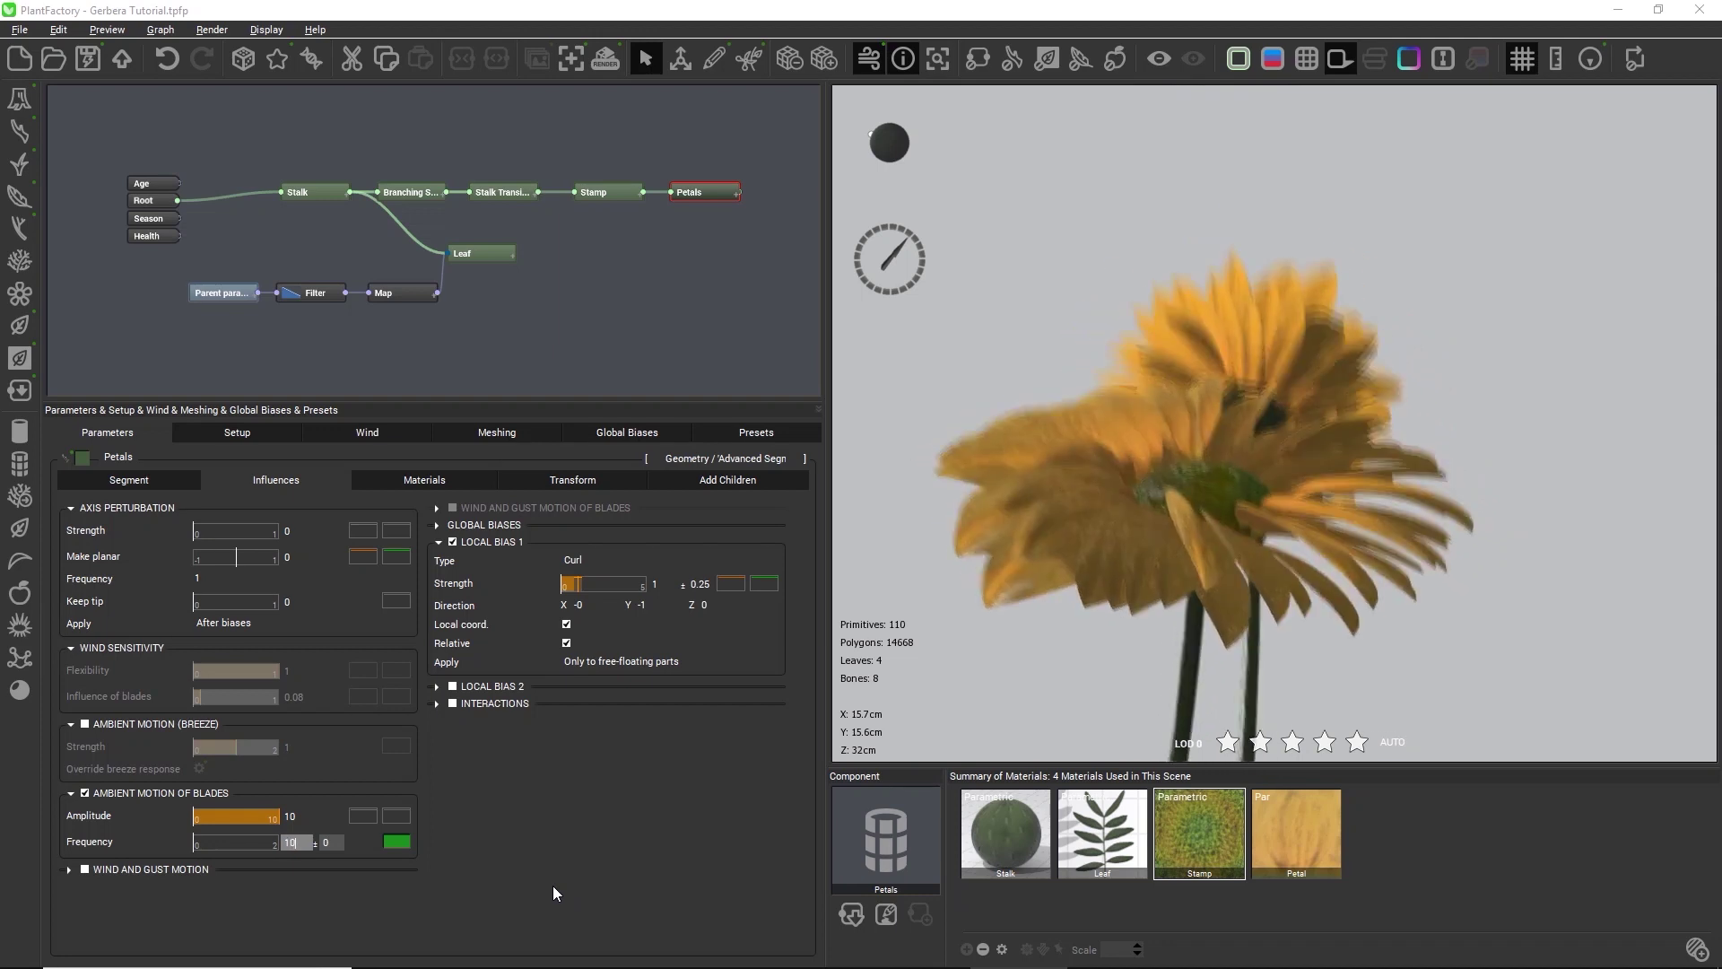
pyautogui.press('Return')
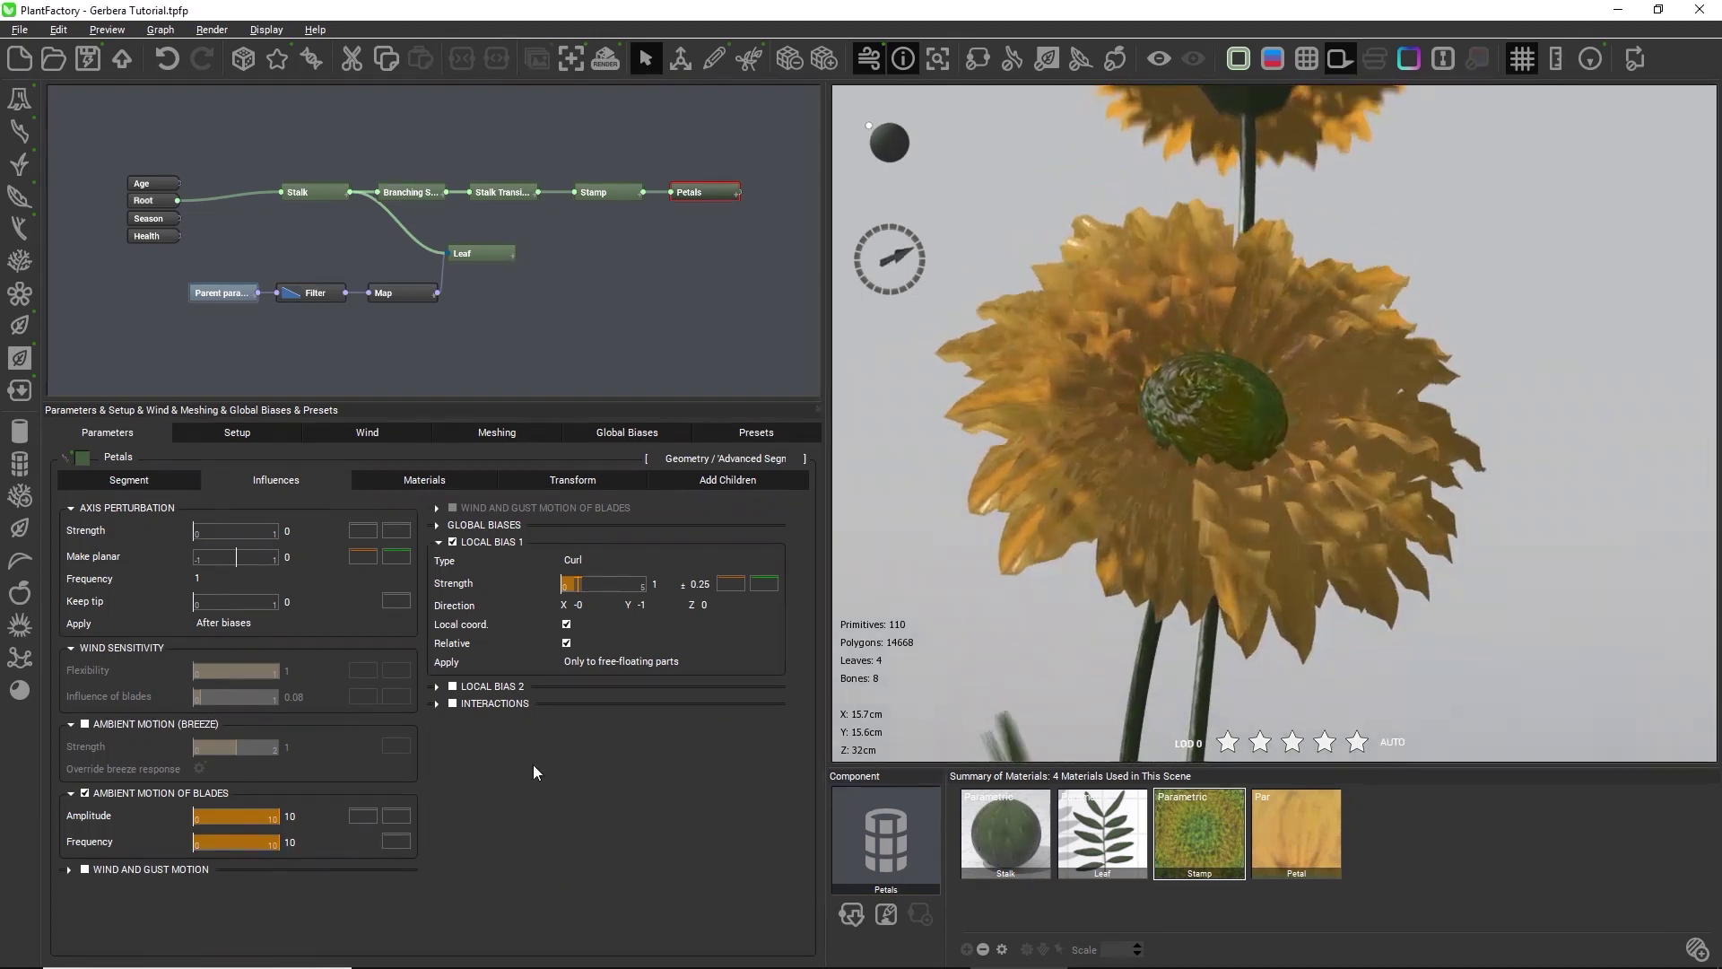
# Set both the frequency and the amplitude of the Petals' ambient blade motion to 1
pyautogui.doubleClick(294, 815)
pyautogui.write('1')
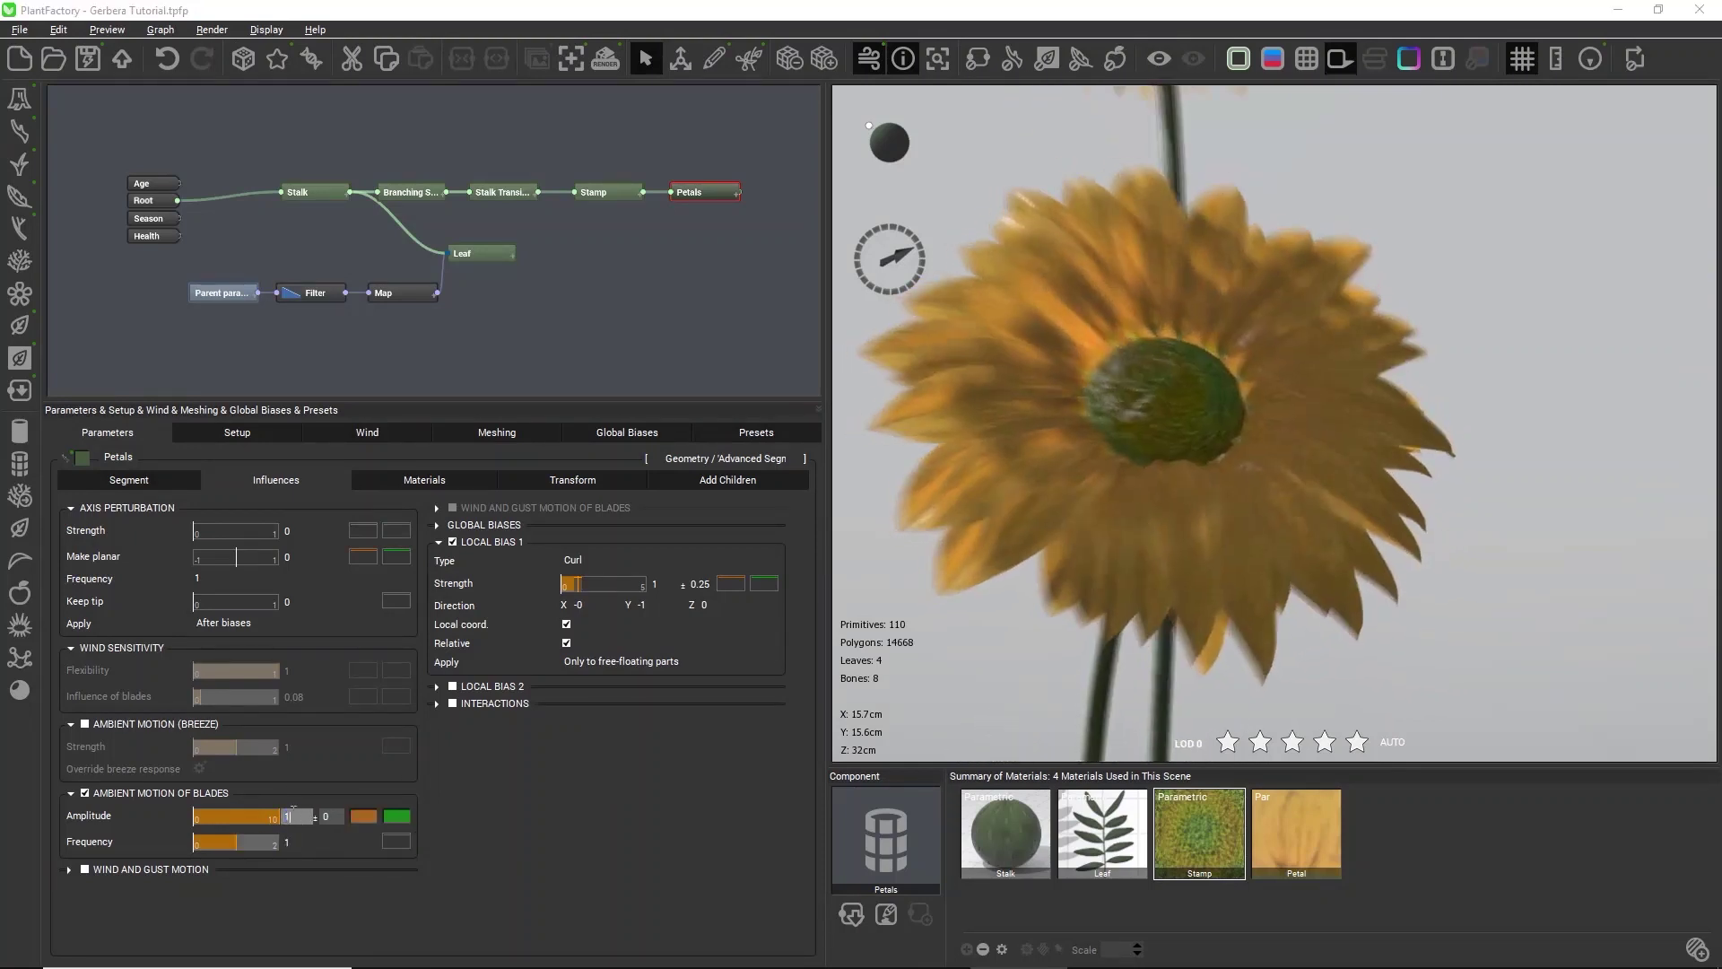
pyautogui.press('Return')
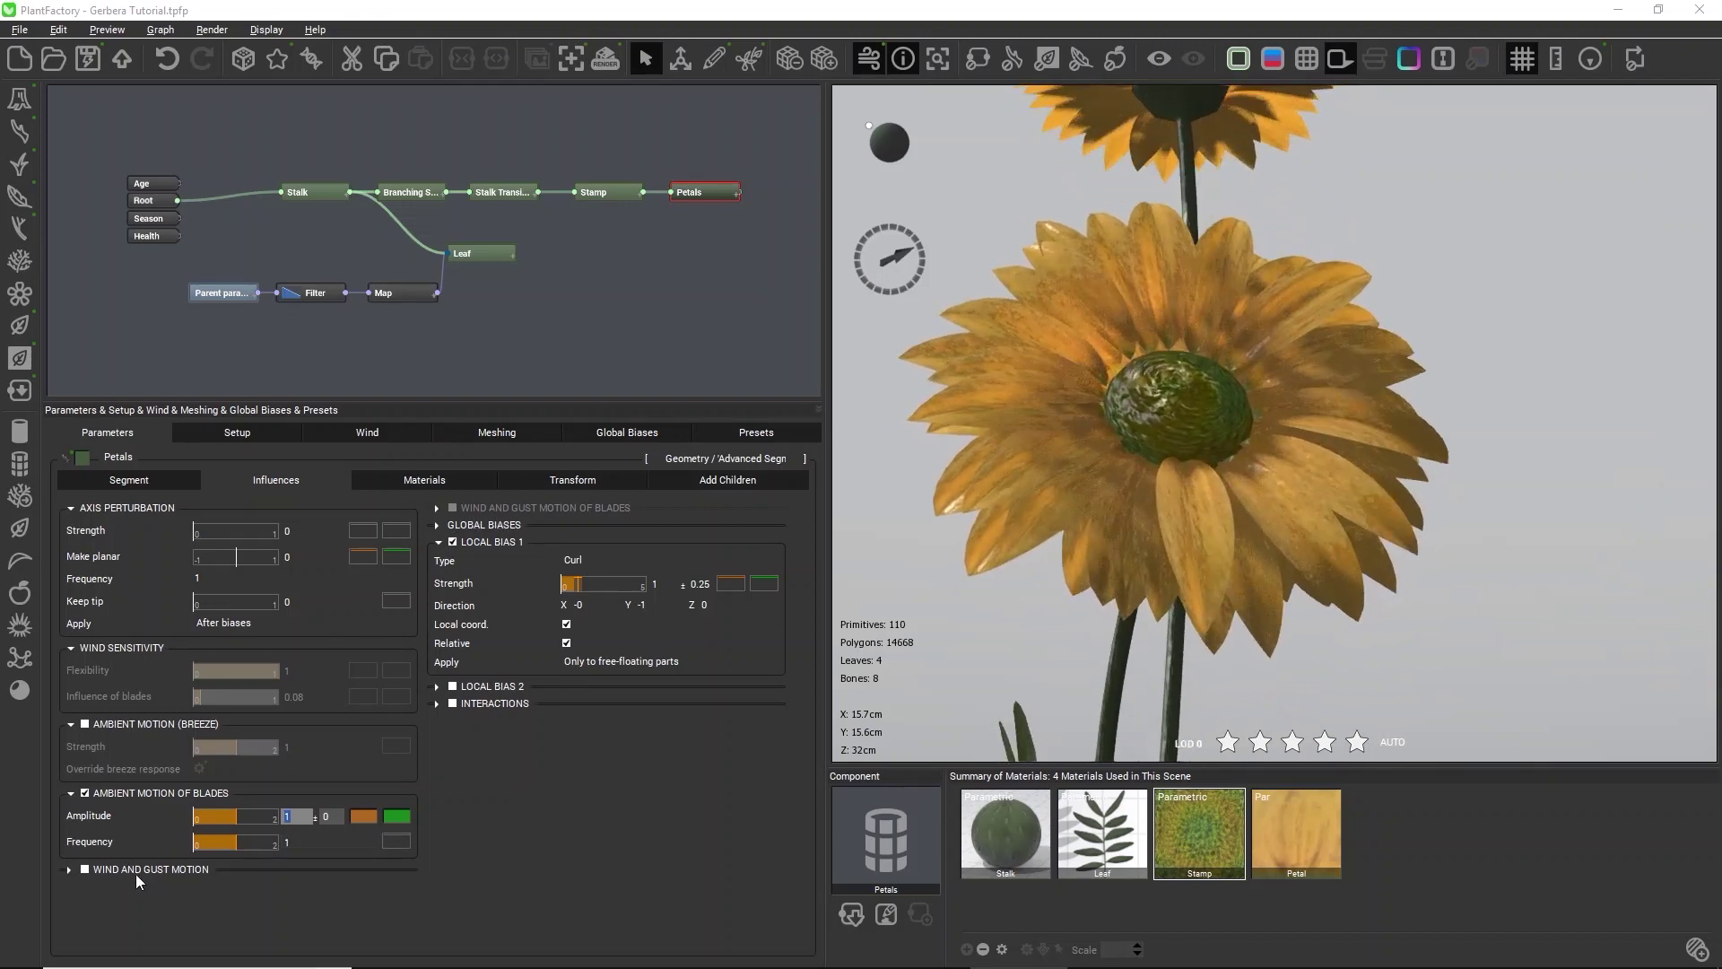
# Disable the Petals' ambient motion of blades and enable wind and gust motion, accepting bone creation for each instance
pyautogui.click(100, 795)
pyautogui.click(114, 866)
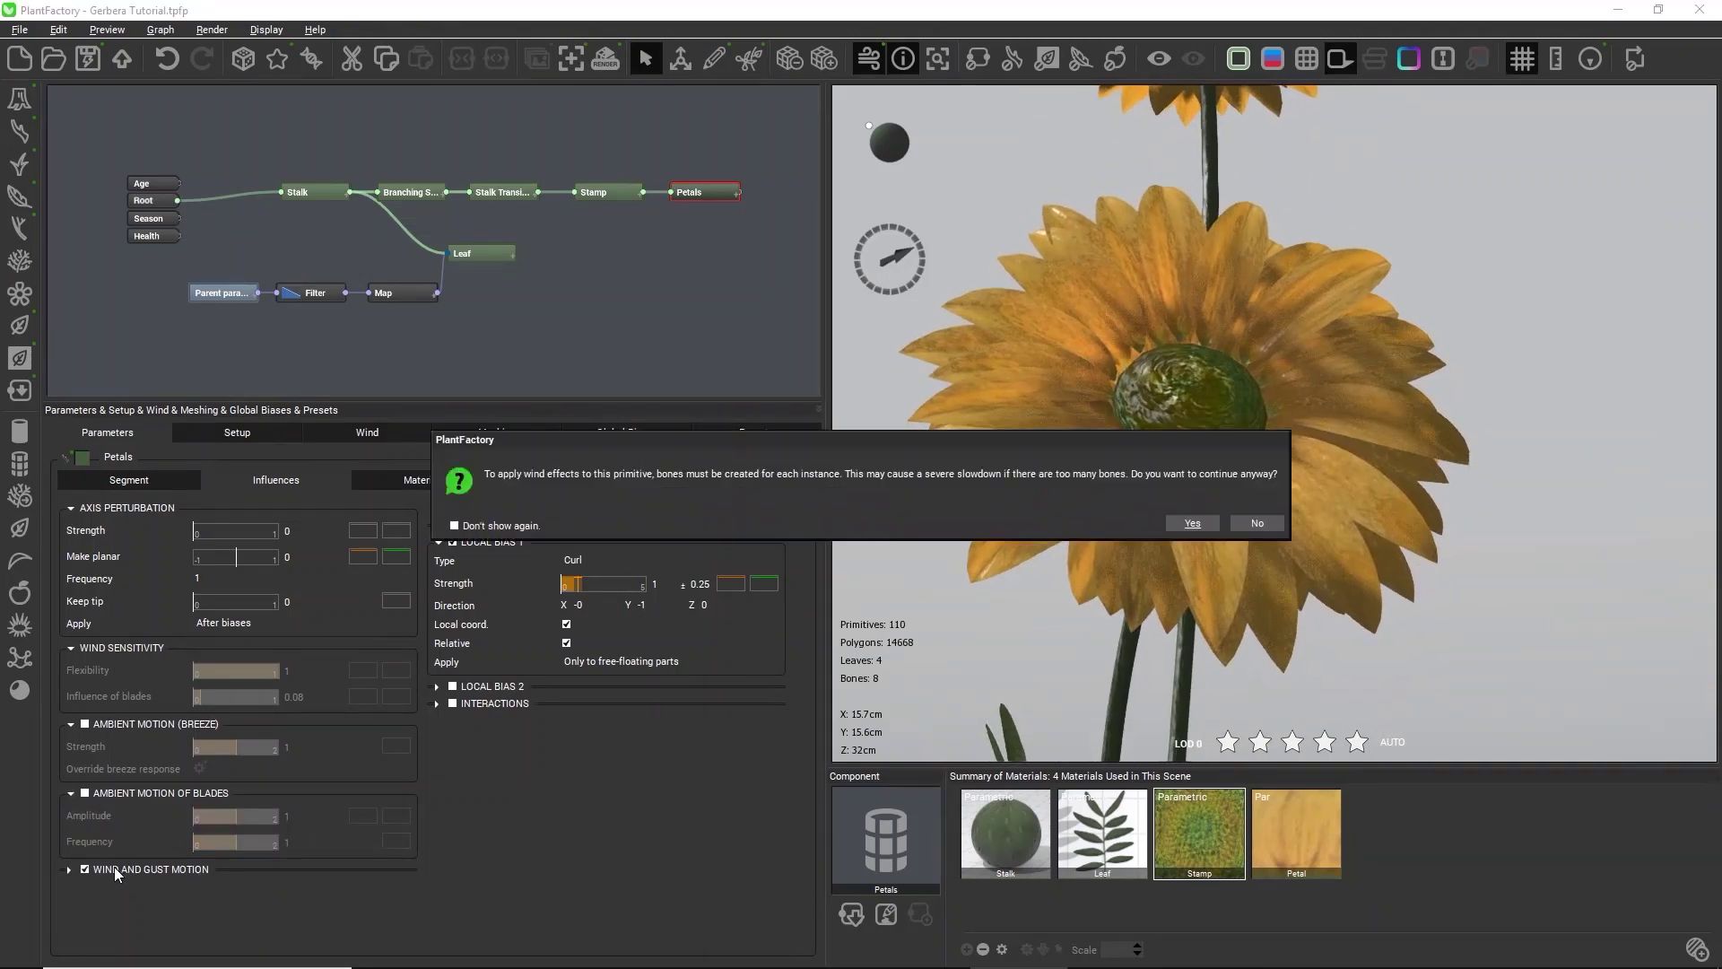
pyautogui.click(1179, 522)
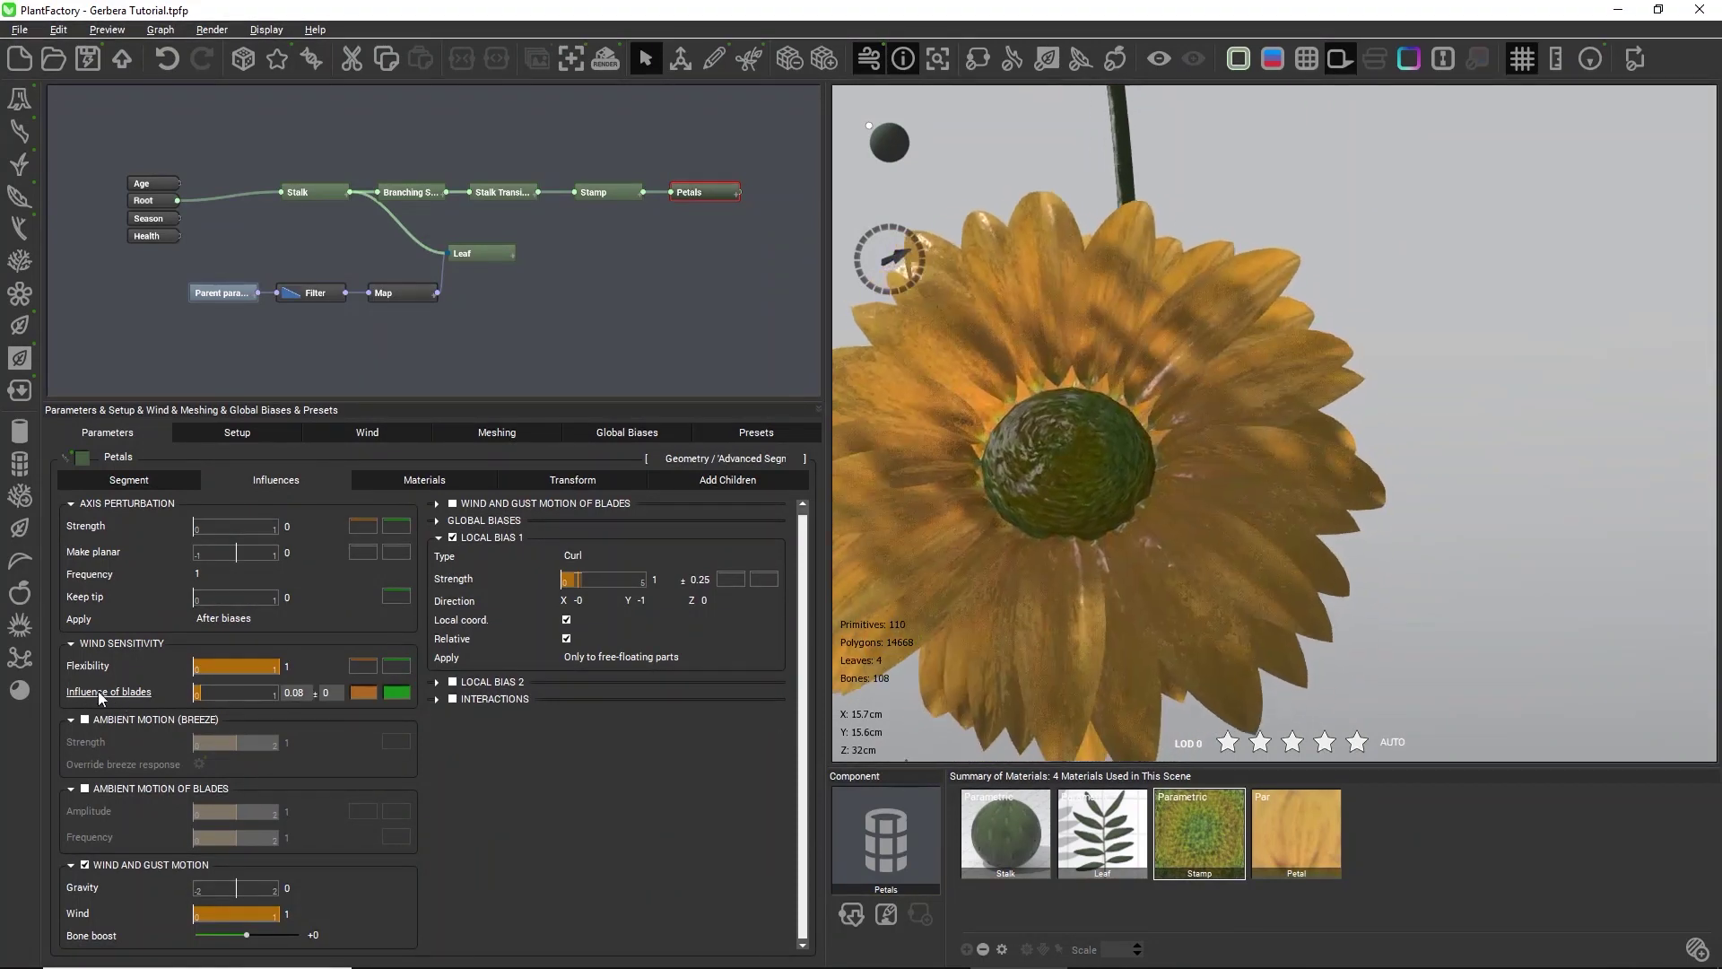
# Raise the Petals' influence of blades to 1 and check the petal motion from several angles
pyautogui.moveTo(206, 694)
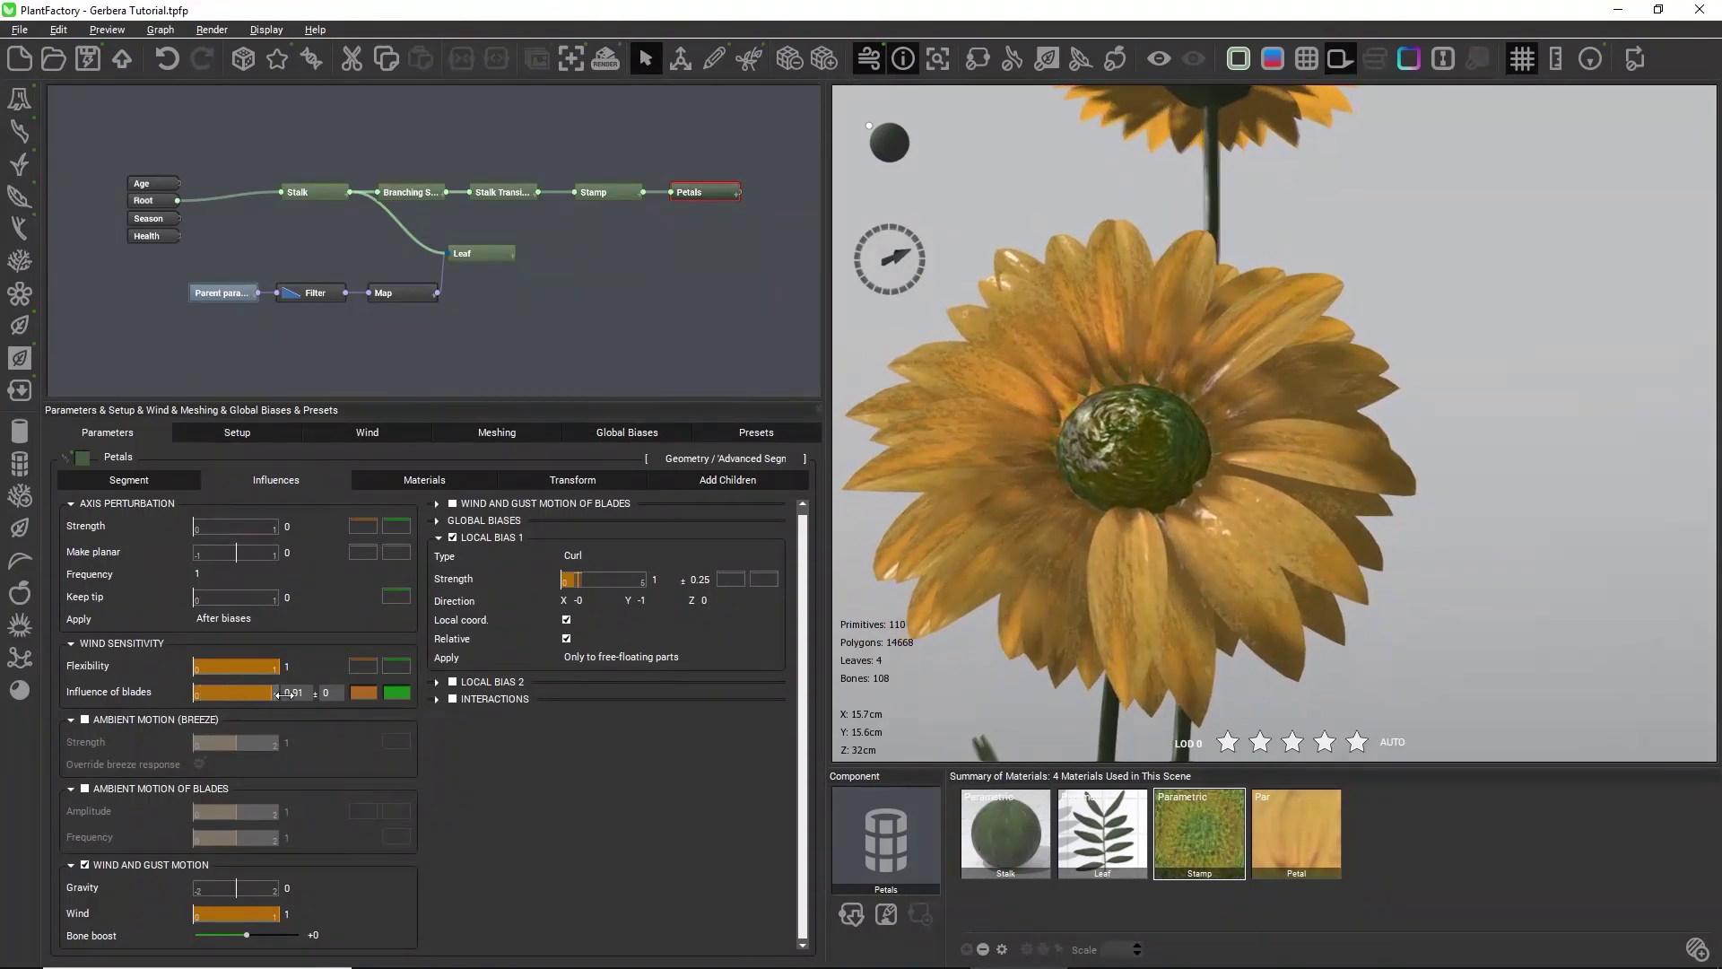
pyautogui.moveTo(285, 693); pyautogui.dragTo(323, 694)
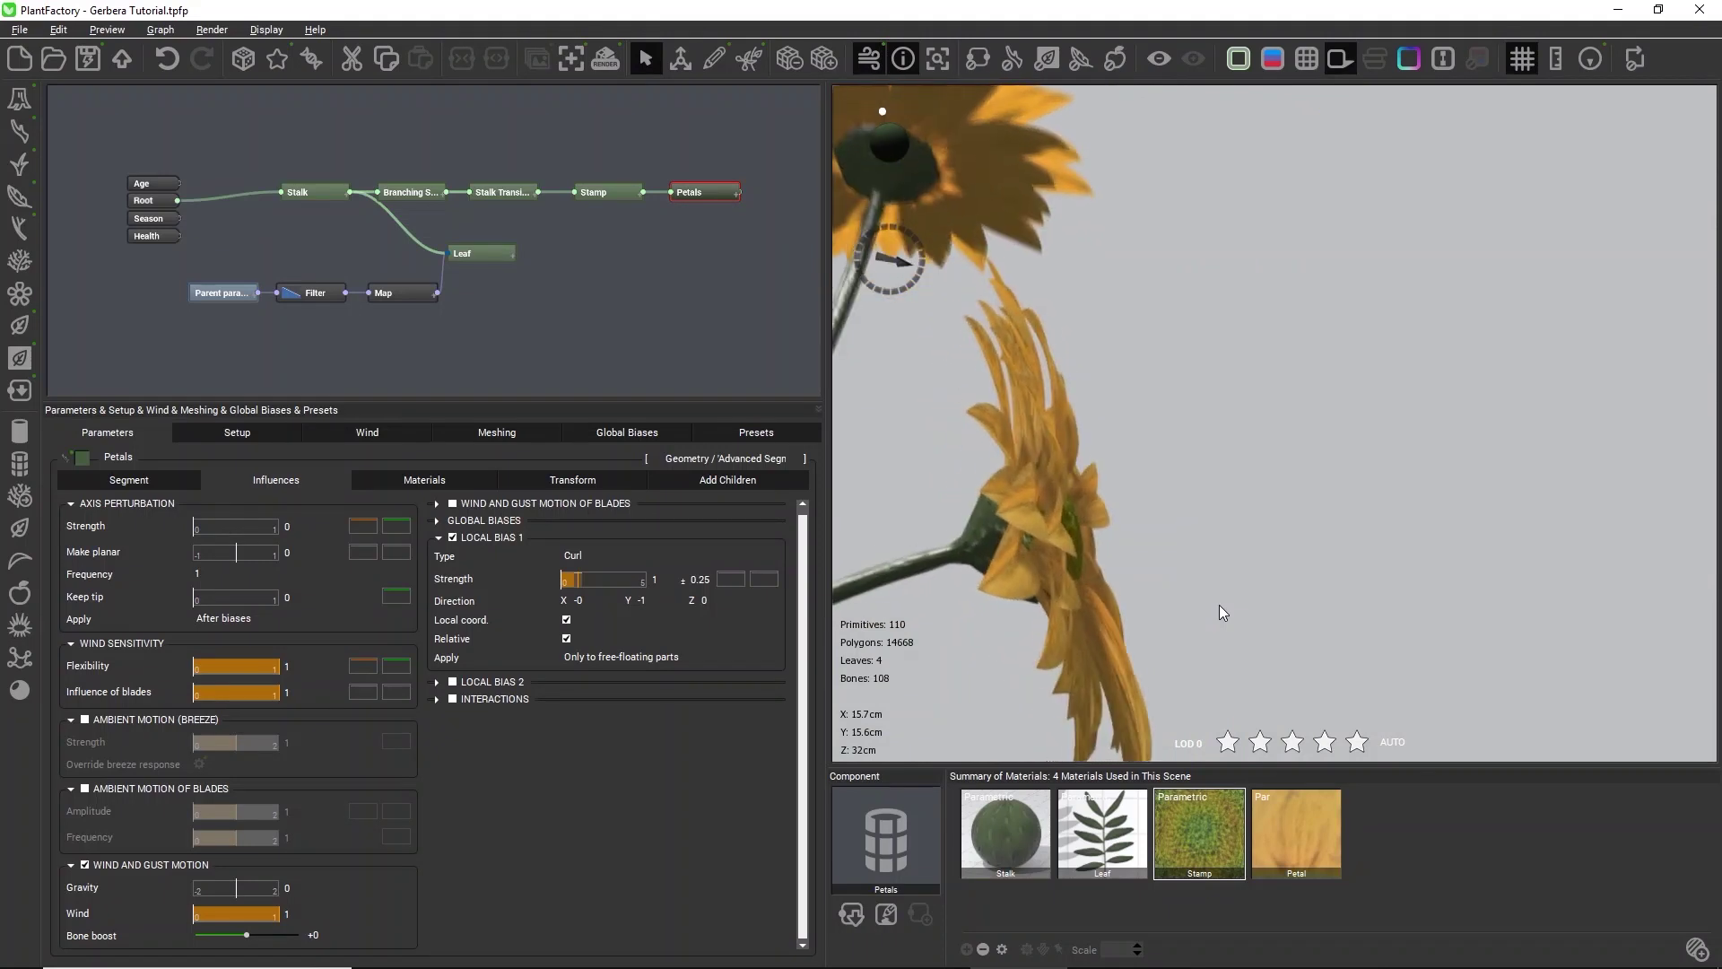
pyautogui.moveTo(1219, 605); pyautogui.dragTo(978, 644)
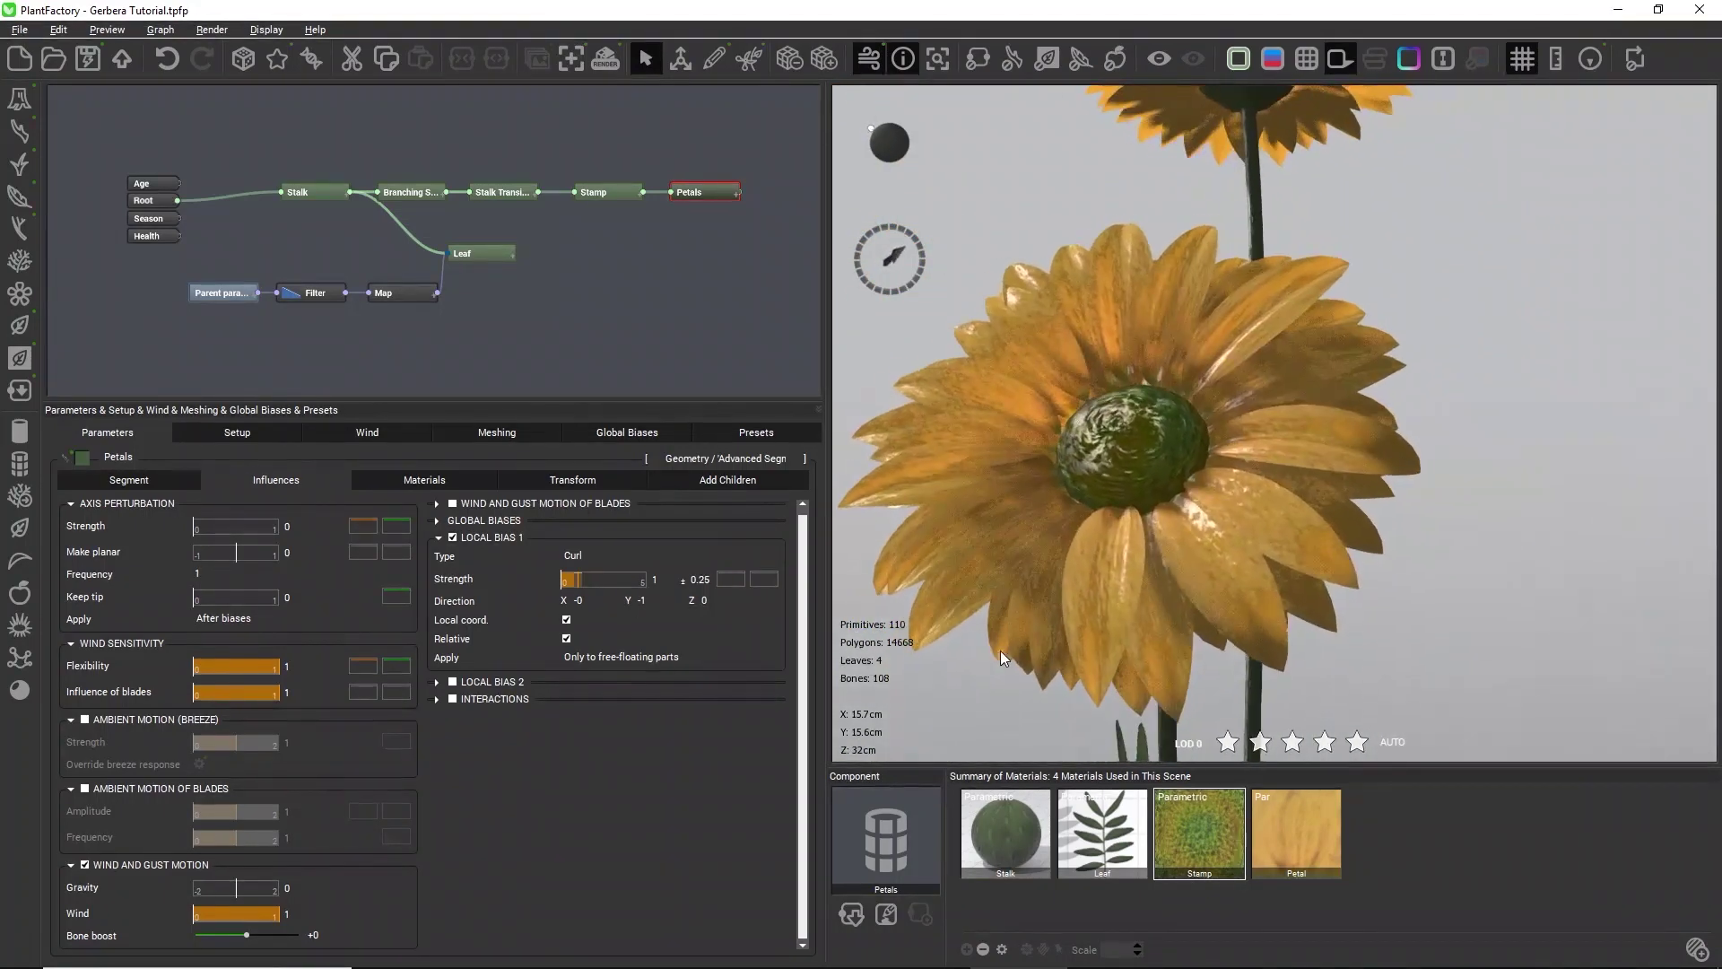
# Enable the Petals' wind and gust motion of blades, trying the influence of blades at 0.04 and at 1
pyautogui.moveTo(265, 696); pyautogui.dragTo(194, 703)
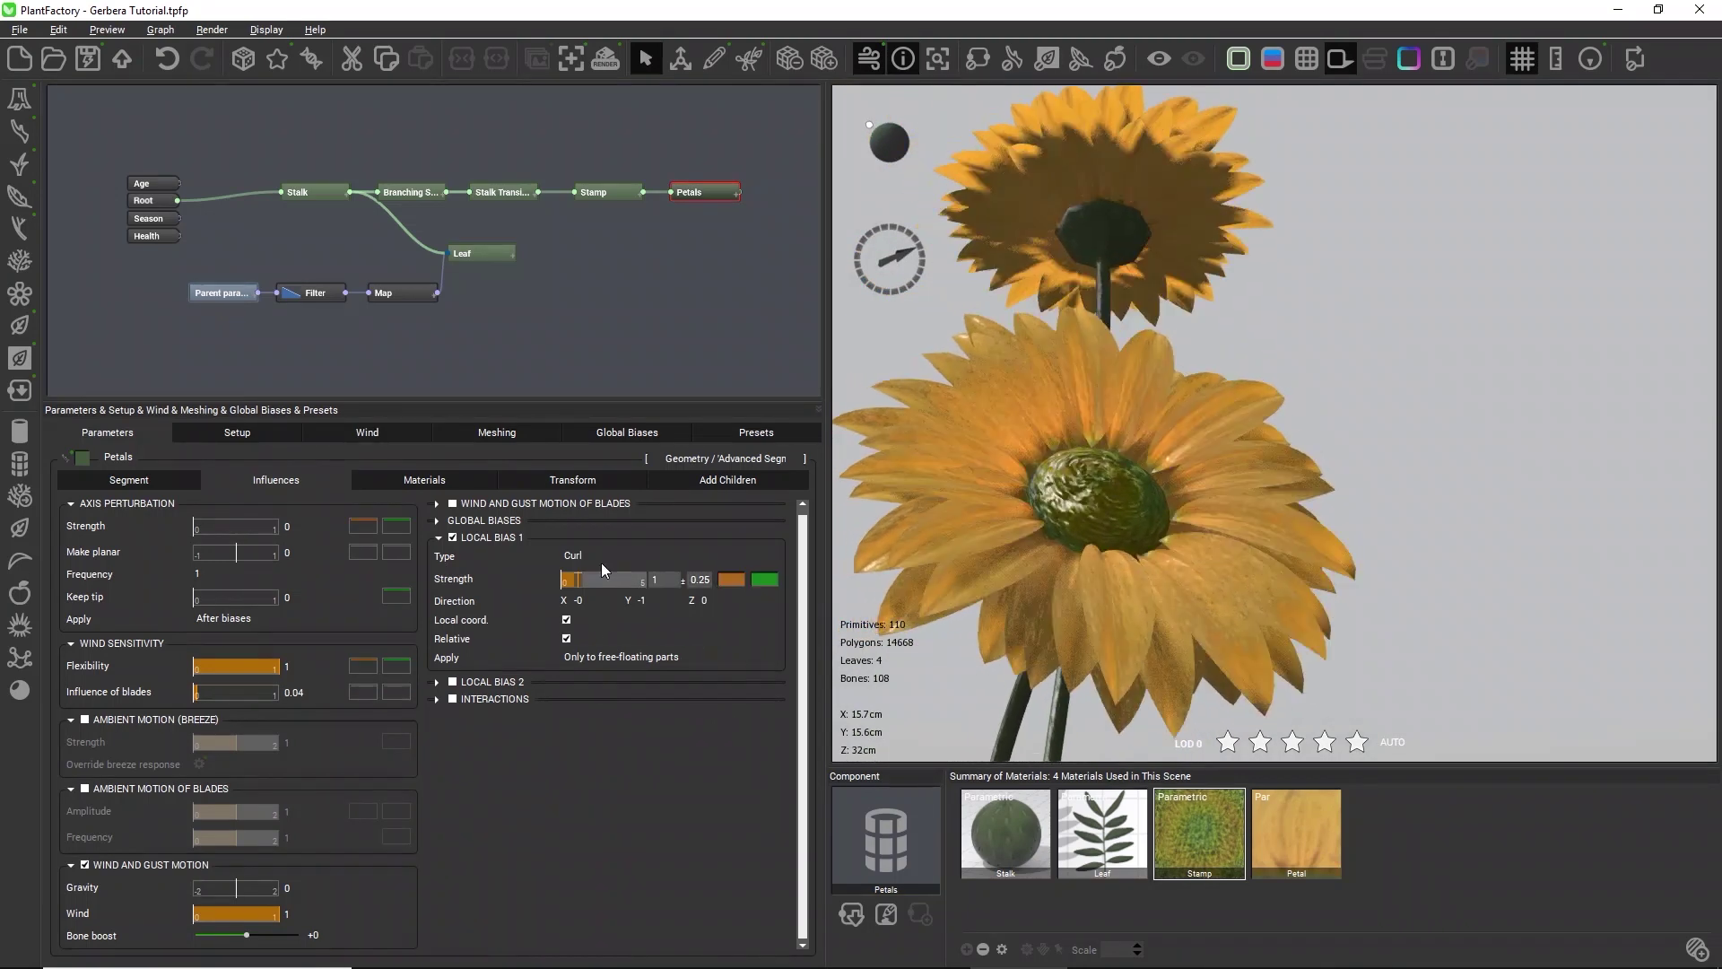
pyautogui.click(453, 503)
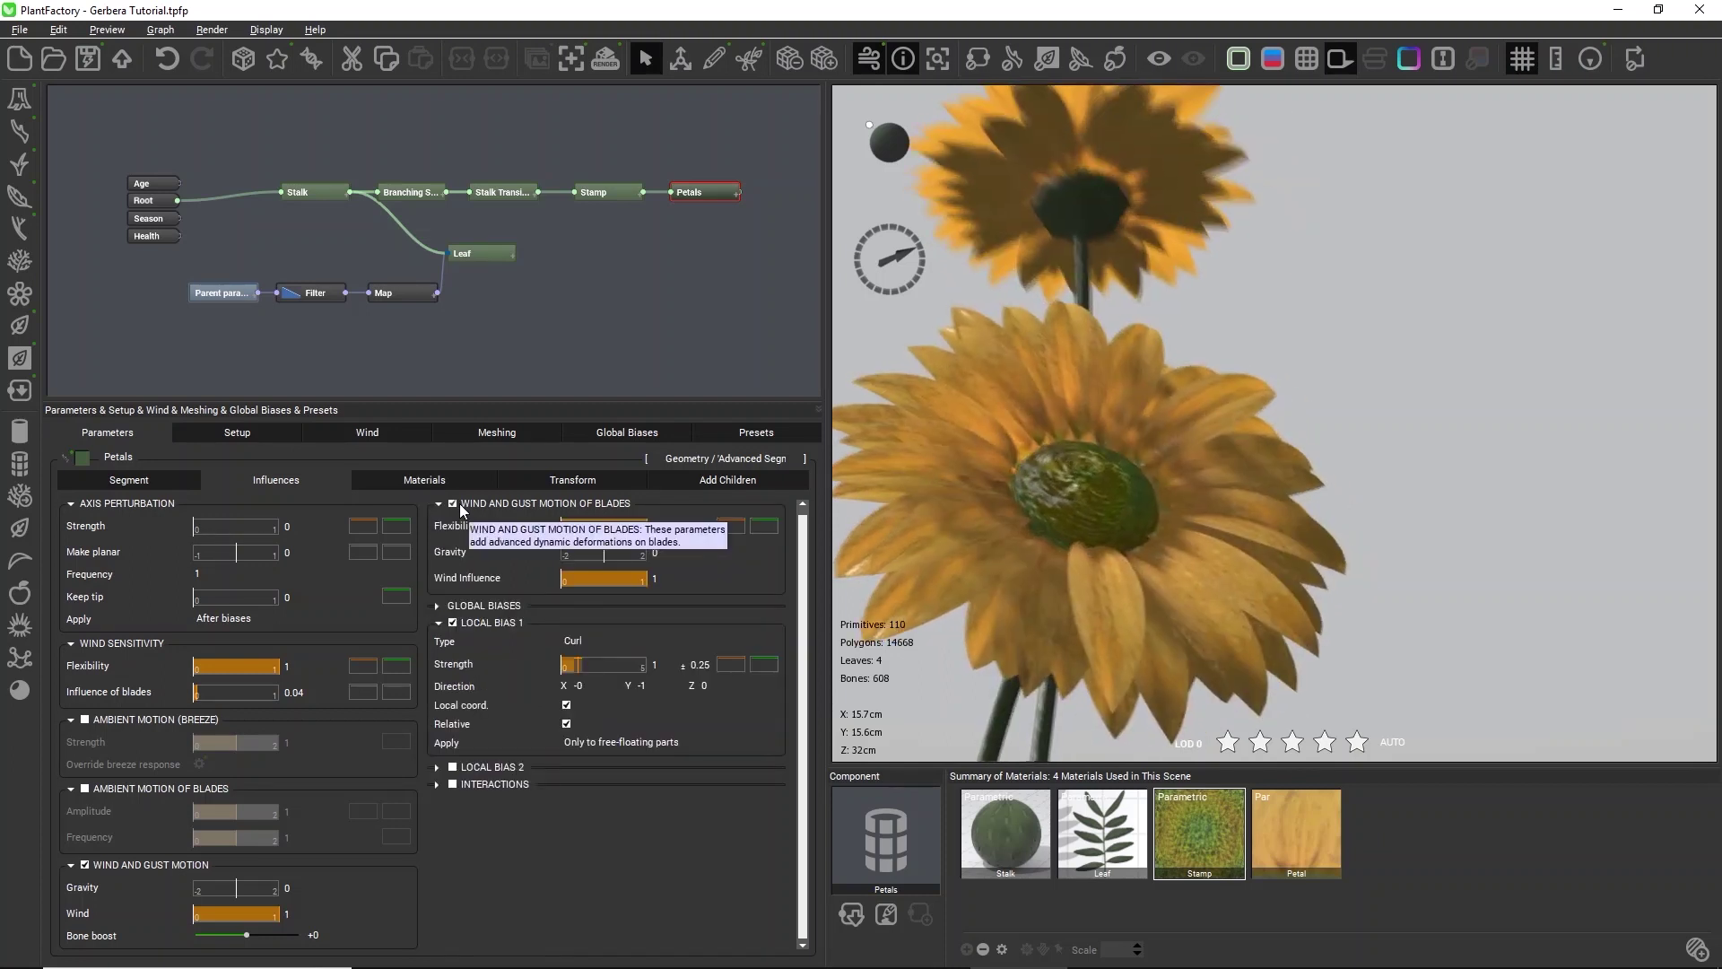
pyautogui.click(304, 693)
pyautogui.write('1')
pyautogui.press('Return')
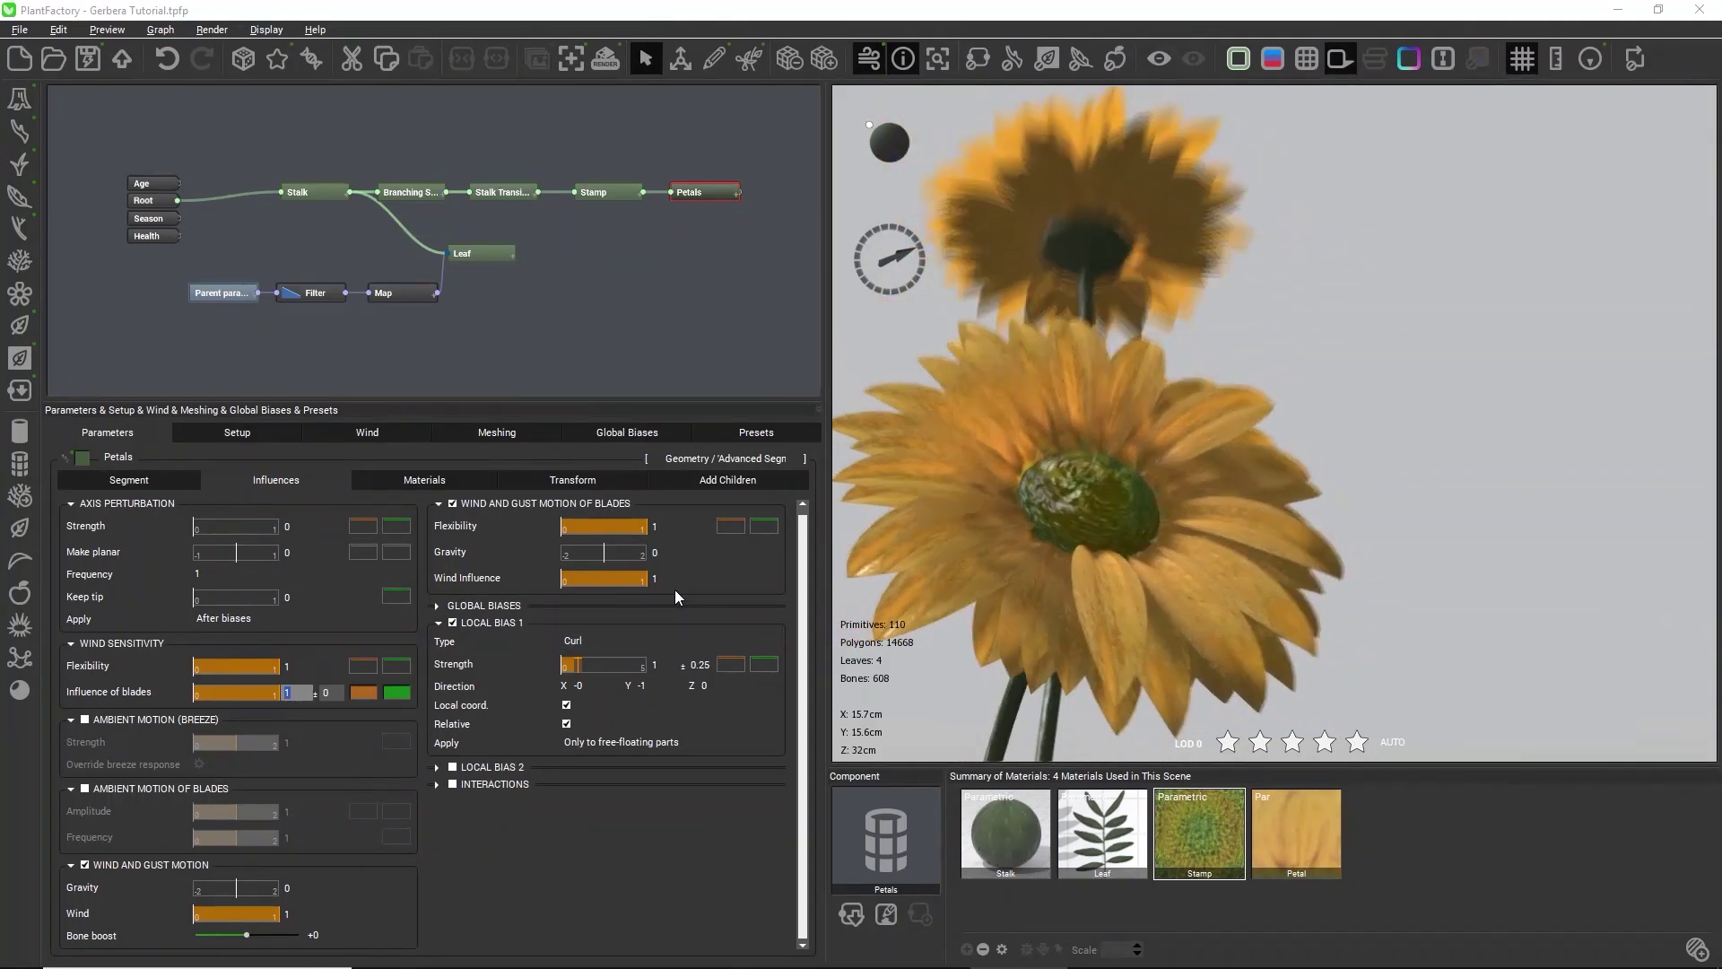
# Try a wind influence of 10 and a gravity of 5 for the Petals' wind and gust motion of blades
pyautogui.click(677, 581)
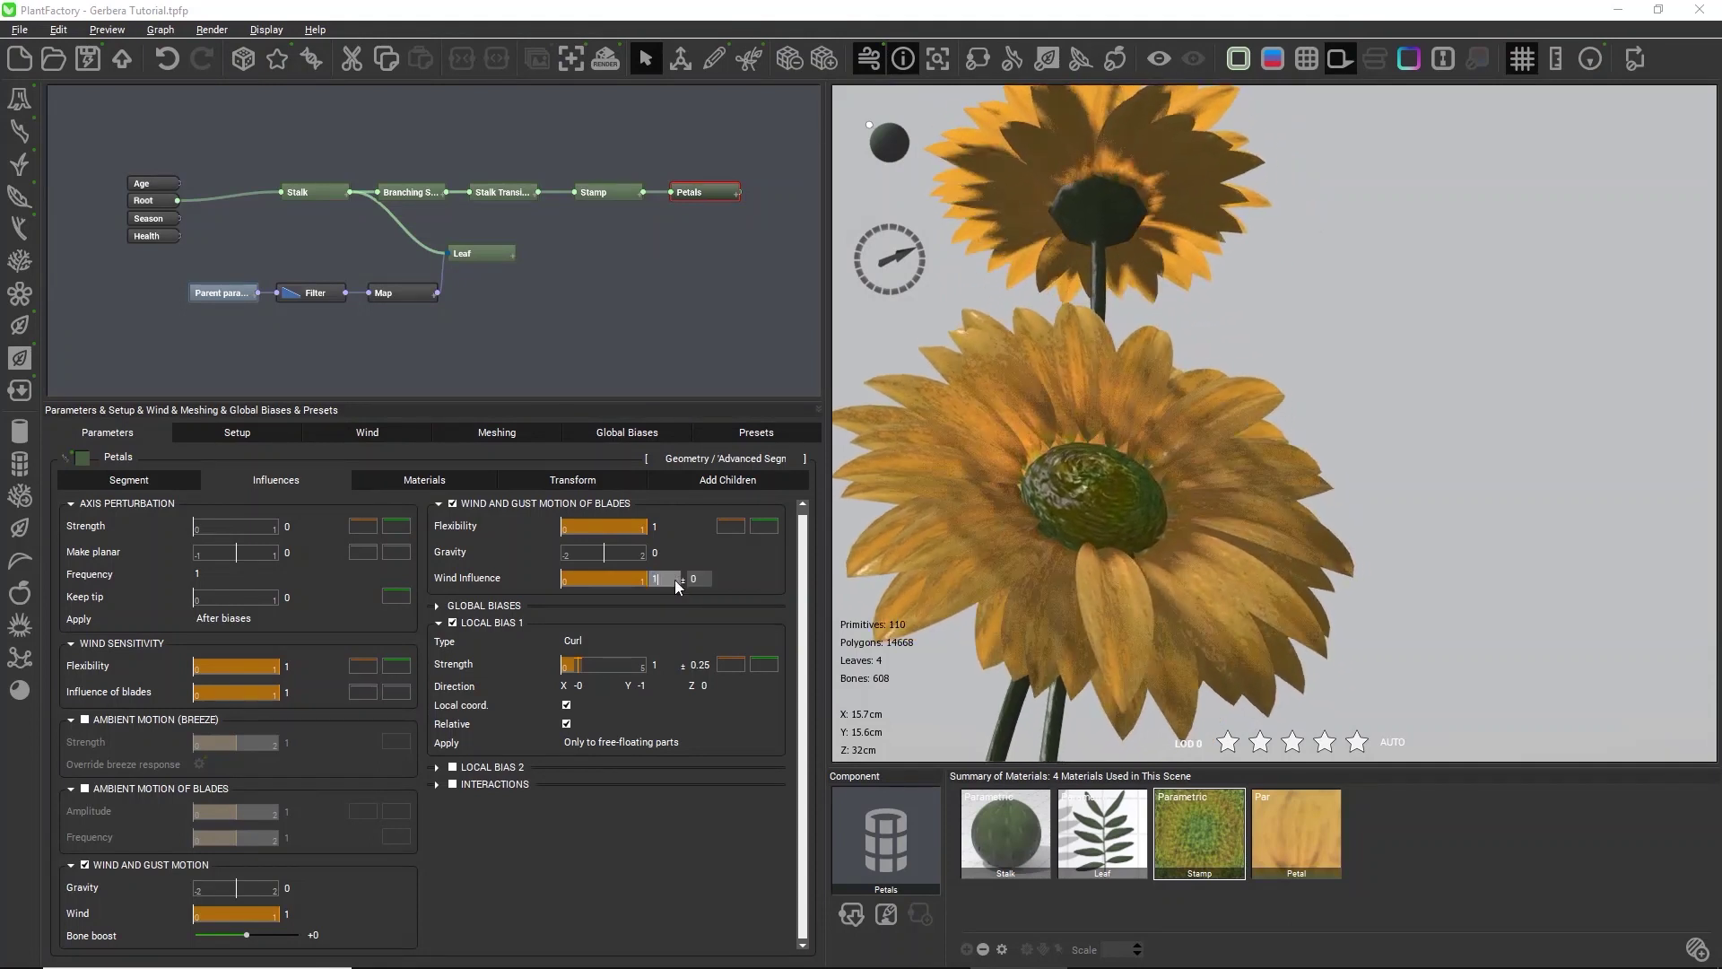
pyautogui.write('0')
pyautogui.press('Return')
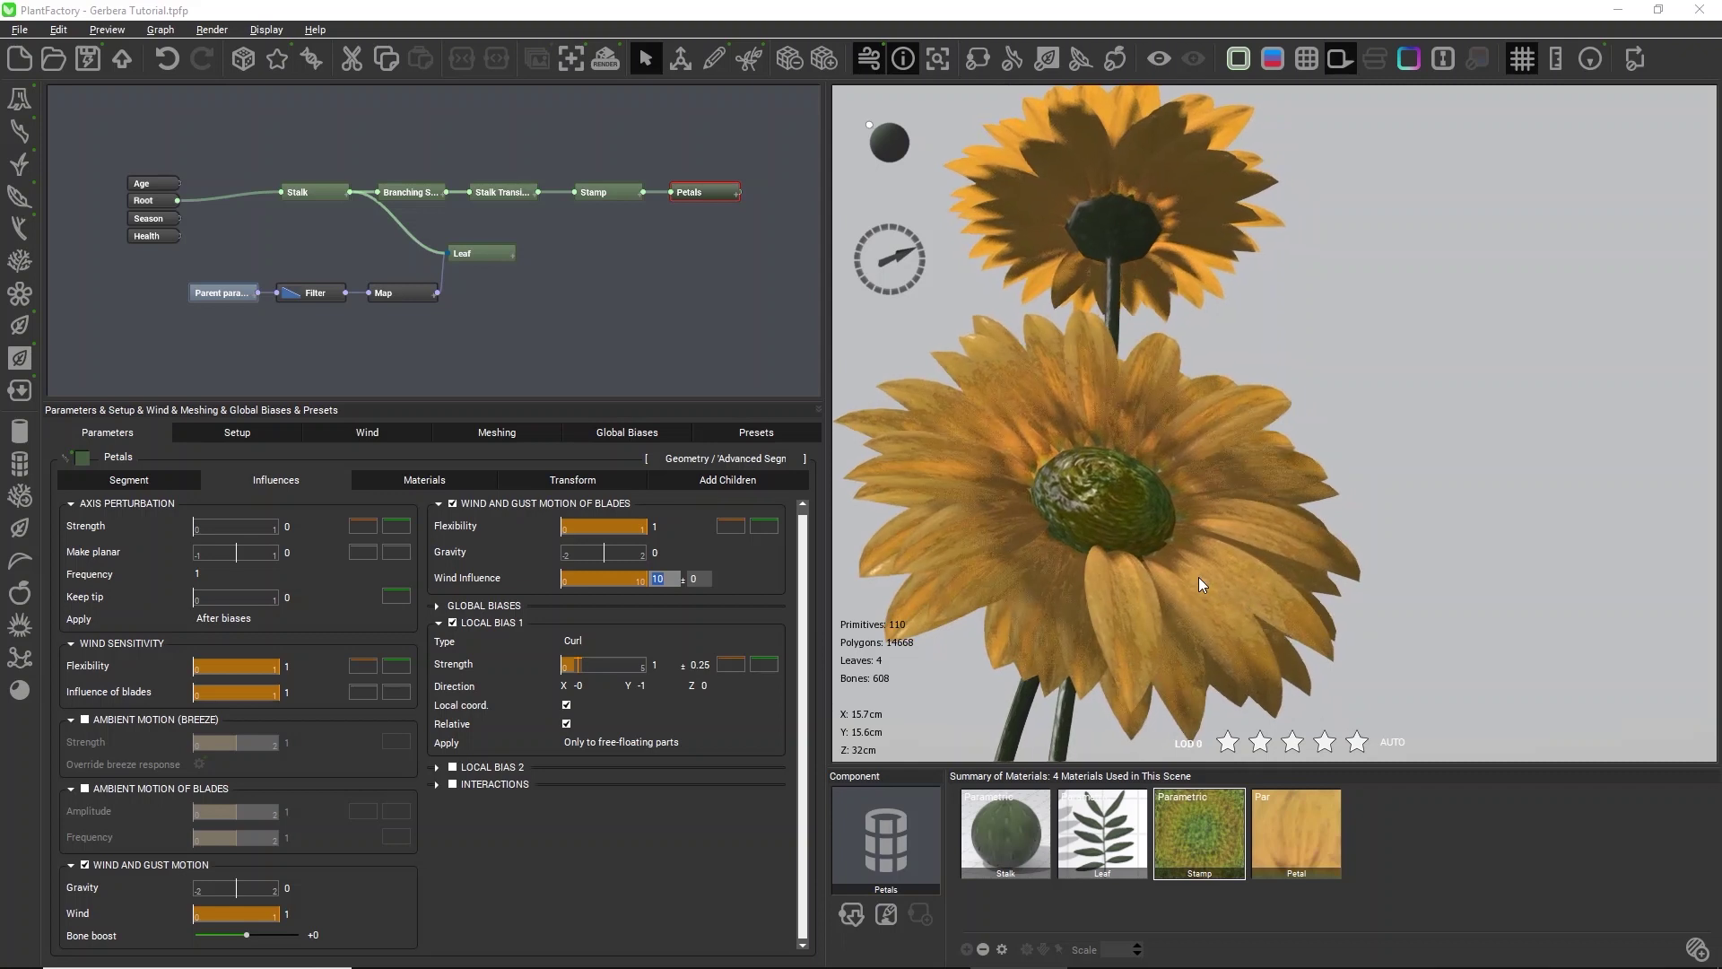
pyautogui.click(656, 553)
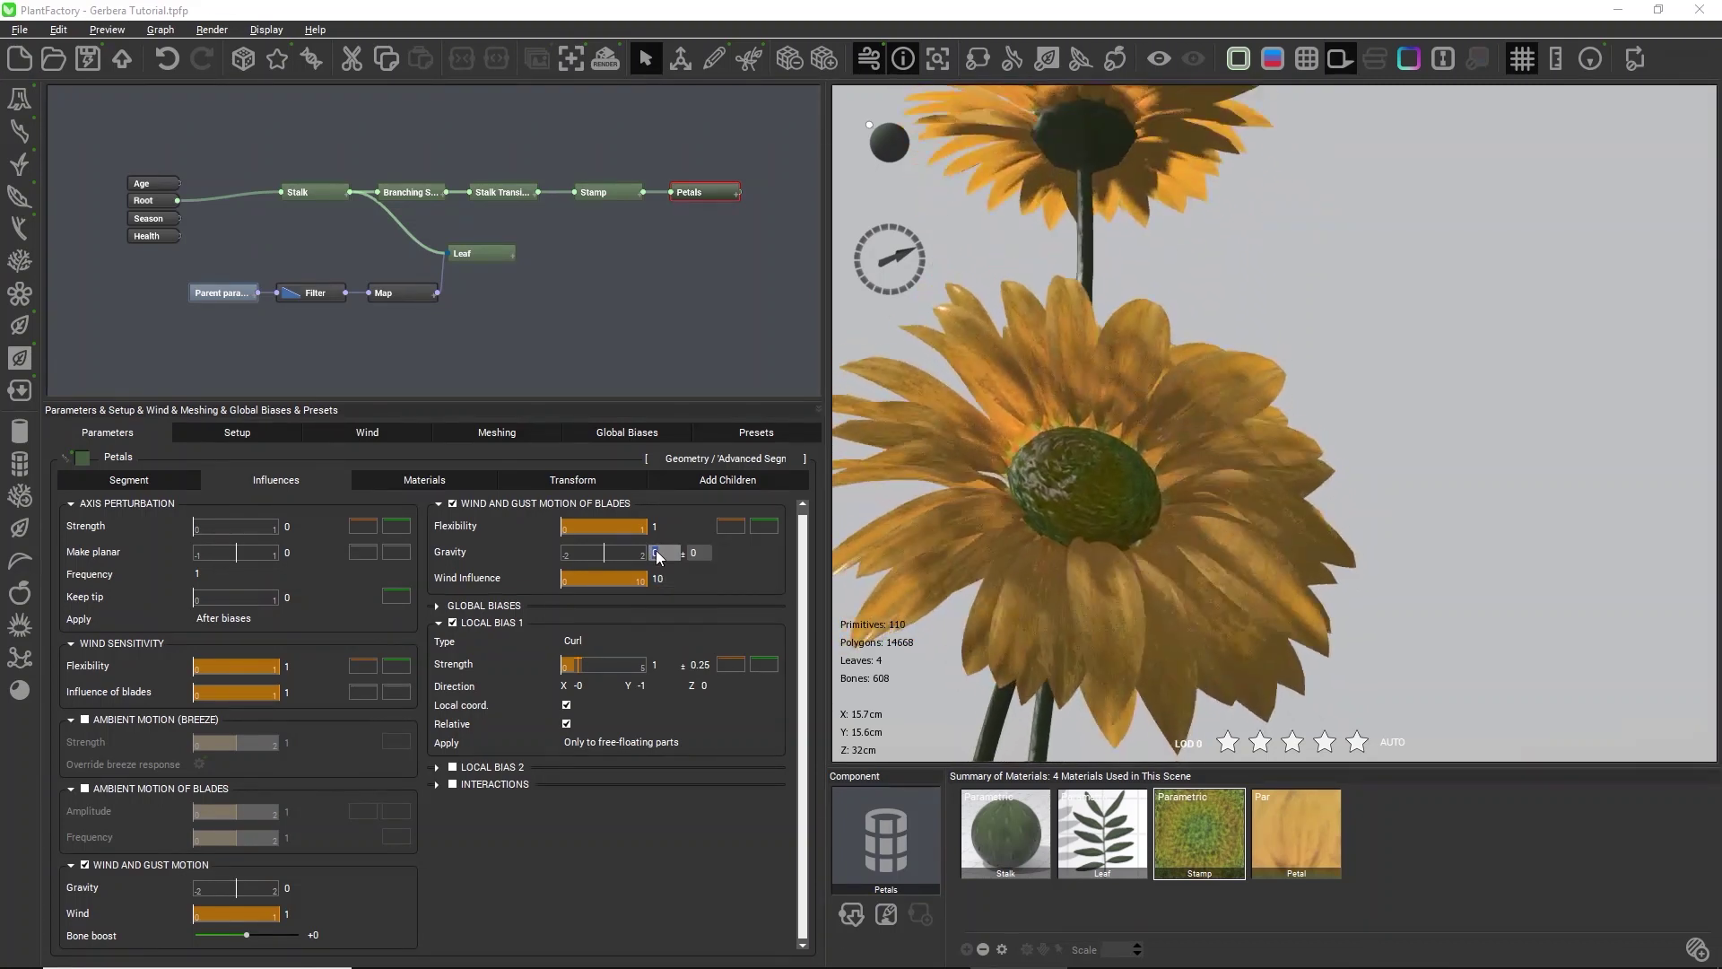
pyautogui.write('5')
pyautogui.press('Return')
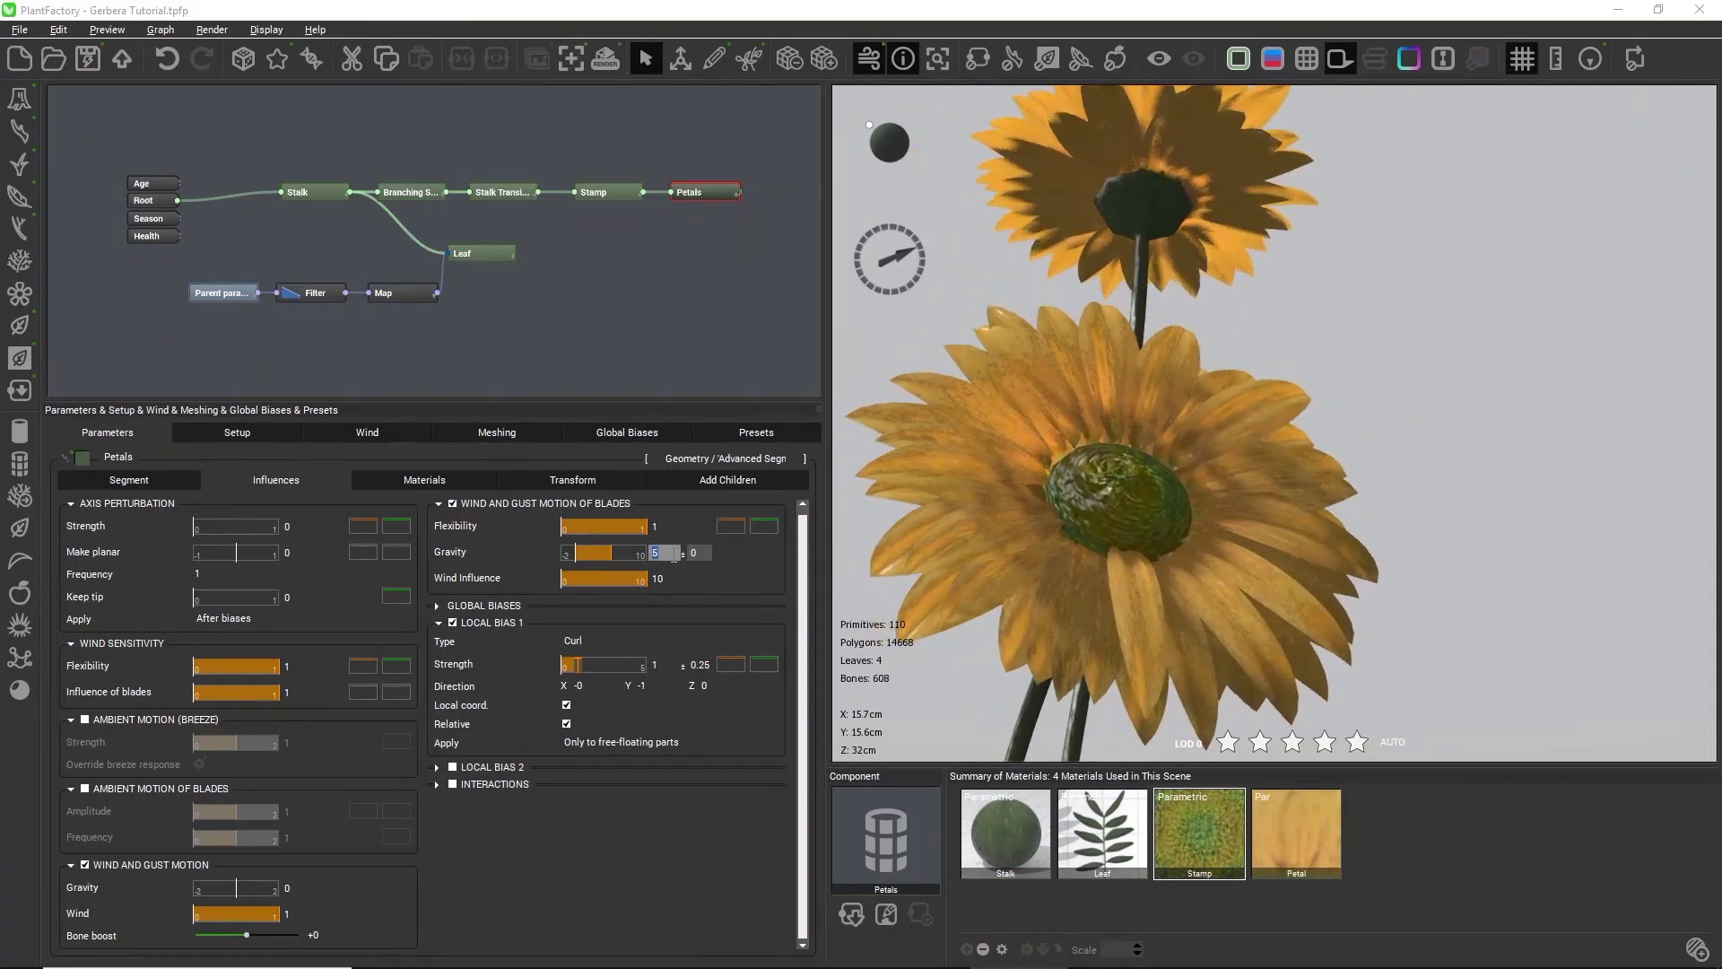
# Reset the Petals' blade gravity to 0 and wind influence to 1, and disable their wind and gust motion of blades
pyautogui.write('0')
pyautogui.press('Tab')
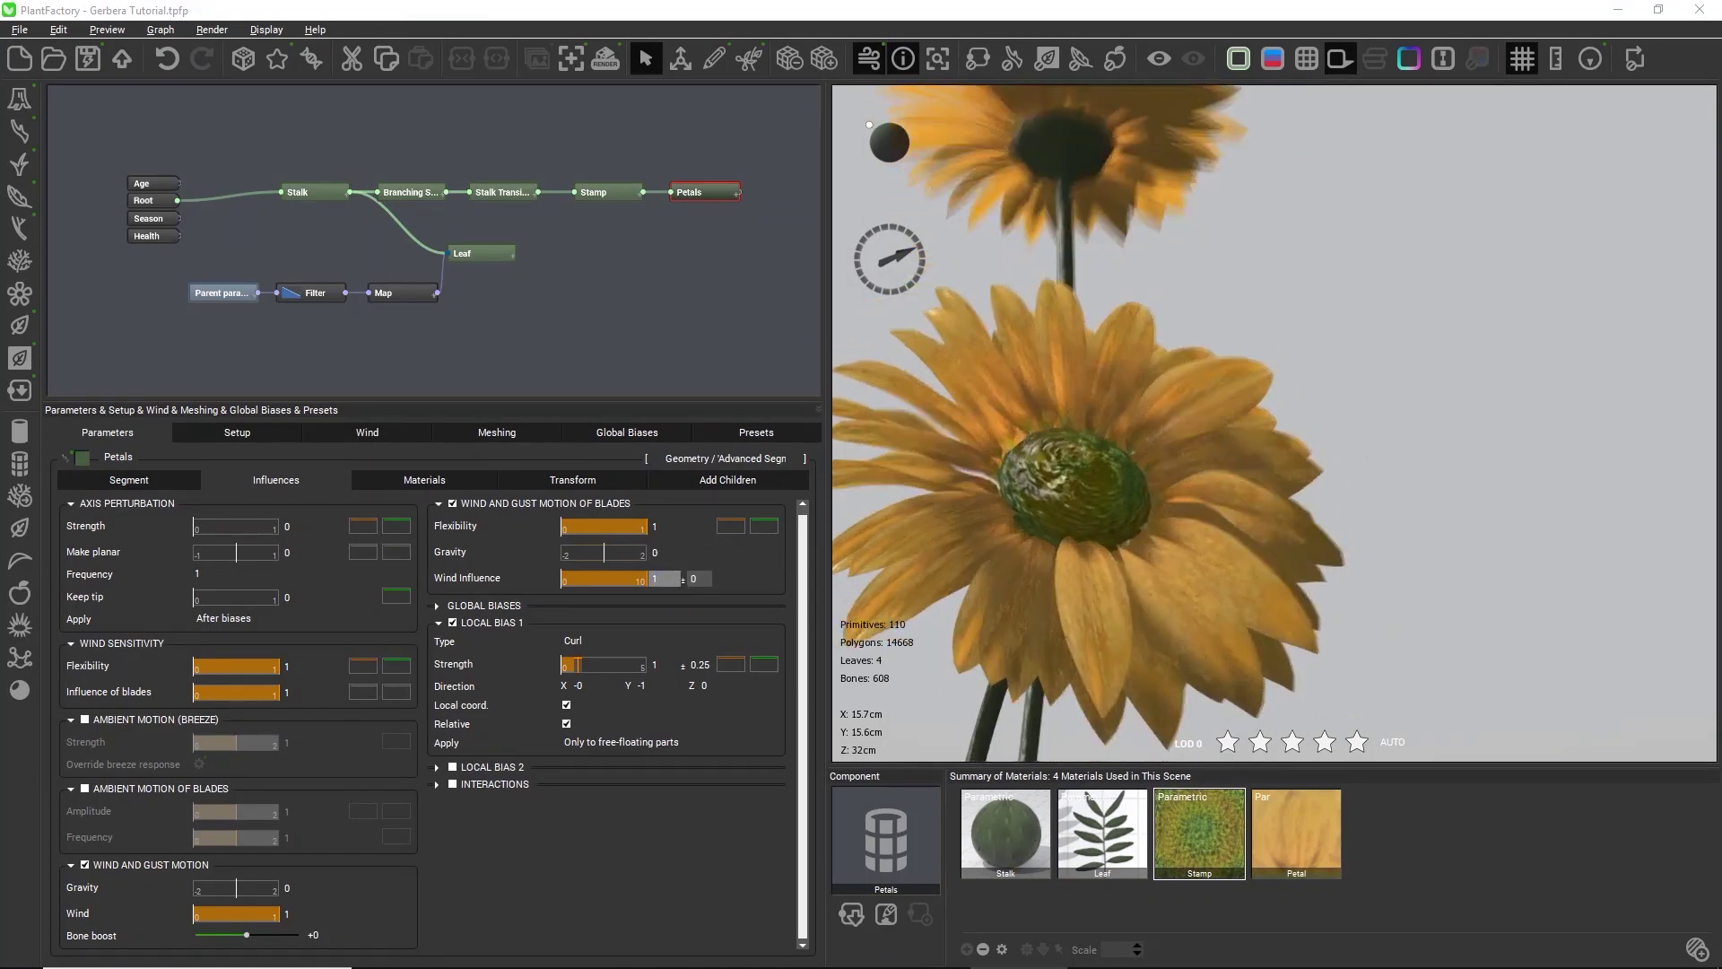
pyautogui.click(519, 505)
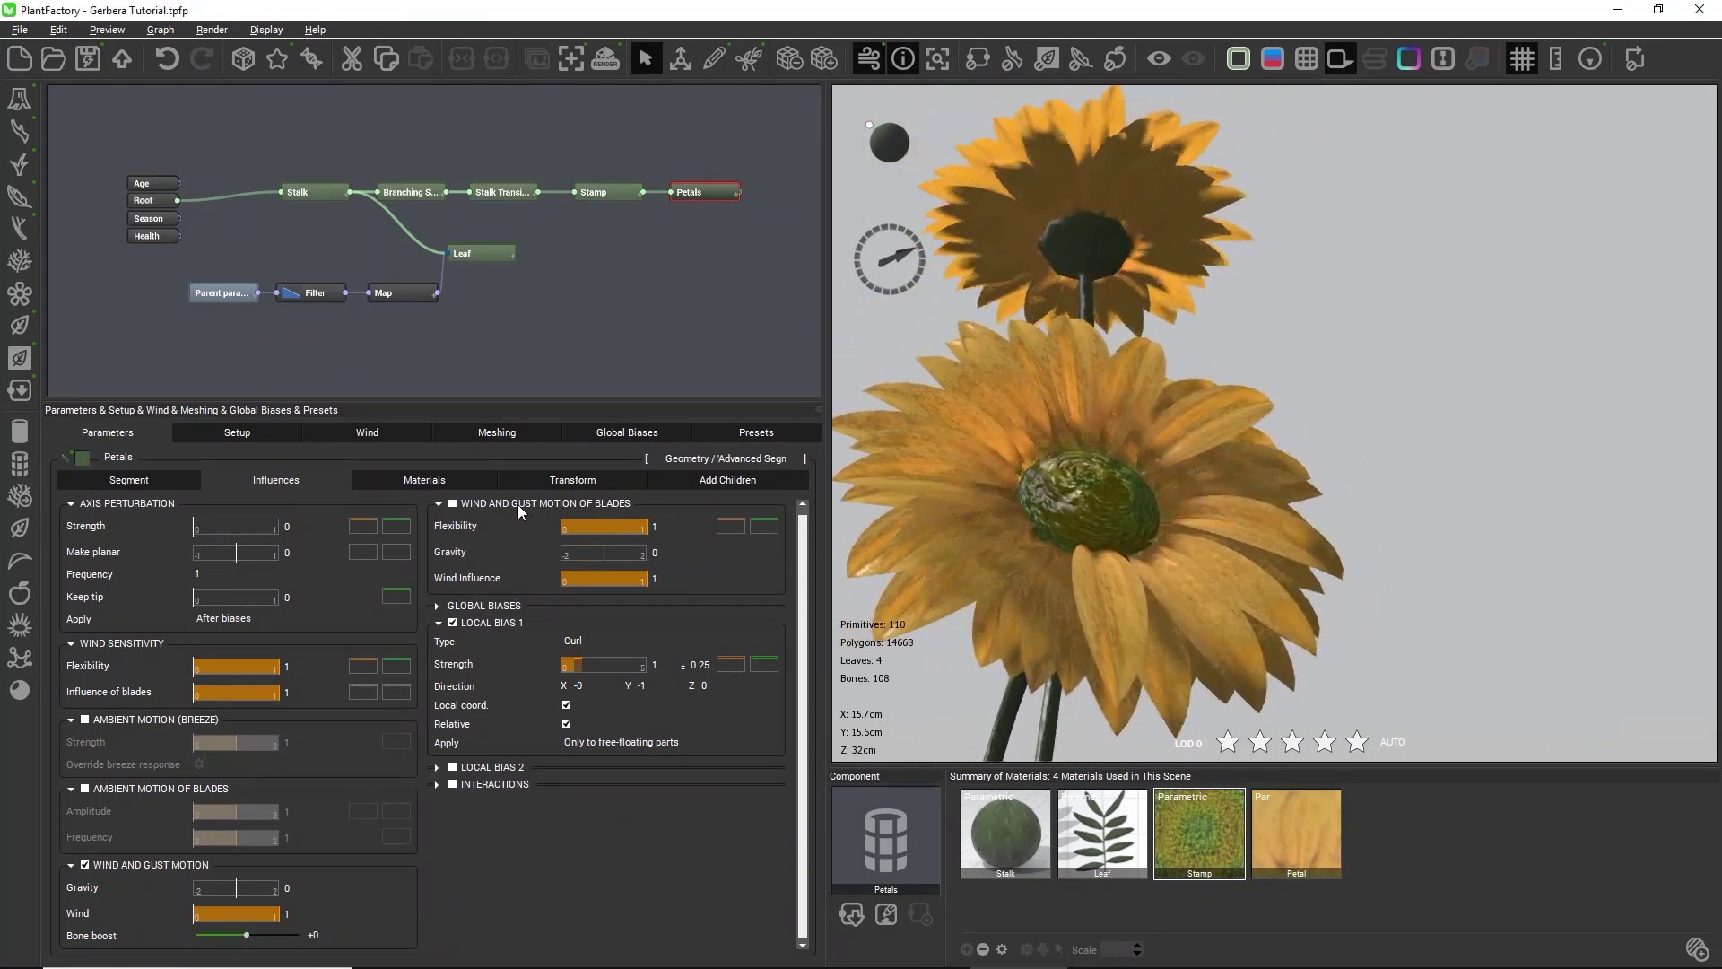
# Try the segments' overall breeze speed at 100% and at 50%, and review their advanced breeze response without changing it
pyautogui.click(370, 436)
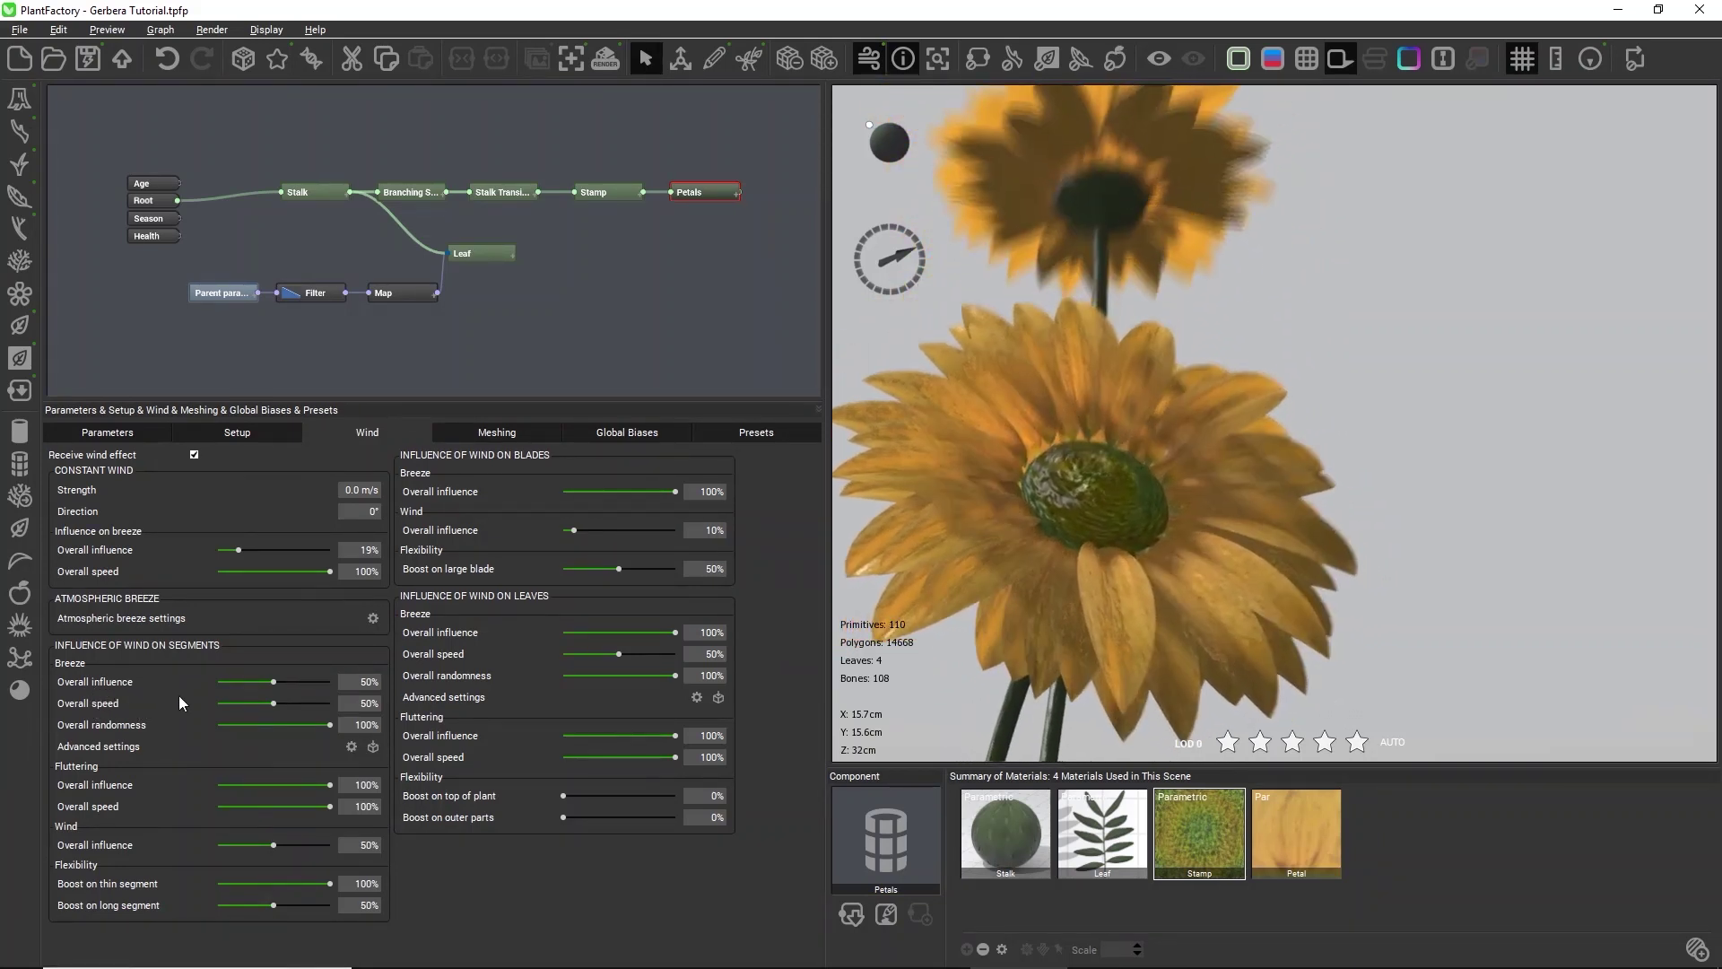
pyautogui.moveTo(273, 704); pyautogui.dragTo(376, 699)
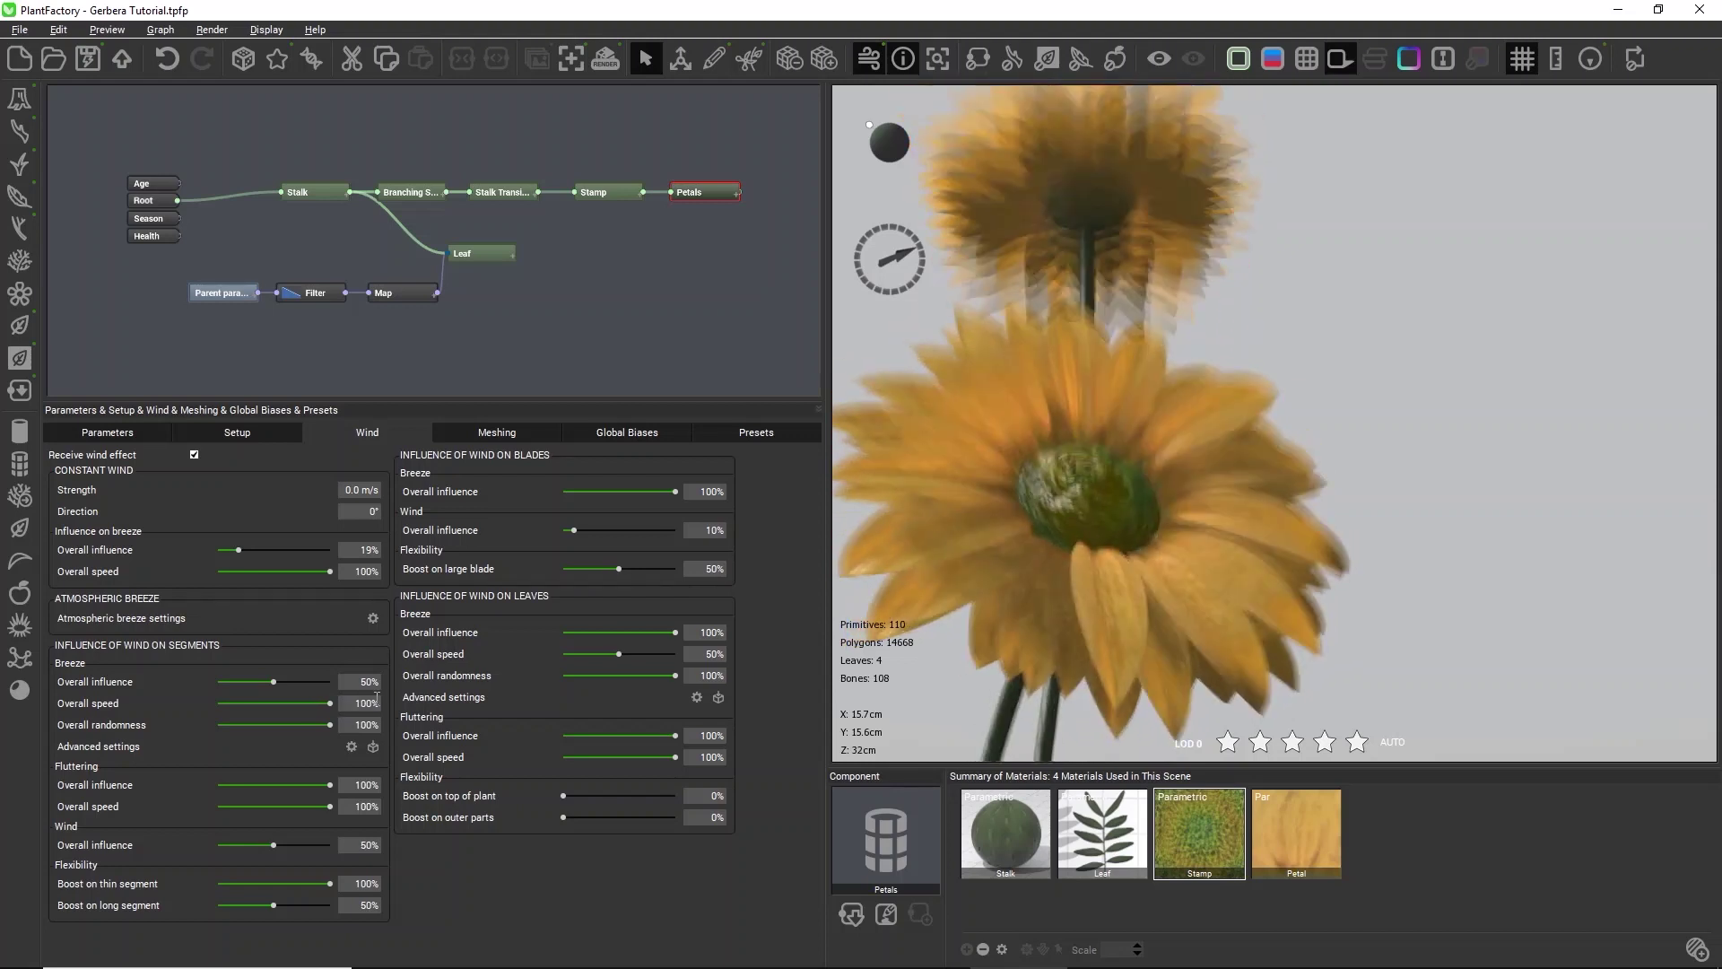
pyautogui.doubleClick(368, 703)
pyautogui.write('50')
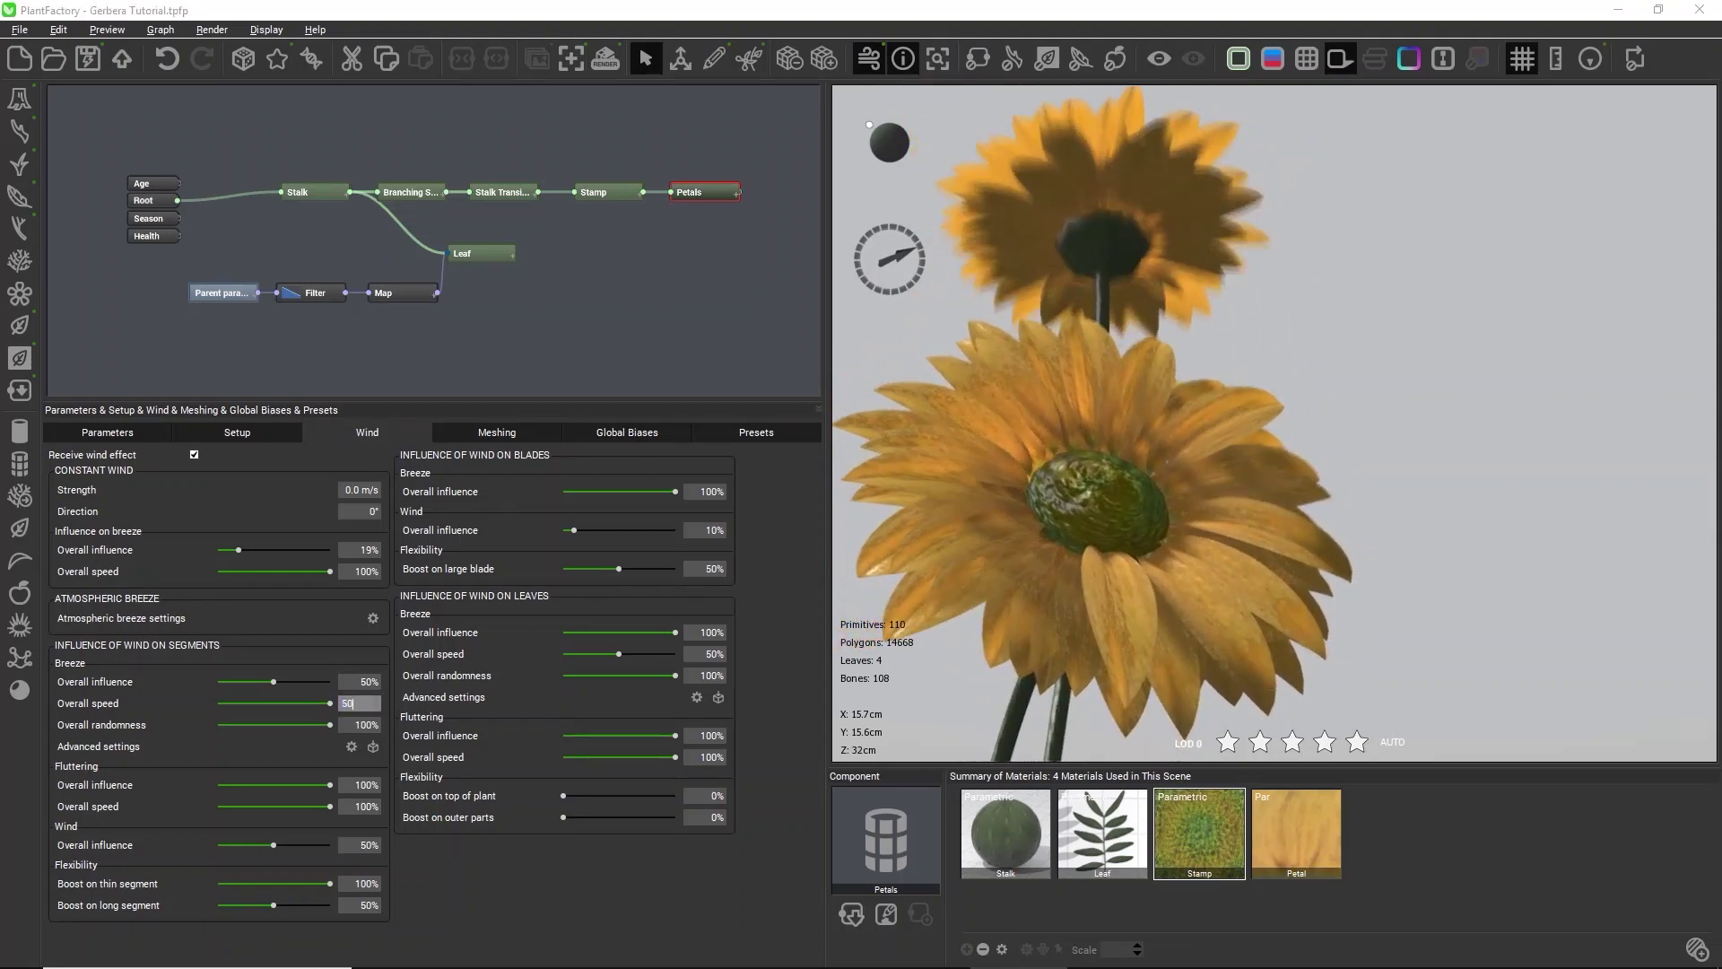
pyautogui.press('Return')
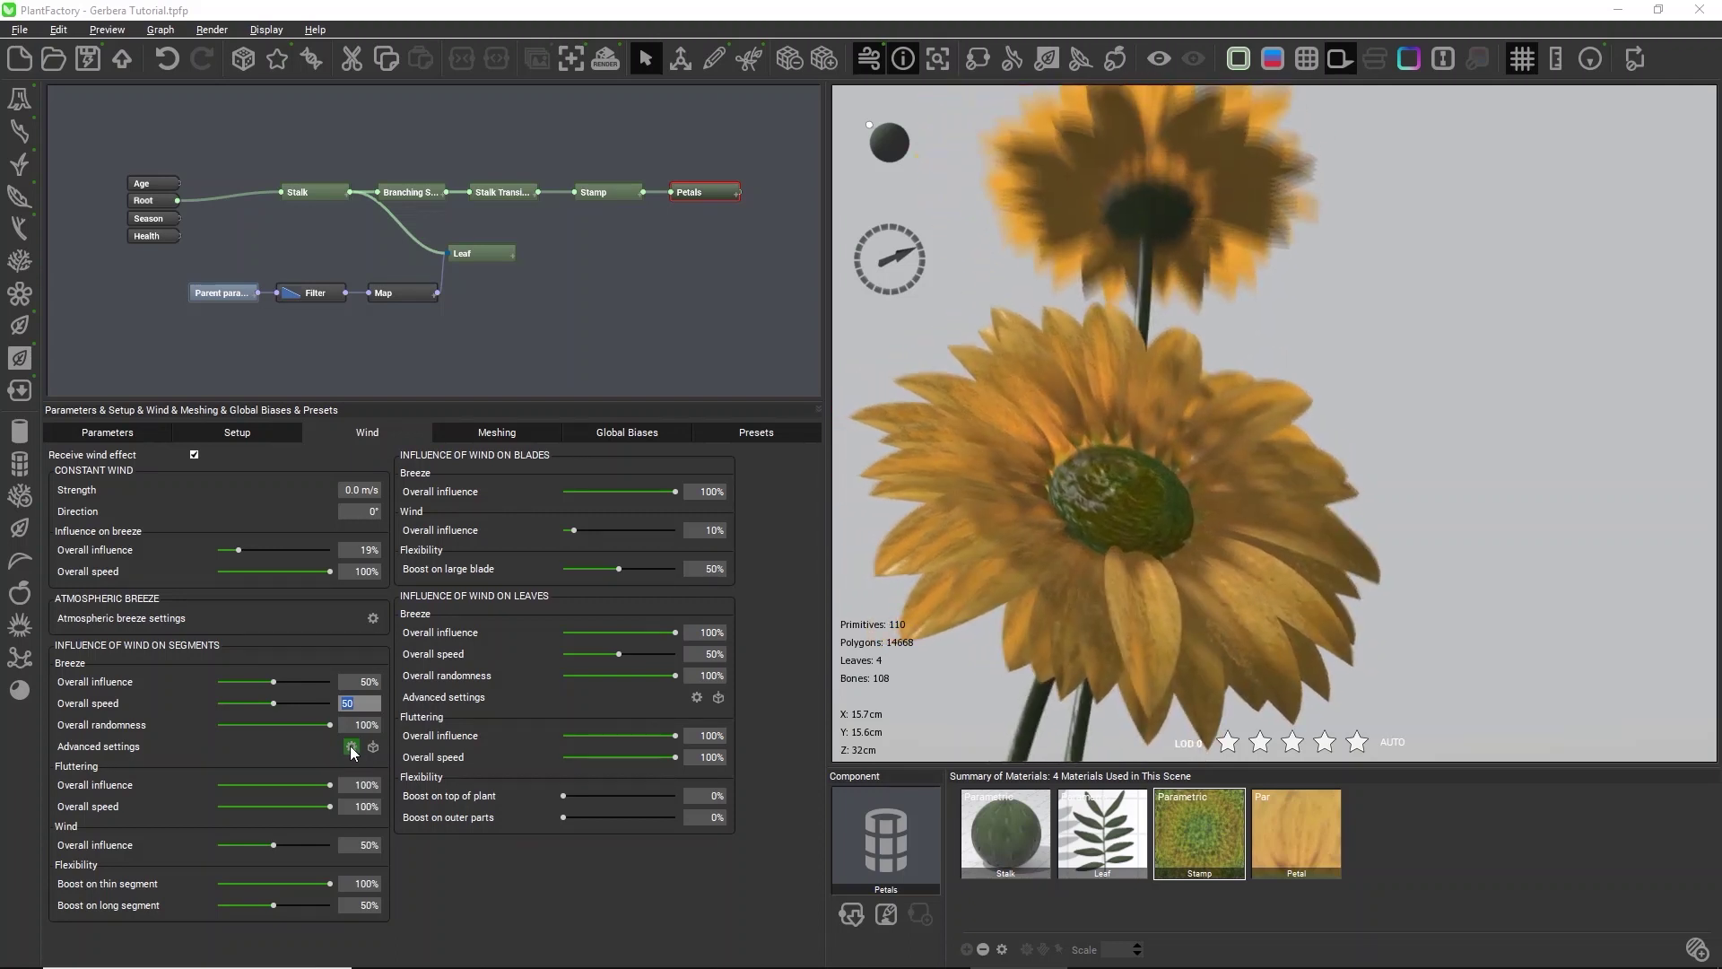
pyautogui.click(351, 746)
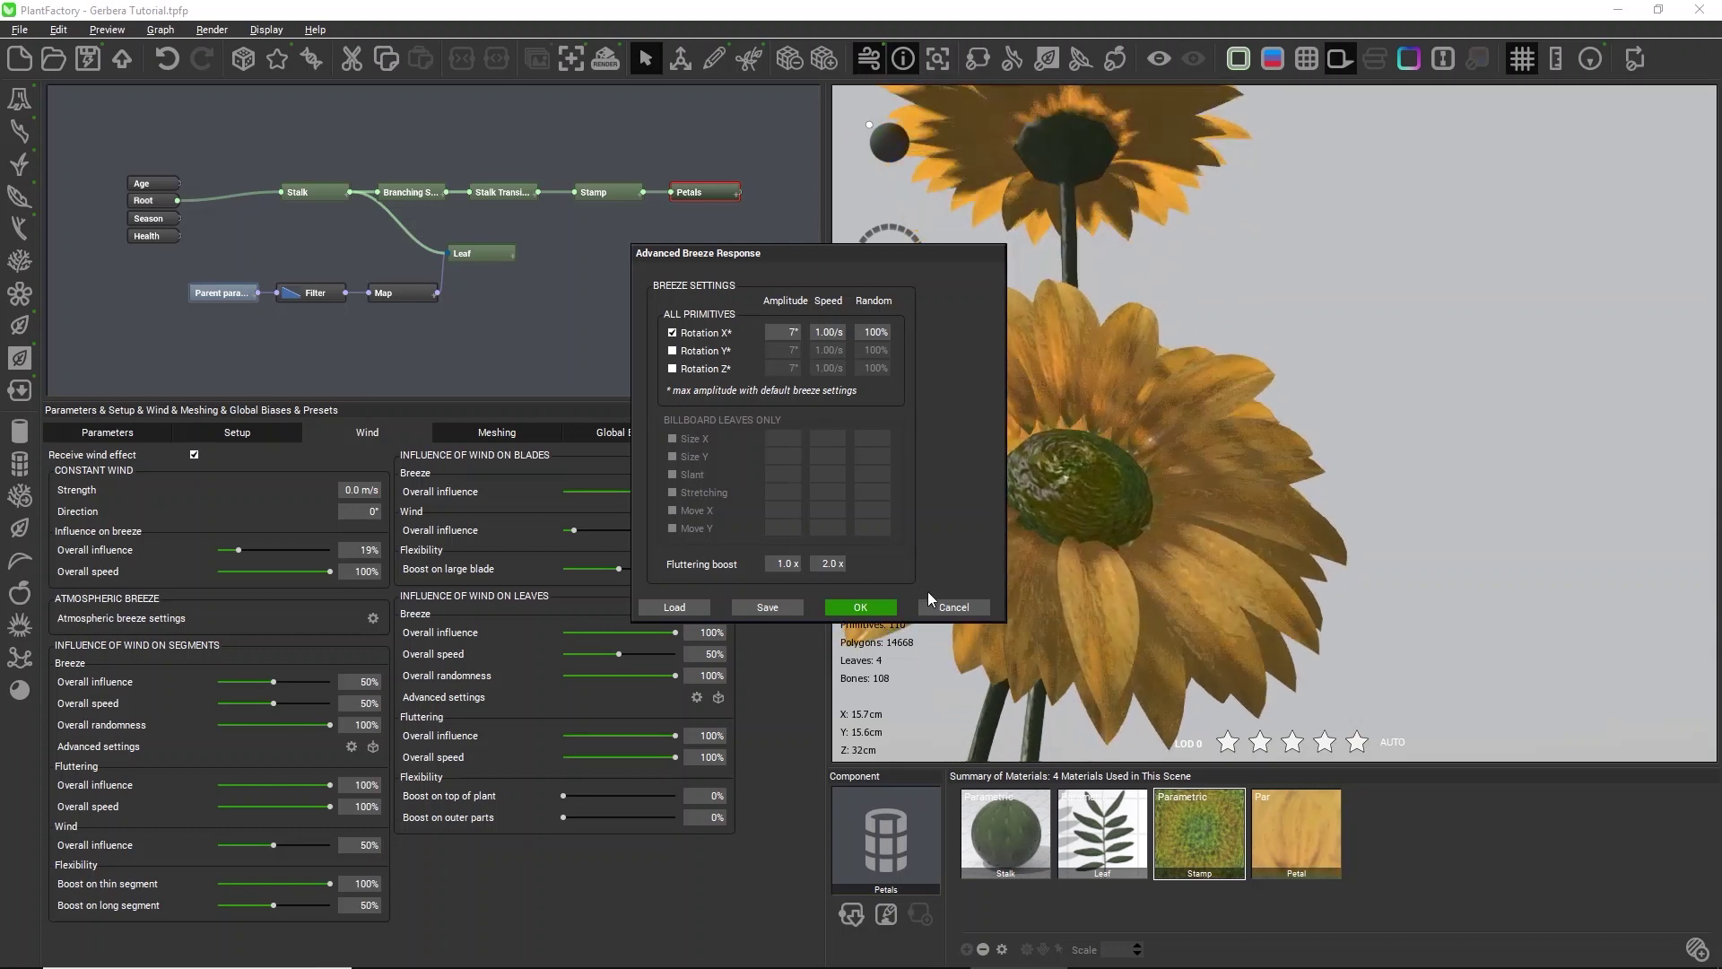
pyautogui.click(960, 606)
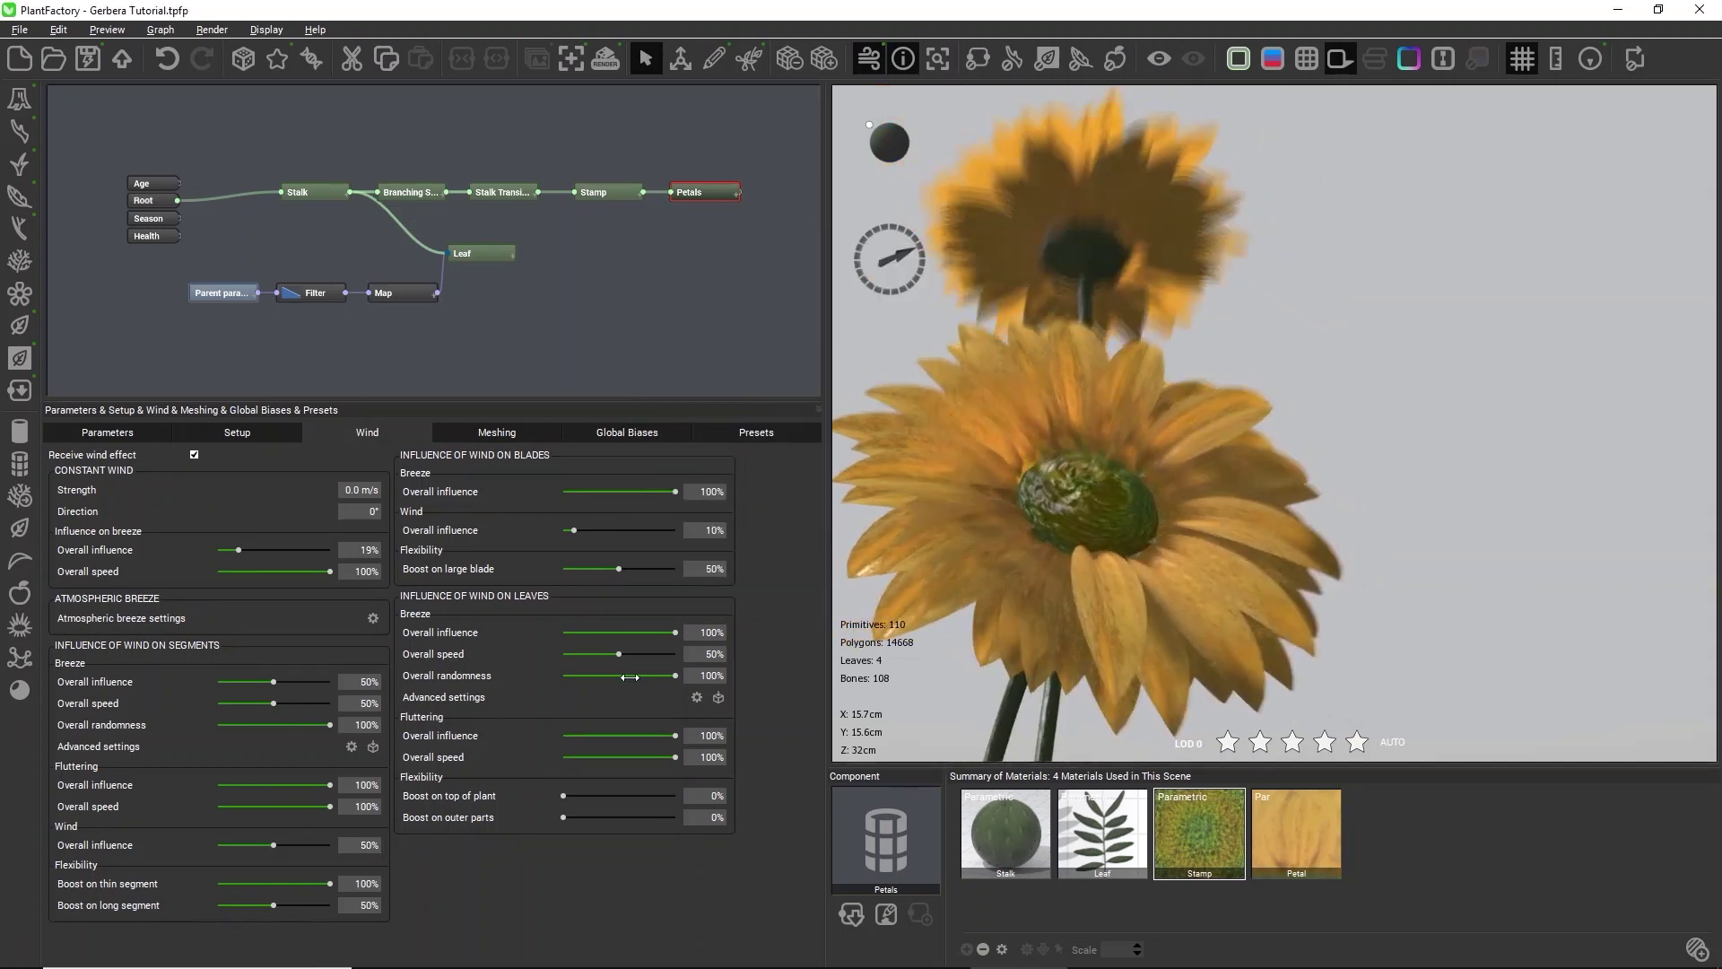
# Deselect all nodes, try the segments' overall breeze randomness at 0% and at 100%, and view the plant's motion from other angles
pyautogui.click(766, 208)
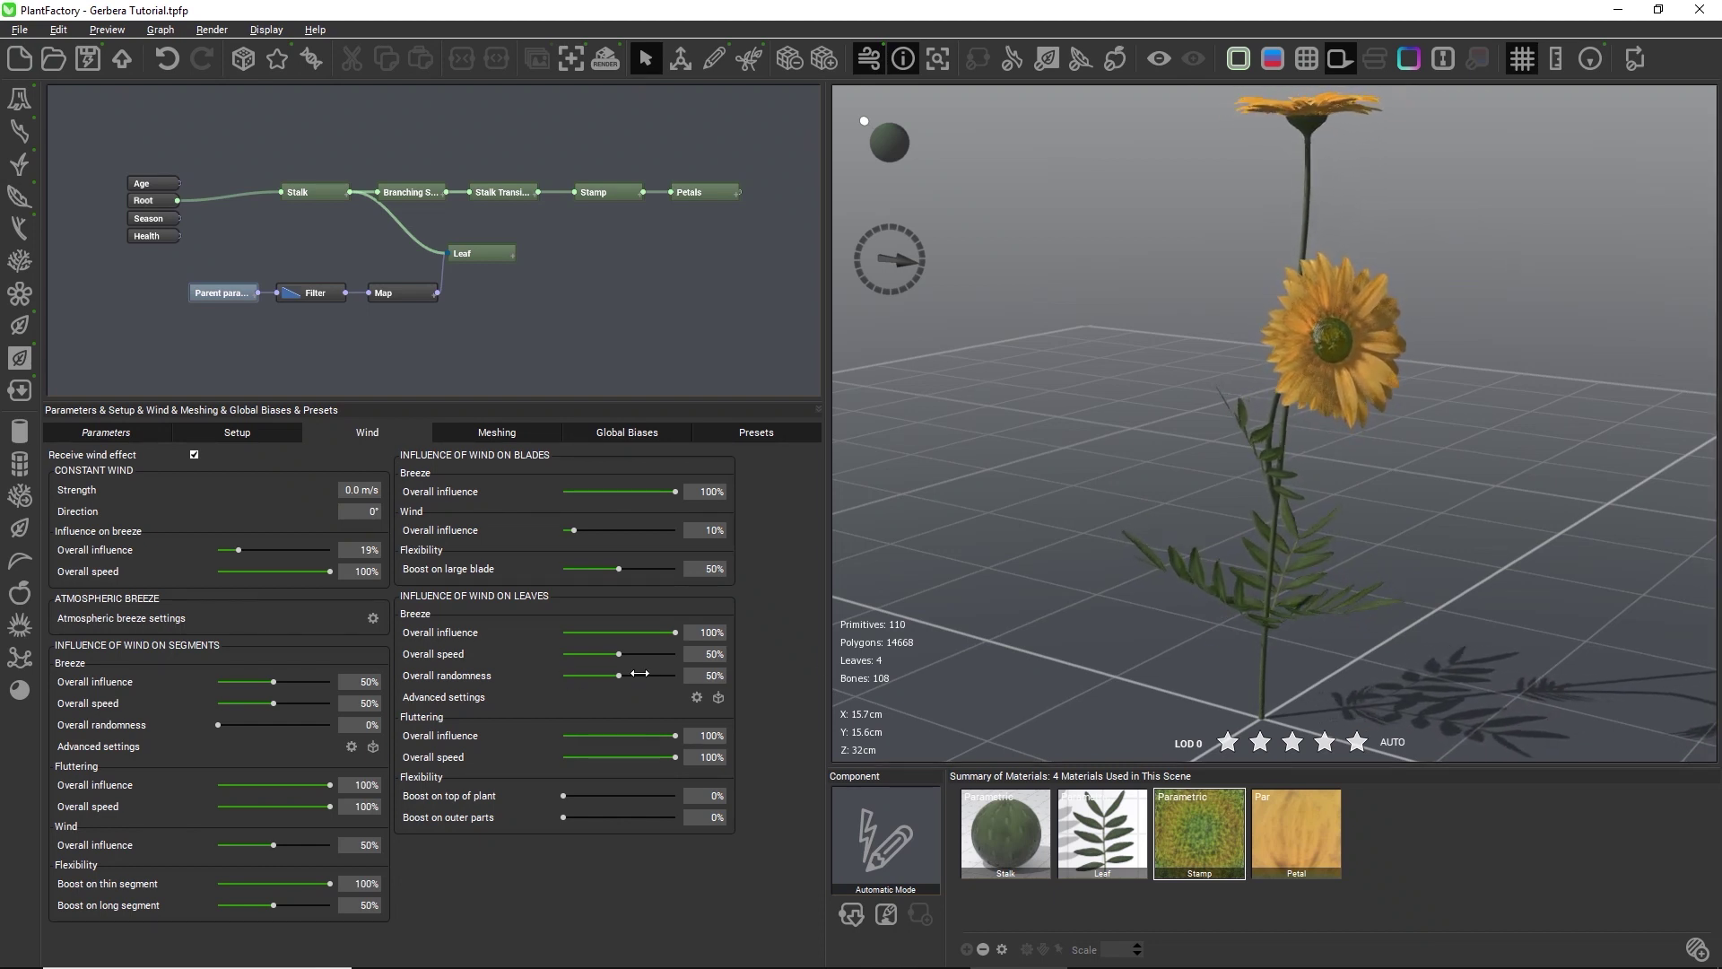
pyautogui.moveTo(243, 732); pyautogui.dragTo(456, 733)
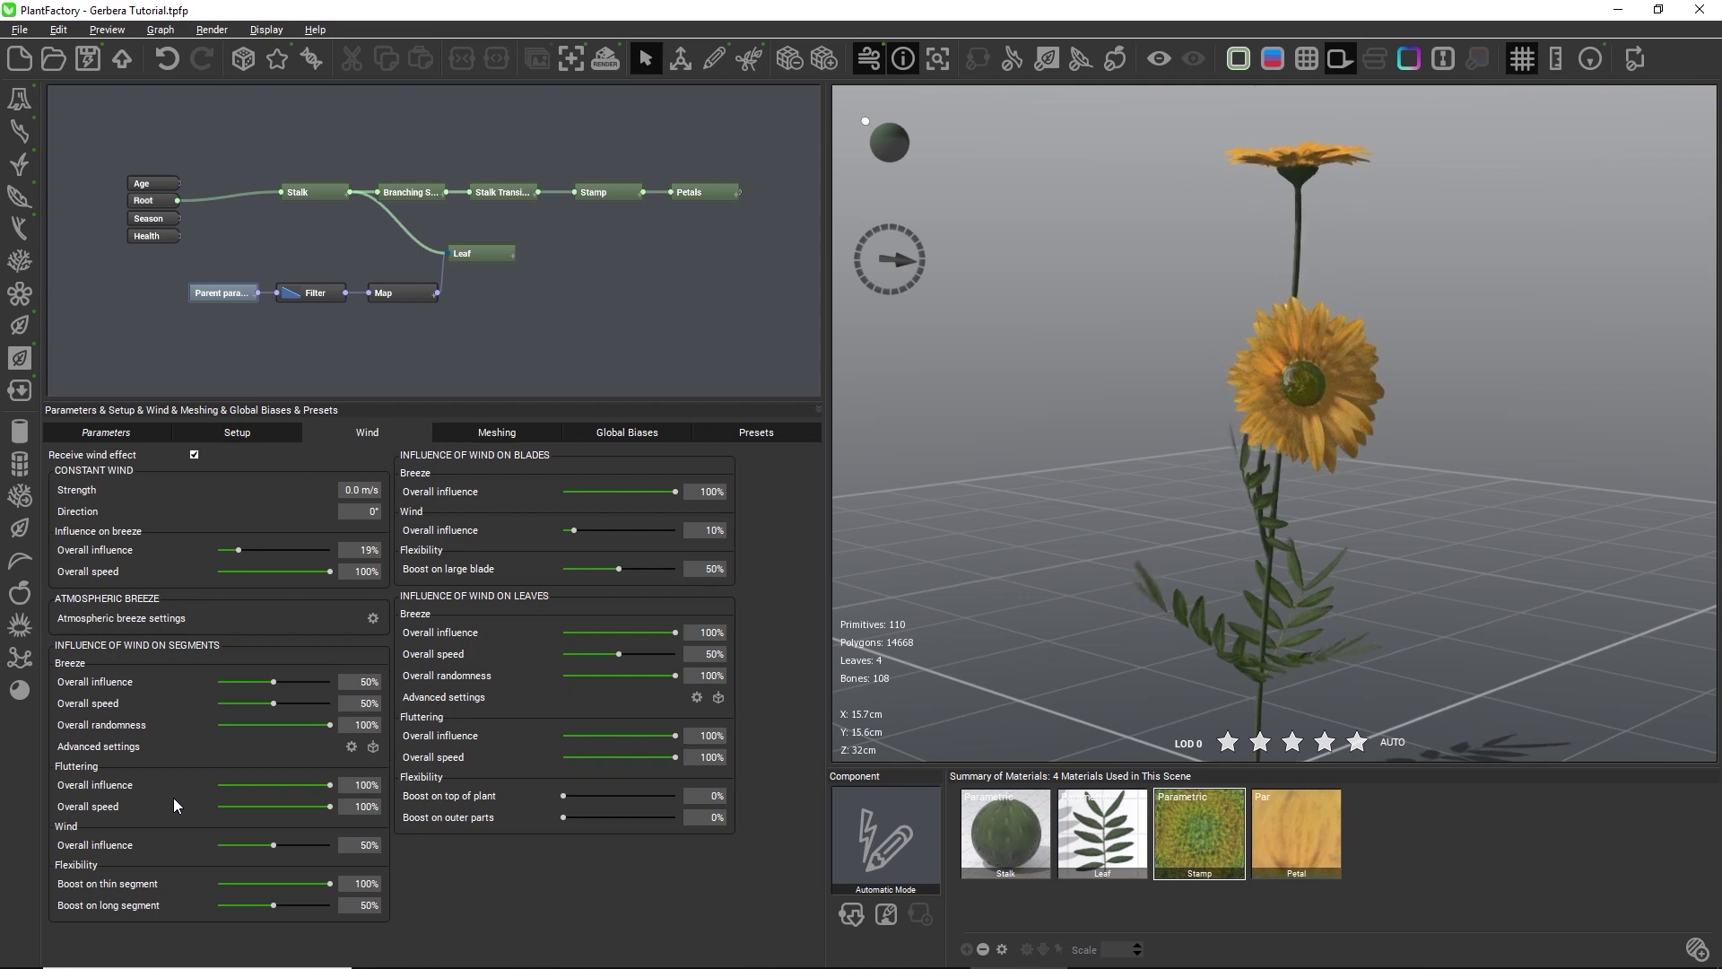
pyautogui.moveTo(1008, 649); pyautogui.dragTo(1107, 694)
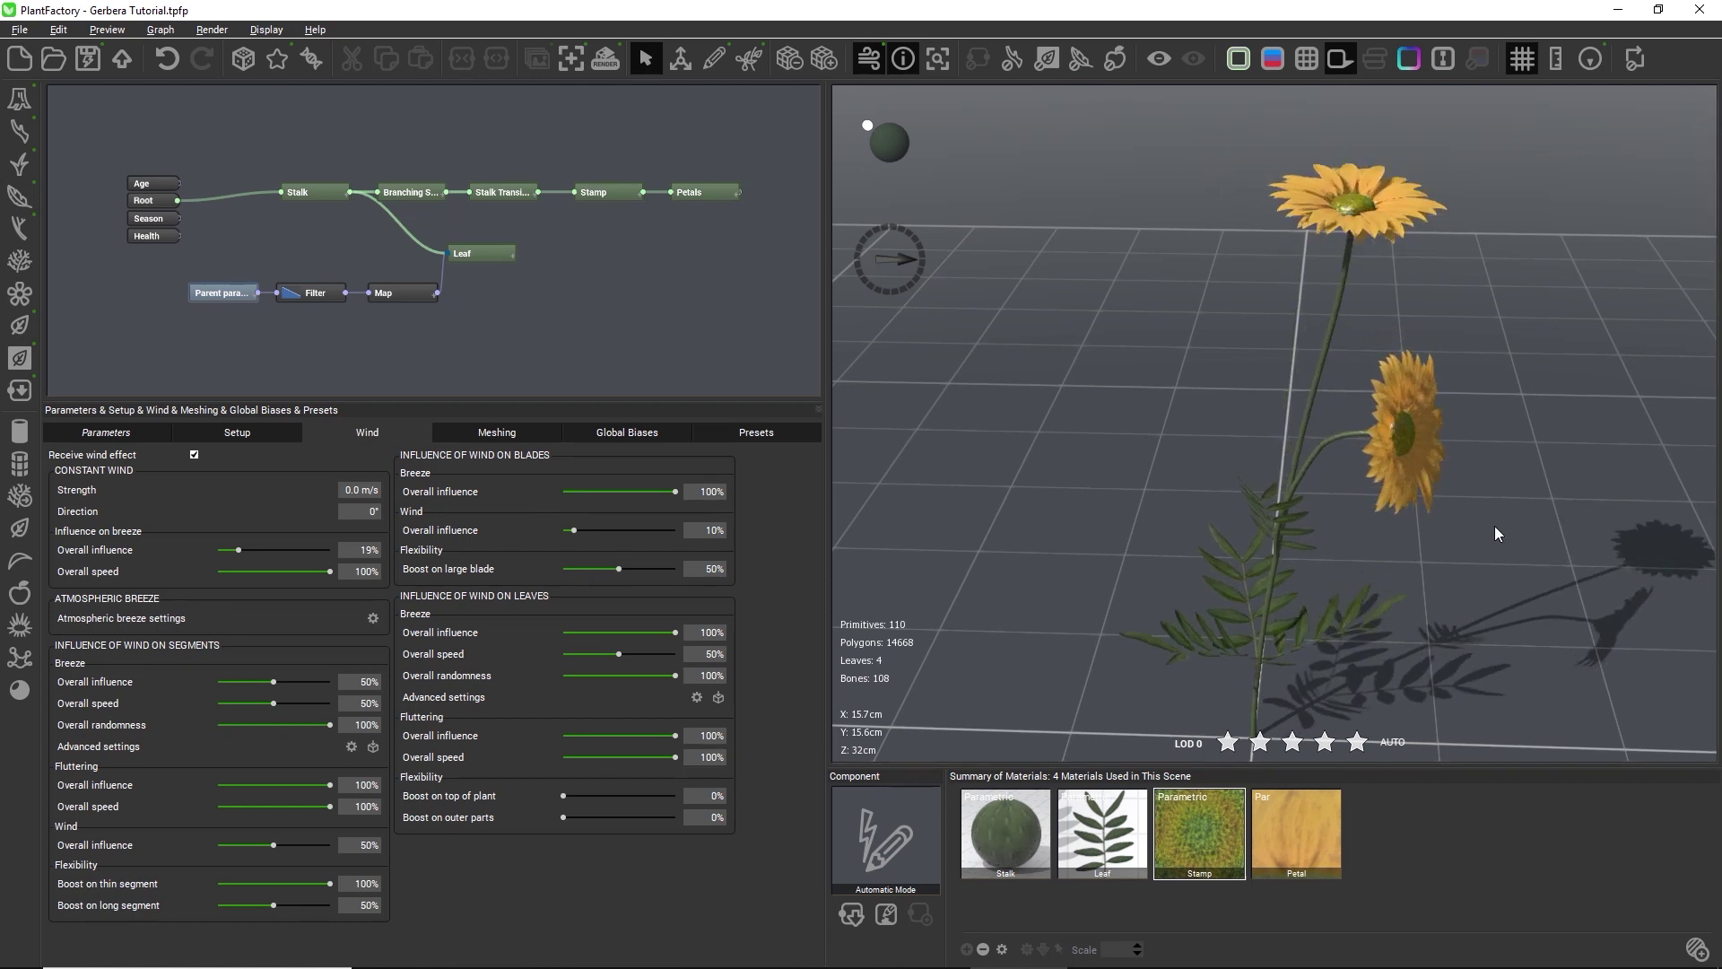
pyautogui.moveTo(1494, 526); pyautogui.dragTo(1449, 552)
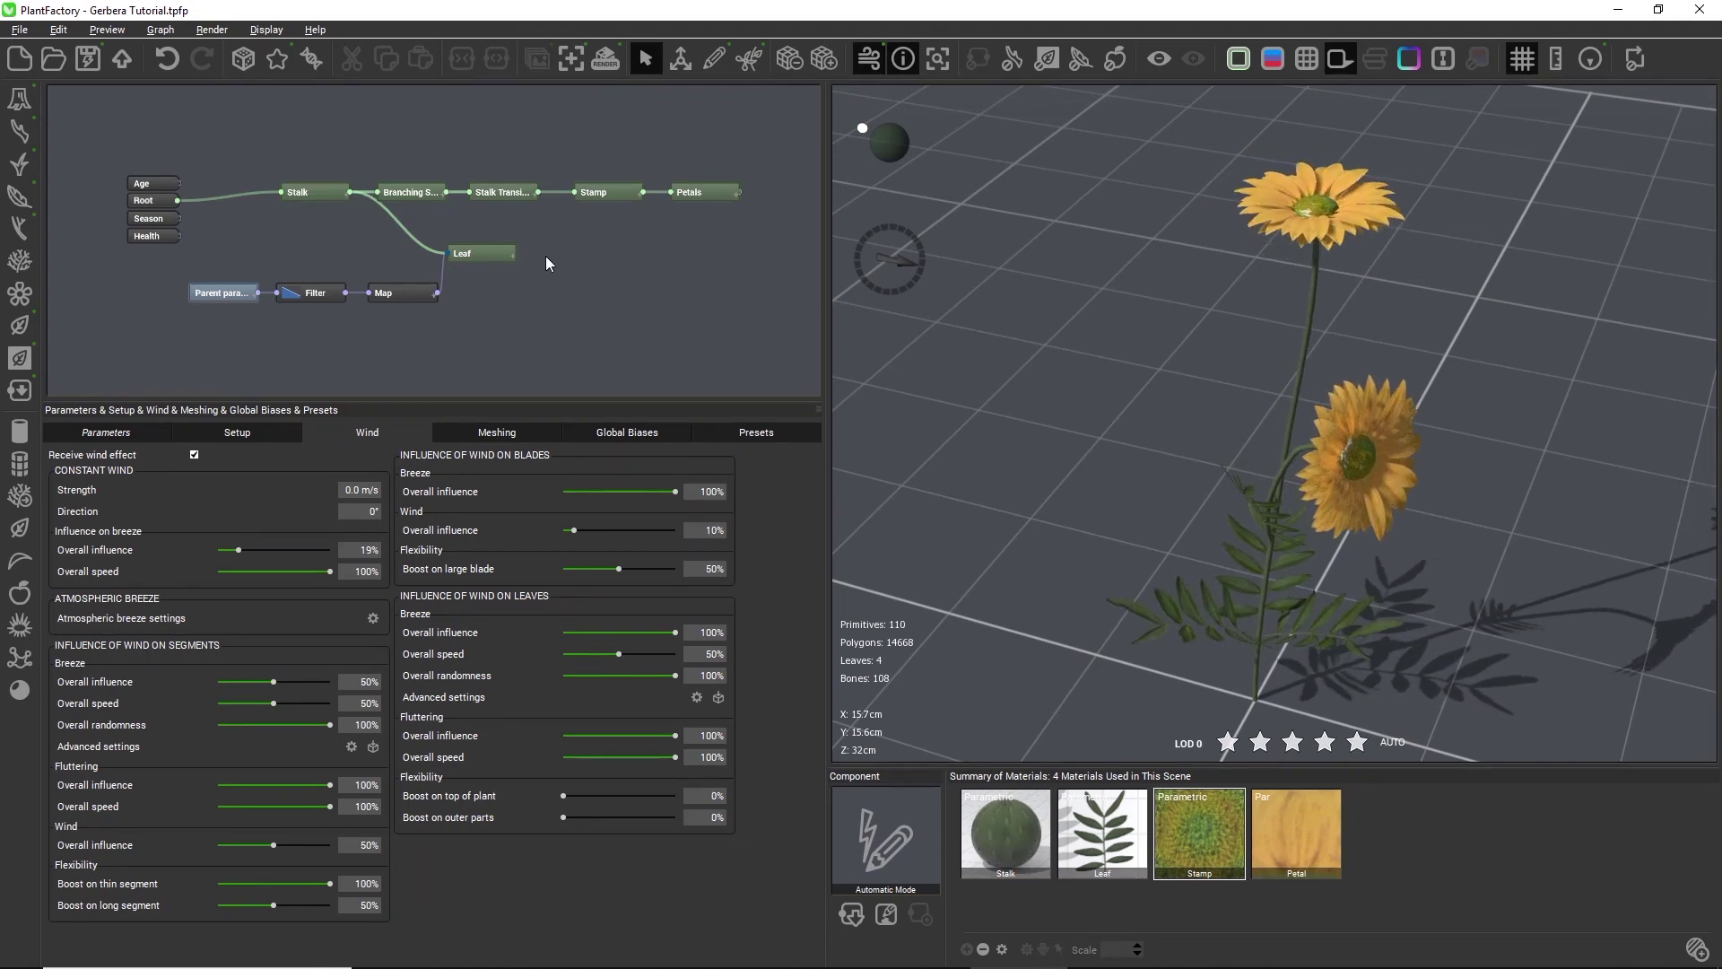
# Turn the Stalk's wind and gust motion off and back on to compare the plant's movement
pyautogui.click(306, 190)
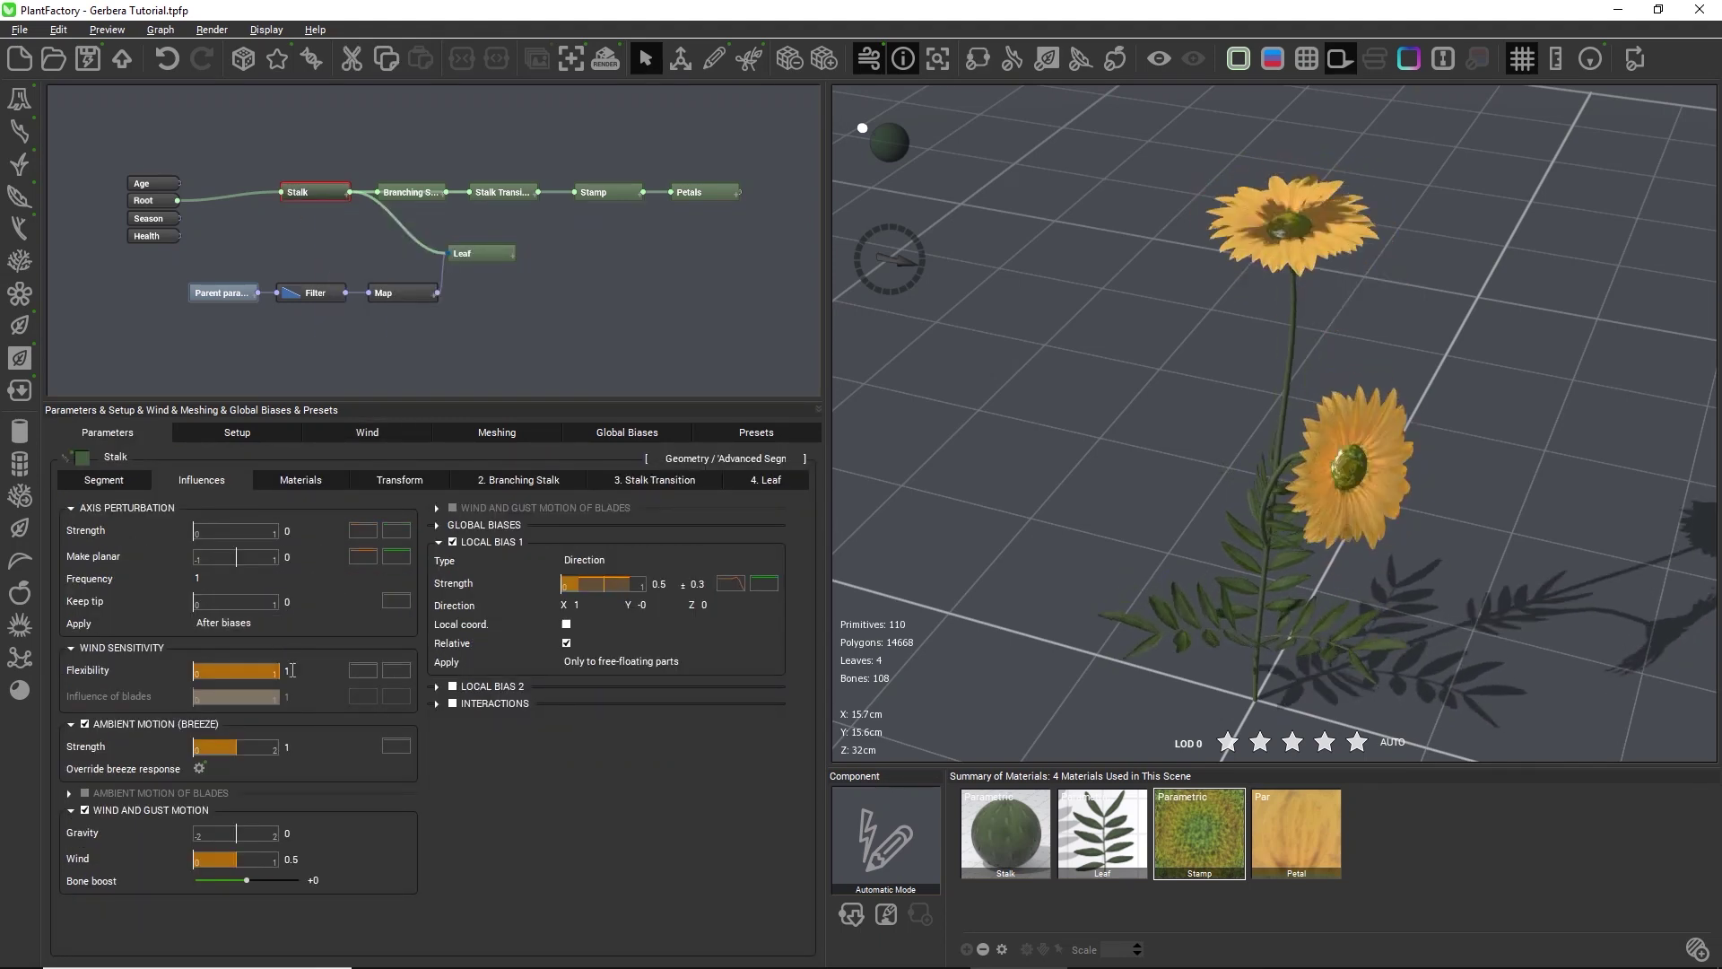
pyautogui.click(160, 810)
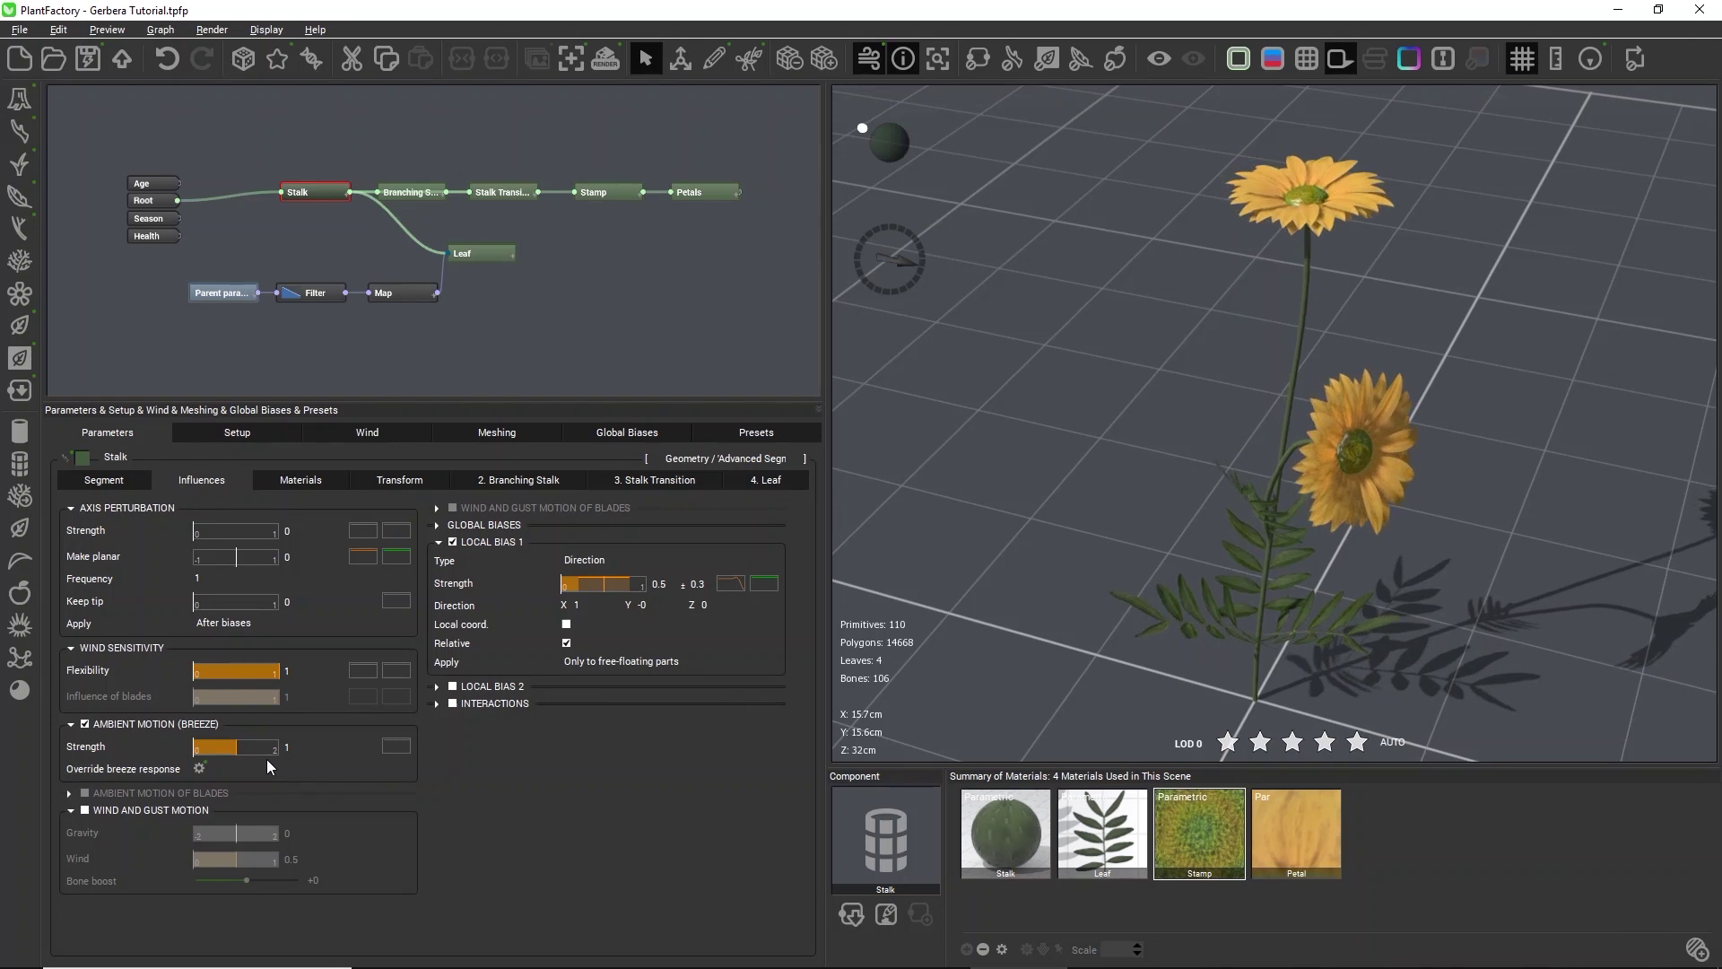
pyautogui.click(117, 806)
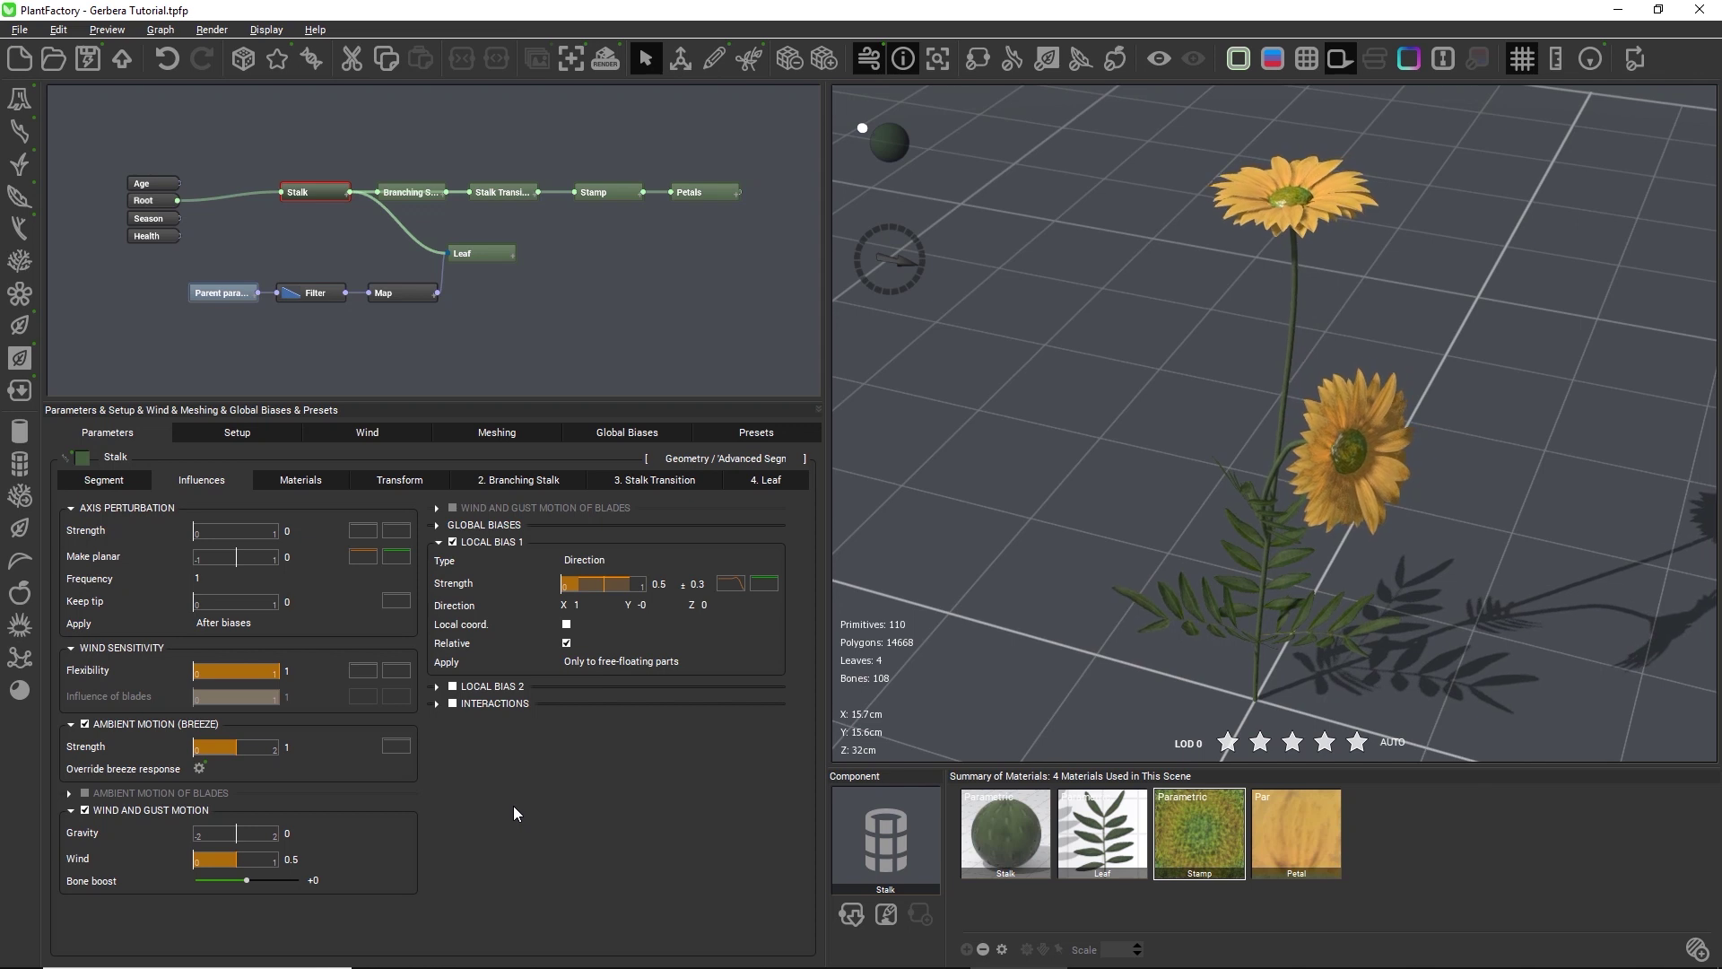
# Set the Stalk's wind flexibility to 0.3 and check the motion from another angle
pyautogui.click(289, 671)
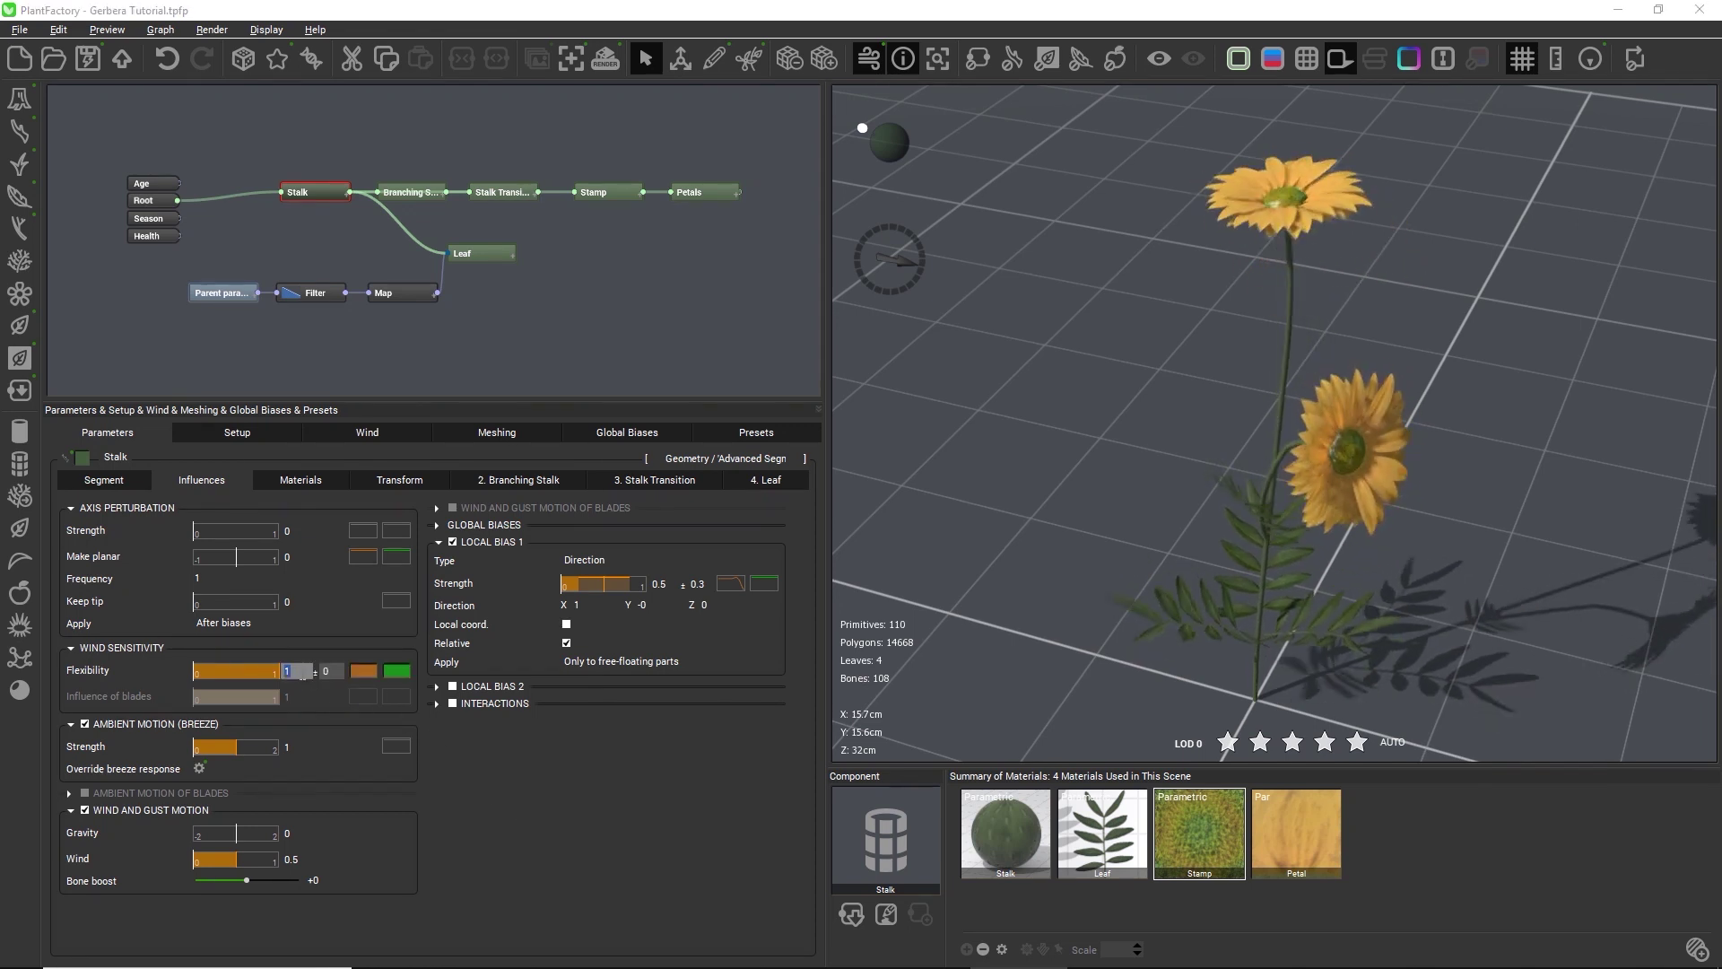
pyautogui.write('0.3')
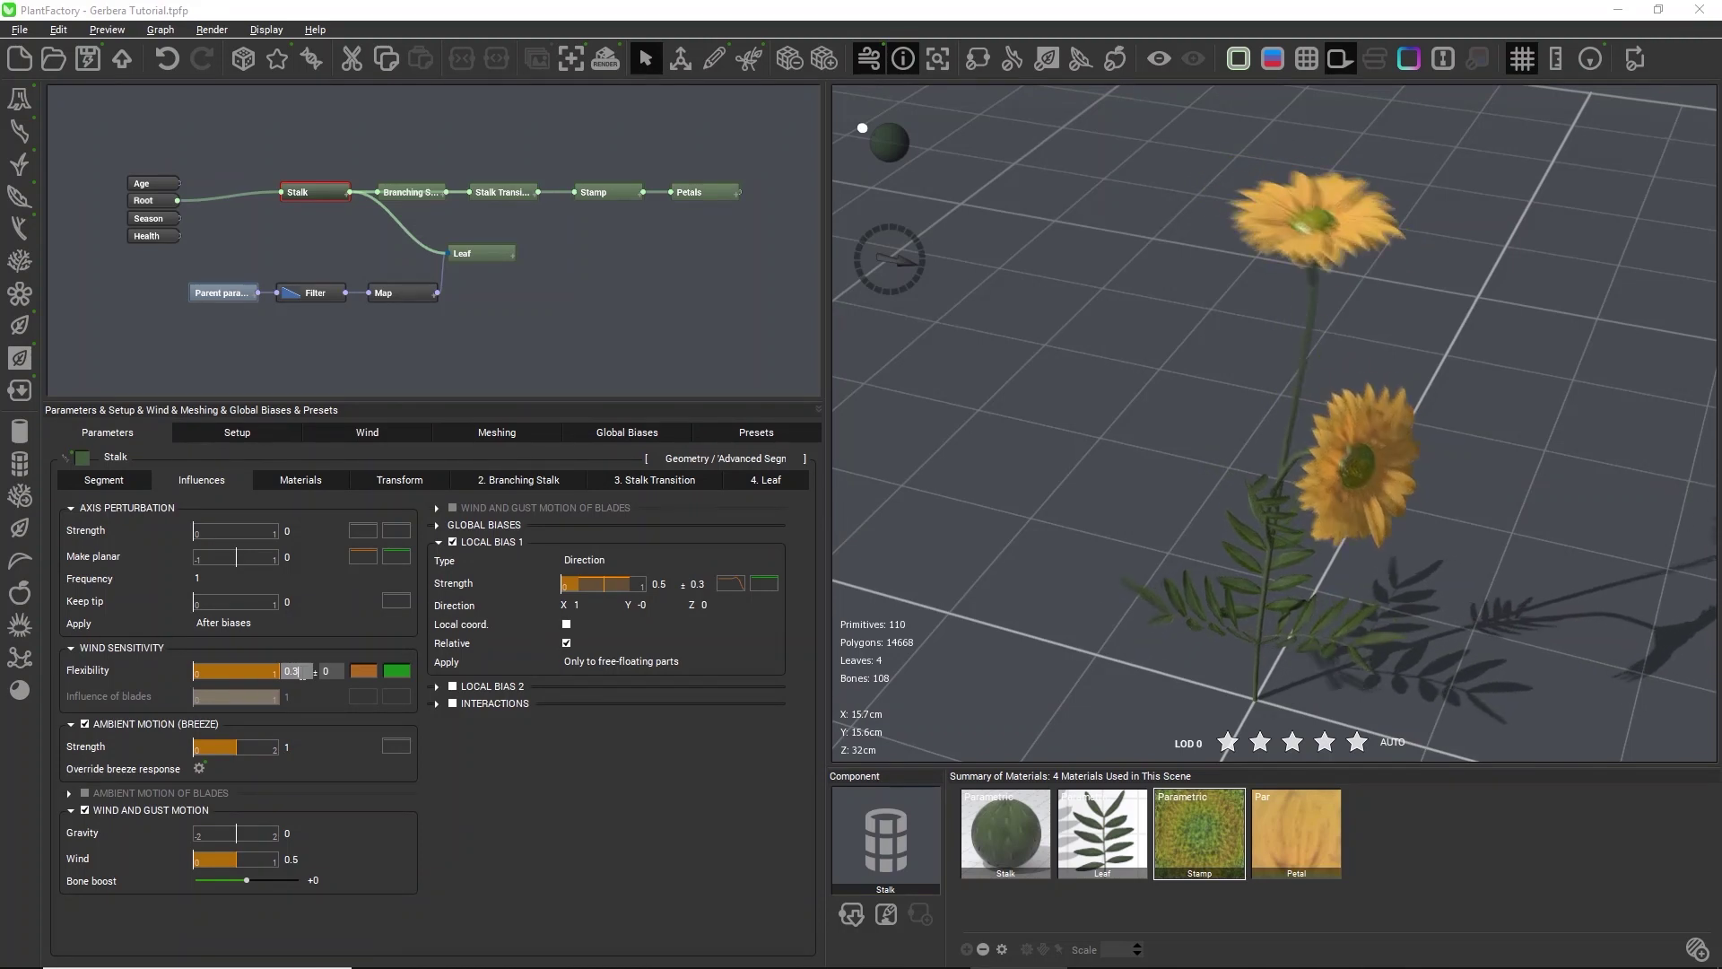
pyautogui.press('Return')
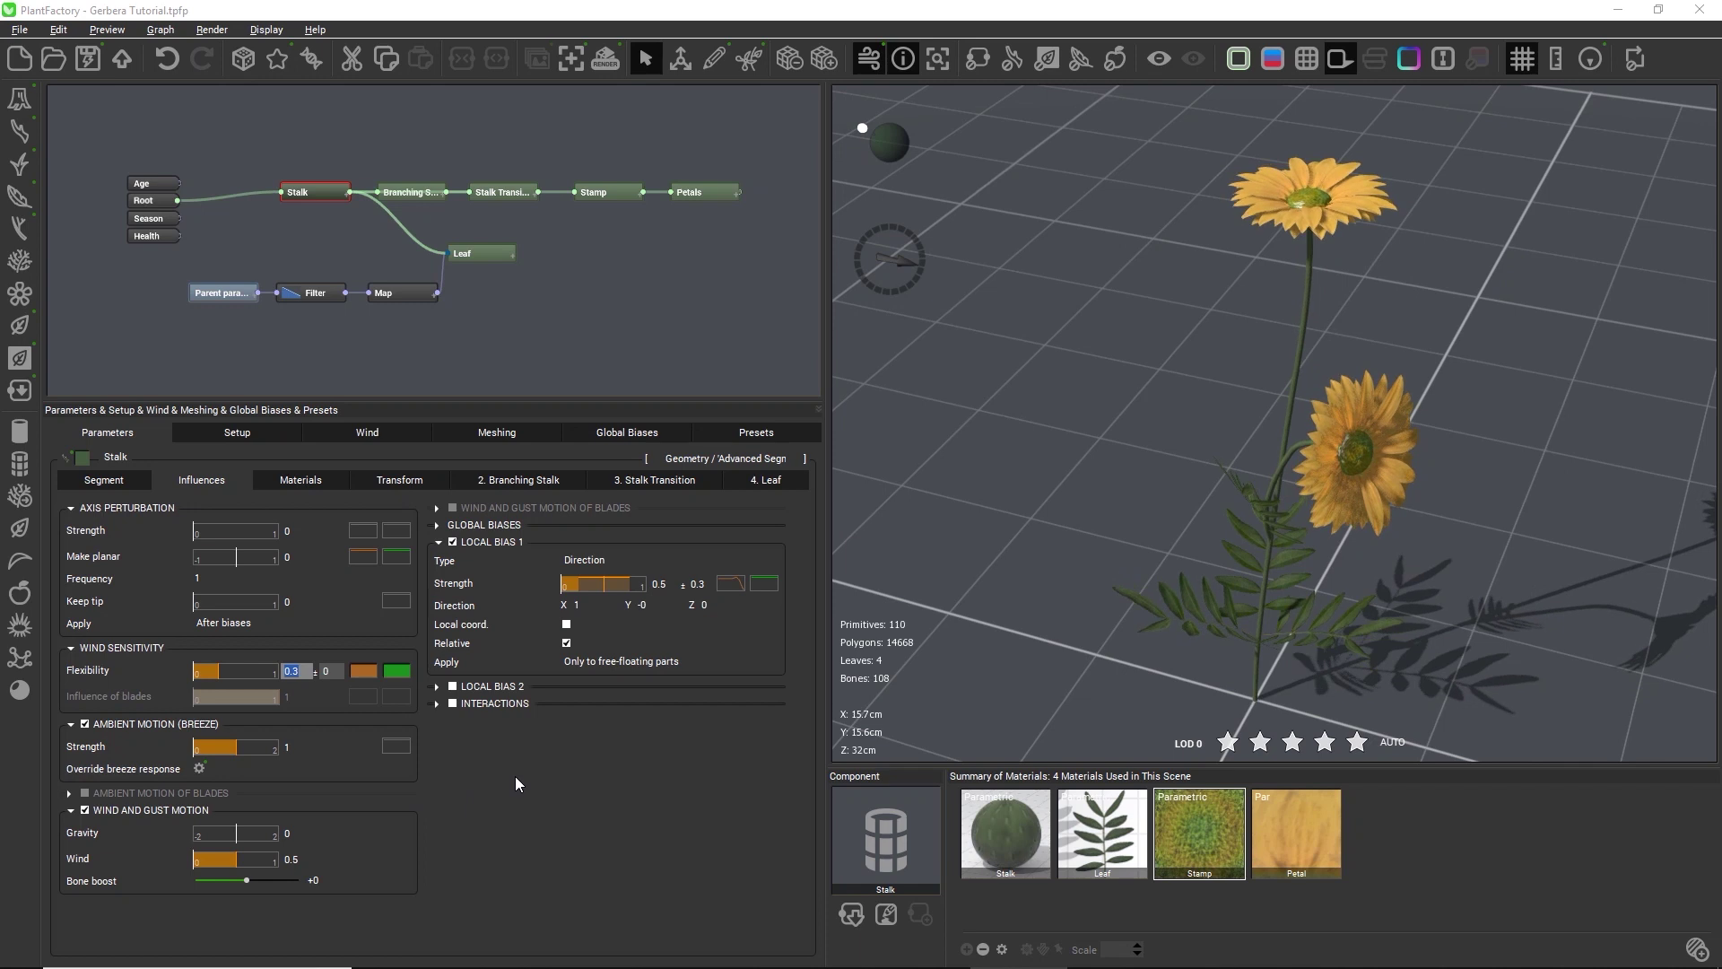
pyautogui.moveTo(1024, 560); pyautogui.dragTo(1071, 556)
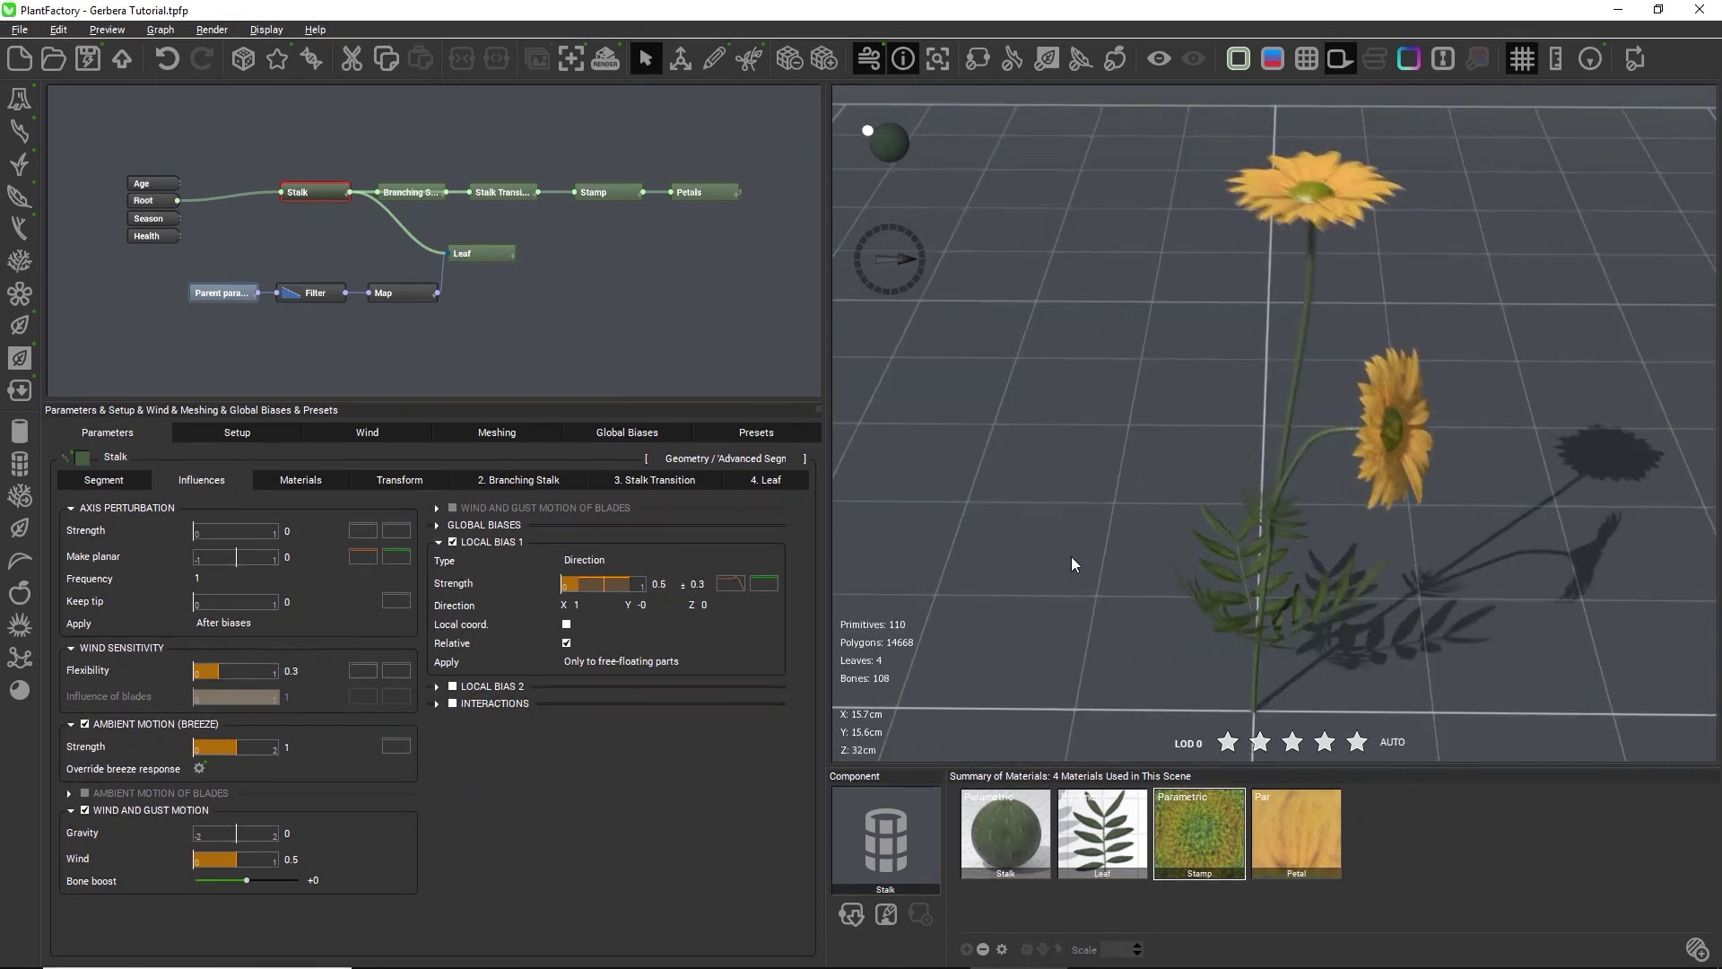
# Enable wind and gust motion on the Branching Stalk and set its wind flexibility to 0.3
pyautogui.click(422, 197)
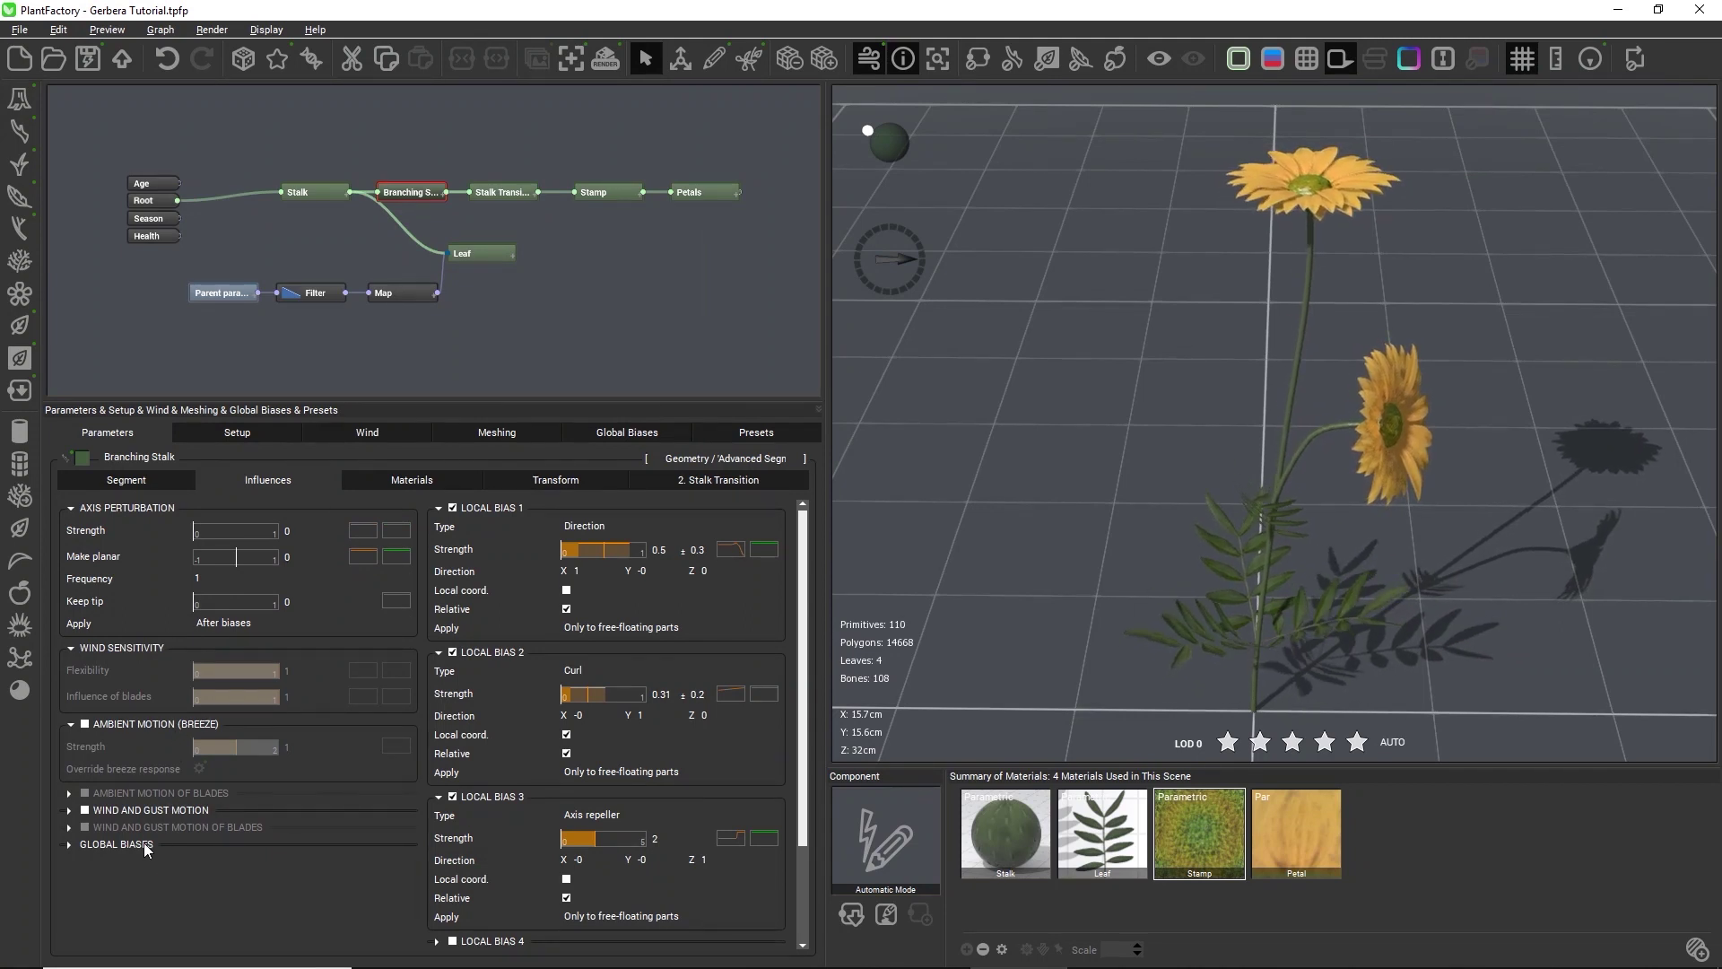
pyautogui.click(94, 809)
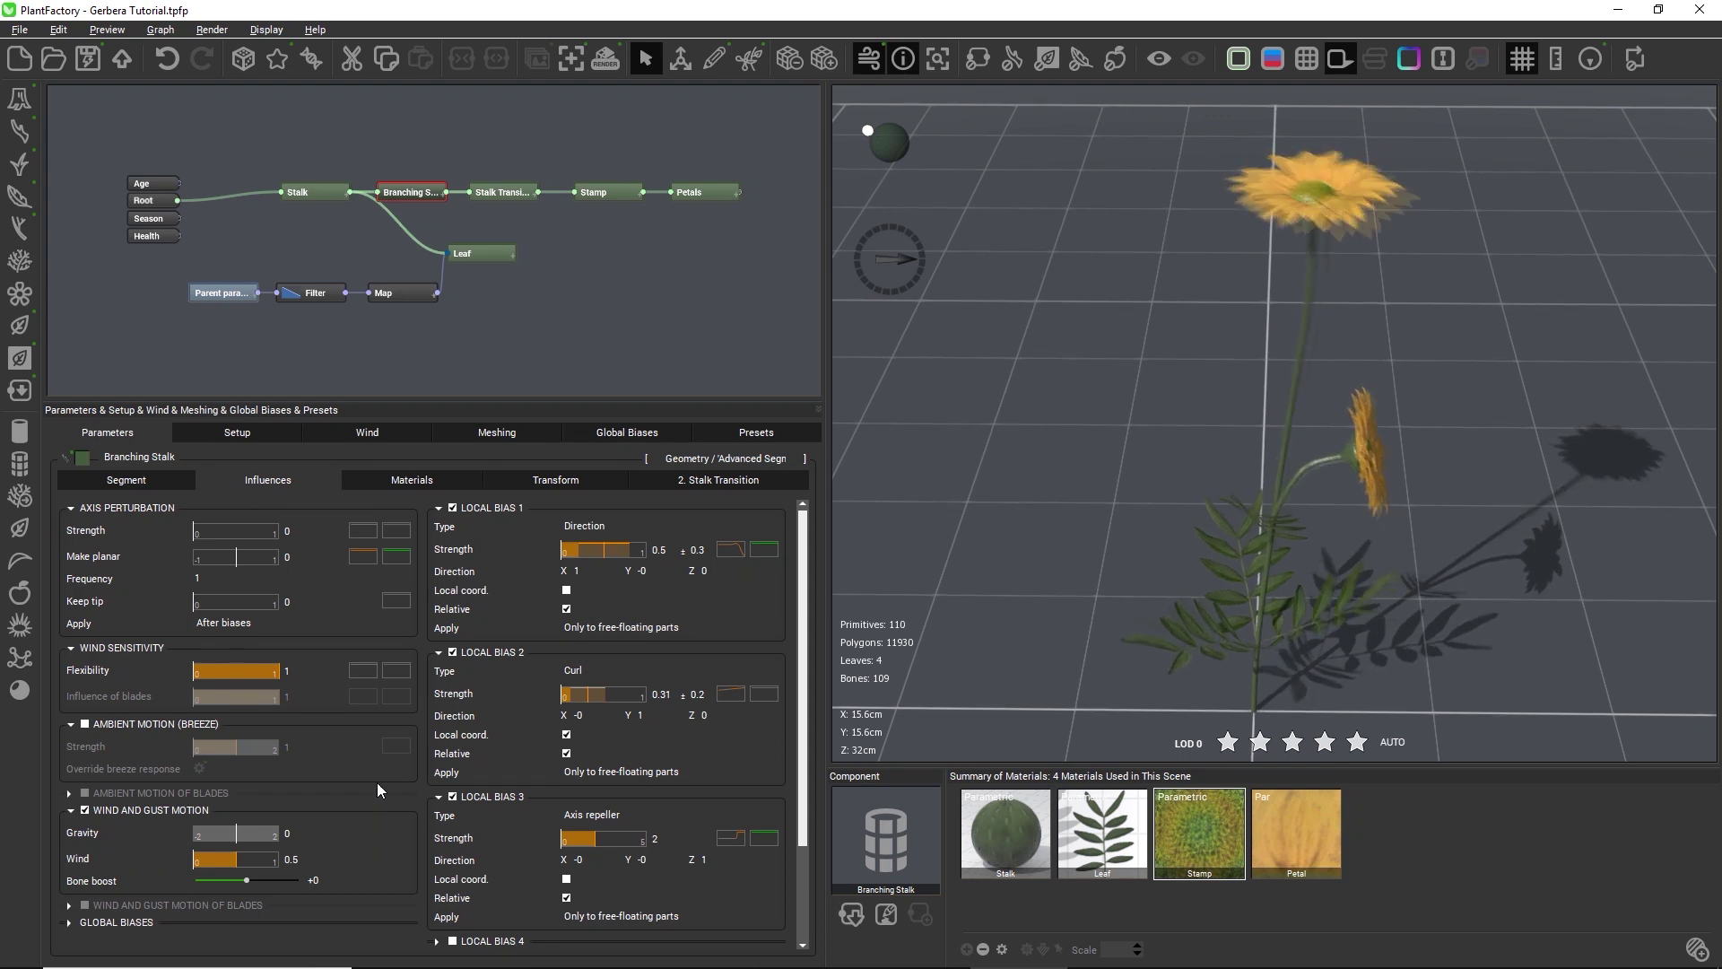
pyautogui.click(287, 671)
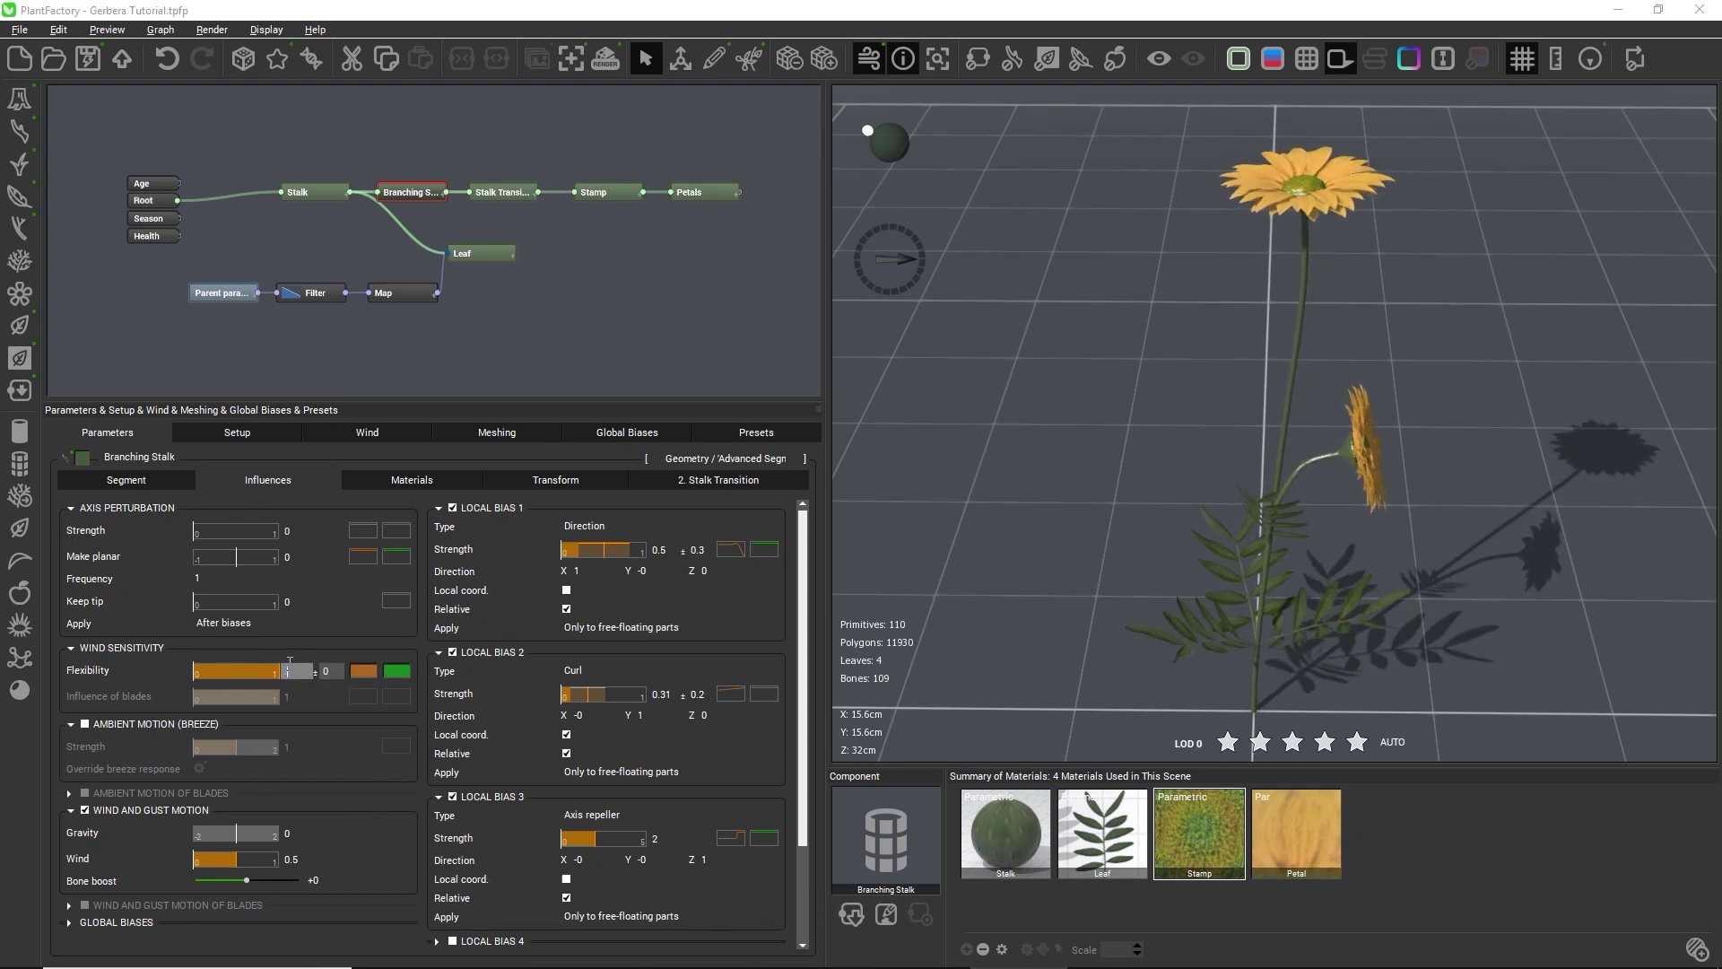
pyautogui.write('3')
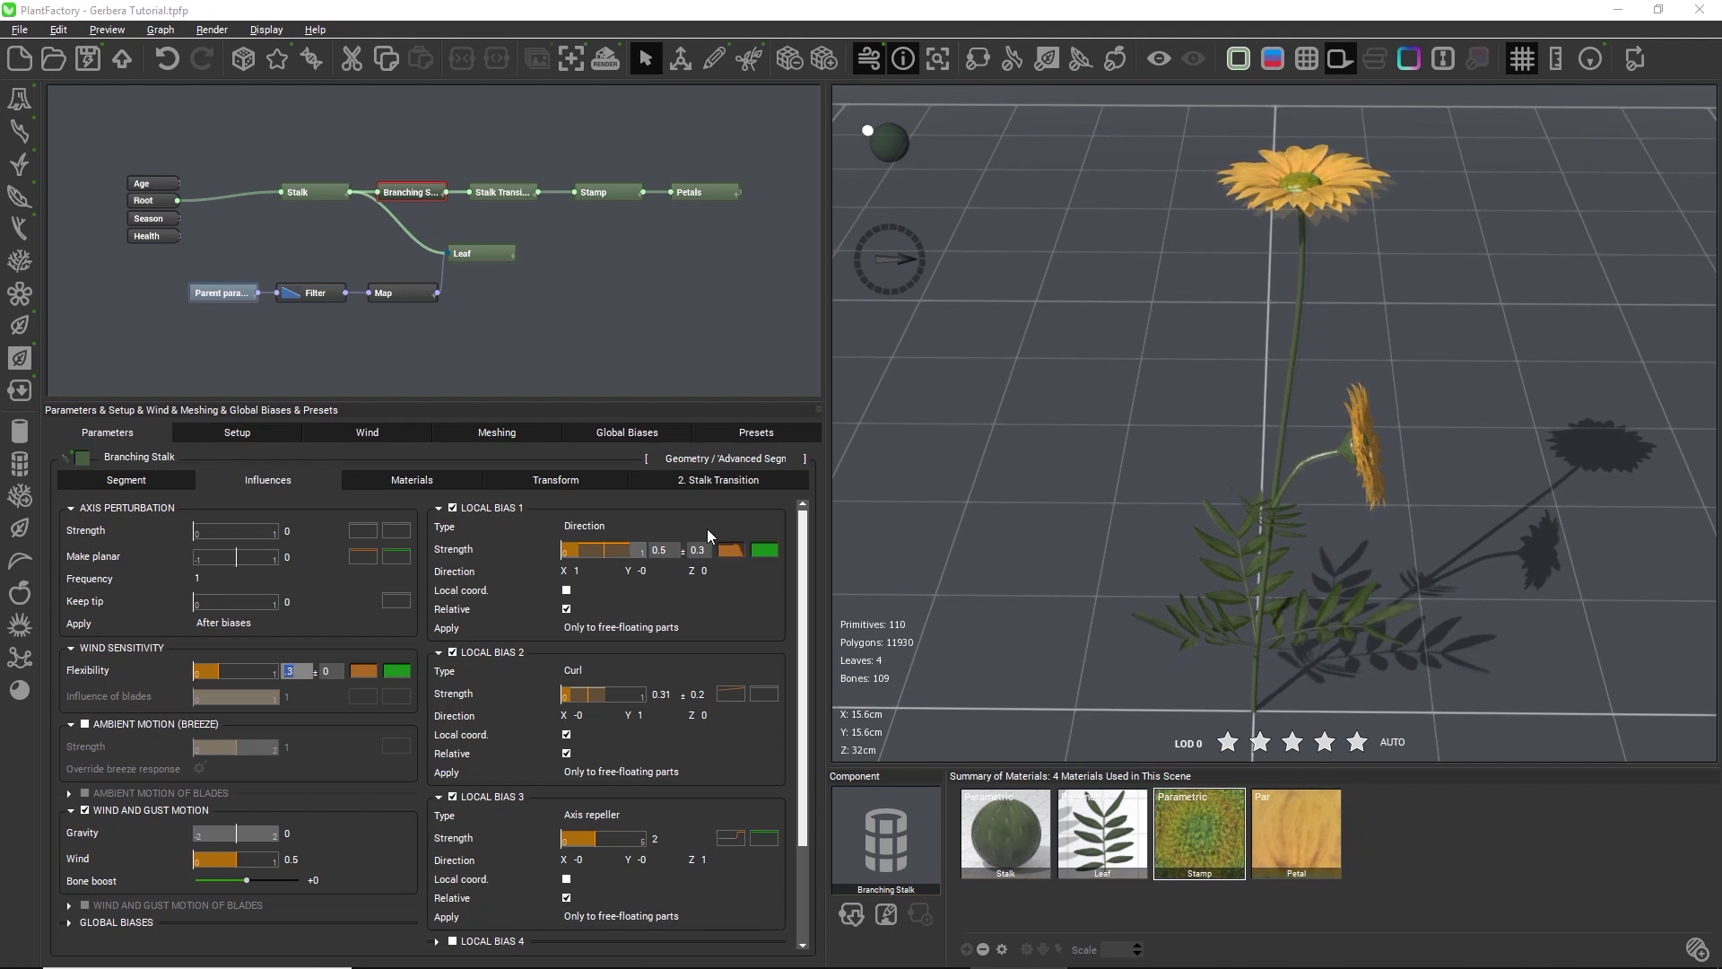
pyautogui.moveTo(1052, 510)
pyautogui.mouseDown()
pyautogui.moveTo(1053, 484)
pyautogui.moveTo(1068, 535)
pyautogui.moveTo(1041, 527)
pyautogui.mouseUp()
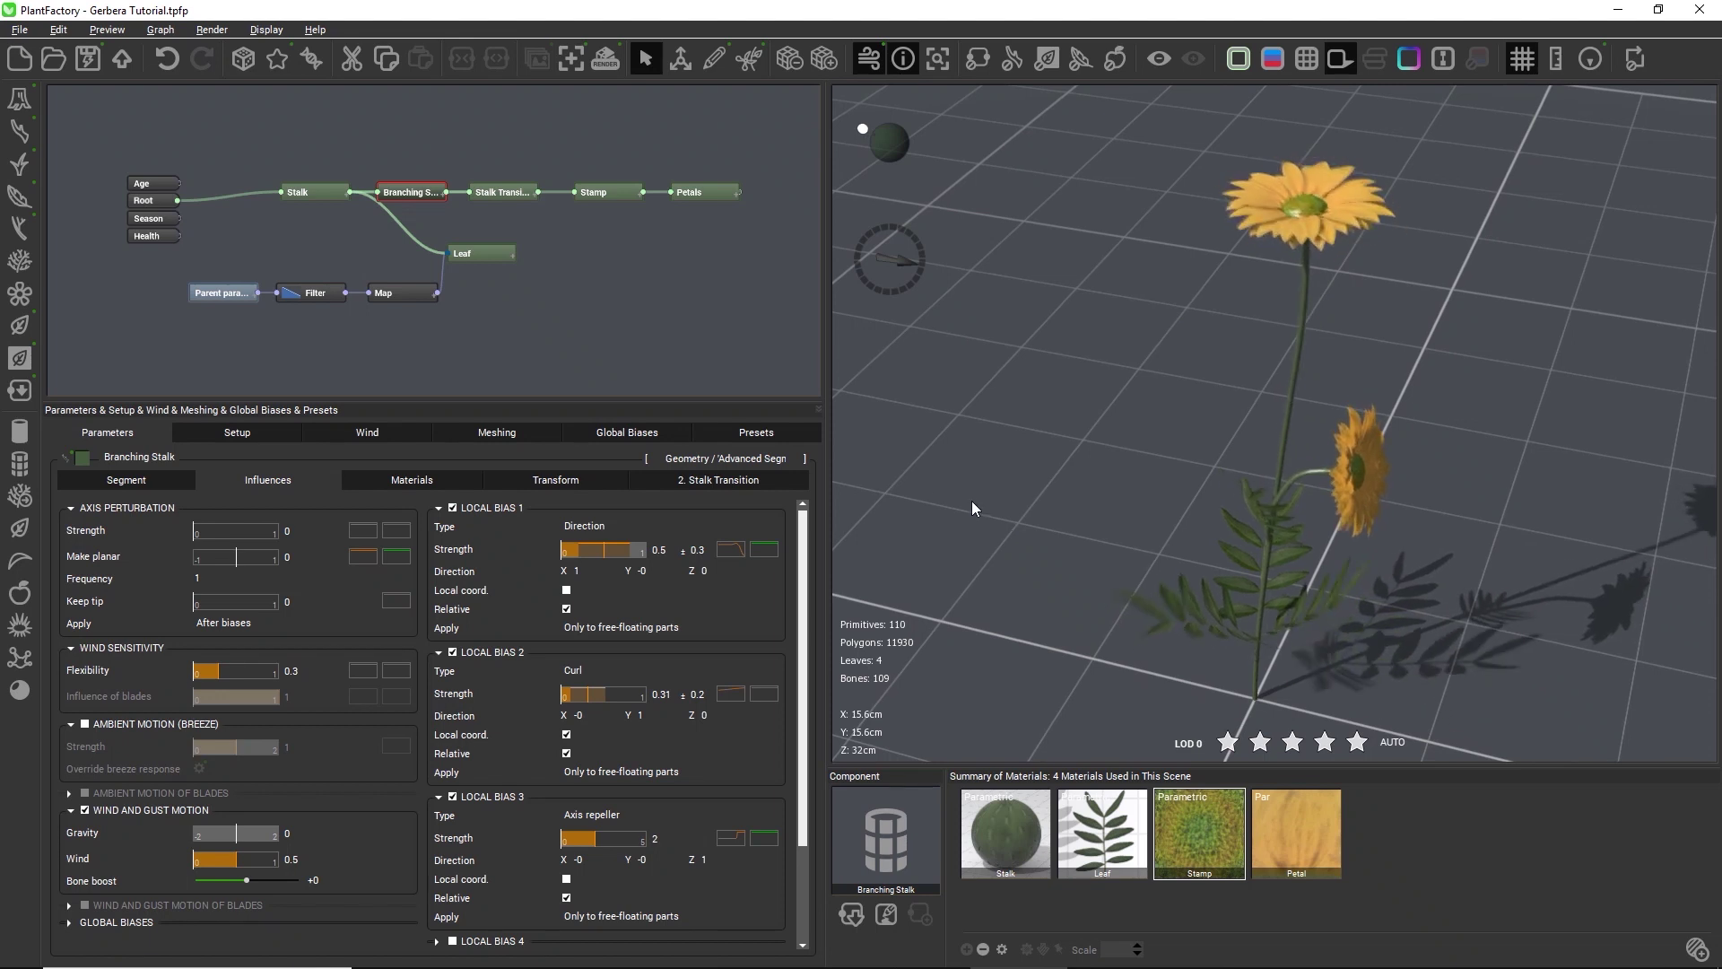
# Try the Leaf's ambient breeze flexibility at 1 and lower it to 0.21 while watching the leaves up close
pyautogui.click(482, 257)
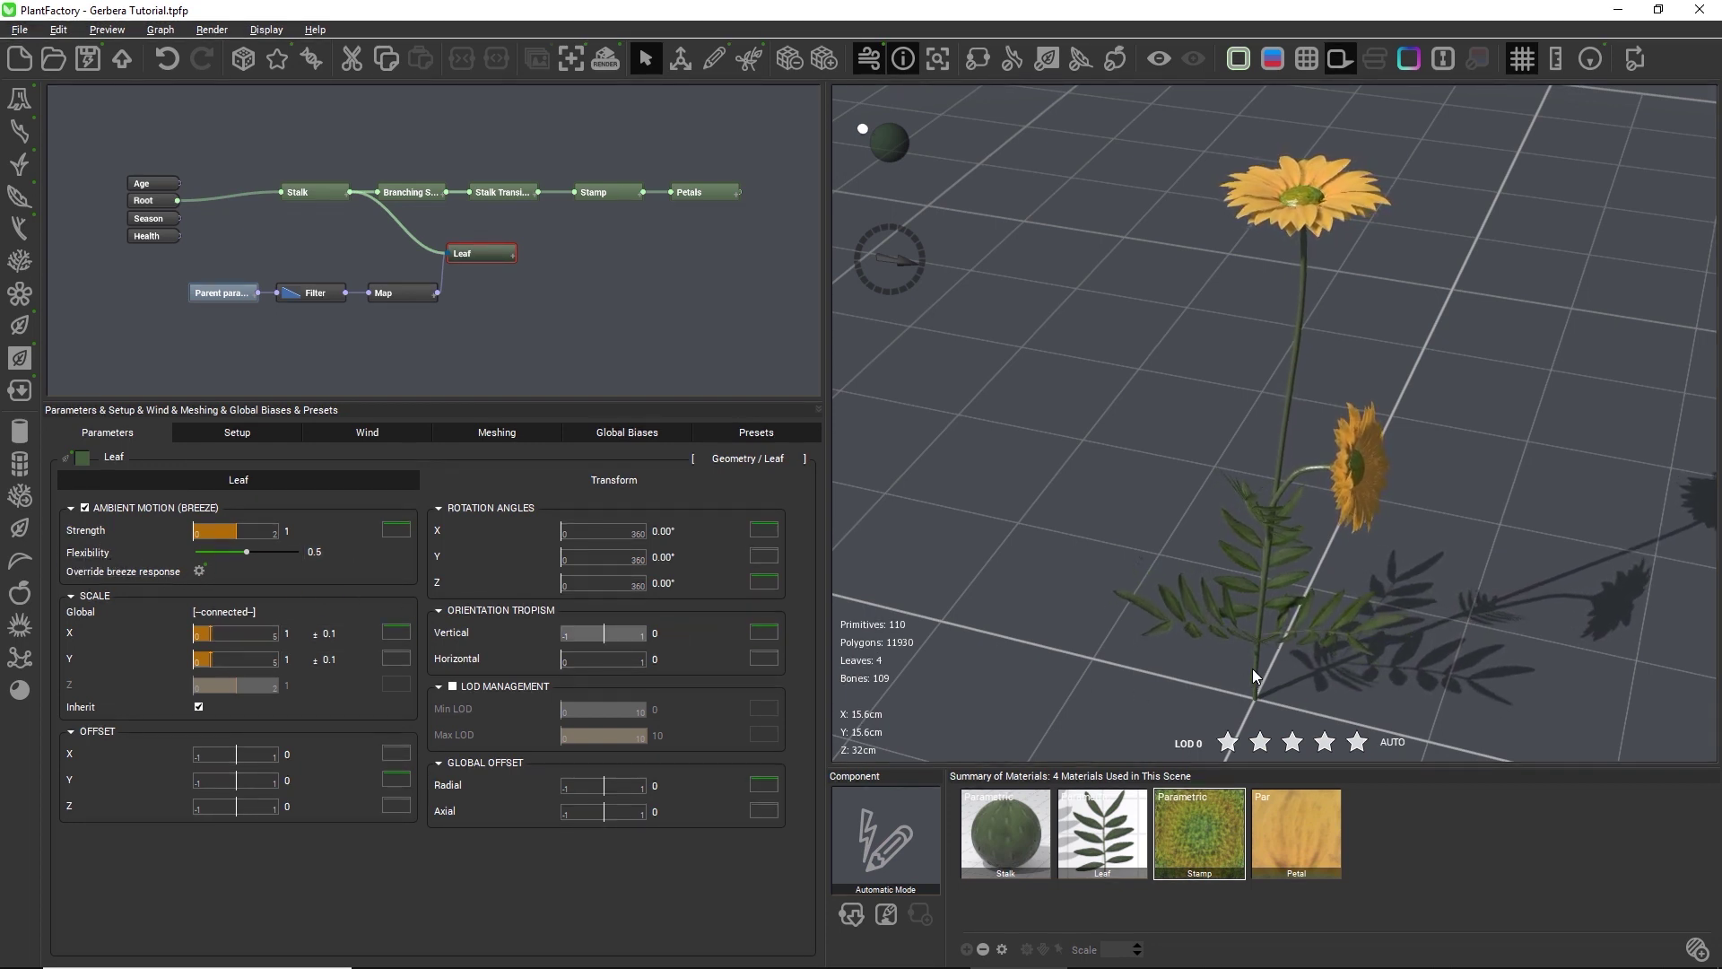
pyautogui.scroll(3, 1256, 665)
pyautogui.scroll(3, 1256, 662)
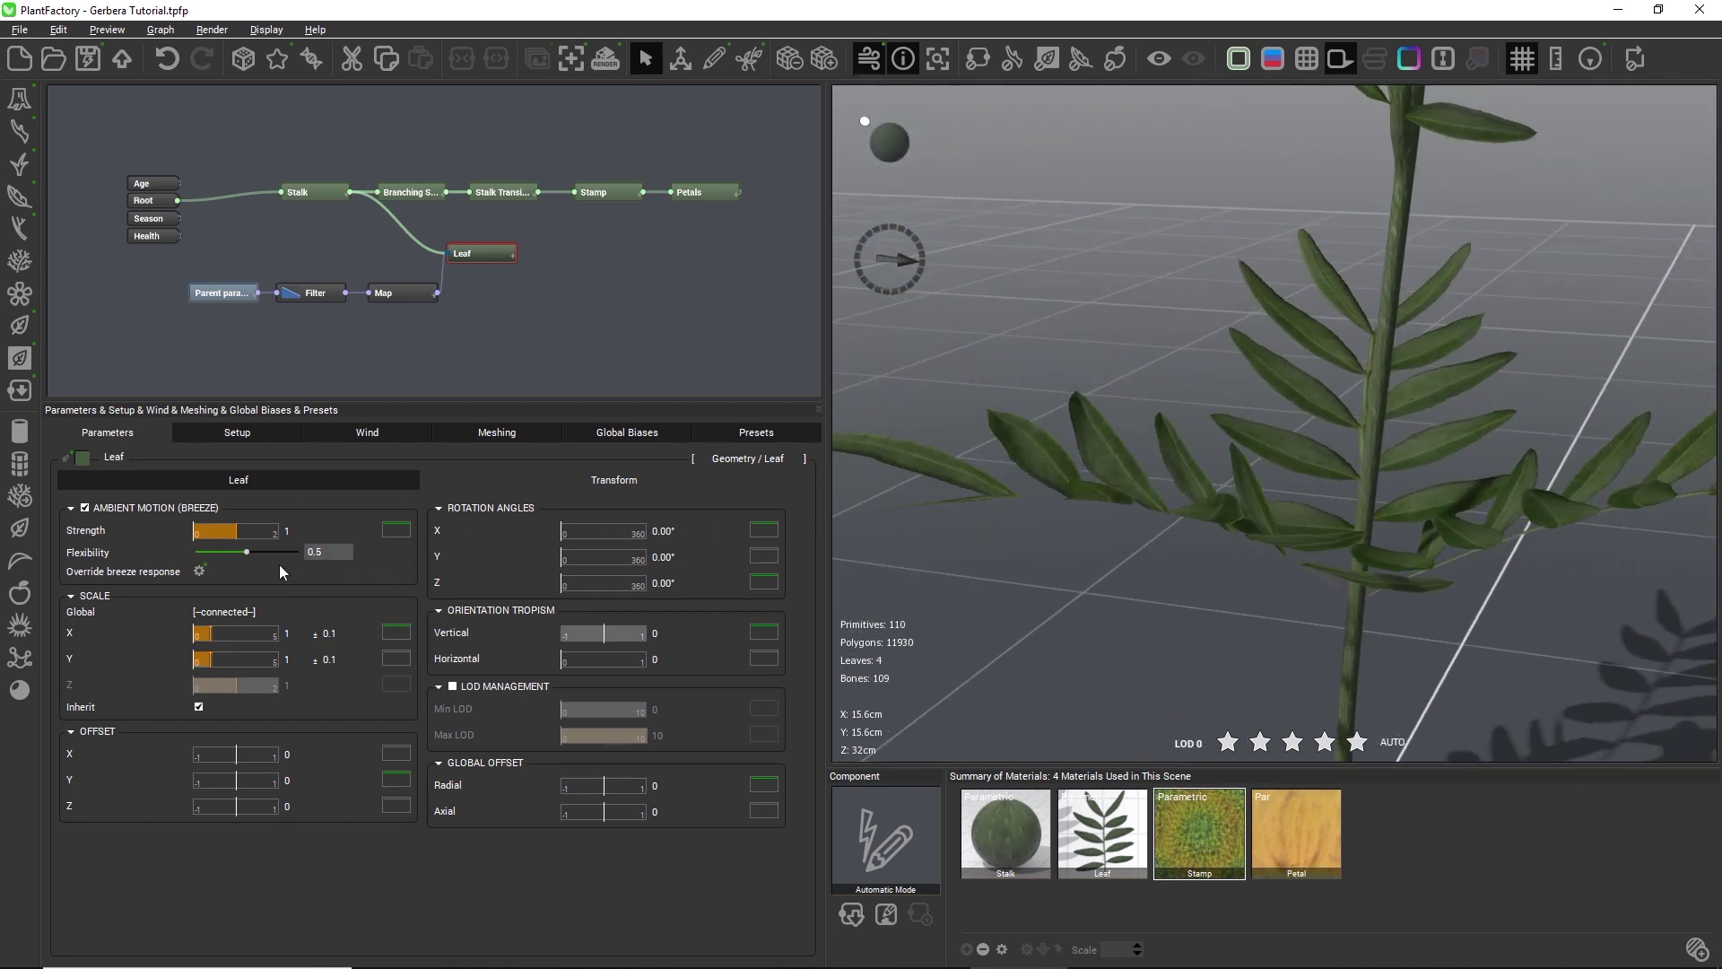
pyautogui.moveTo(258, 553); pyautogui.dragTo(387, 561)
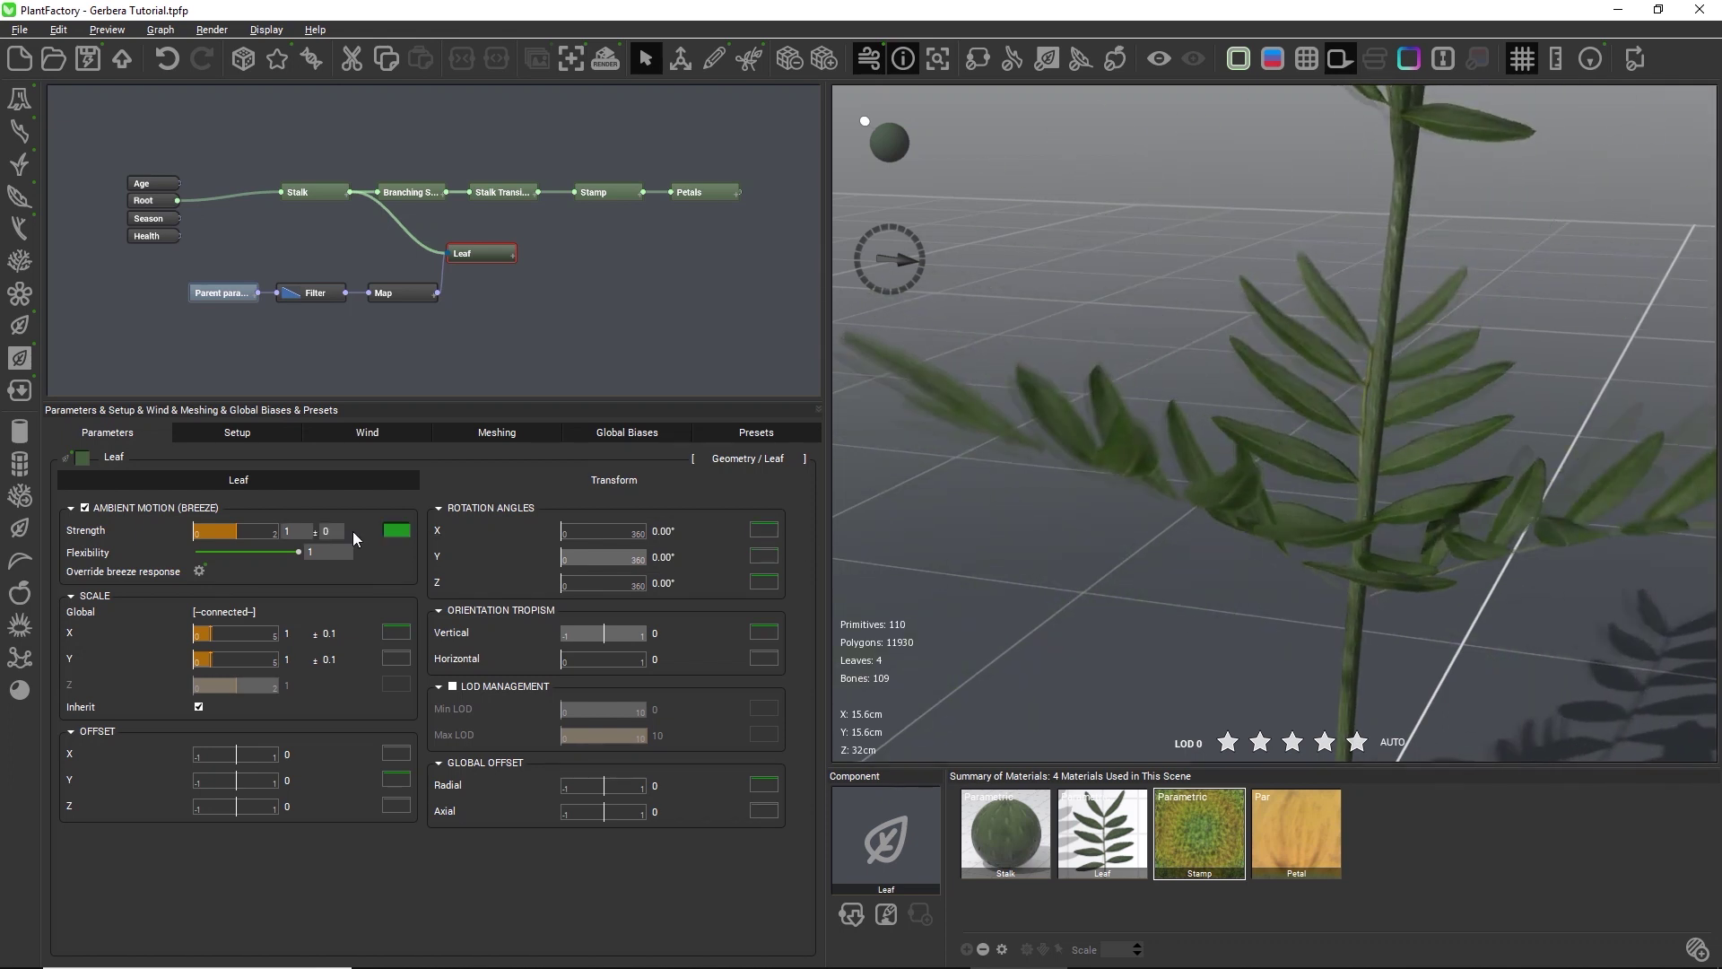
pyautogui.moveTo(278, 548); pyautogui.dragTo(216, 553)
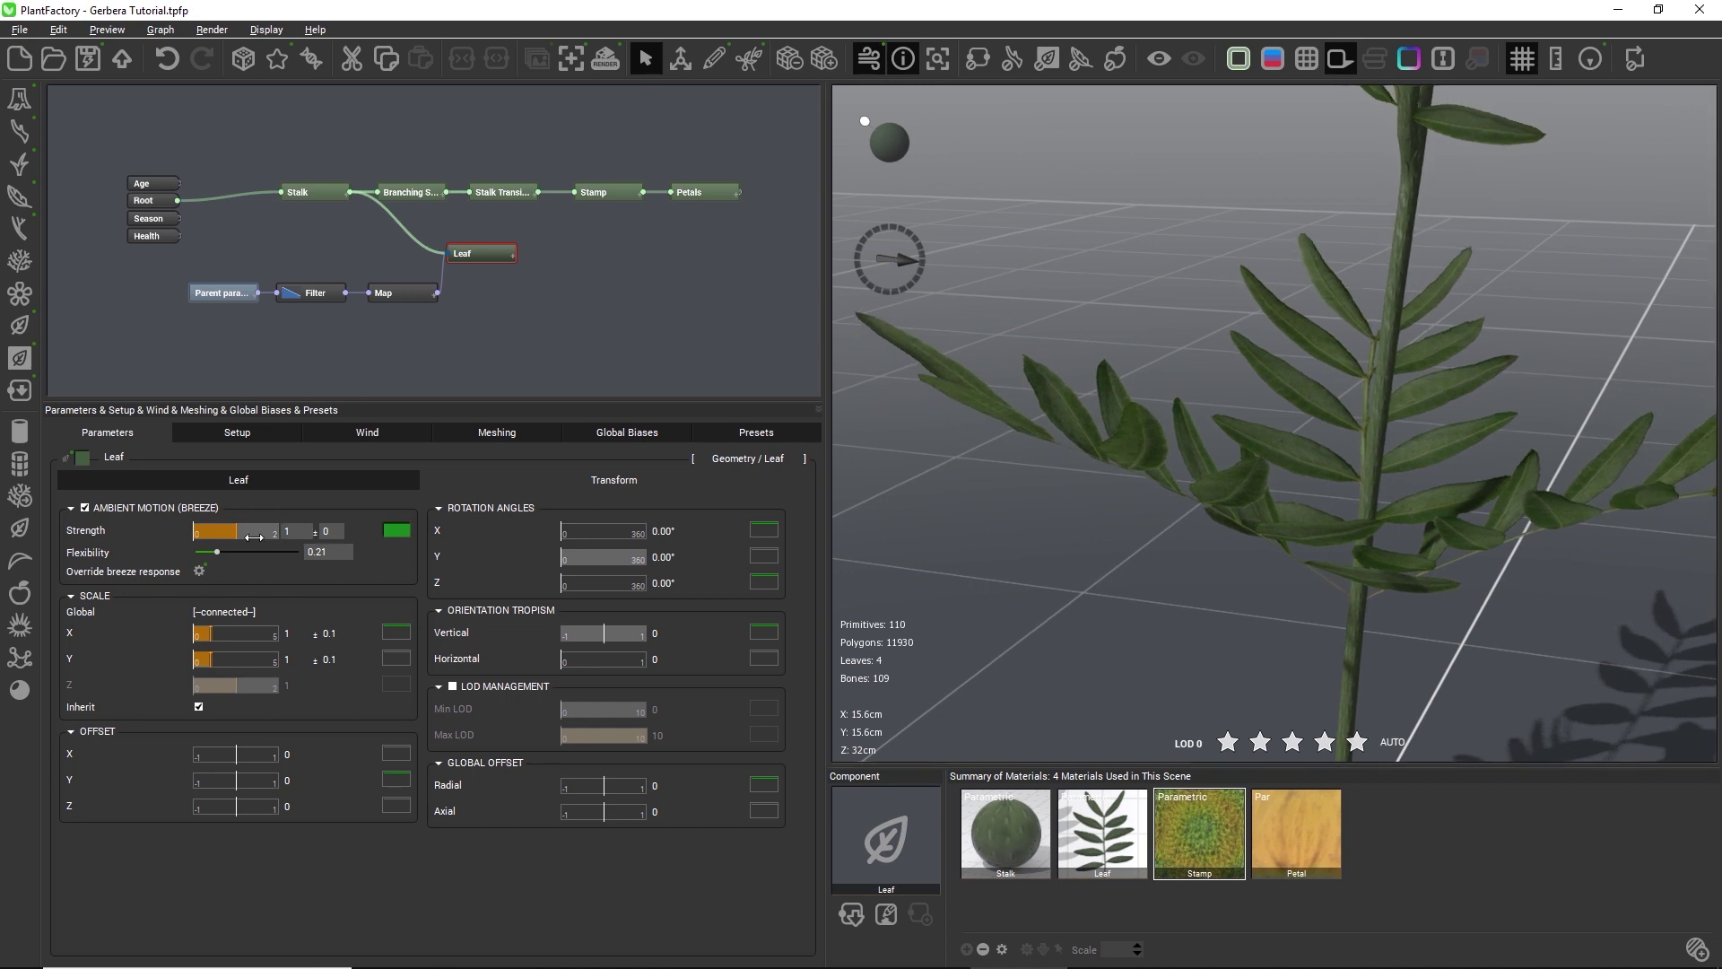
# Set the Leaf's ambient breeze flexibility to 0.3 and its strength to 0.75 with a variation of 0.25
pyautogui.moveTo(252, 554); pyautogui.dragTo(232, 553)
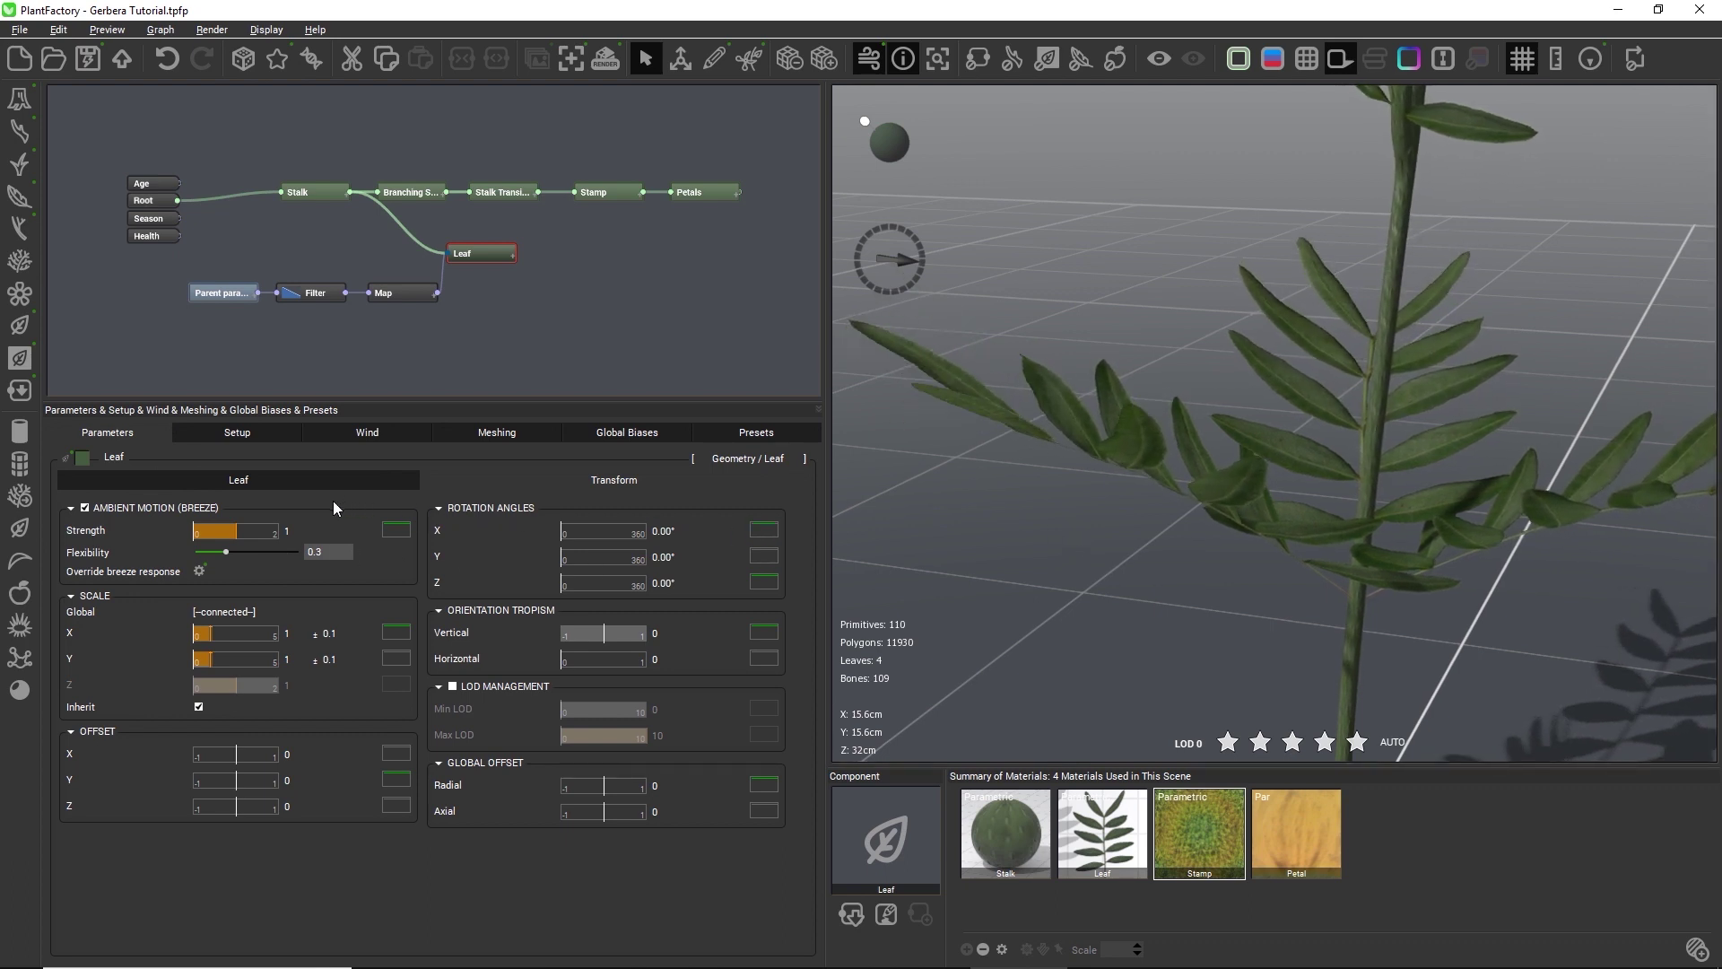
pyautogui.doubleClick(305, 530)
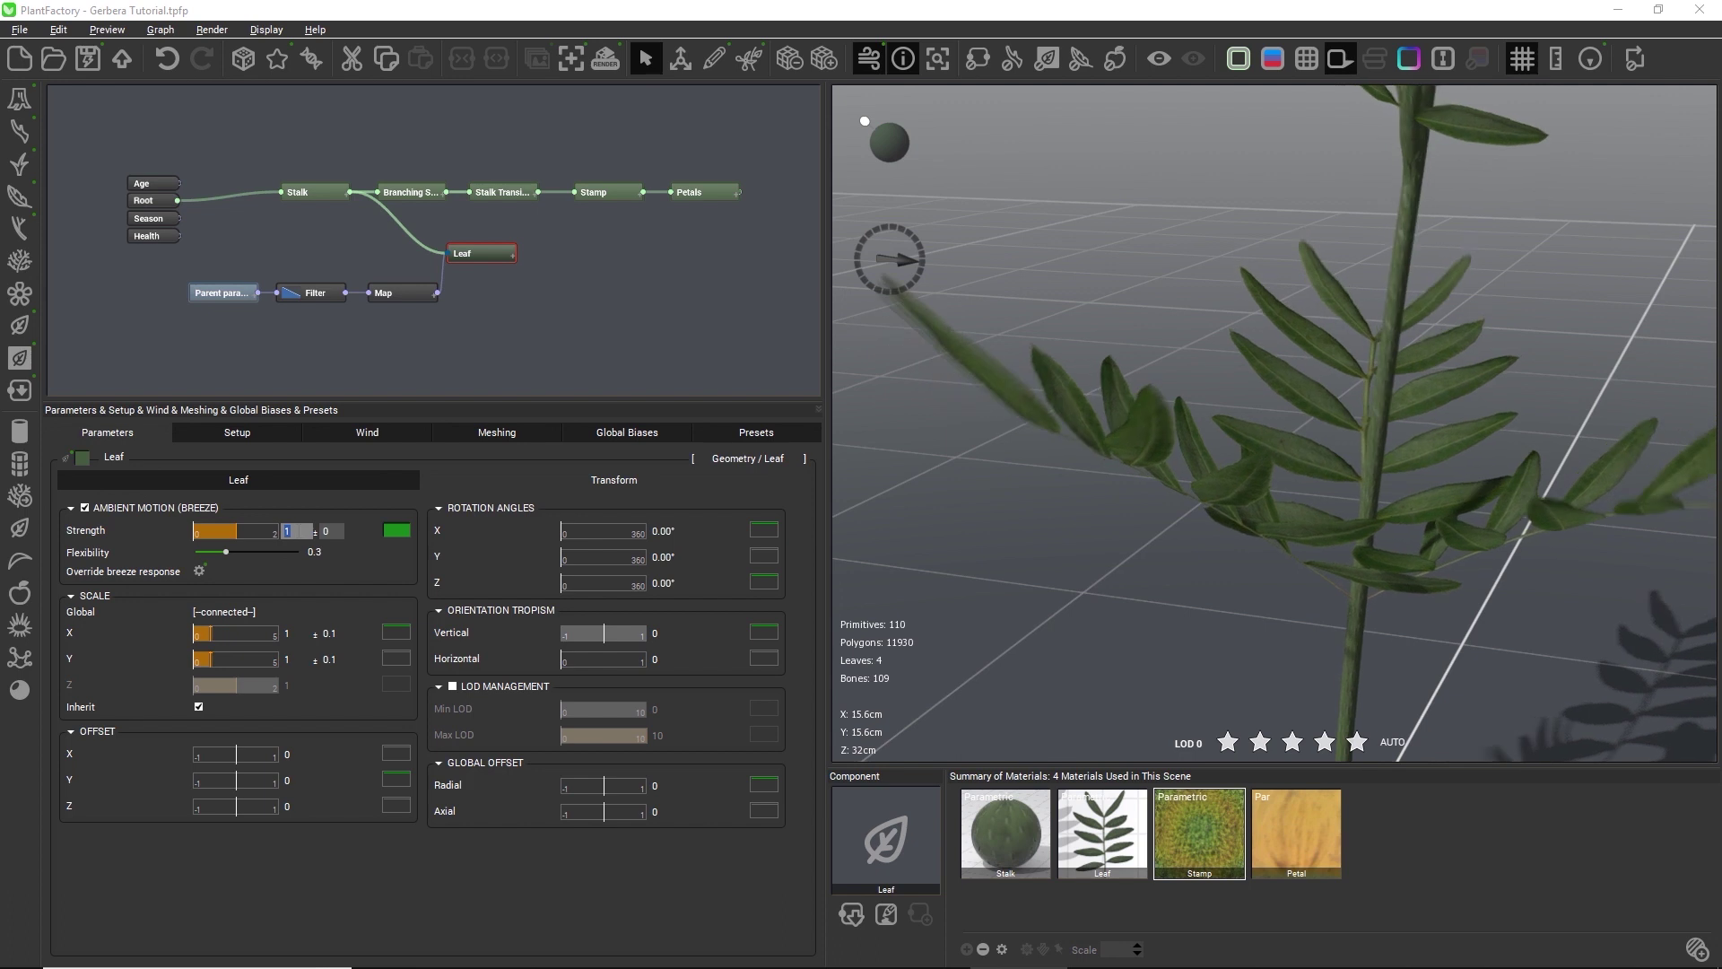
pyautogui.write('.75')
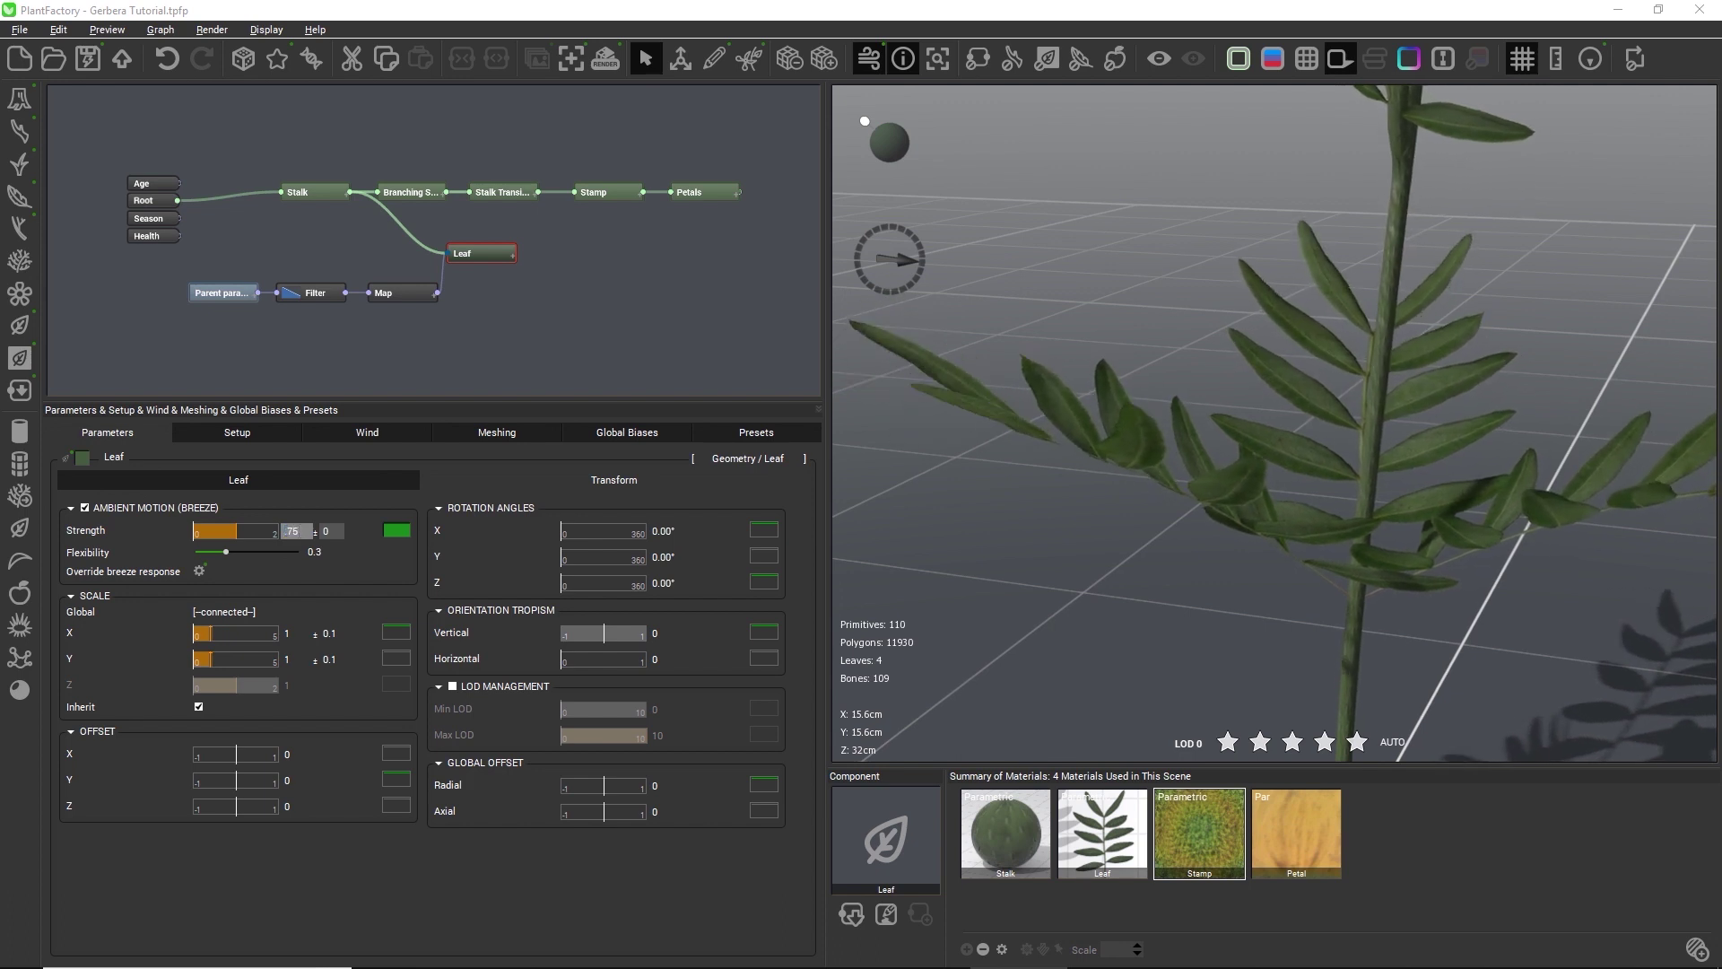
pyautogui.press('Tab')
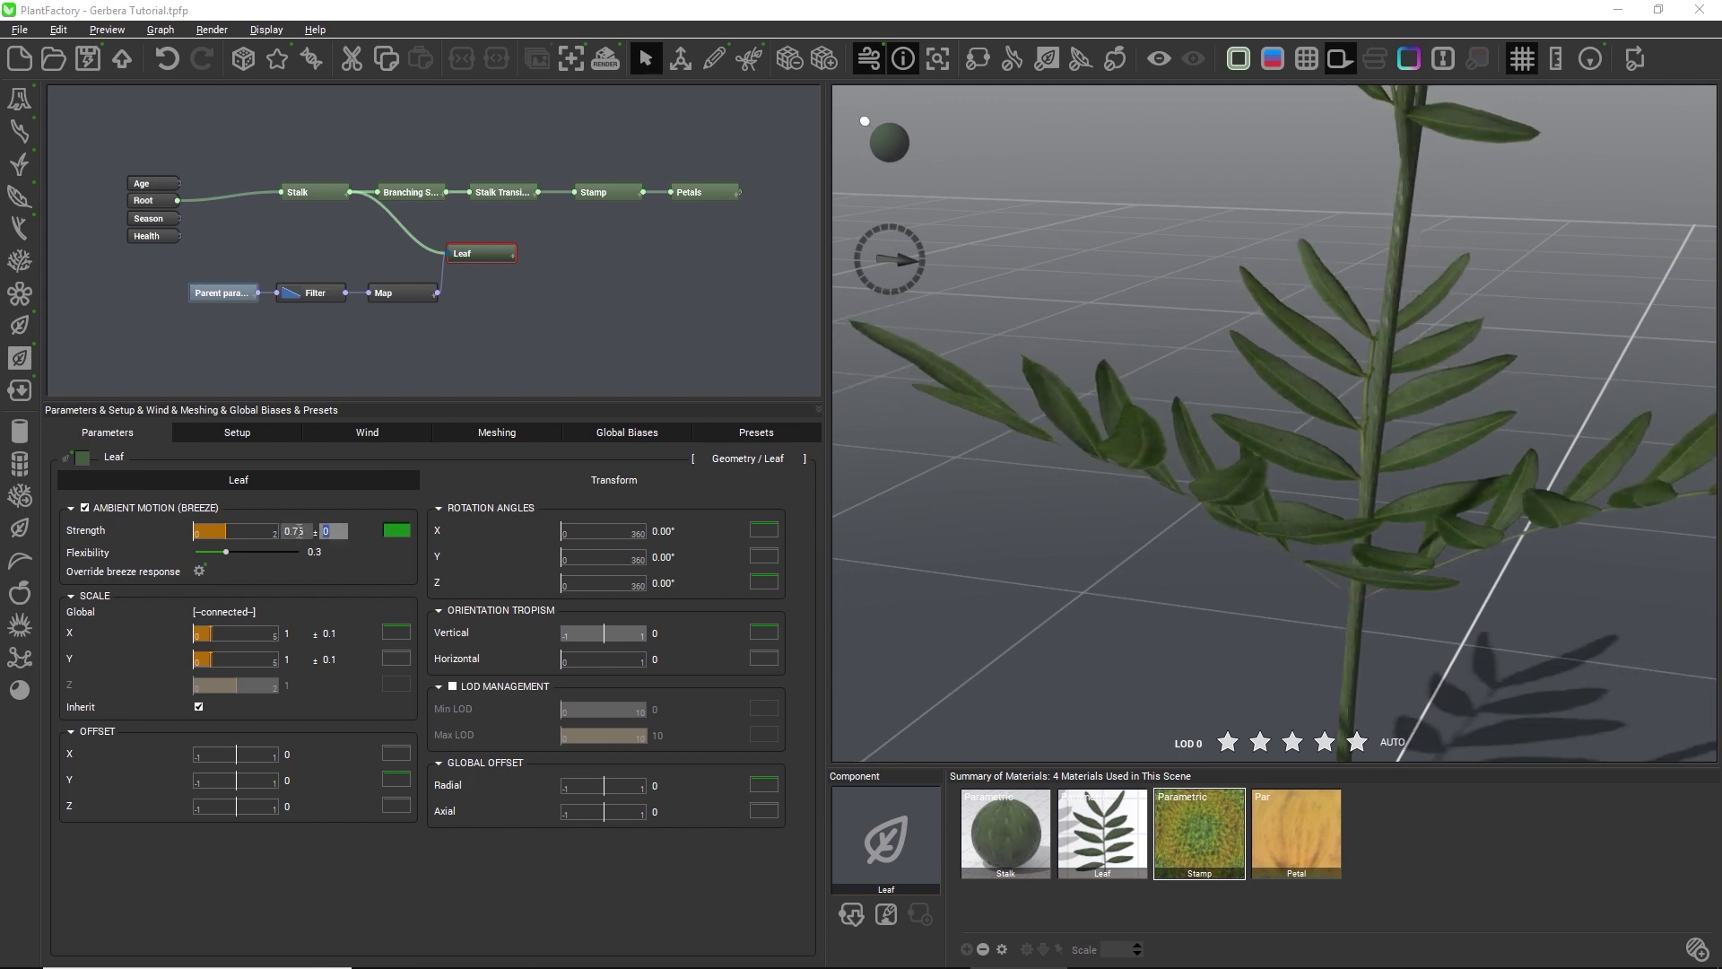
pyautogui.write('25')
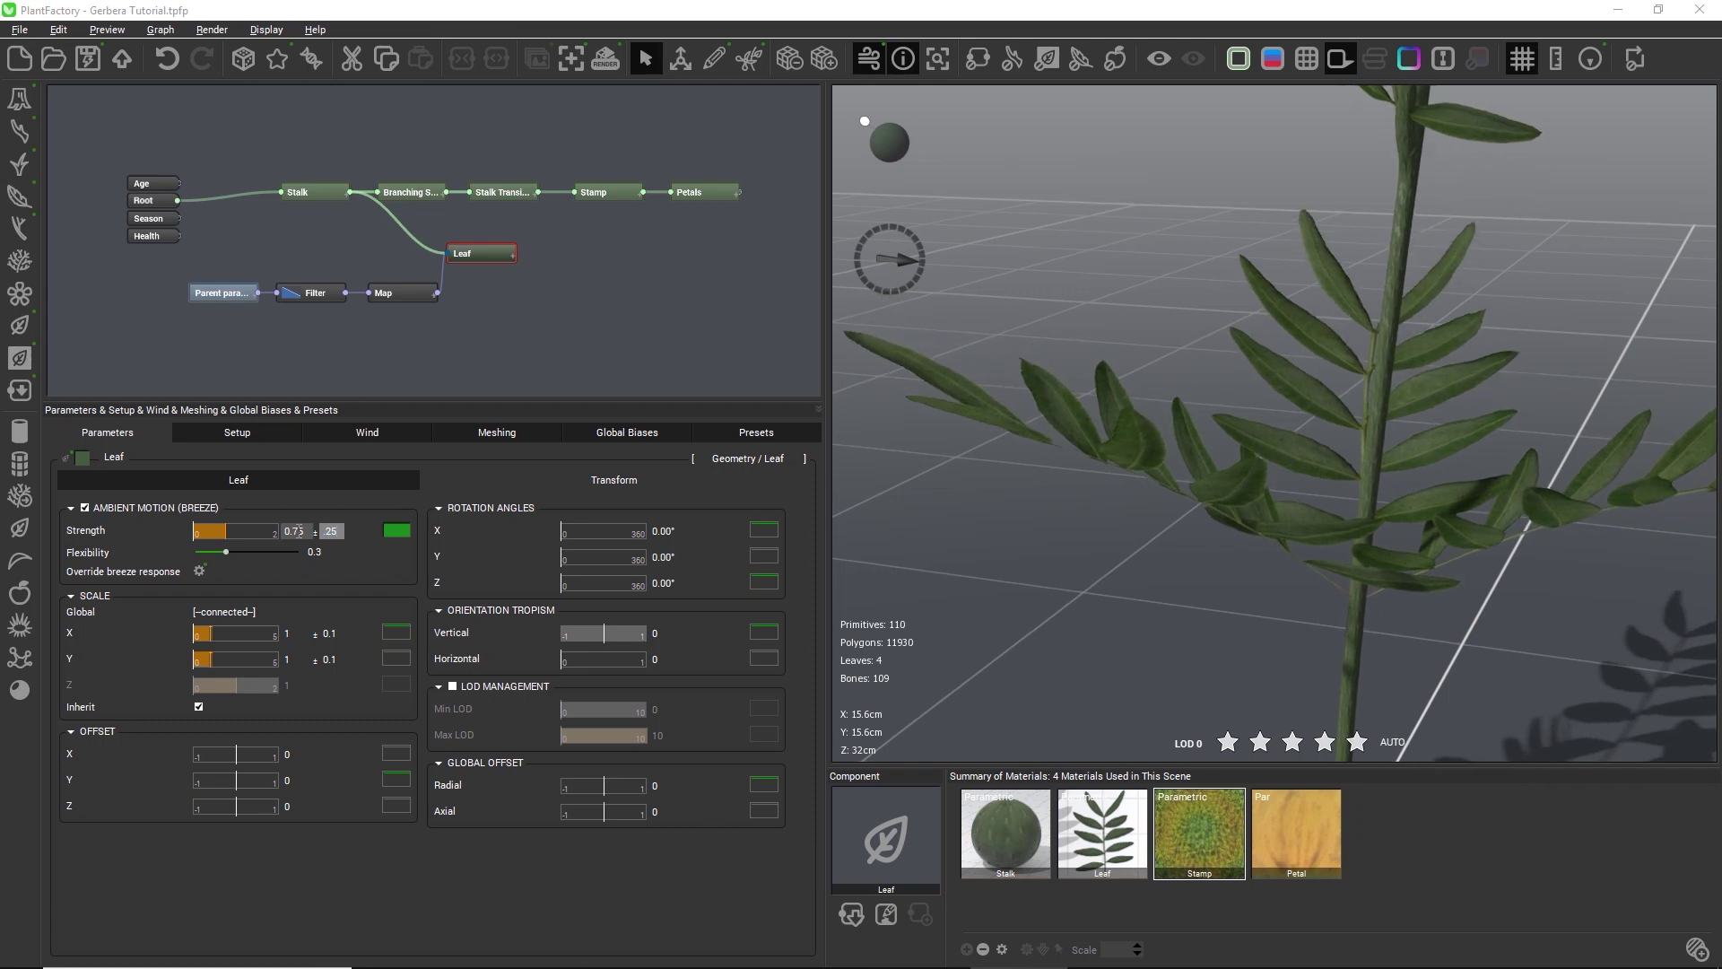
pyautogui.press('Return')
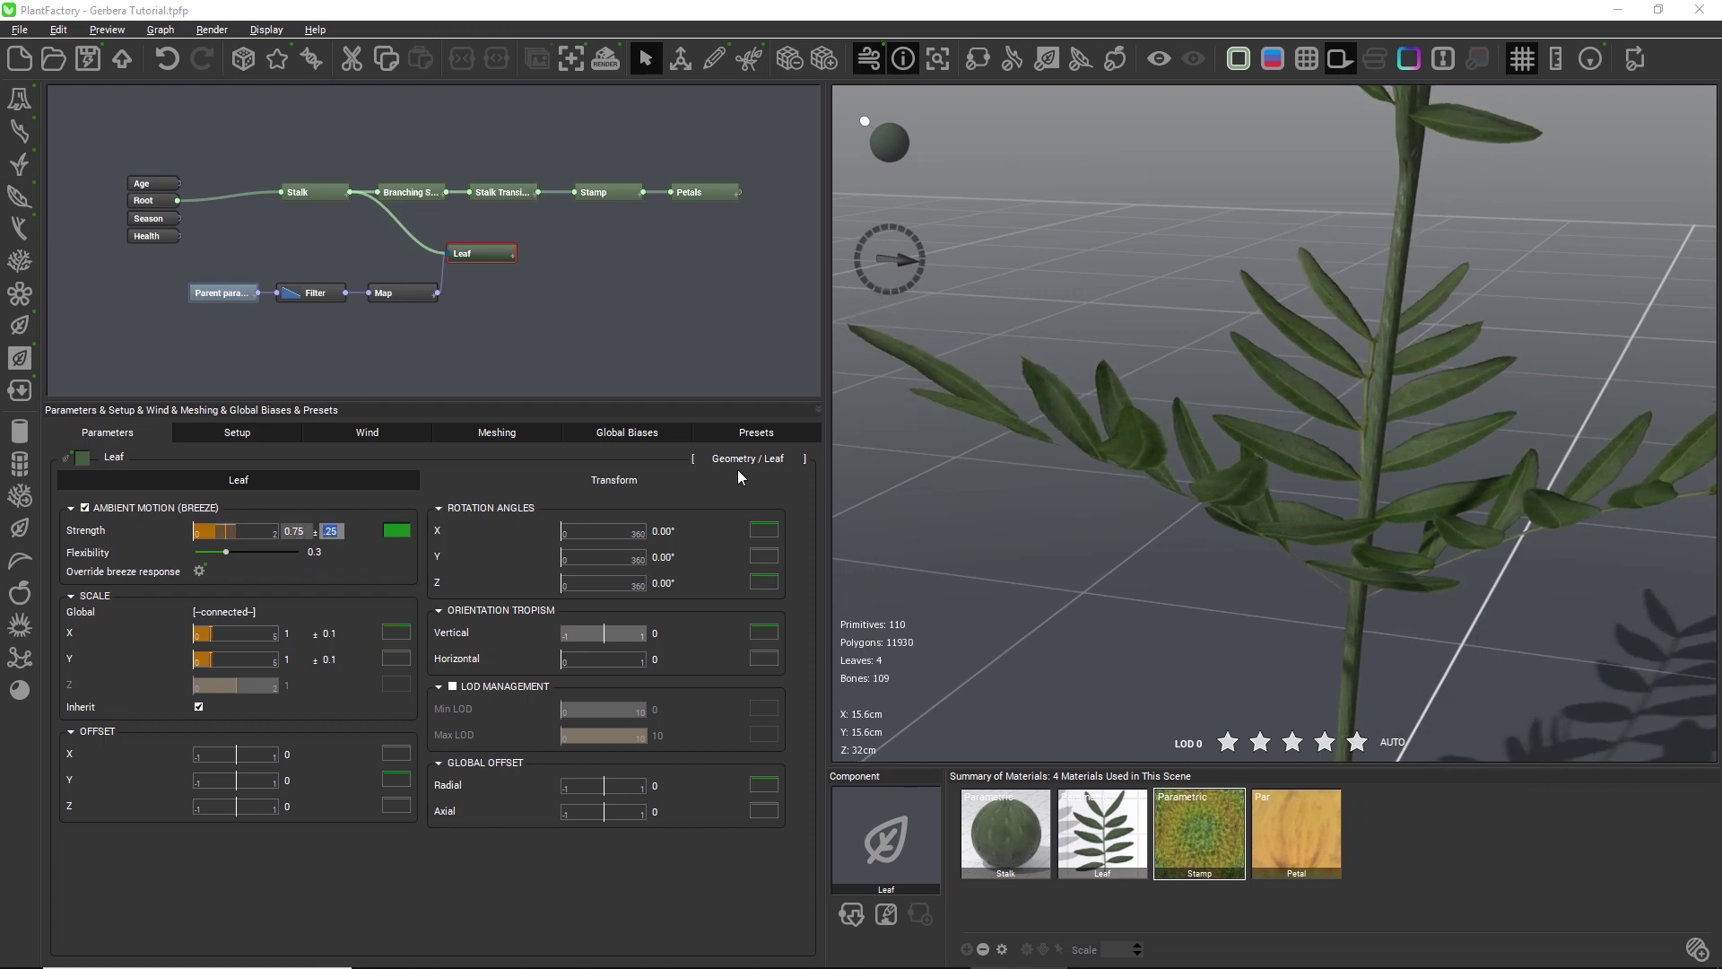
# Enable ambient motion of blades on the Petals and check the lower flower's movement from the front and side
pyautogui.scroll(-6, 1111, 361)
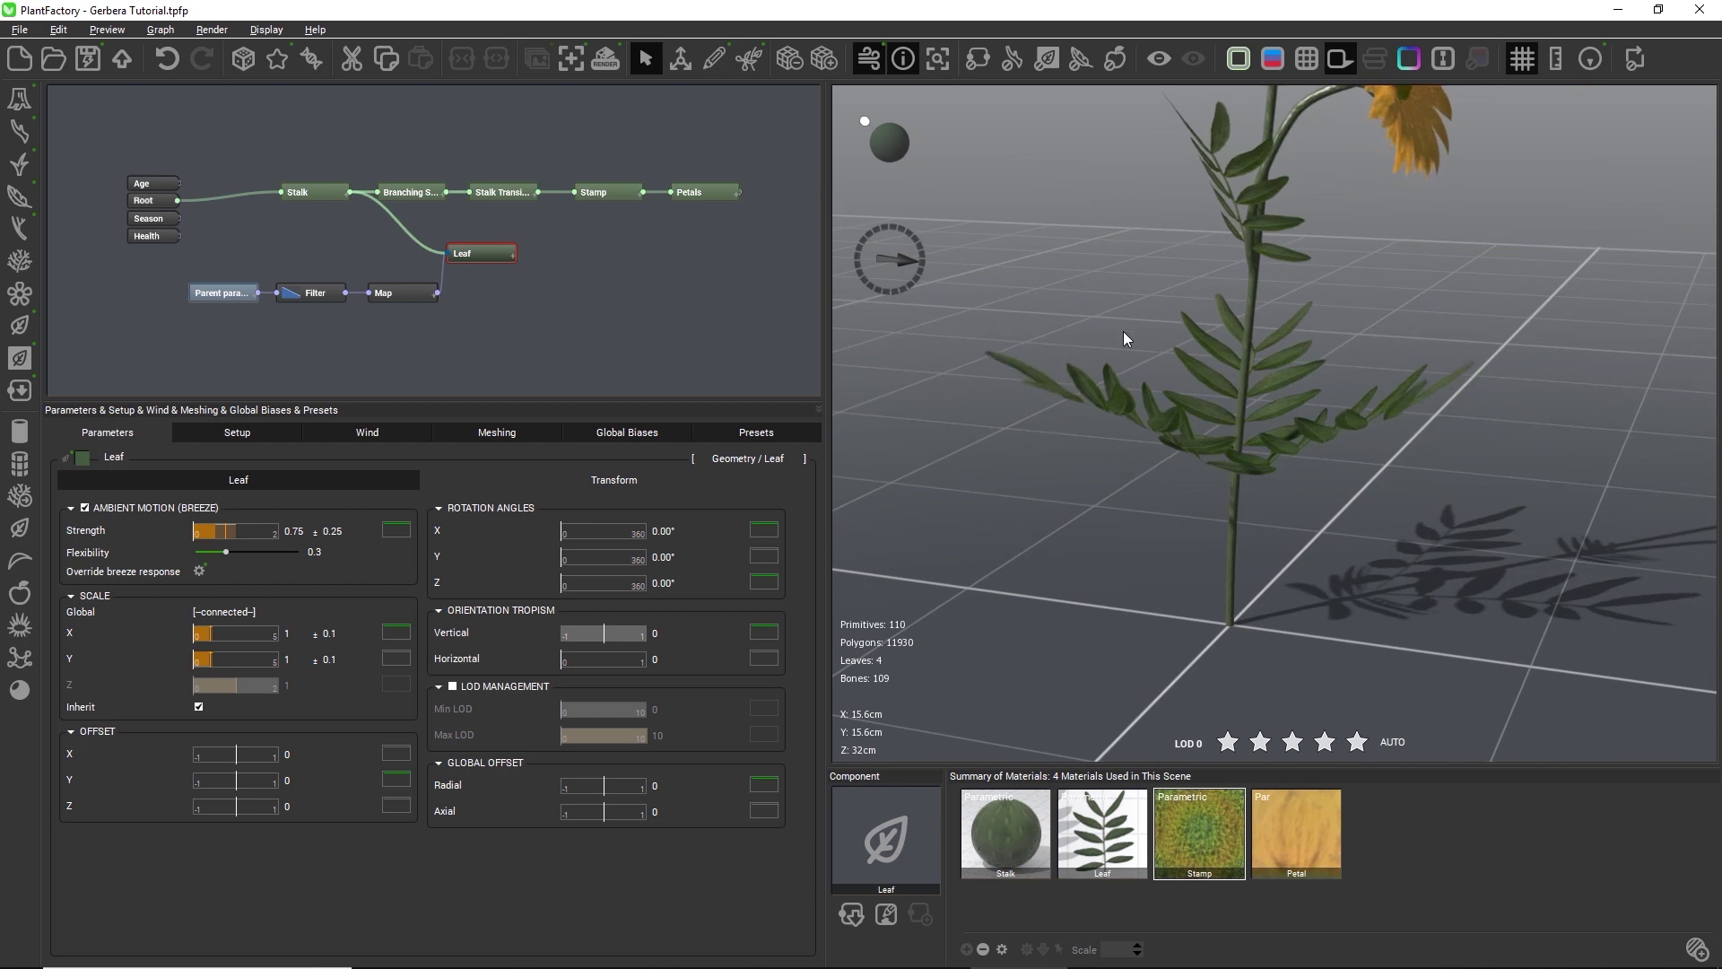
pyautogui.moveTo(1114, 222); pyautogui.dragTo(978, 529)
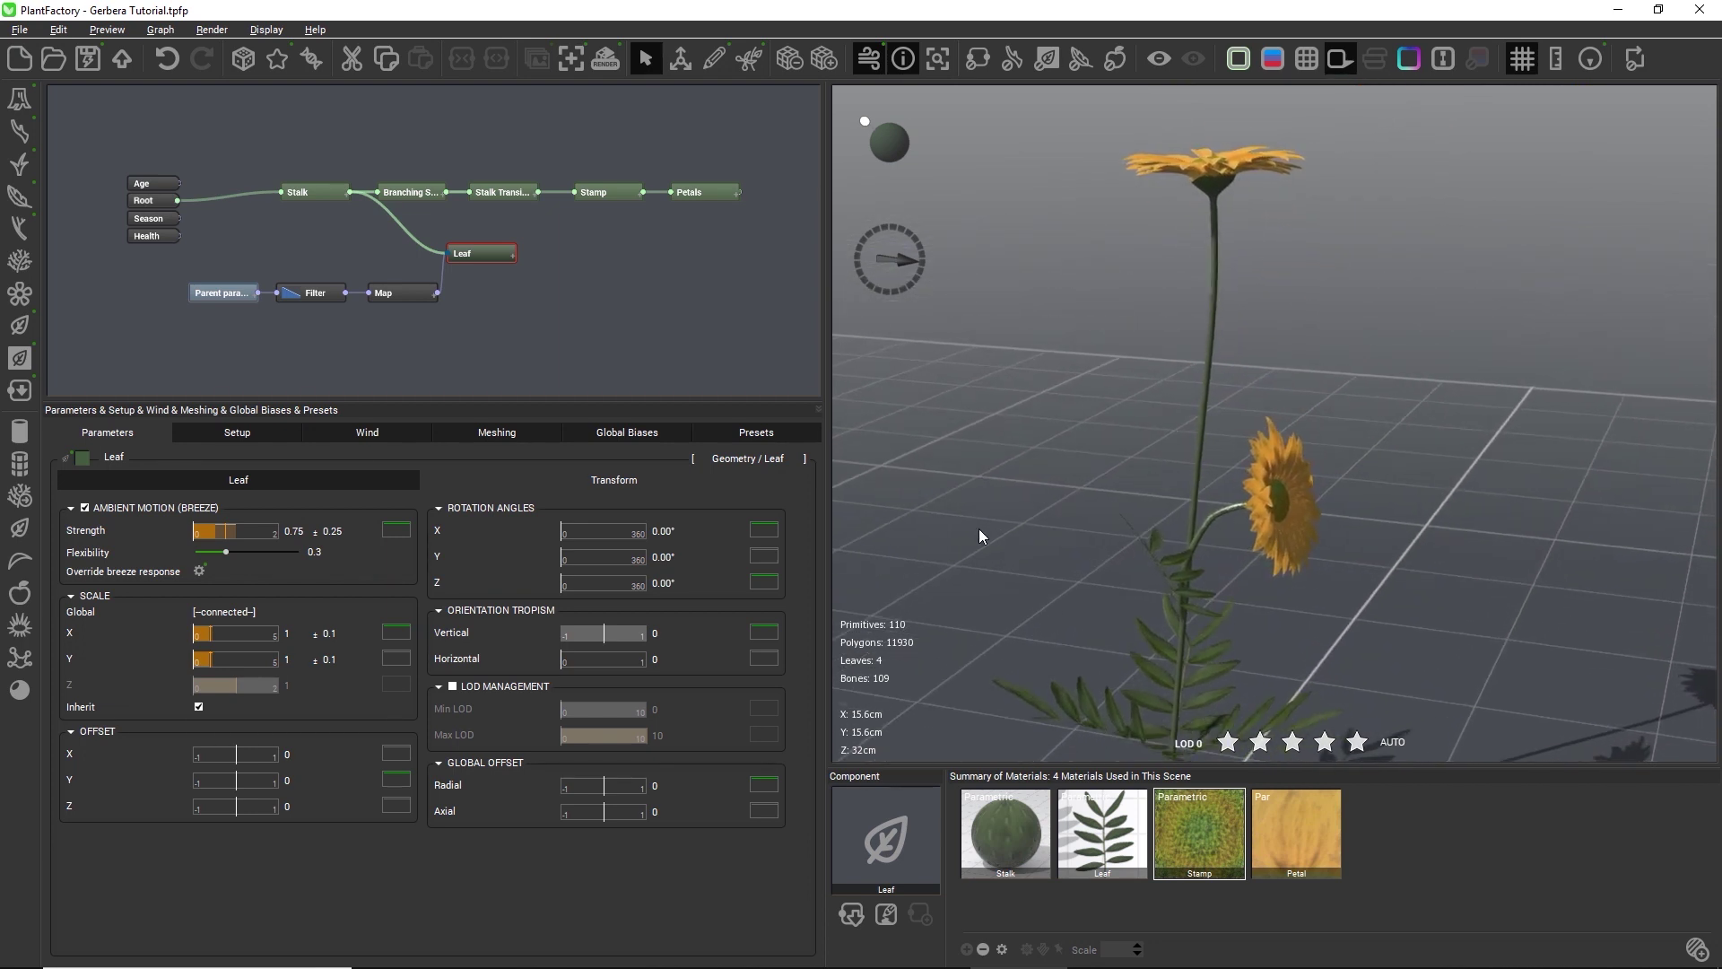
pyautogui.click(696, 192)
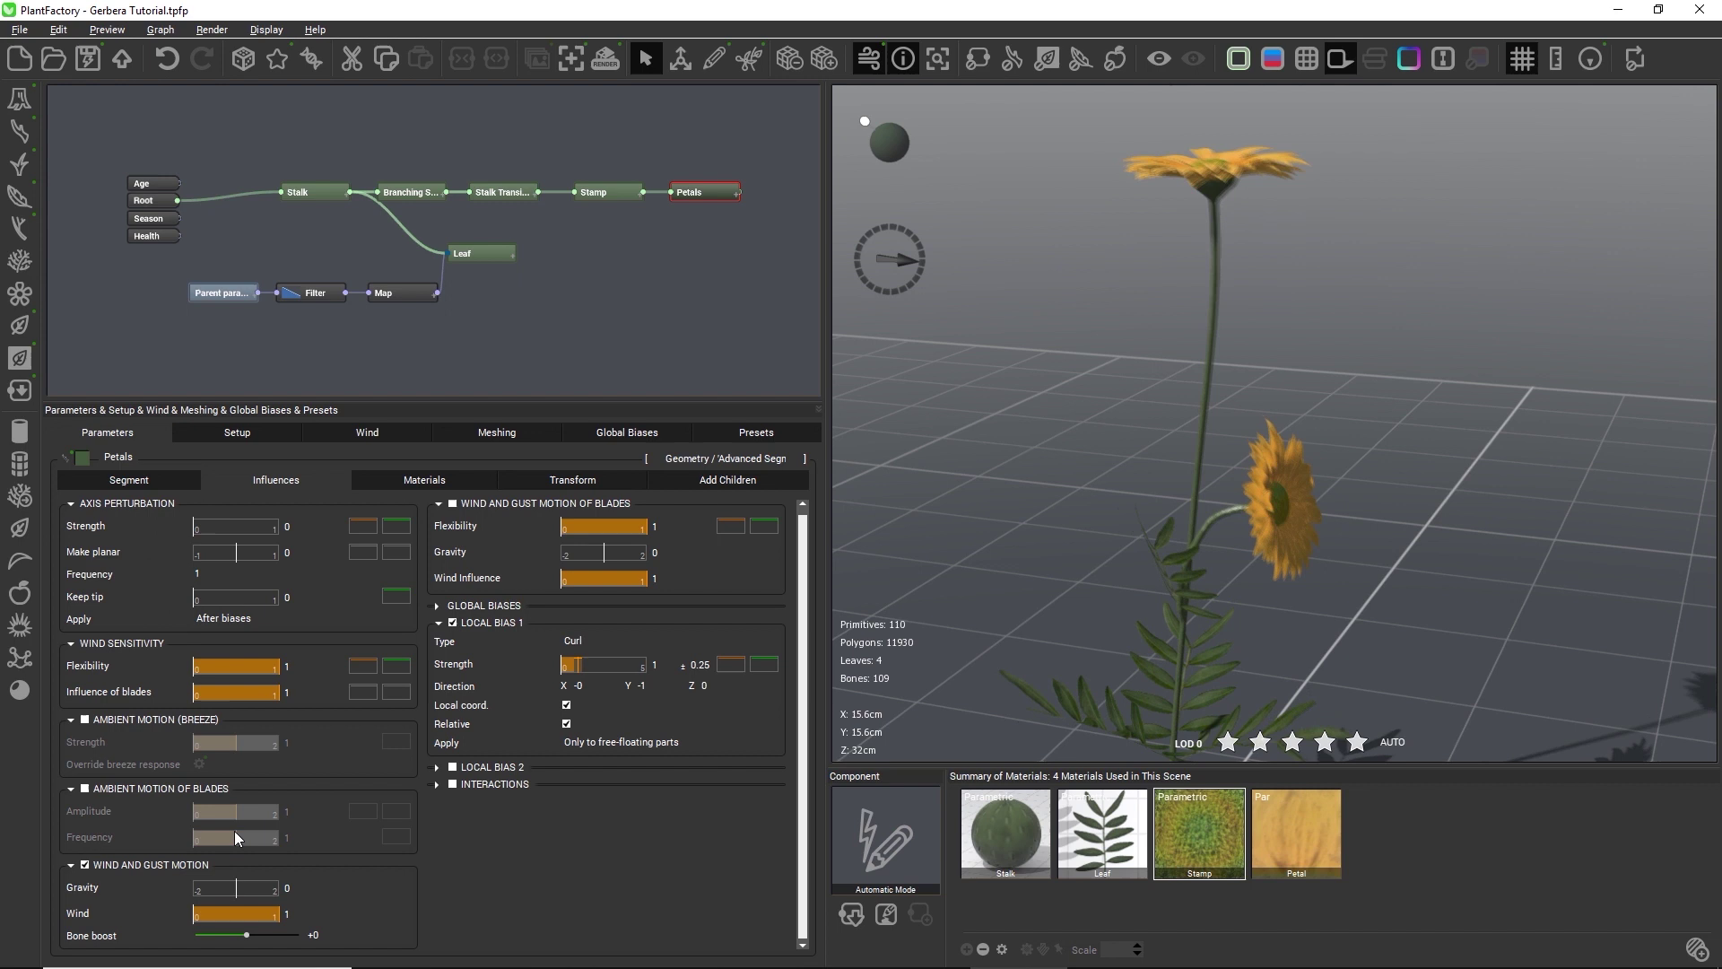
pyautogui.click(137, 787)
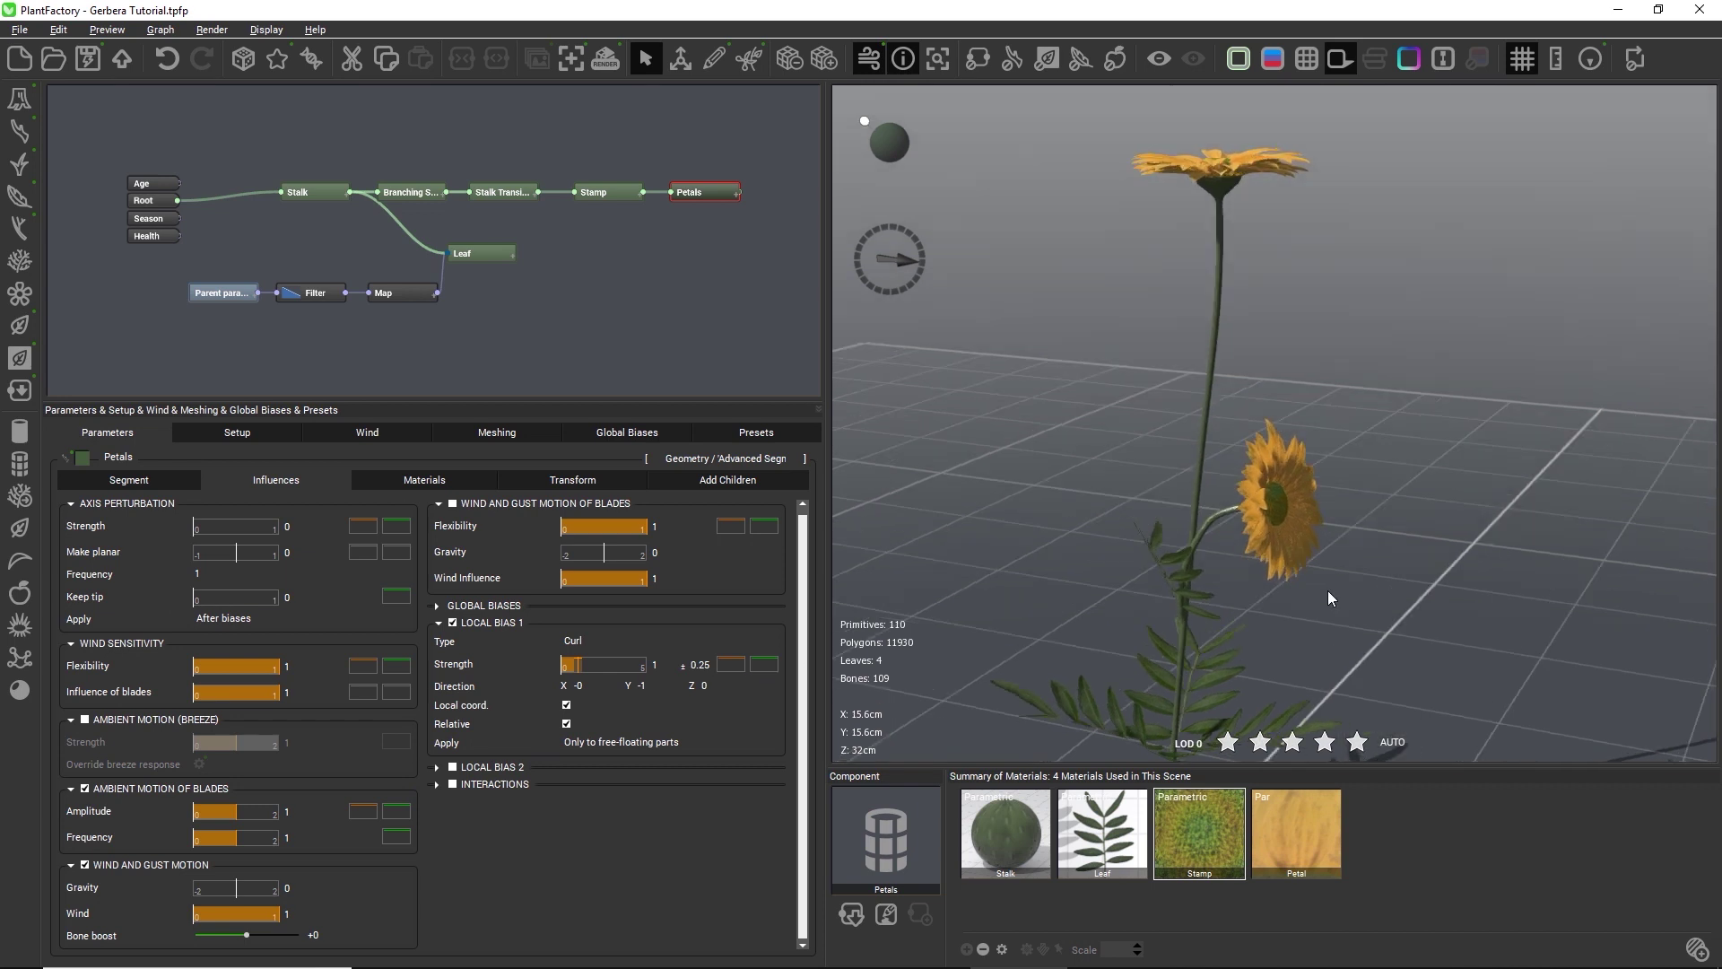
pyautogui.moveTo(1327, 590); pyautogui.dragTo(1229, 566)
pyautogui.scroll(5, 1209, 519)
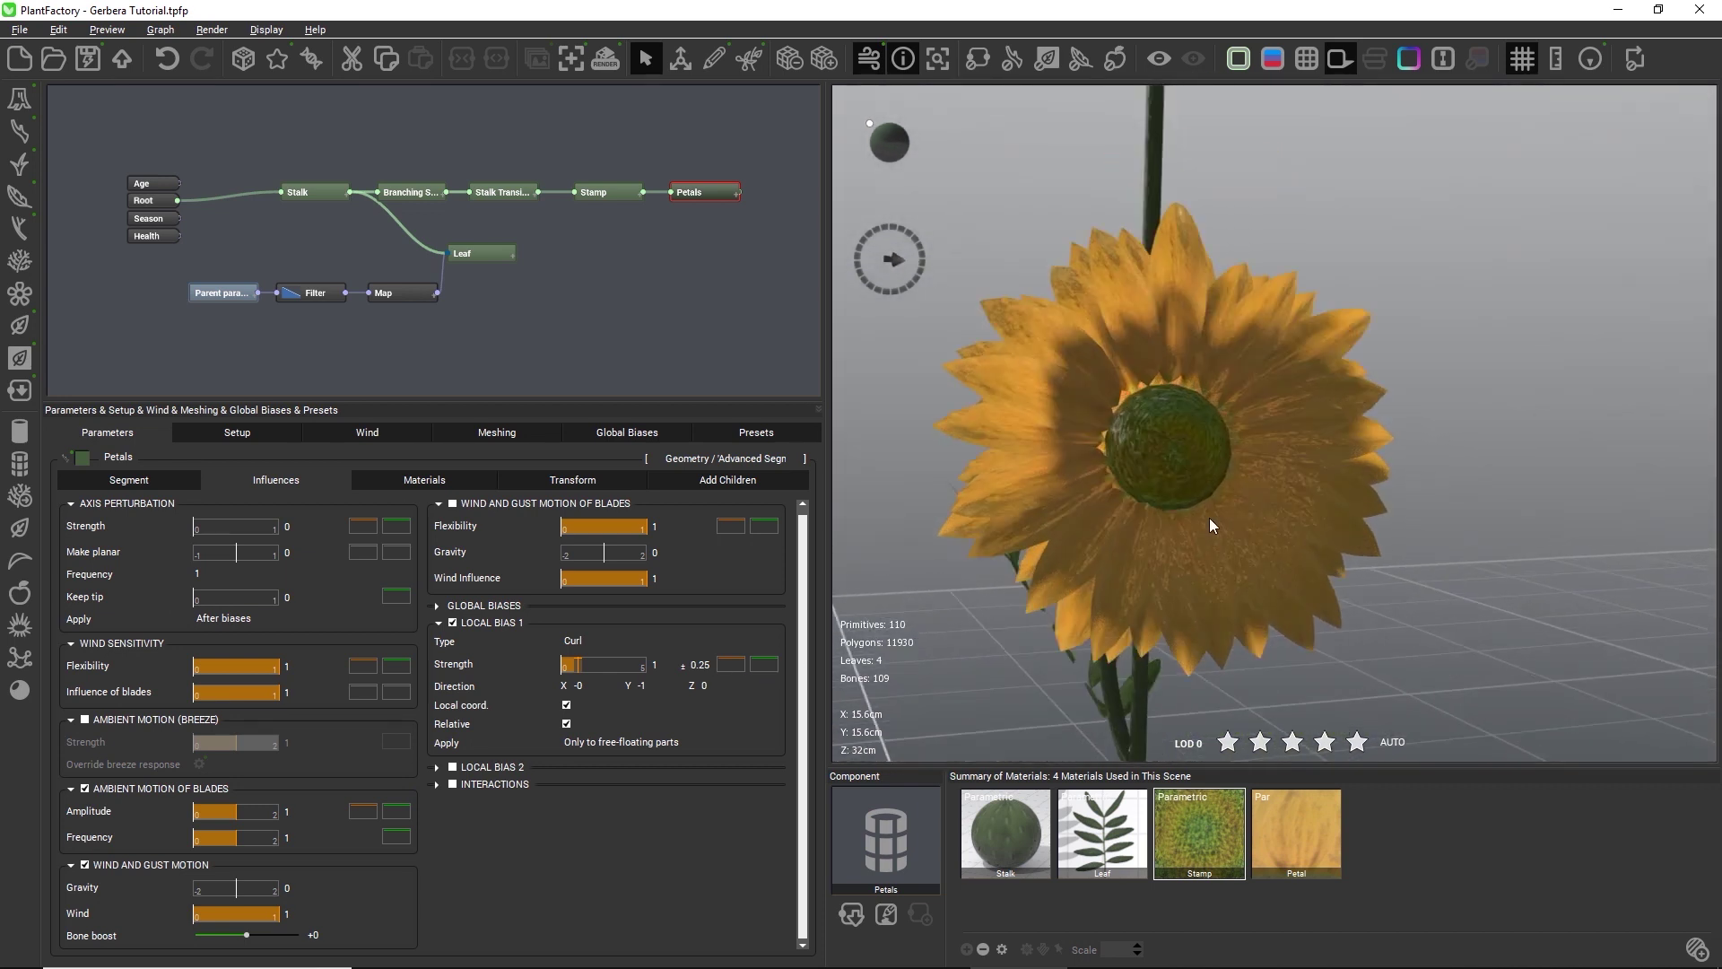
pyautogui.moveTo(1320, 628); pyautogui.dragTo(1460, 599)
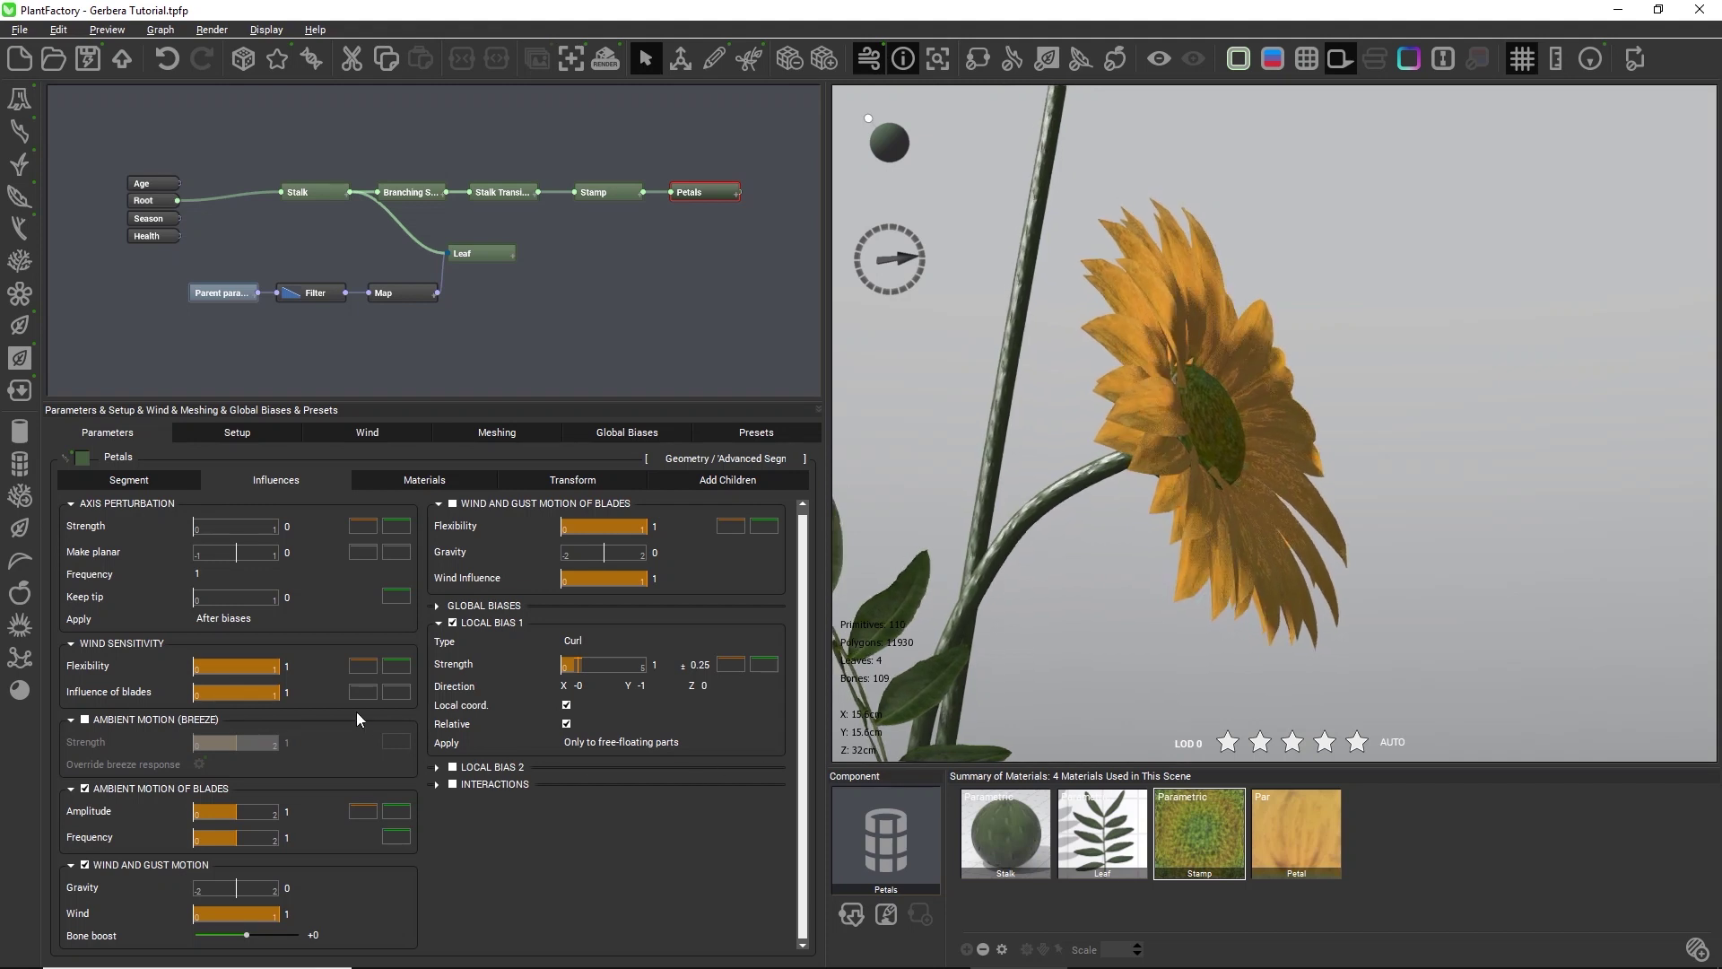
# Lower the Petals' wind sensitivity influence of blades to 0.08 and check the petal motion up close
pyautogui.moveTo(272, 694); pyautogui.dragTo(268, 693)
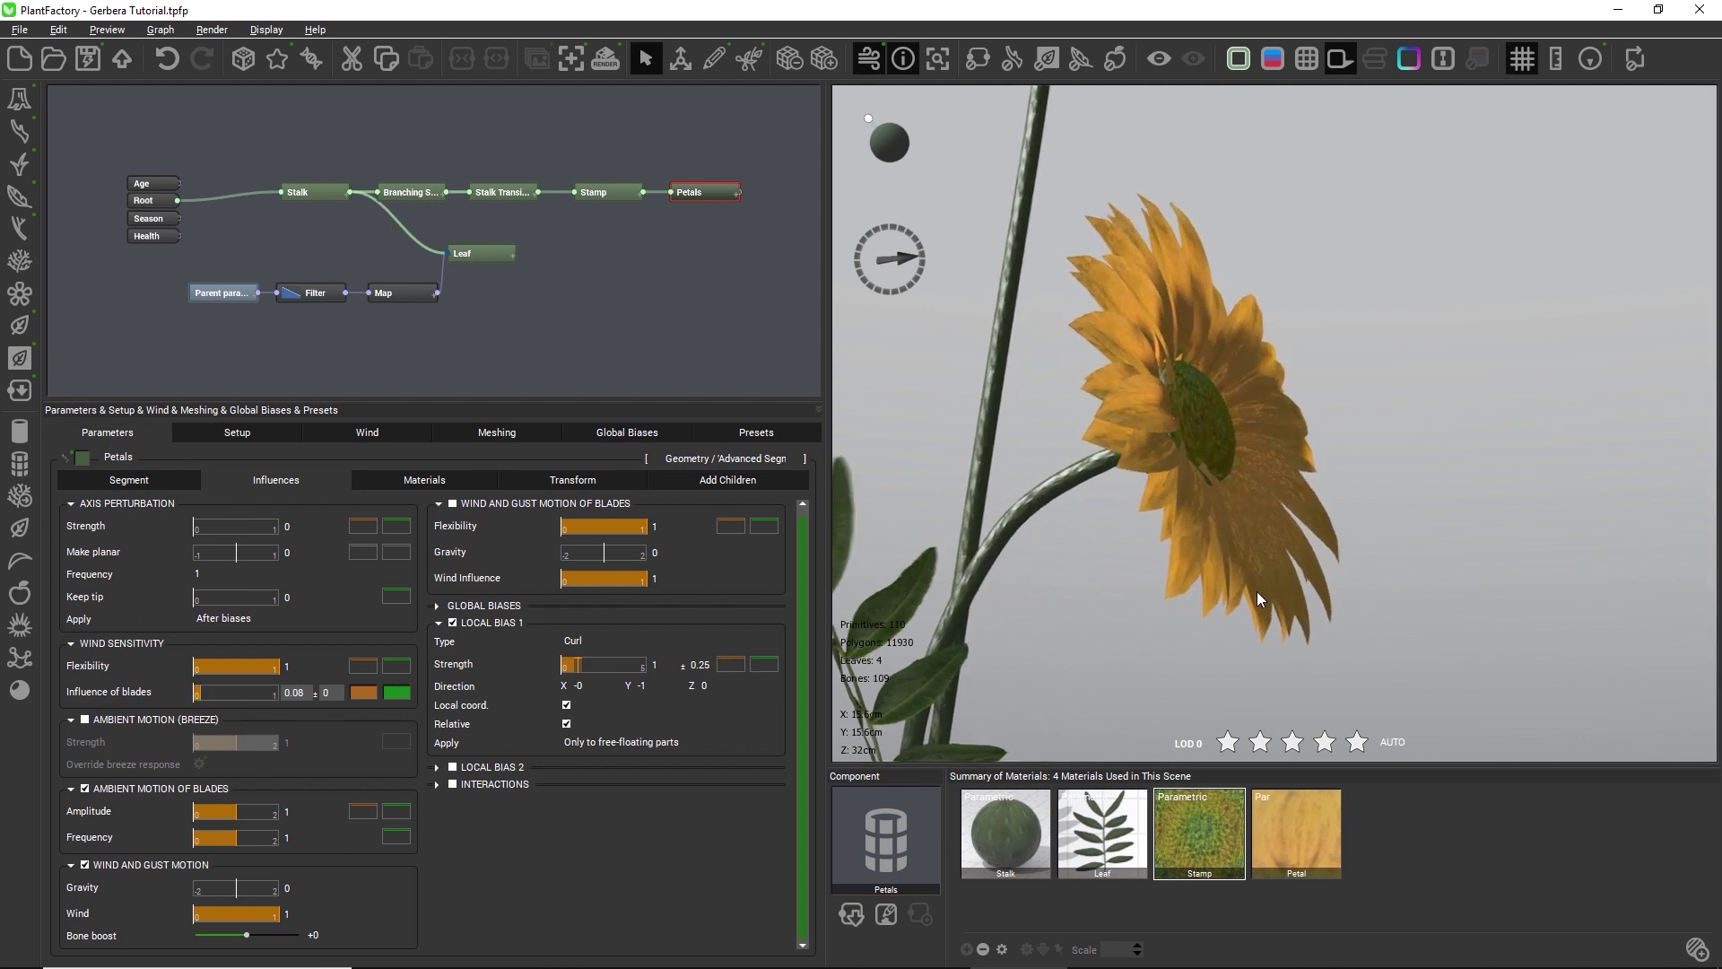
pyautogui.scroll(5, 1256, 592)
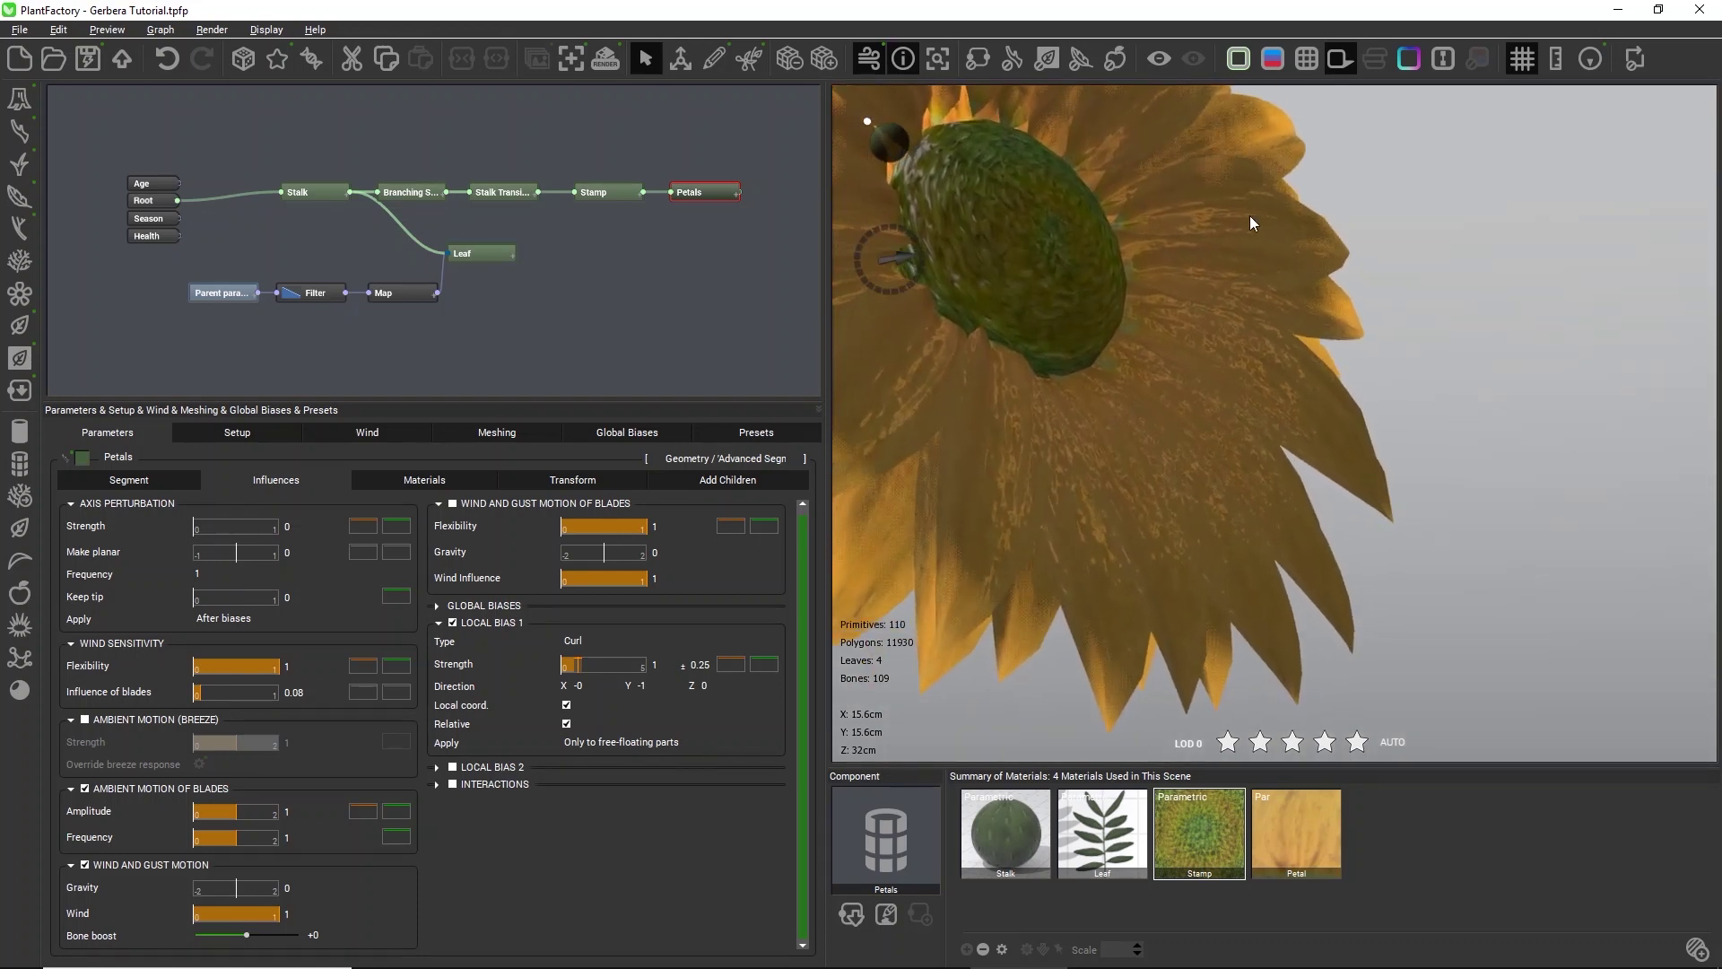
pyautogui.scroll(-5, 1262, 442)
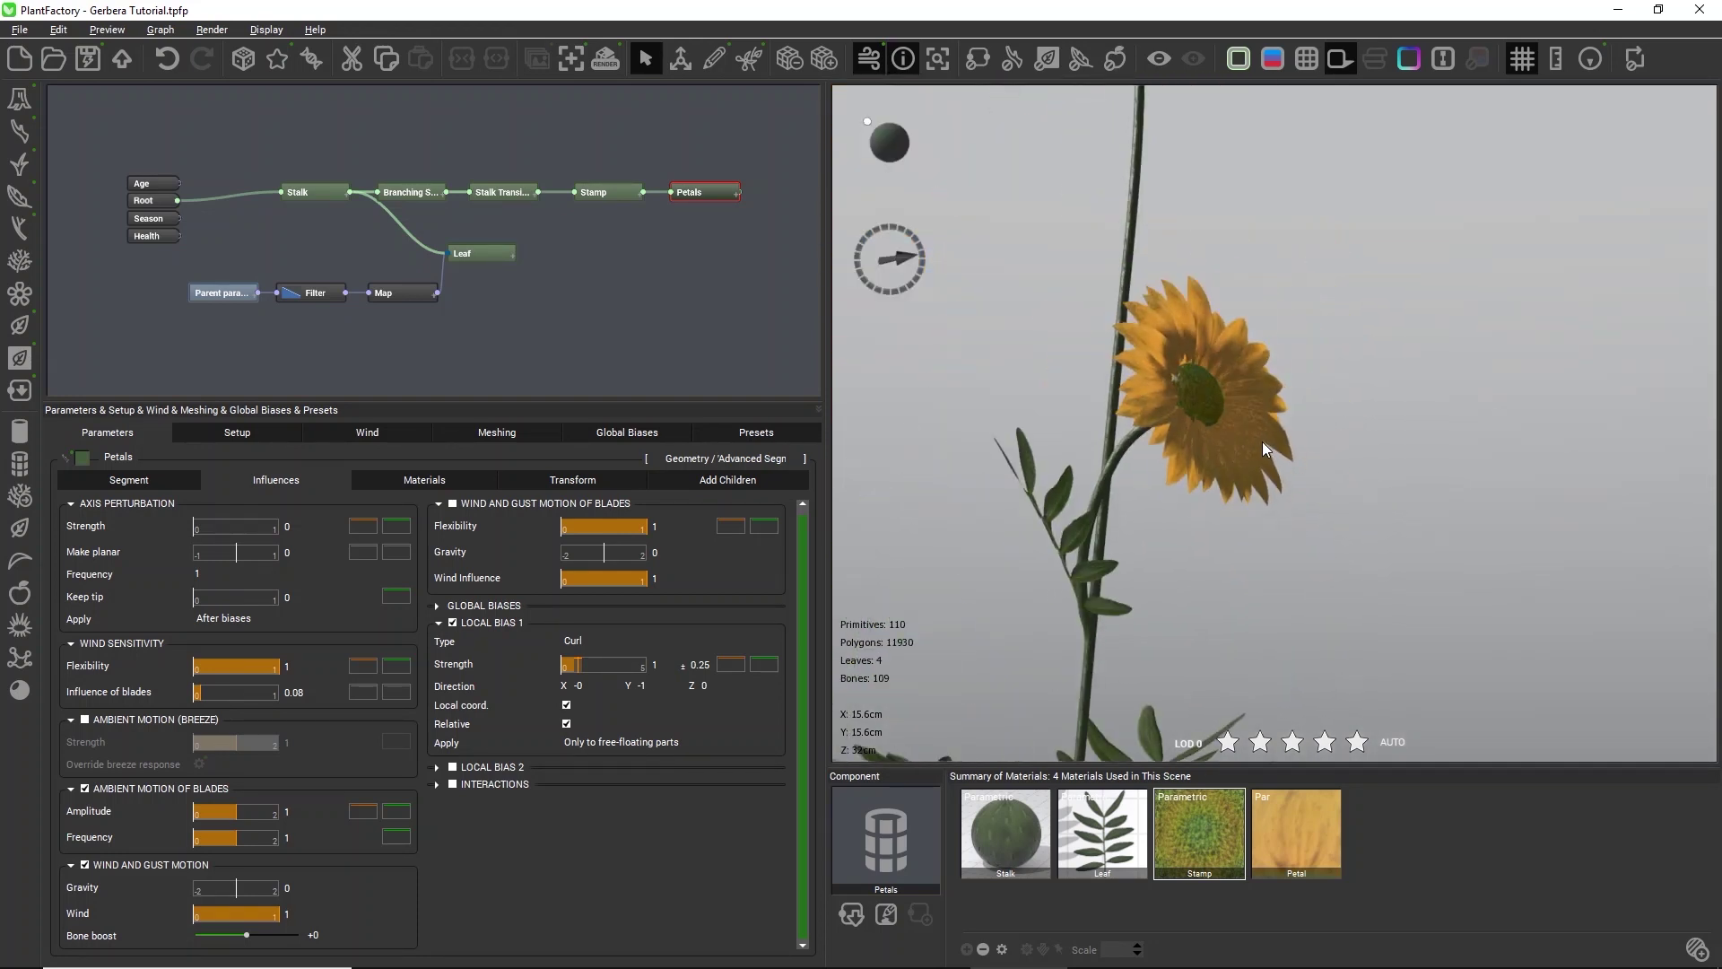
# With no node selected, set the constant wind strength to 20 m/s and check the whole gerbera's motion from several angles
pyautogui.click(723, 312)
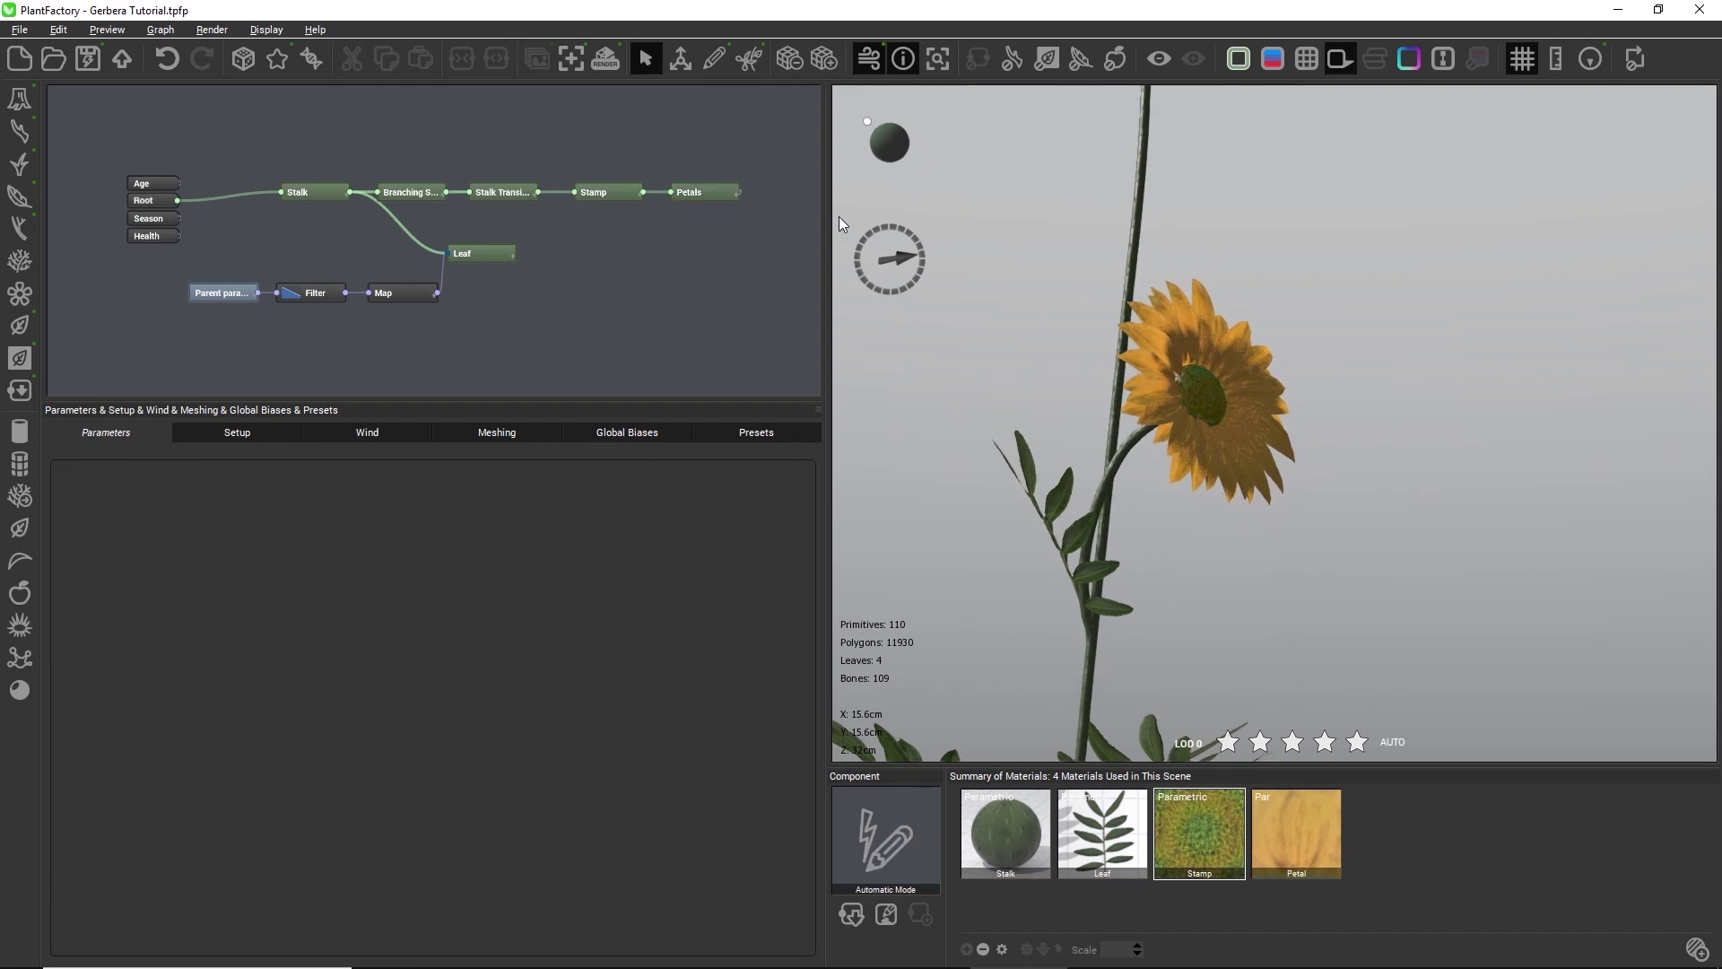
pyautogui.click(940, 59)
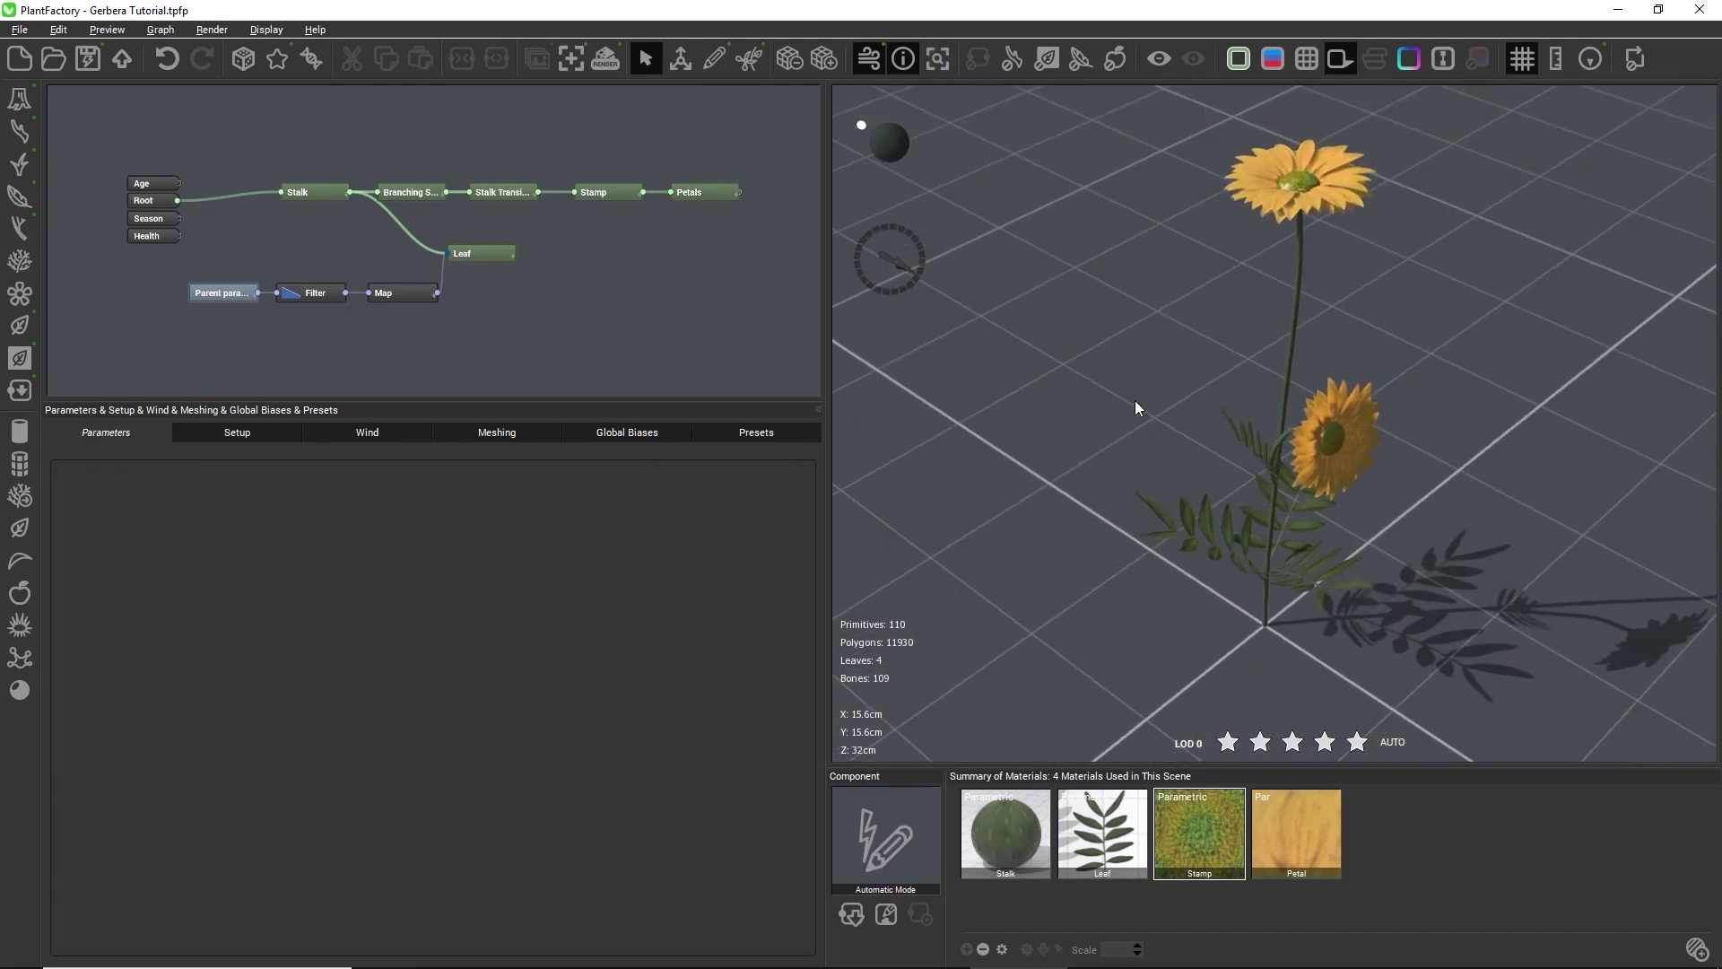
pyautogui.click(368, 432)
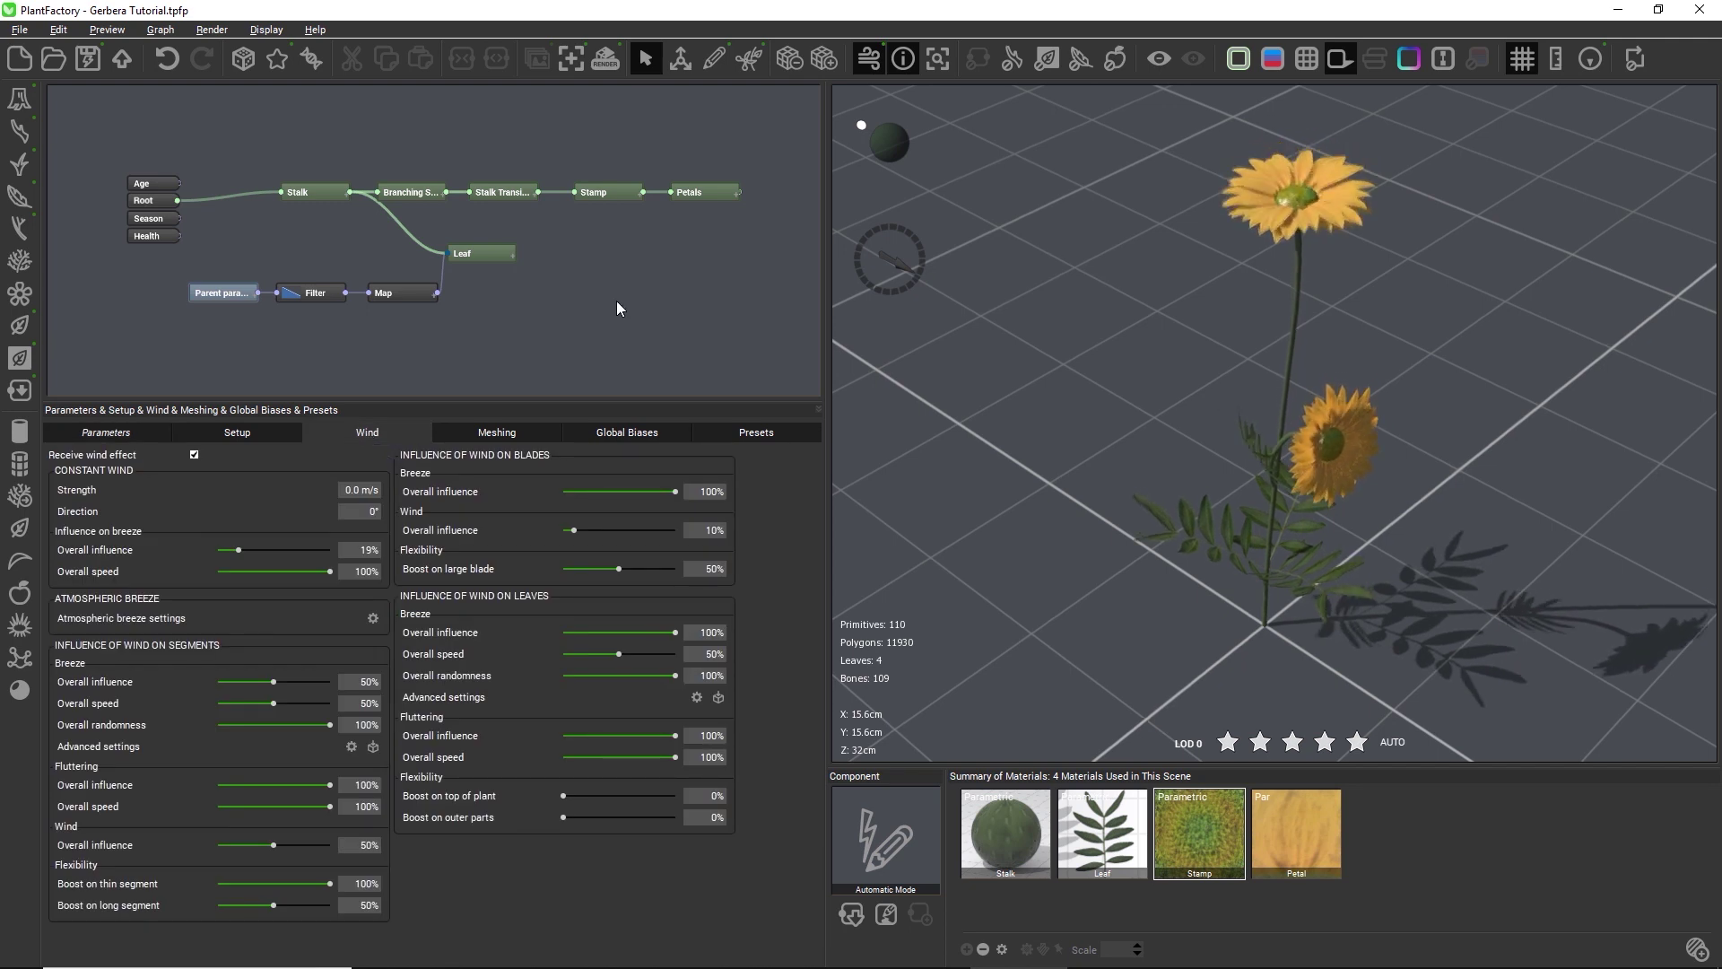
pyautogui.click(340, 489)
pyautogui.write('20')
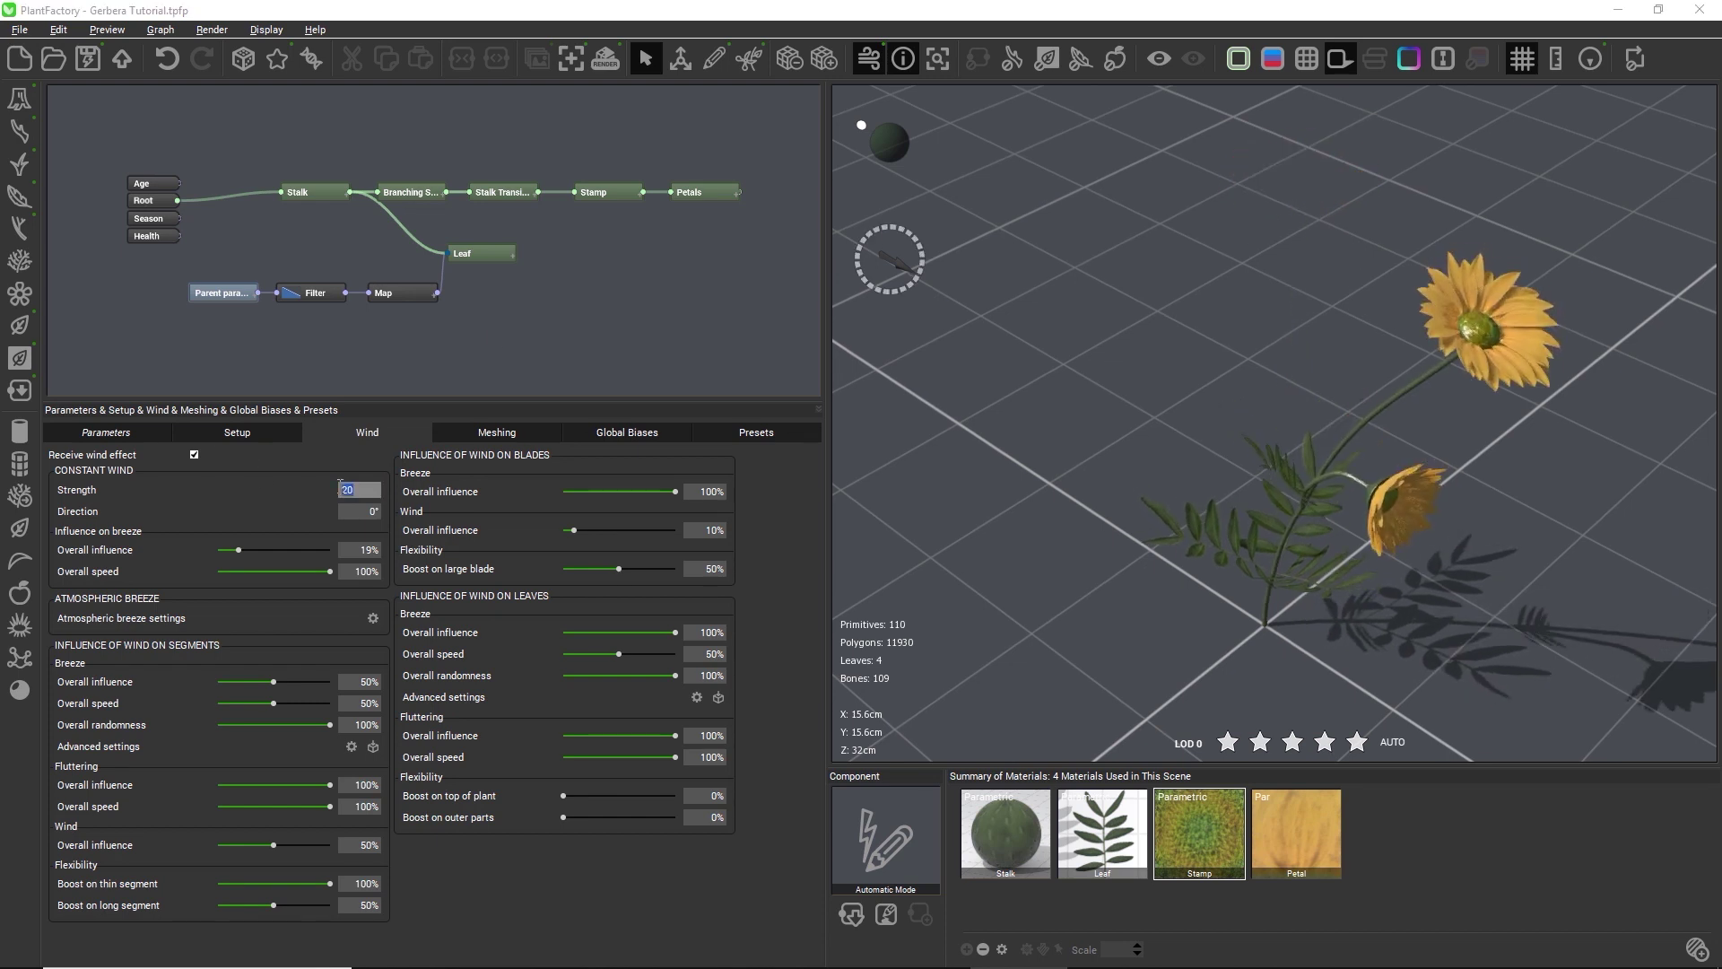
pyautogui.moveTo(1154, 503); pyautogui.dragTo(1069, 424)
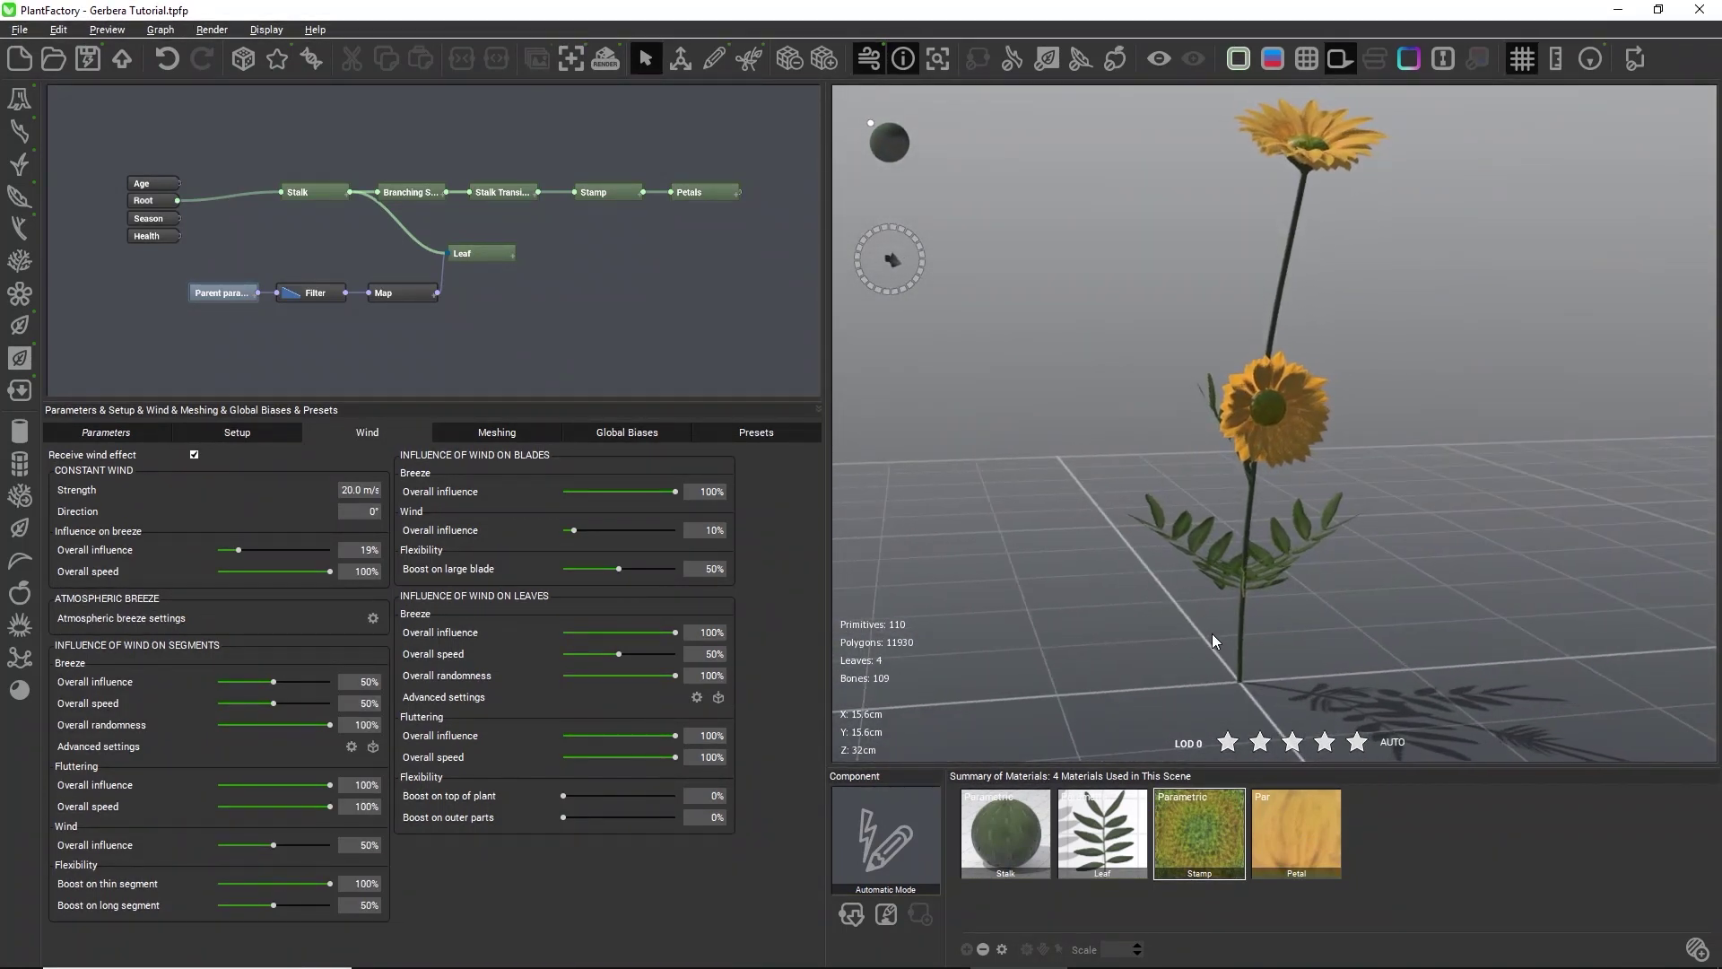
pyautogui.moveTo(1133, 612); pyautogui.dragTo(1187, 632)
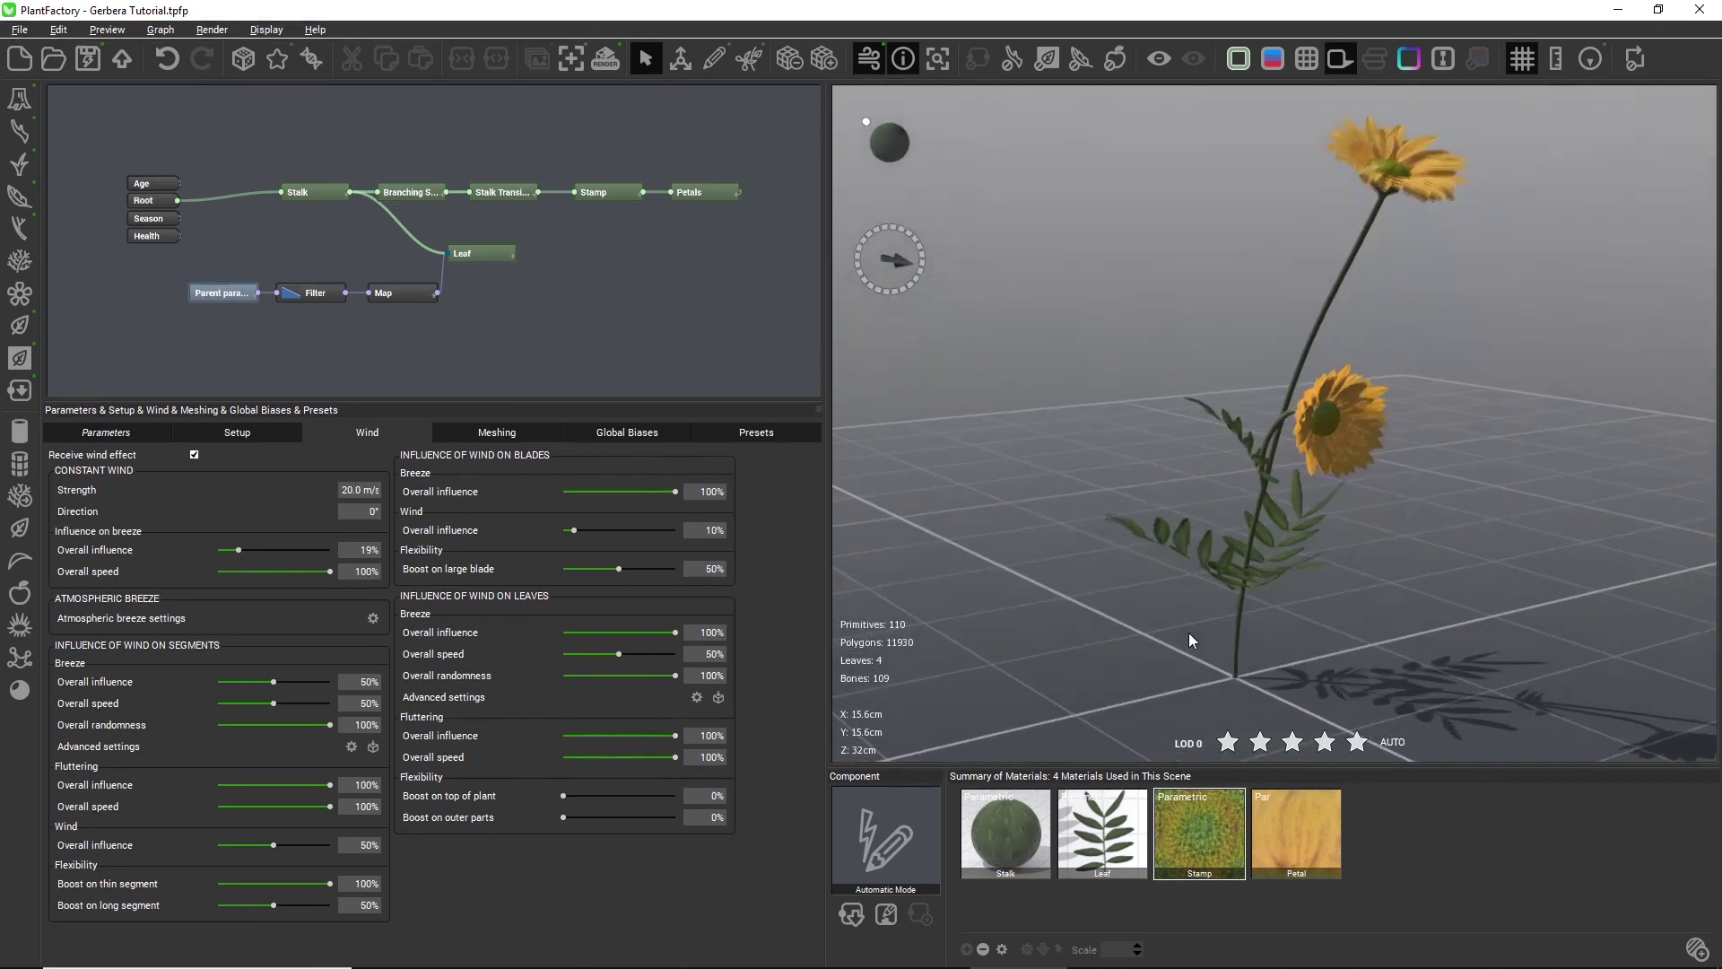